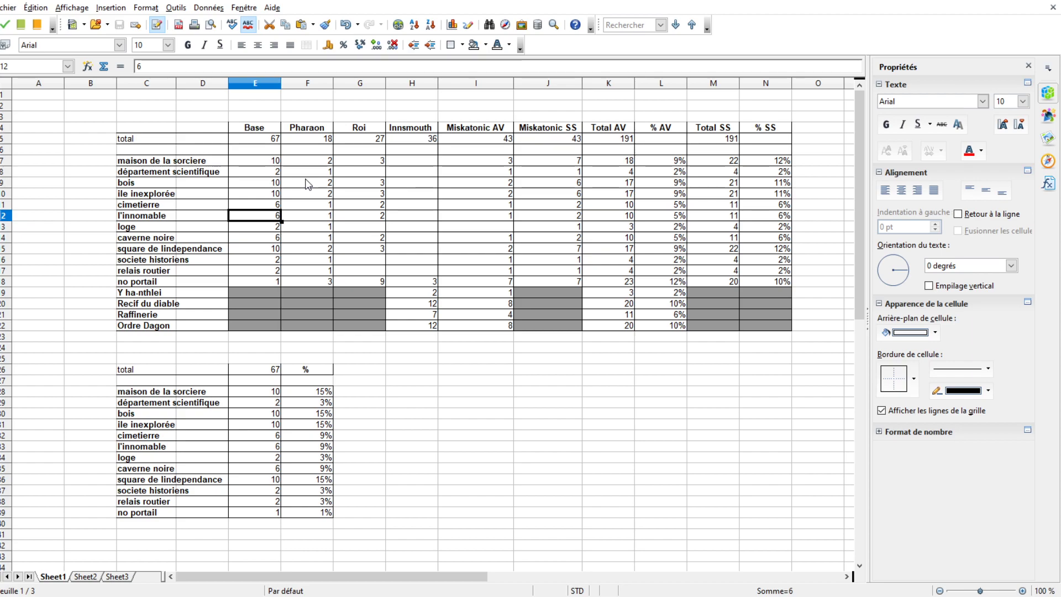
# - Review the Base portal counts per location in the lower table, from maison de la sorciere to no portail, and their total
pyautogui.click(228, 392)
pyautogui.click(159, 393)
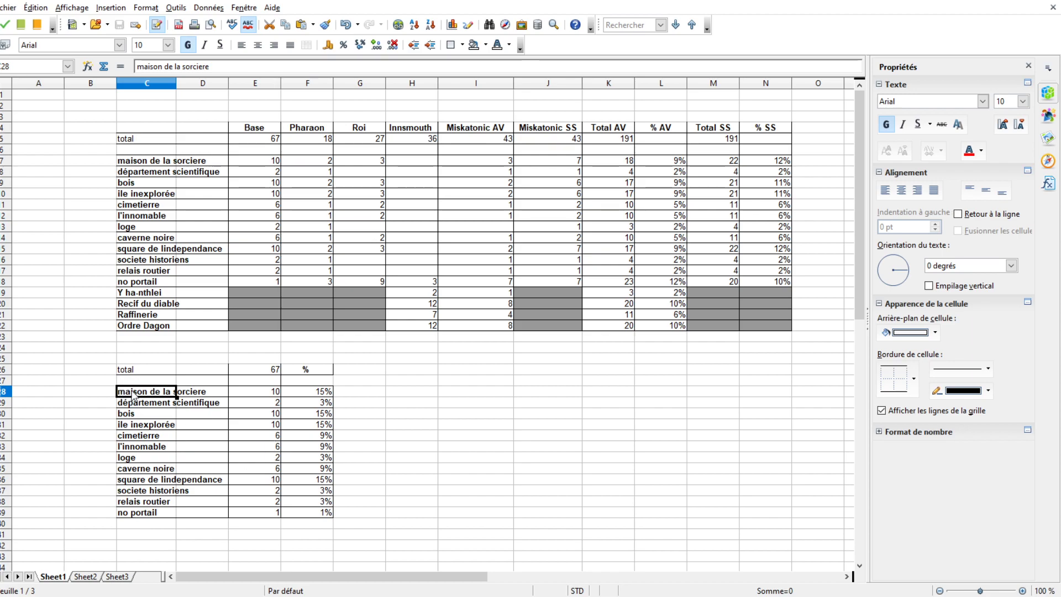
pyautogui.click(276, 393)
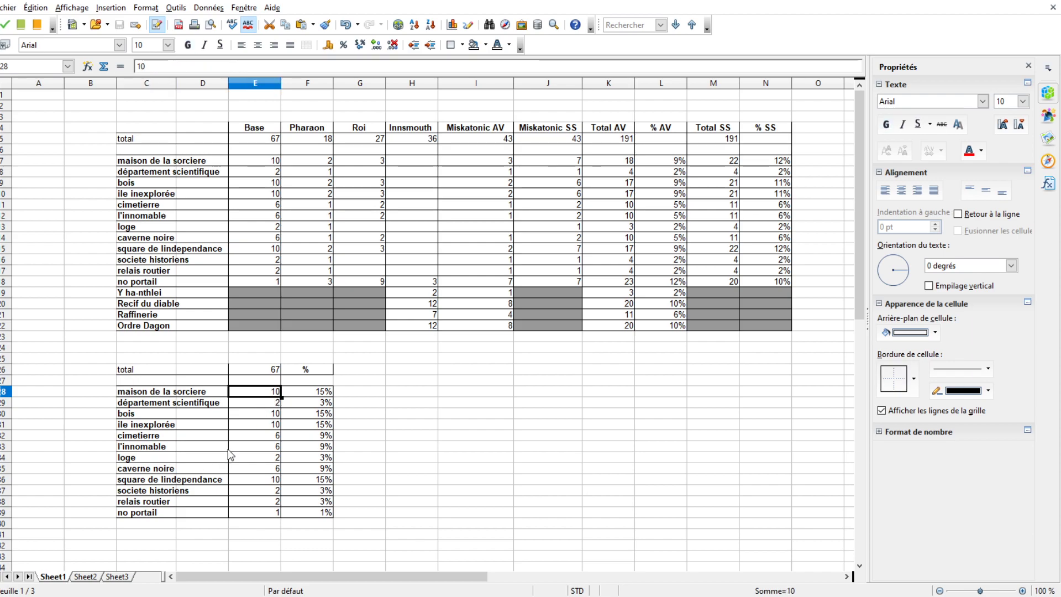
pyautogui.click(149, 406)
pyautogui.click(281, 409)
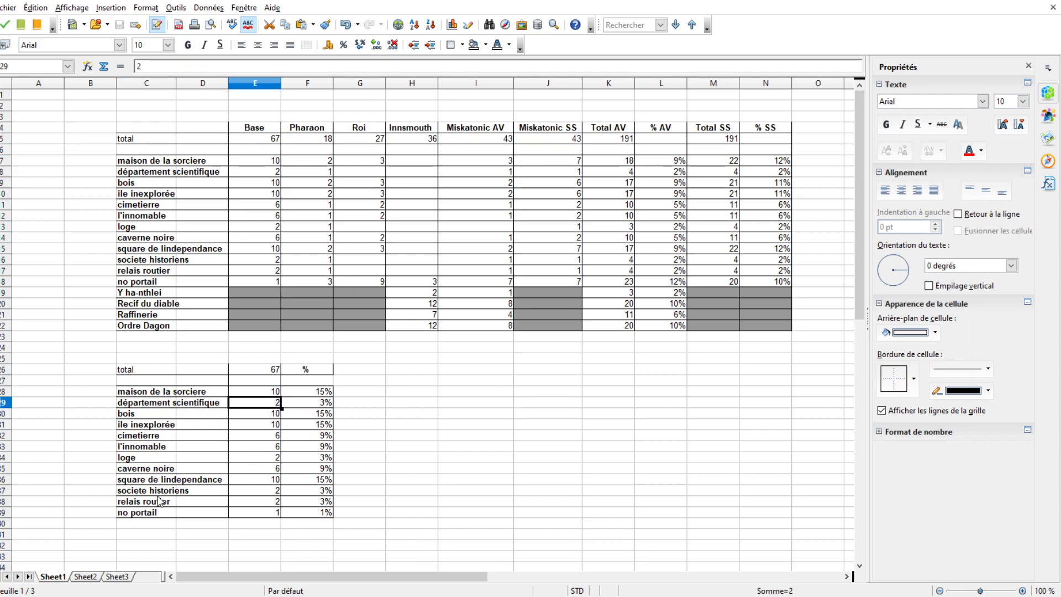
pyautogui.moveTo(256, 392); pyautogui.dragTo(252, 513)
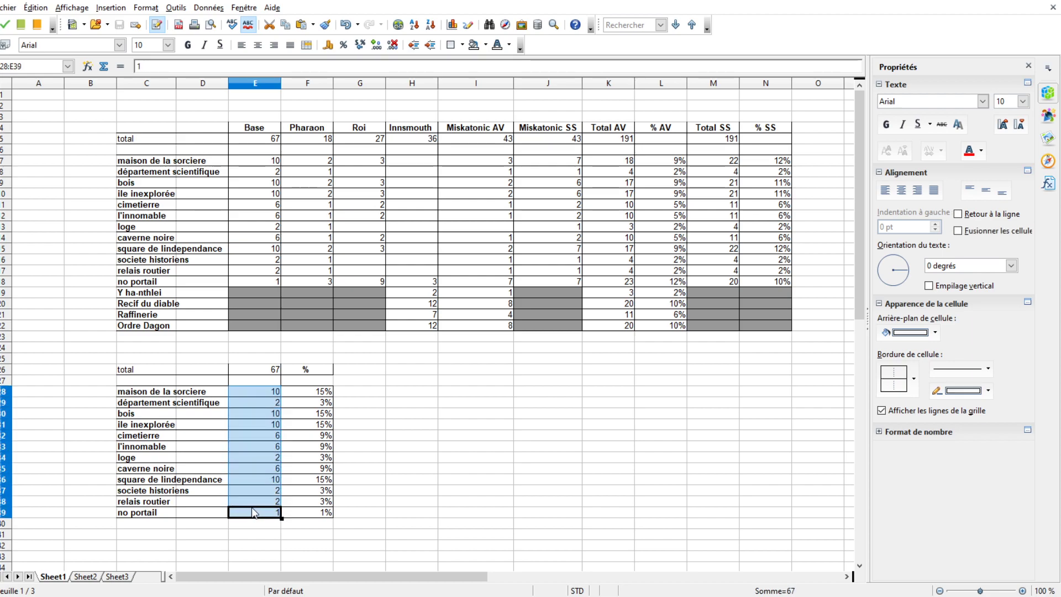
pyautogui.click(407, 459)
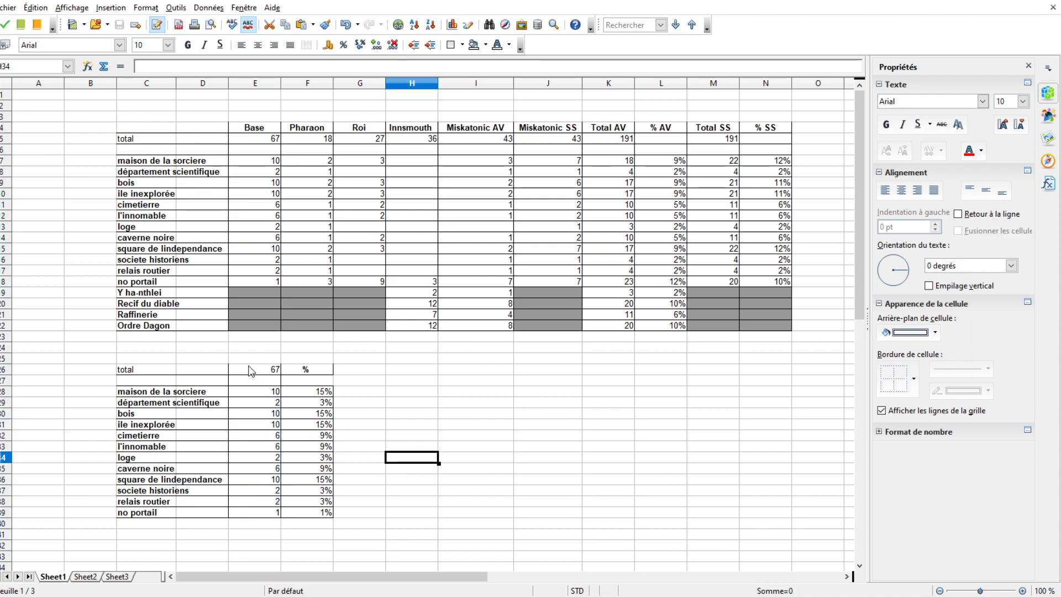
pyautogui.click(250, 371)
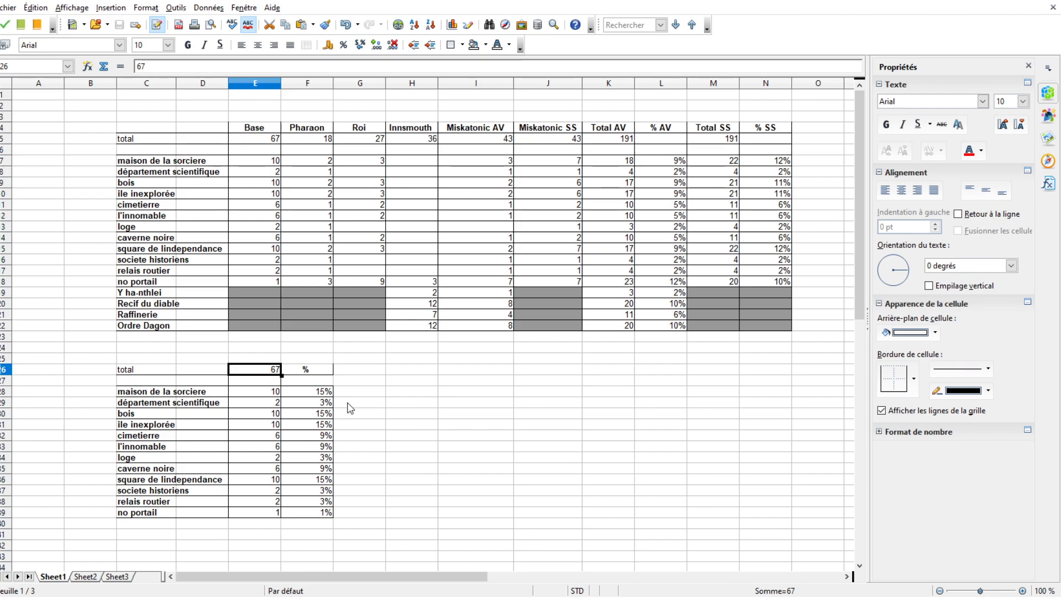
# - Inspect the percentage formulas for maison de la sorciere and département scientifique in the lower table
pyautogui.click(390, 393)
pyautogui.click(296, 393)
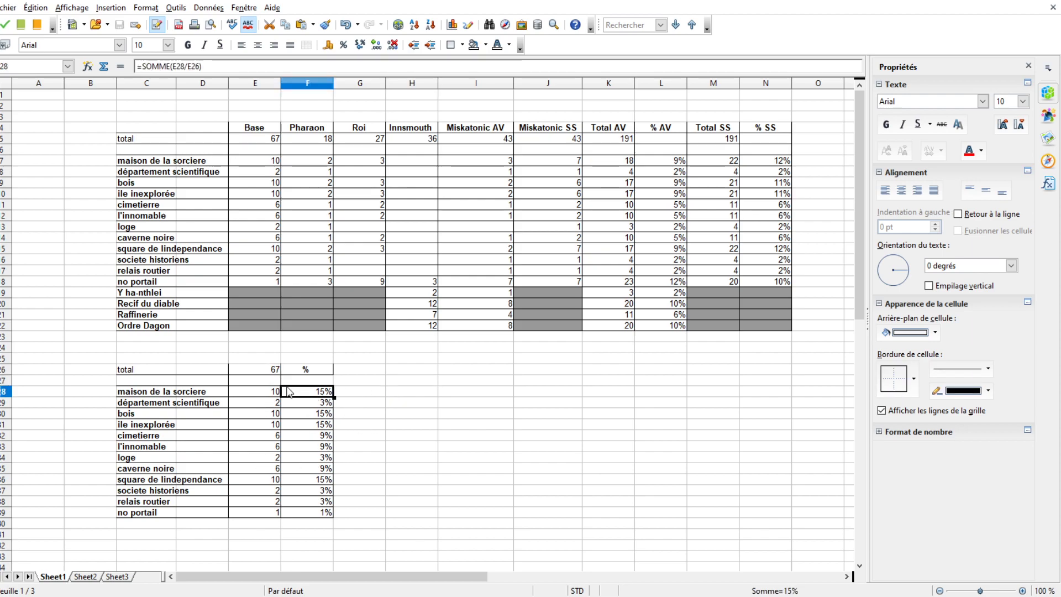
pyautogui.moveTo(359, 415); pyautogui.dragTo(359, 426)
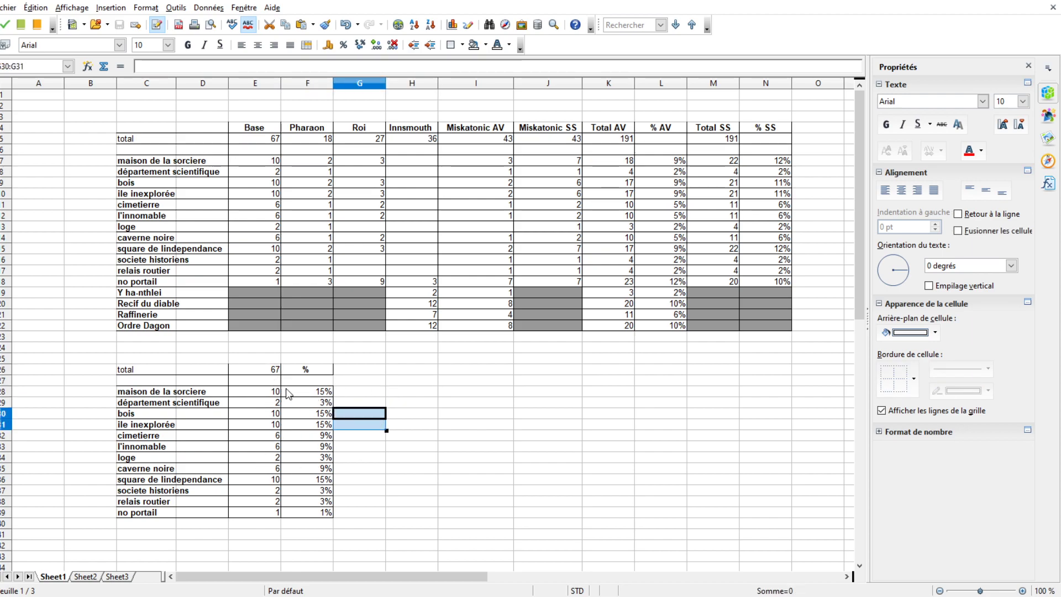
pyautogui.click(288, 393)
pyautogui.click(146, 393)
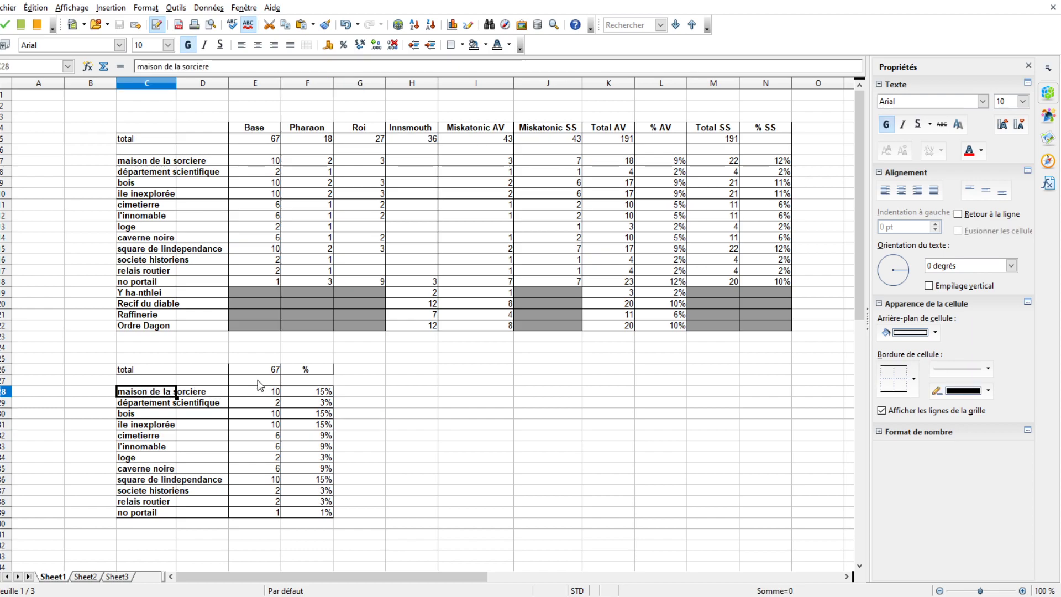
pyautogui.click(312, 404)
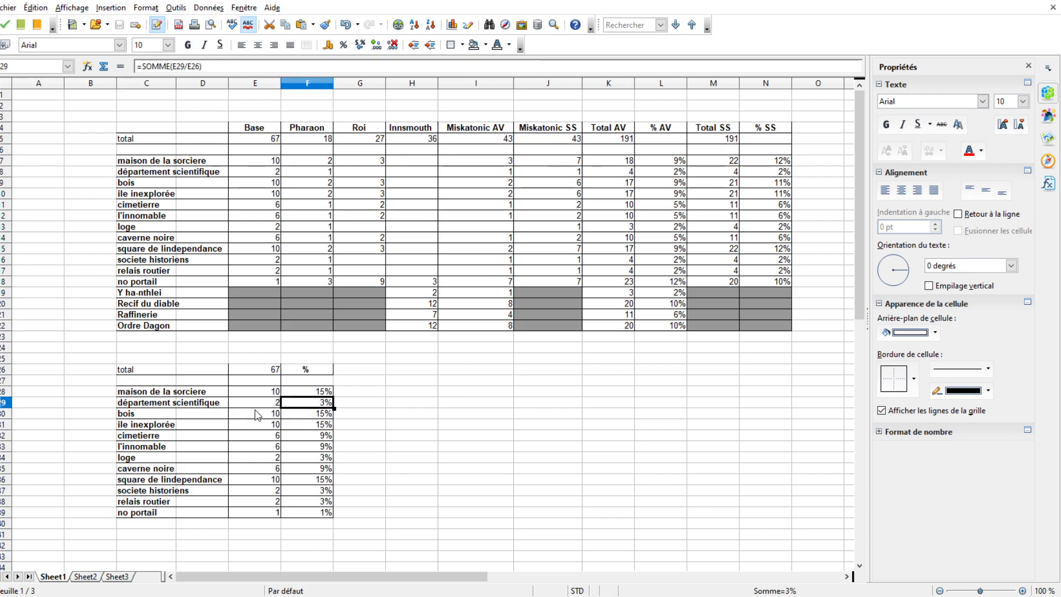
pyautogui.click(130, 405)
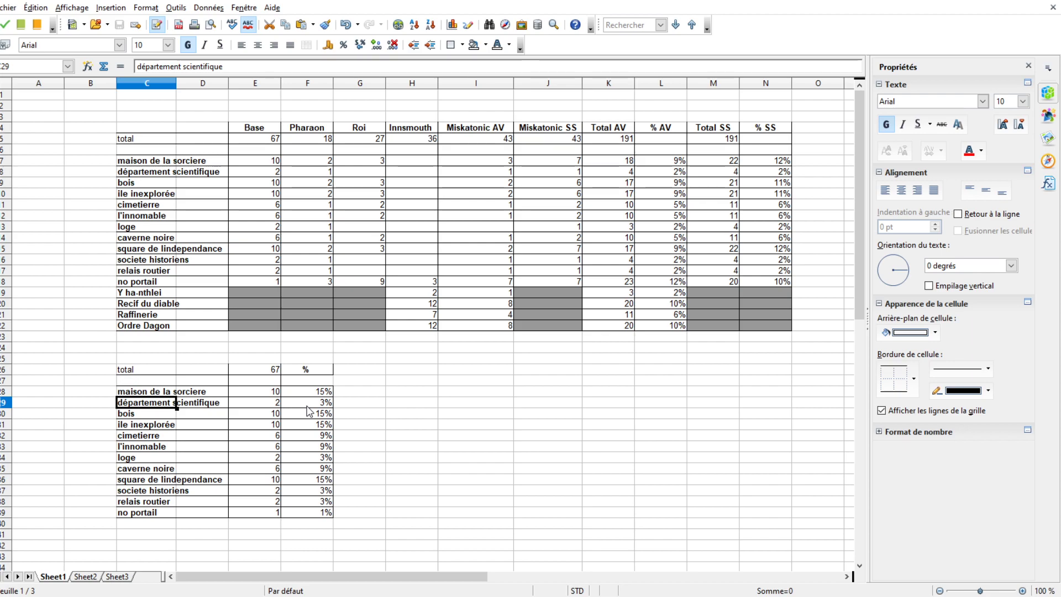
pyautogui.click(441, 406)
pyautogui.click(302, 396)
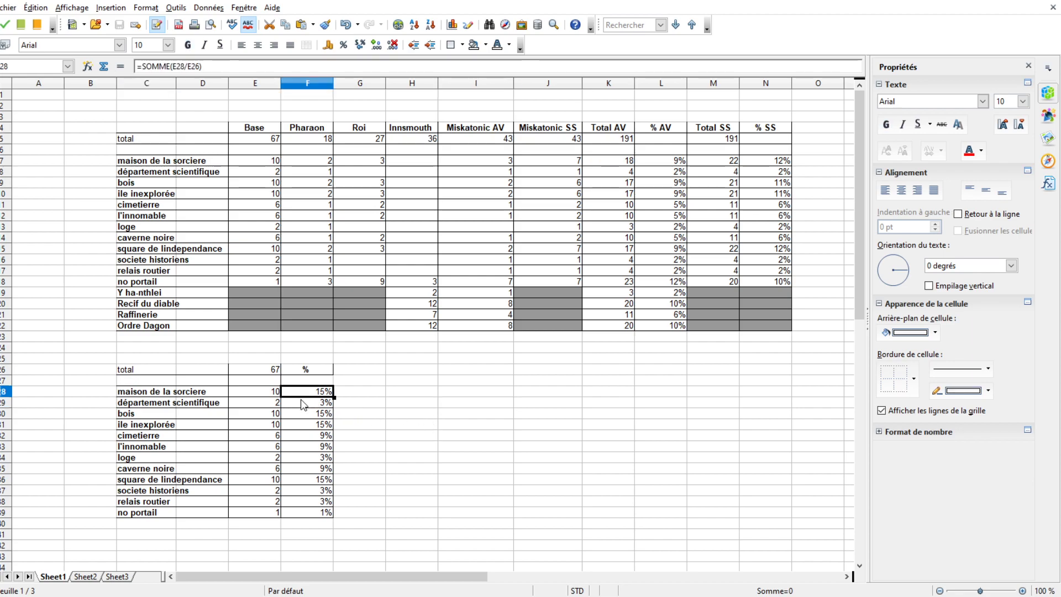
# - Compare the percentages of the locations down the % column of the lower table
pyautogui.click(308, 415)
pyautogui.click(307, 438)
pyautogui.click(301, 490)
pyautogui.click(301, 479)
pyautogui.click(301, 424)
pyautogui.click(298, 402)
pyautogui.click(297, 393)
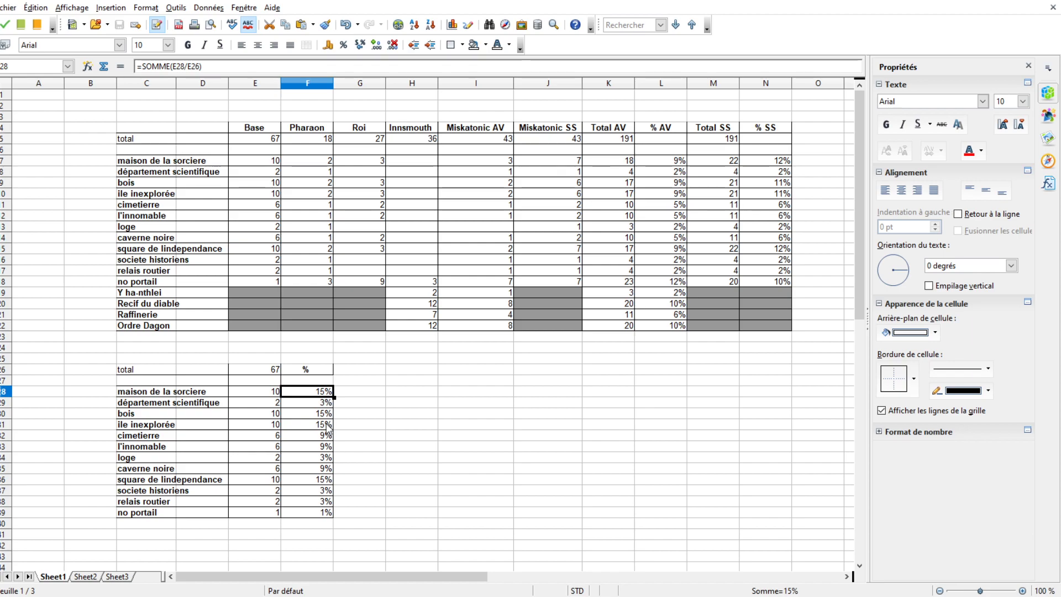
# - Examine the percentages for bois, ile inexplorée and loge in the lower table
pyautogui.click(301, 417)
pyautogui.click(304, 427)
pyautogui.click(307, 414)
pyautogui.click(155, 417)
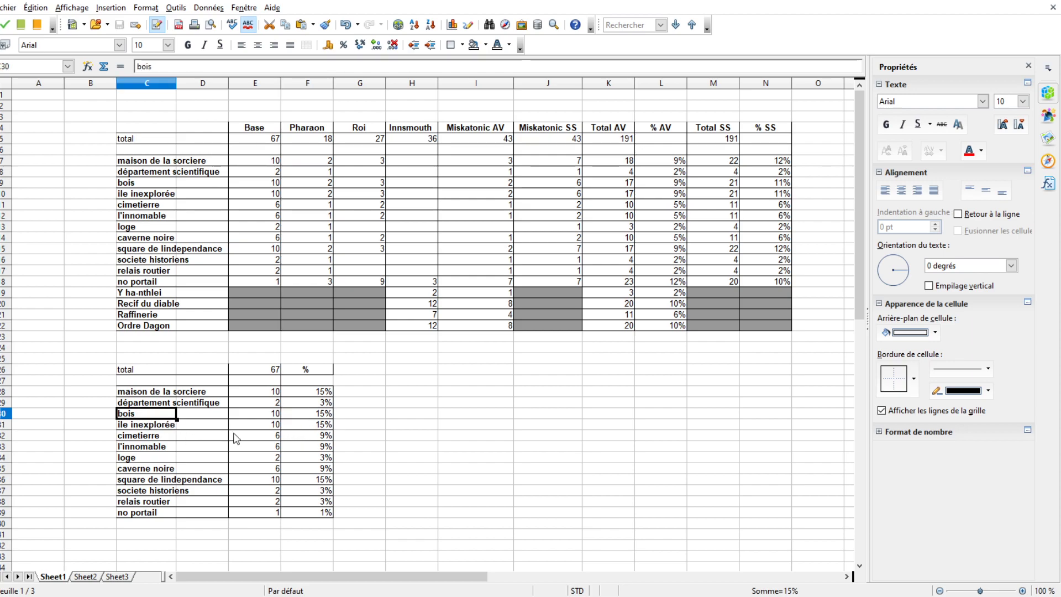
pyautogui.click(173, 425)
pyautogui.click(304, 427)
pyautogui.click(298, 459)
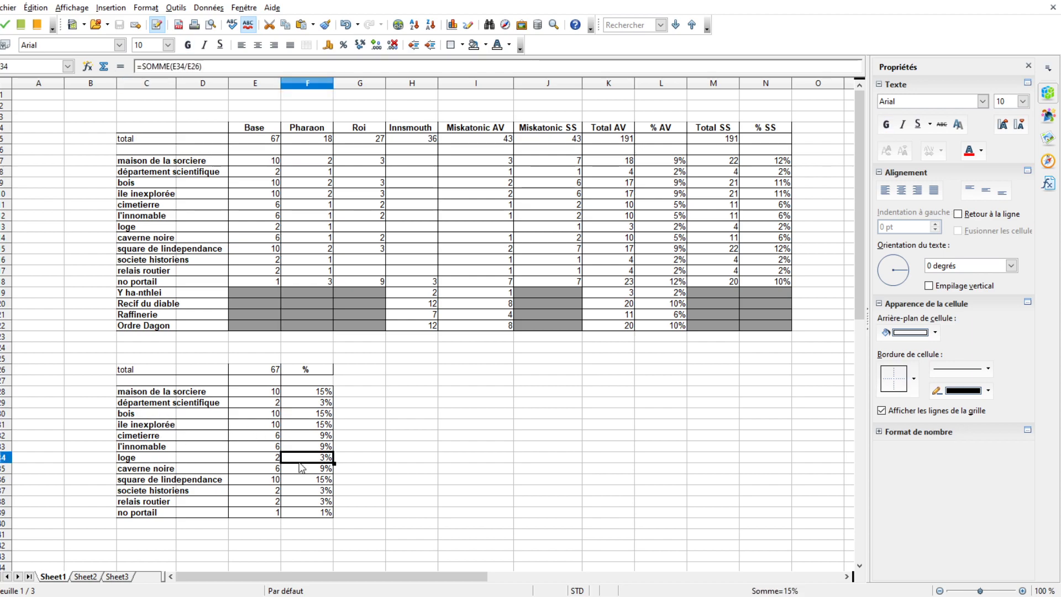
pyautogui.click(165, 461)
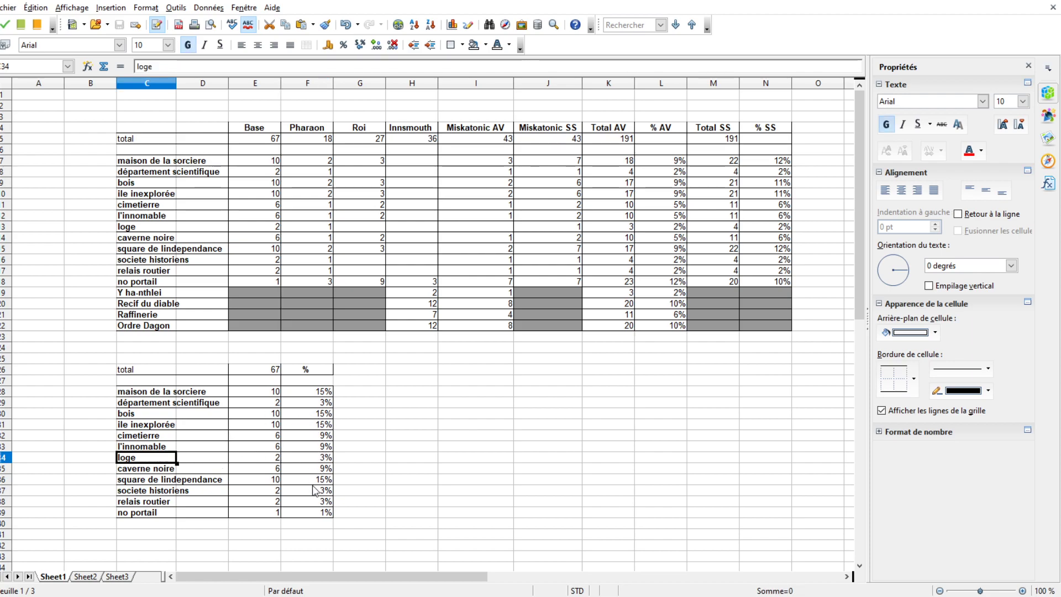
# - Compare the Base counts of département scientifique, bois and maison de la sorciere in the lower table
pyautogui.click(302, 403)
pyautogui.press('Left')
pyautogui.press('Left')
pyautogui.press('Left')
pyautogui.click(276, 406)
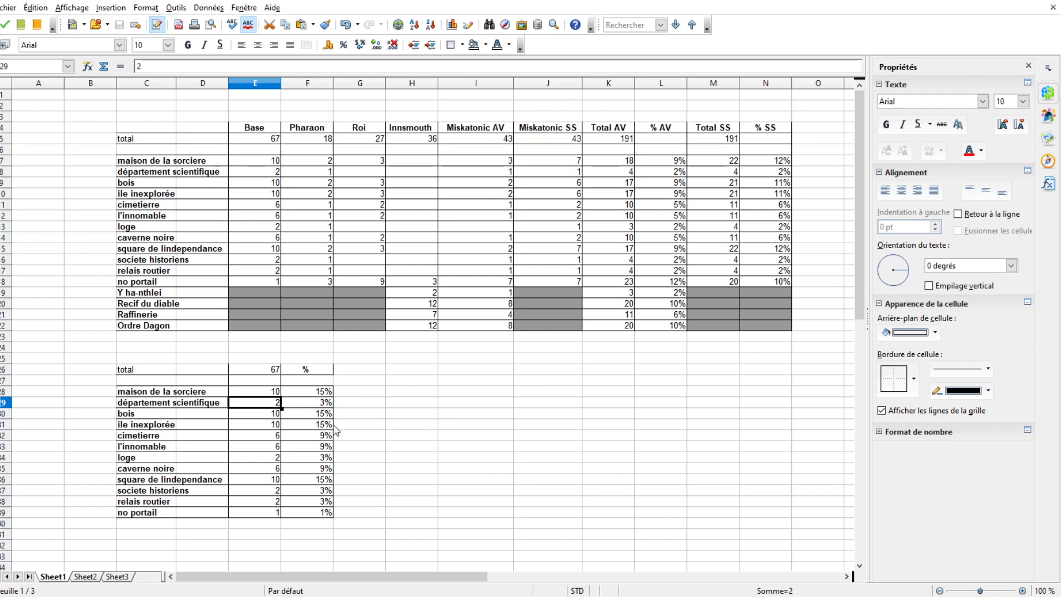
pyautogui.click(254, 416)
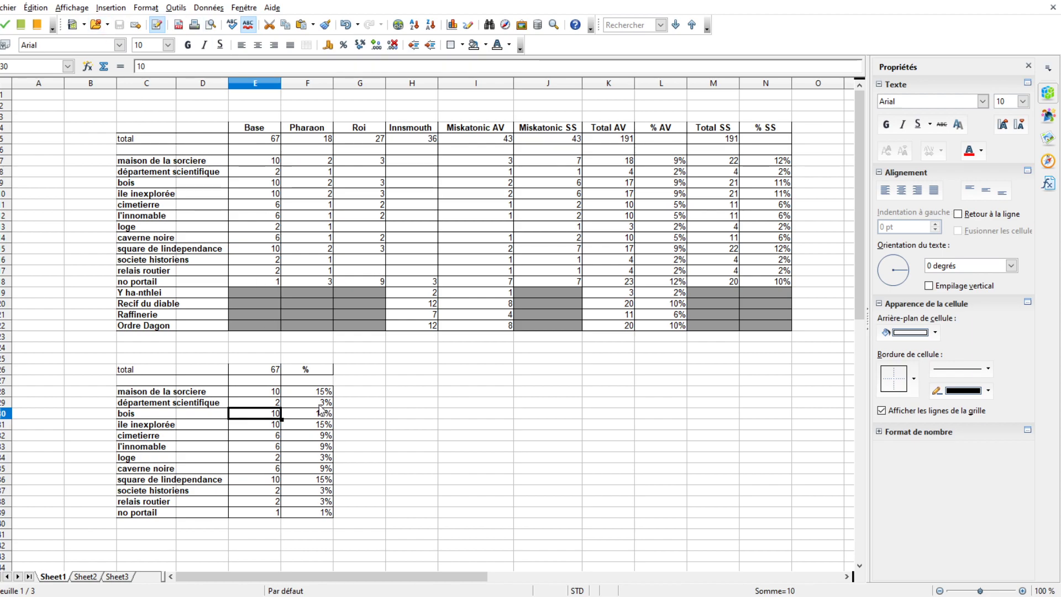
pyautogui.click(411, 461)
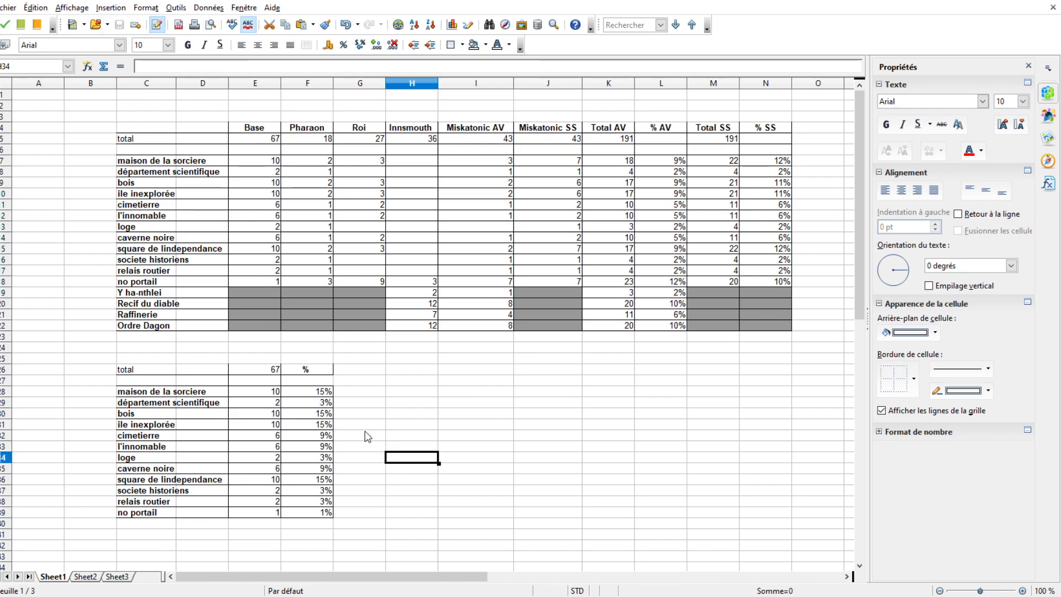
pyautogui.click(271, 393)
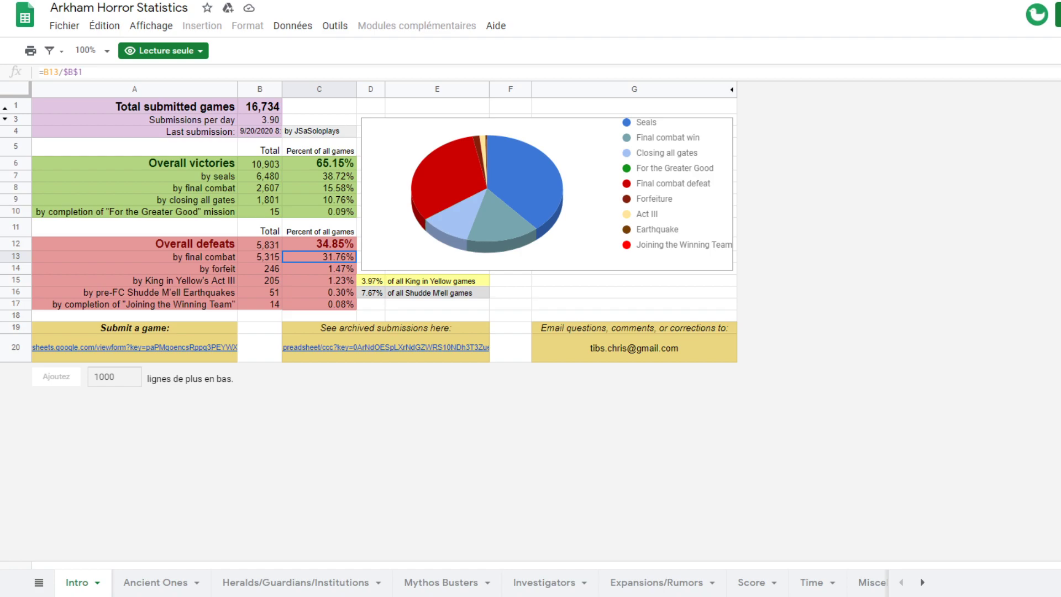
# - Review the total submitted games and the overall victory and defeat percentages on the Intro sheet of Arkham Horror Statistics
pyautogui.click(734, 227)
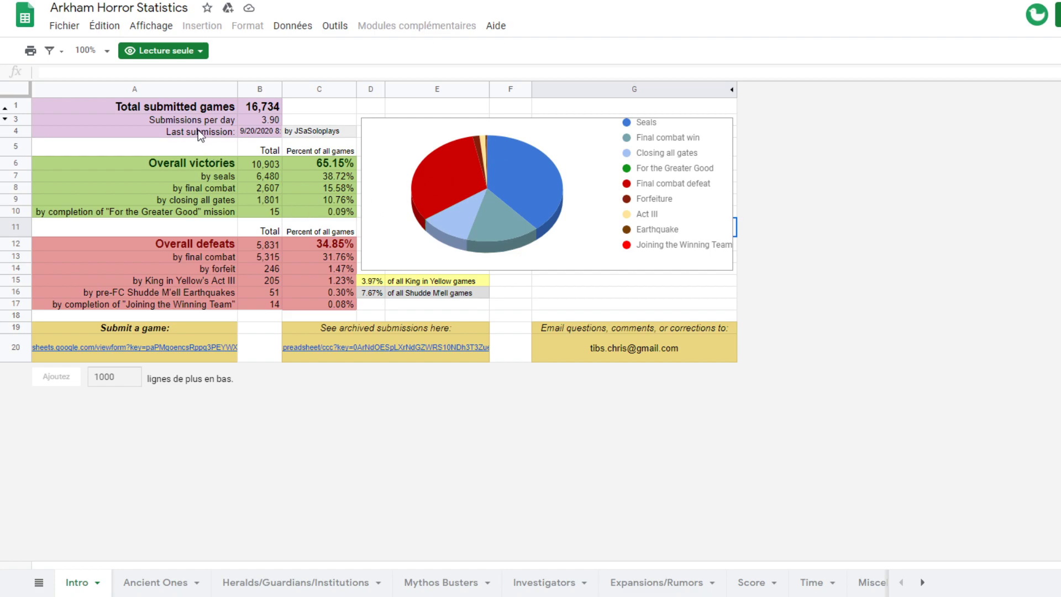
pyautogui.click(202, 107)
pyautogui.click(258, 109)
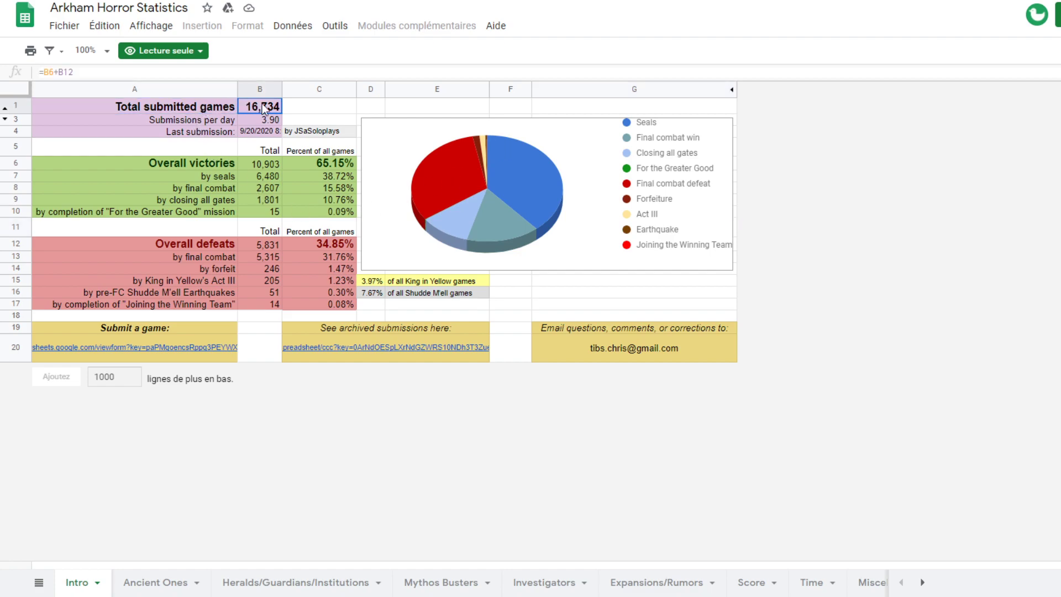
pyautogui.click(201, 163)
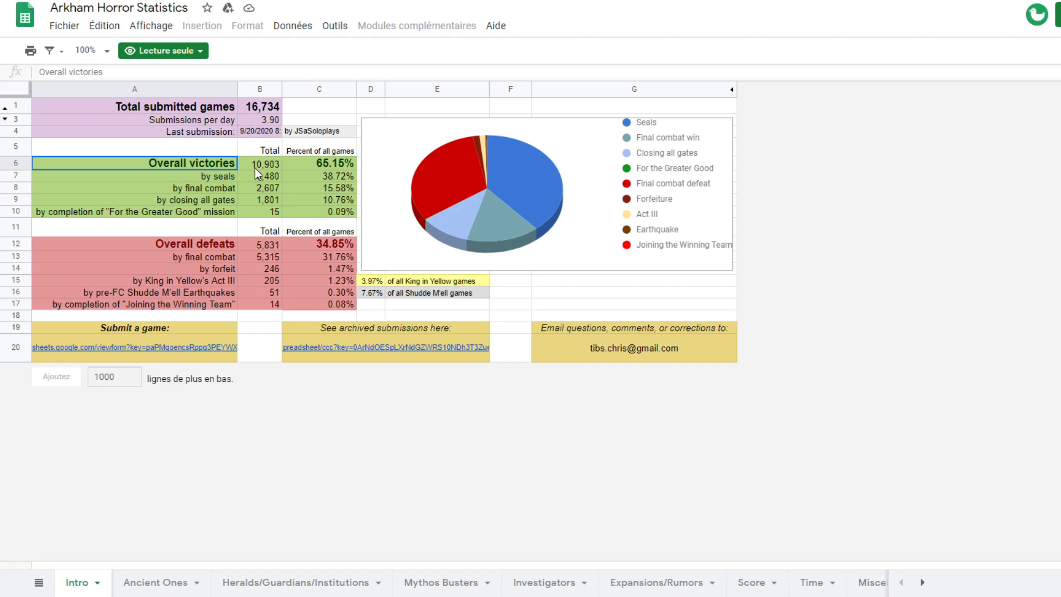
pyautogui.click(323, 165)
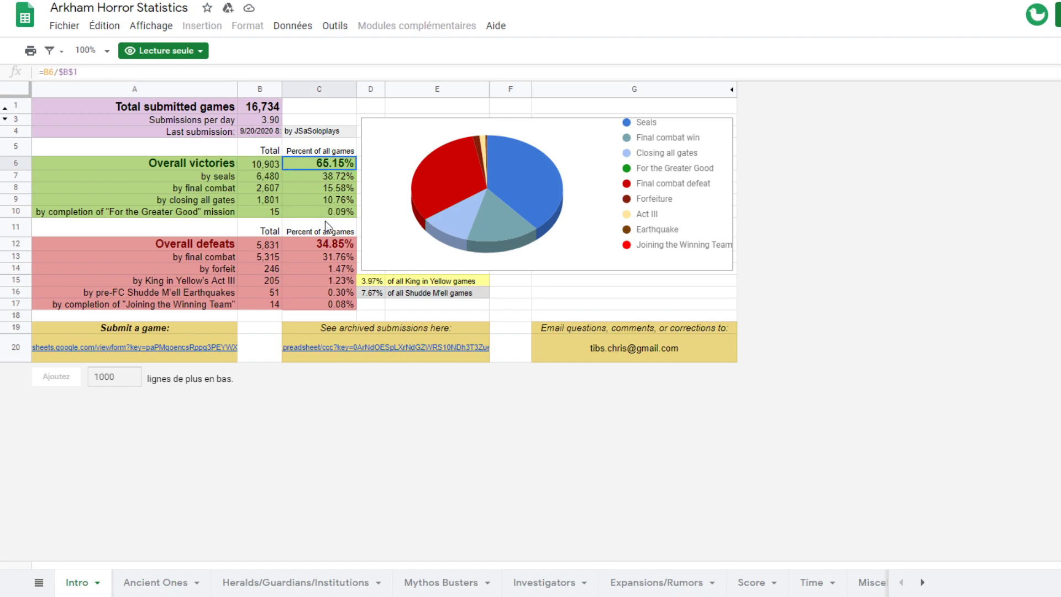
pyautogui.click(317, 245)
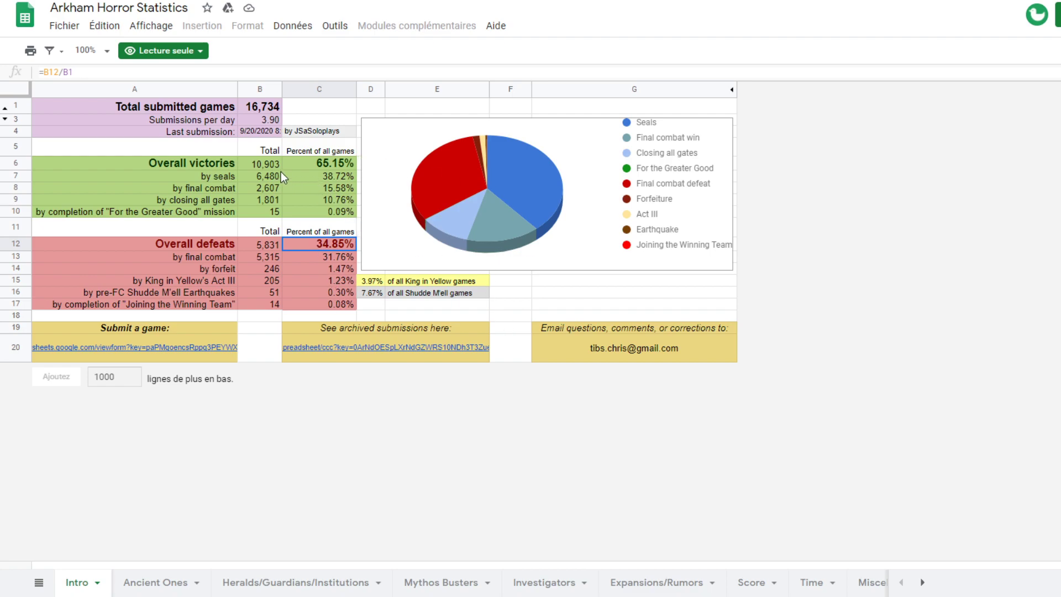
# - Examine the victory percentages by seals, by final combat, by closing all gates and by completion of "For the Greater Good"
pyautogui.click(310, 177)
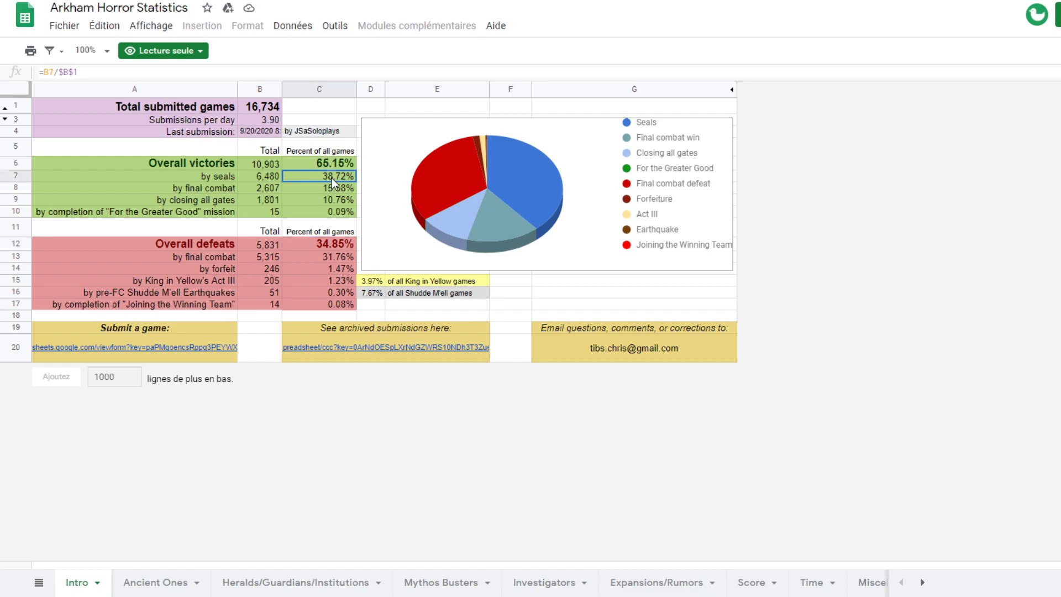
pyautogui.click(226, 178)
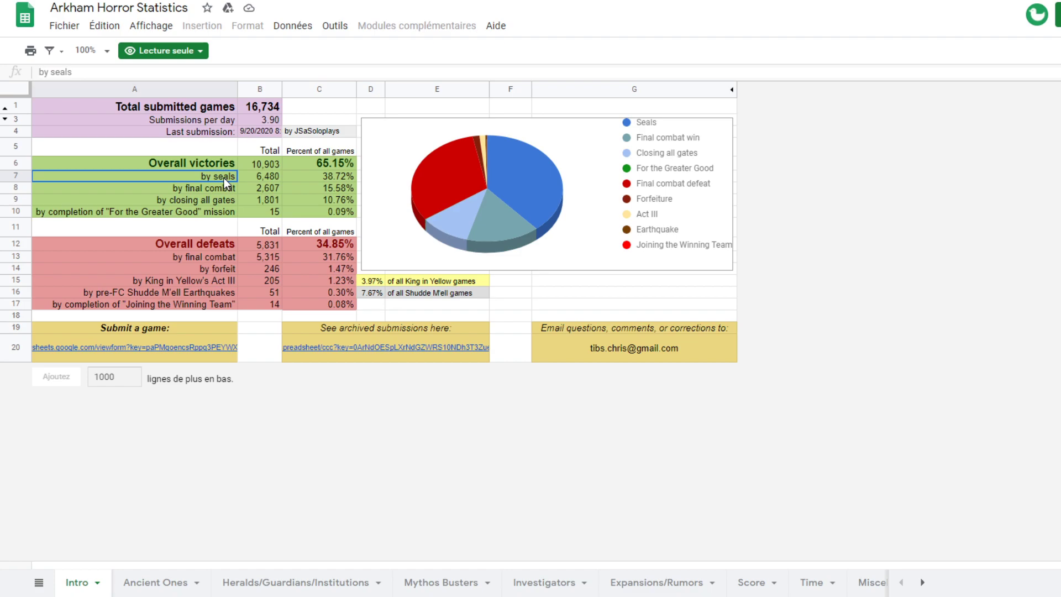
pyautogui.click(208, 191)
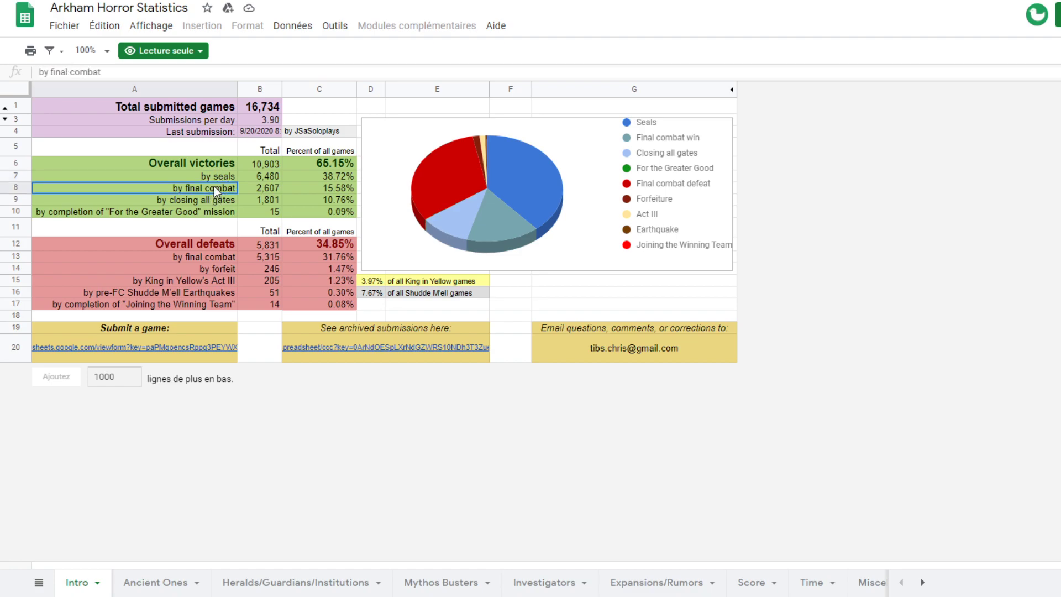
pyautogui.click(320, 188)
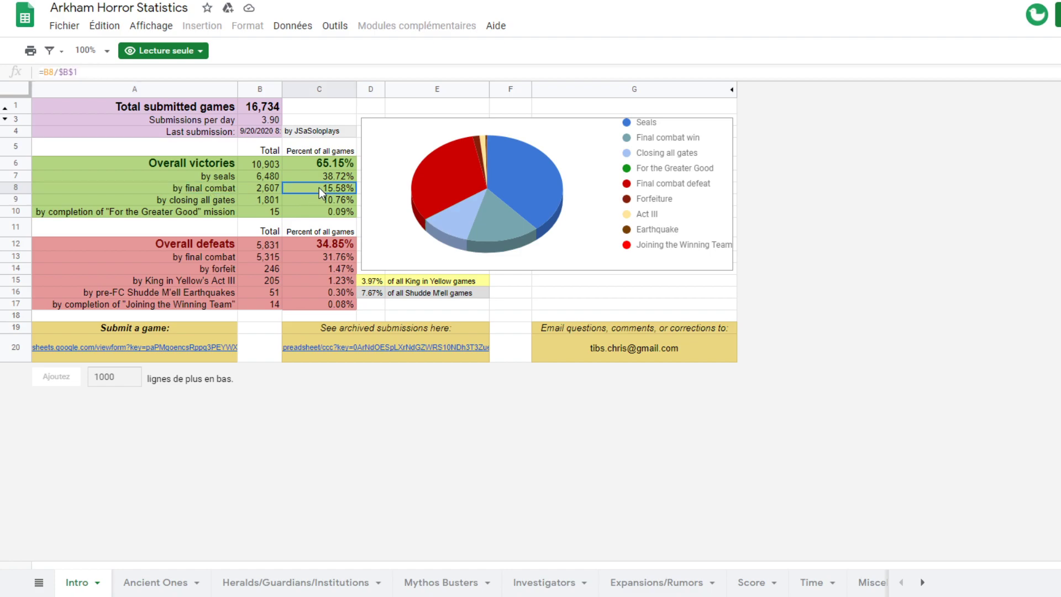
pyautogui.click(228, 185)
pyautogui.click(227, 200)
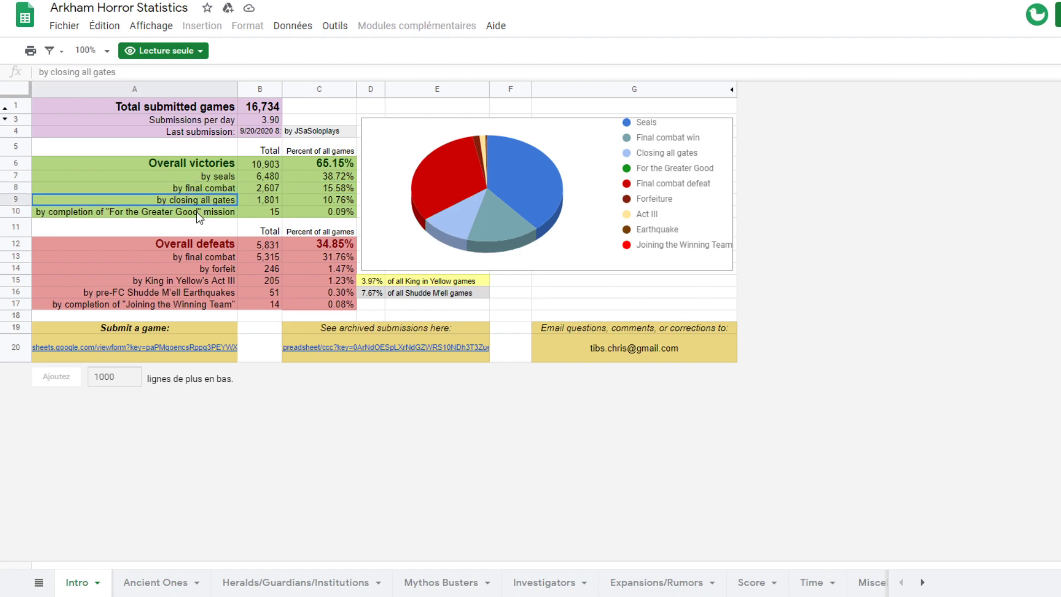
pyautogui.click(315, 211)
pyautogui.click(188, 199)
pyautogui.press('Right')
pyautogui.press('Right')
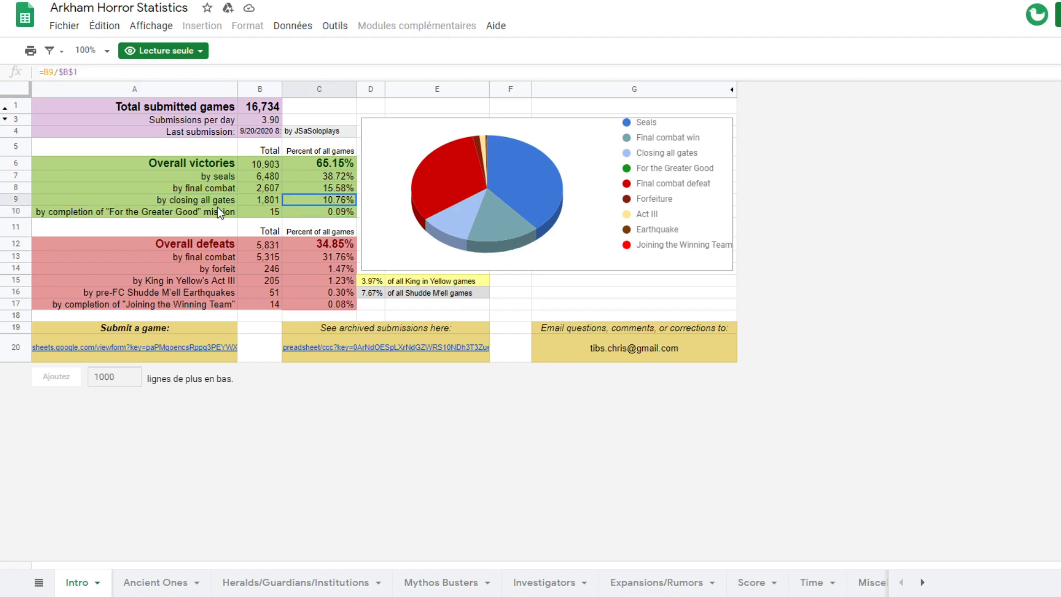
# - Compare the percentage of defeats by final combat with victories by final combat, and check the overall defeats percentage
pyautogui.click(218, 257)
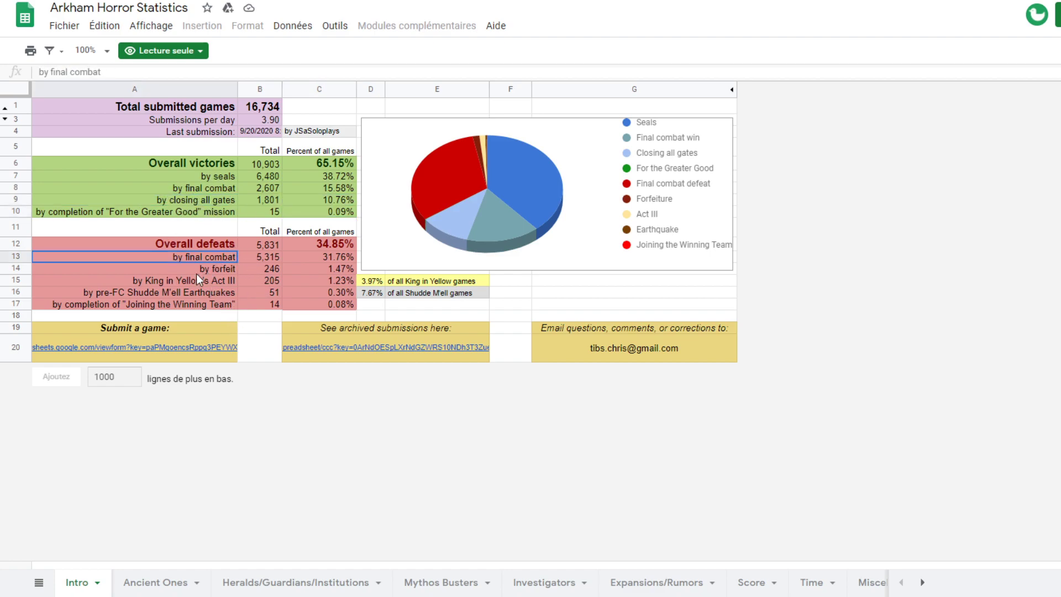
pyautogui.click(311, 259)
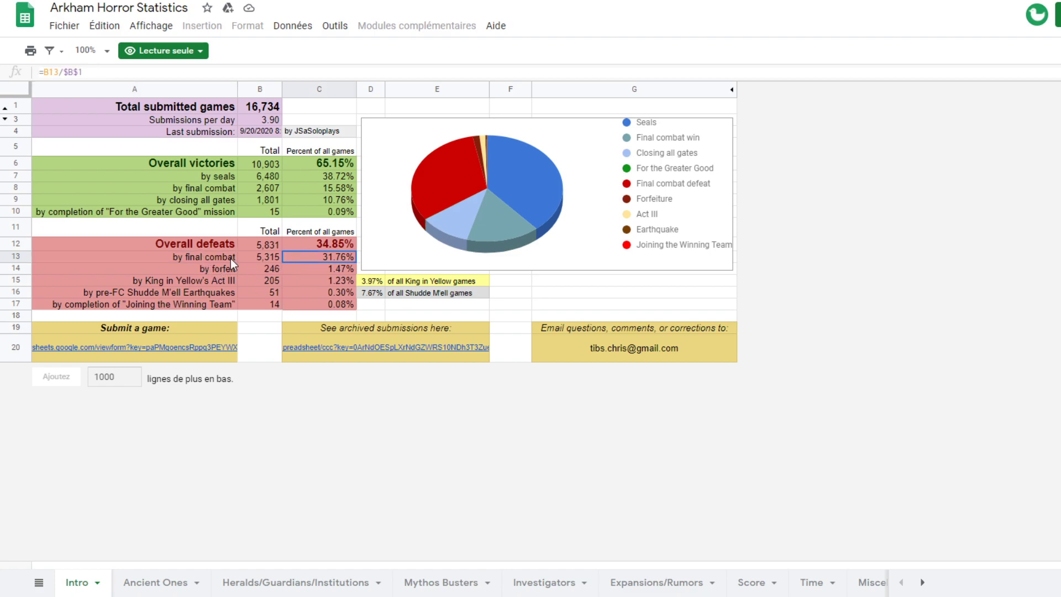
pyautogui.click(211, 188)
pyautogui.click(317, 188)
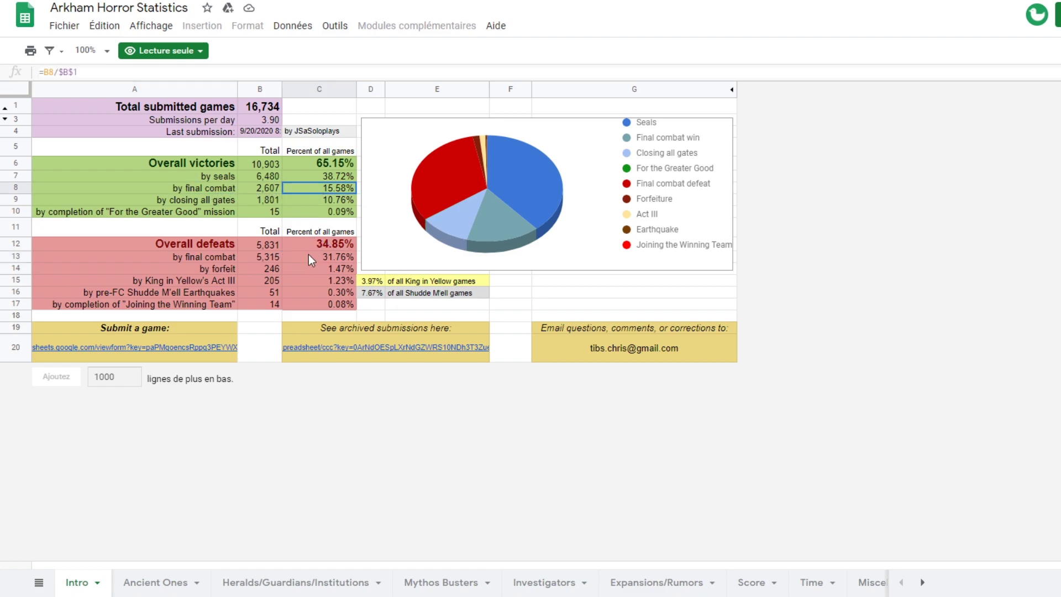
pyautogui.click(307, 254)
pyautogui.click(319, 187)
pyautogui.click(304, 258)
pyautogui.click(306, 184)
pyautogui.click(291, 245)
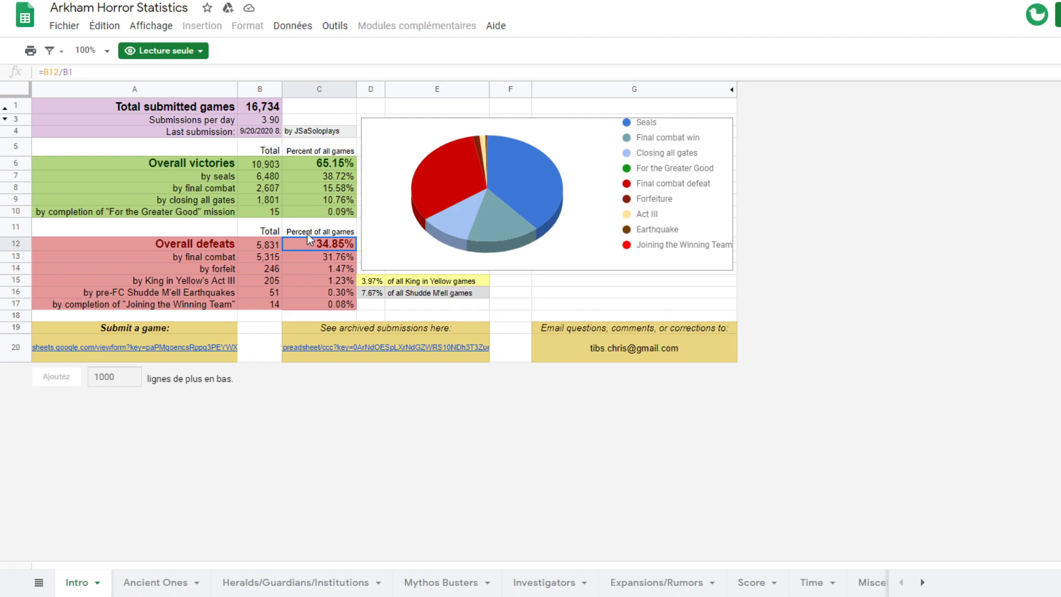
# - Compare victories with defeats by final combat, and examine the defeat percentages by forfeit, King in Yellow's Act III, Shudde M'ell Earthquakes and "Joining the Winning Team"
pyautogui.click(297, 188)
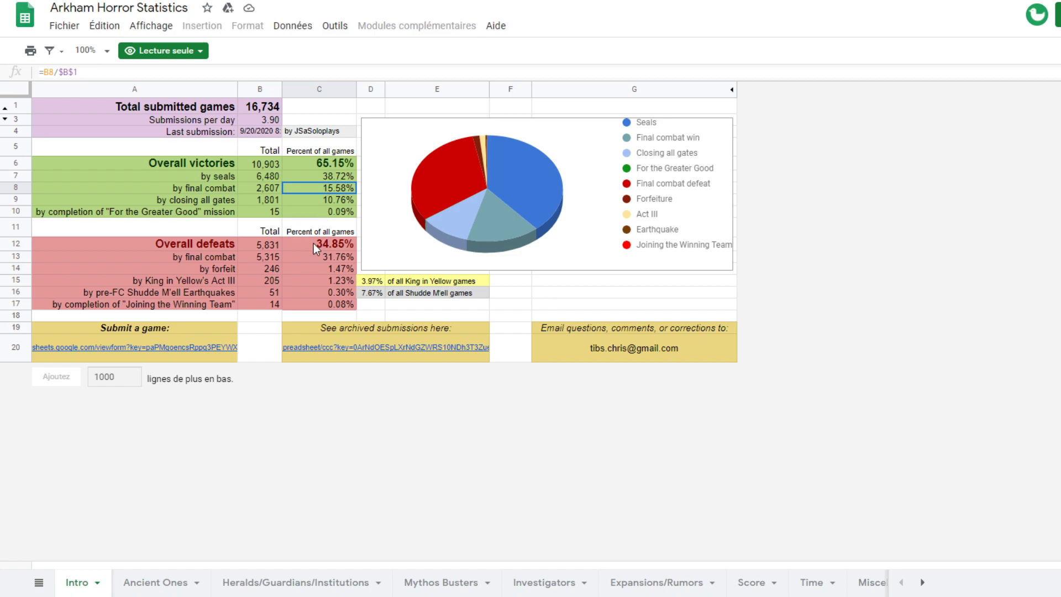
pyautogui.click(303, 259)
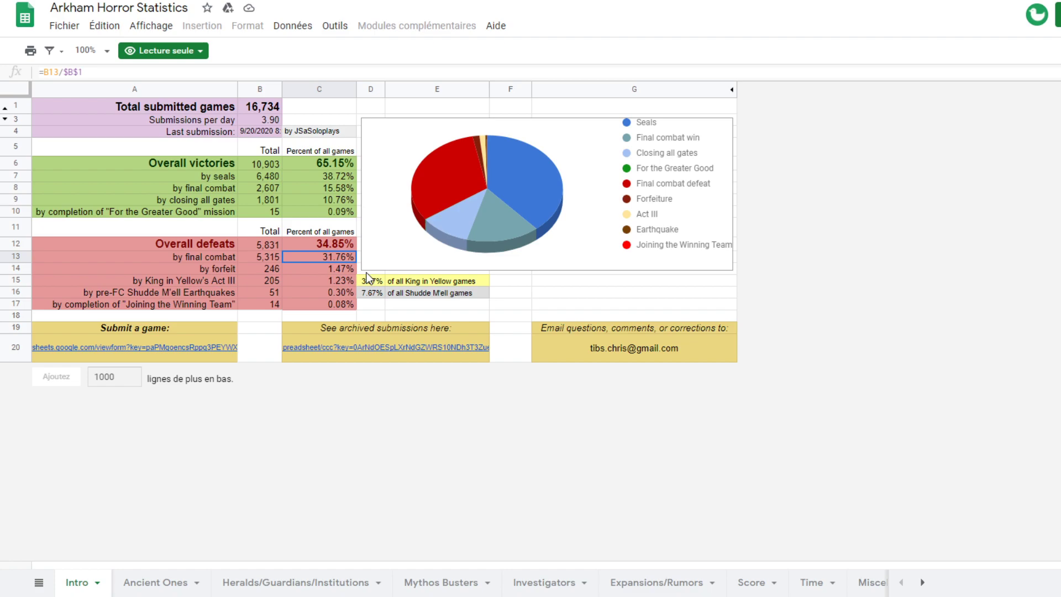
pyautogui.press('Down')
pyautogui.press('Down')
pyautogui.press('Down')
pyautogui.press('Down')
pyautogui.press('Up')
pyautogui.press('Up')
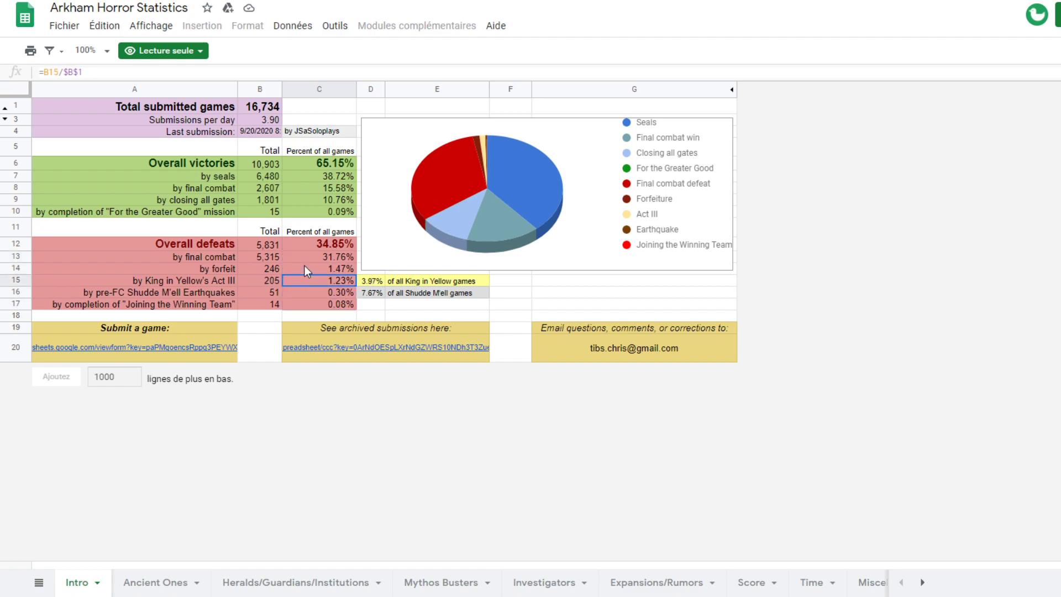
pyautogui.press('Down')
pyautogui.press('Down')
# - Compare the overall defeats and defeats by final combat percentages with the percentage of victories by final combat
pyautogui.press('Up')
pyautogui.press('Up')
pyautogui.press('Up')
pyautogui.press('Up')
pyautogui.hotkey('shift', 'Up')
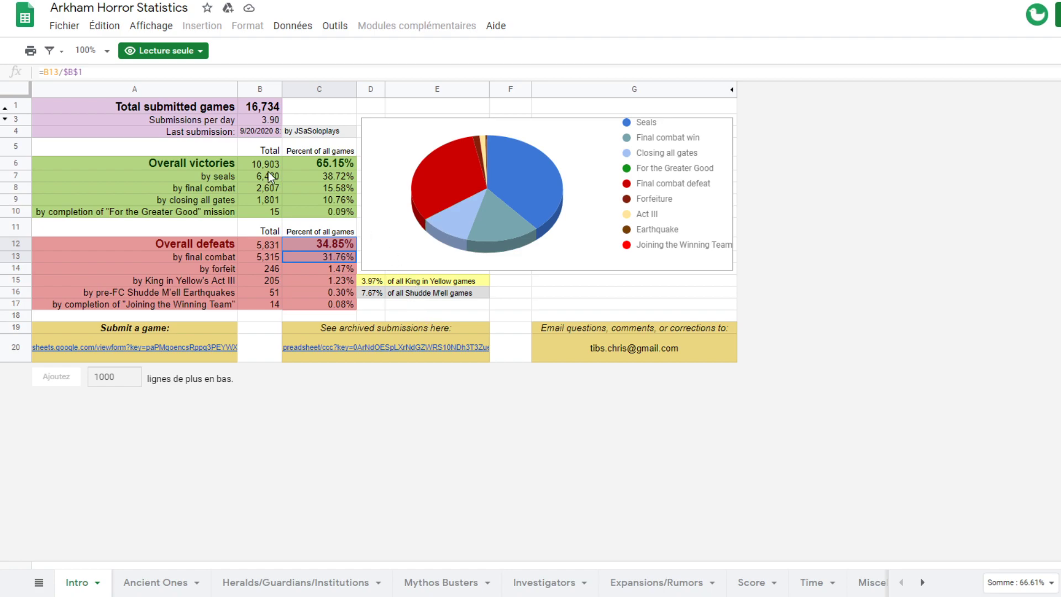
pyautogui.click(289, 191)
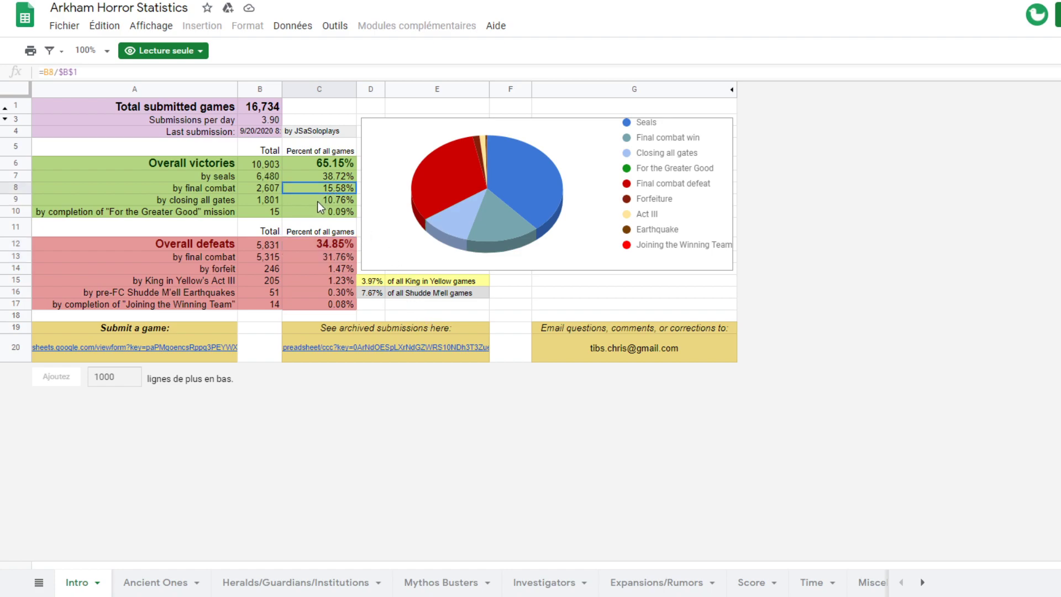
pyautogui.click(338, 349)
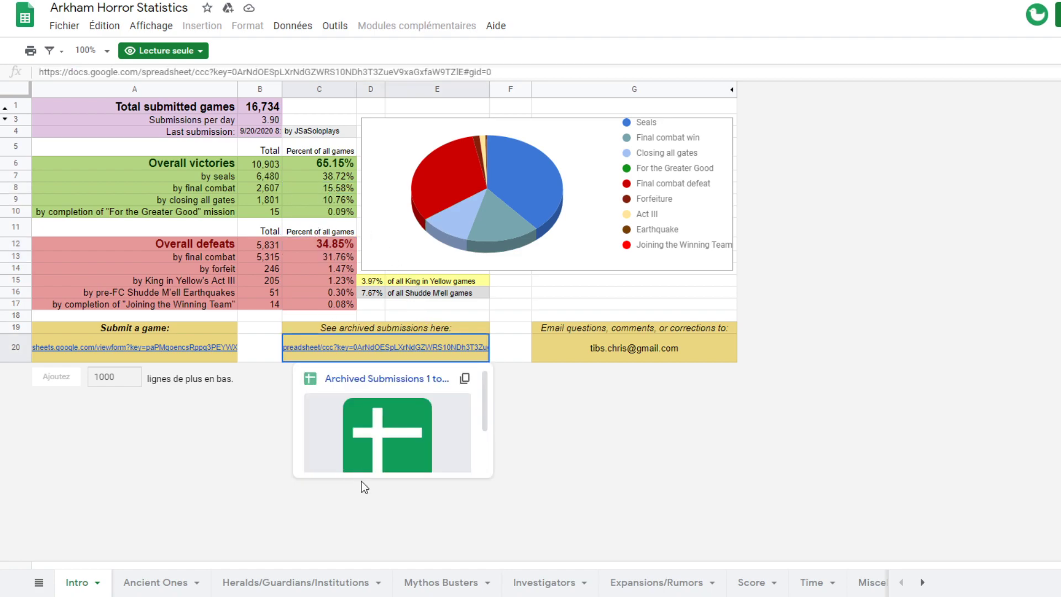
pyautogui.keyDown('shift'); pyautogui.click(246, 296); pyautogui.keyUp('shift')
pyautogui.hotkey('ctrl', 'a')
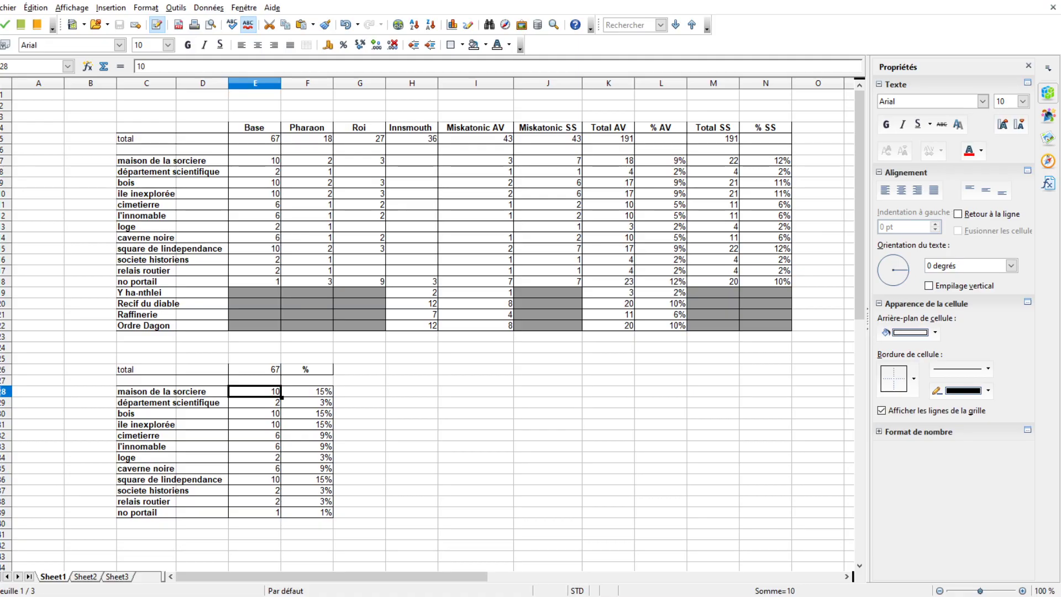
# - In the lower table of the portal distribution spreadsheet, compare the percentages of bois, ile inexplorée, cimetierre and maison de la sorciere
pyautogui.moveTo(305, 415); pyautogui.dragTo(305, 425)
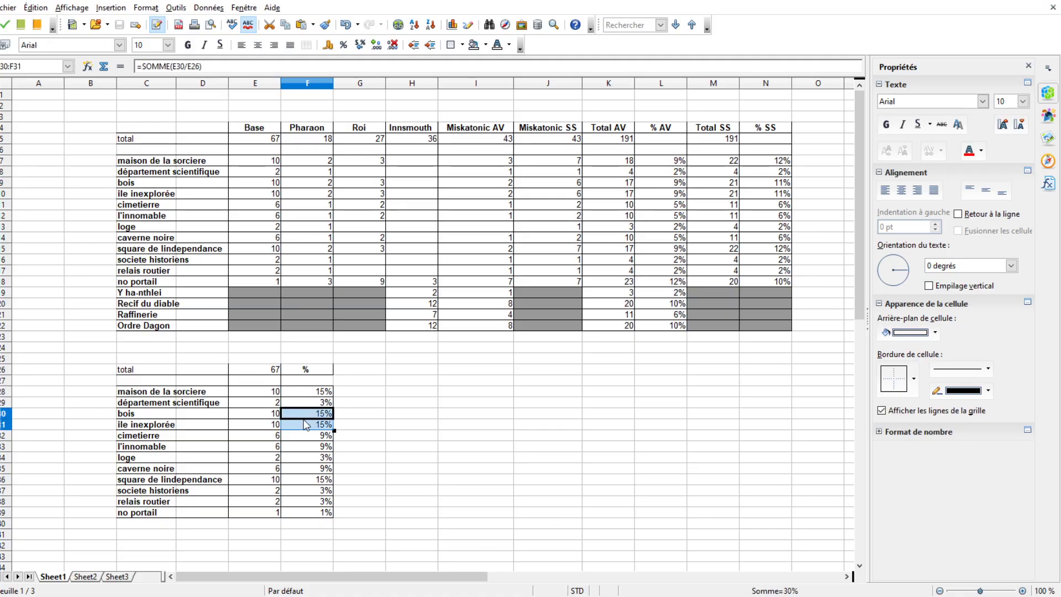
pyautogui.click(415, 437)
pyautogui.click(308, 414)
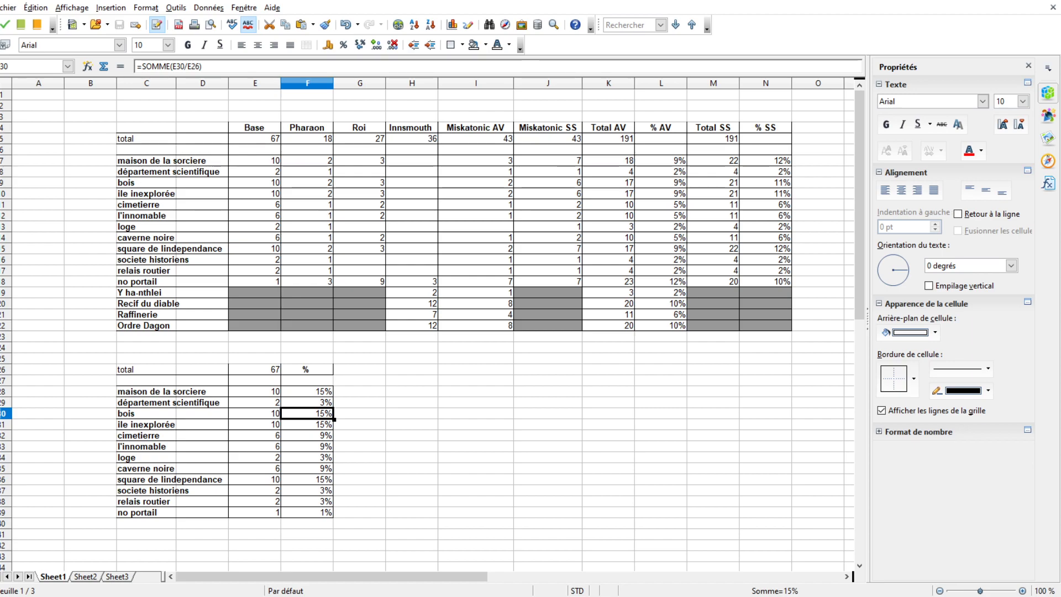
pyautogui.click(411, 490)
pyautogui.click(329, 437)
pyautogui.click(284, 415)
pyautogui.click(309, 392)
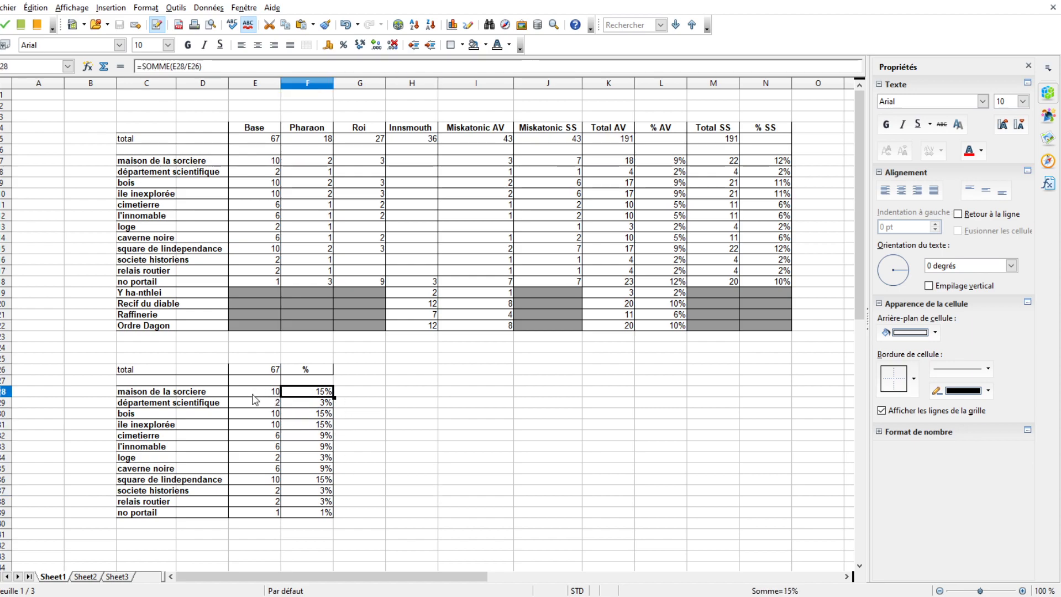
# - Check the percentage for maison de la sorciere against its Base count and the total number of Base cards
pyautogui.click(153, 394)
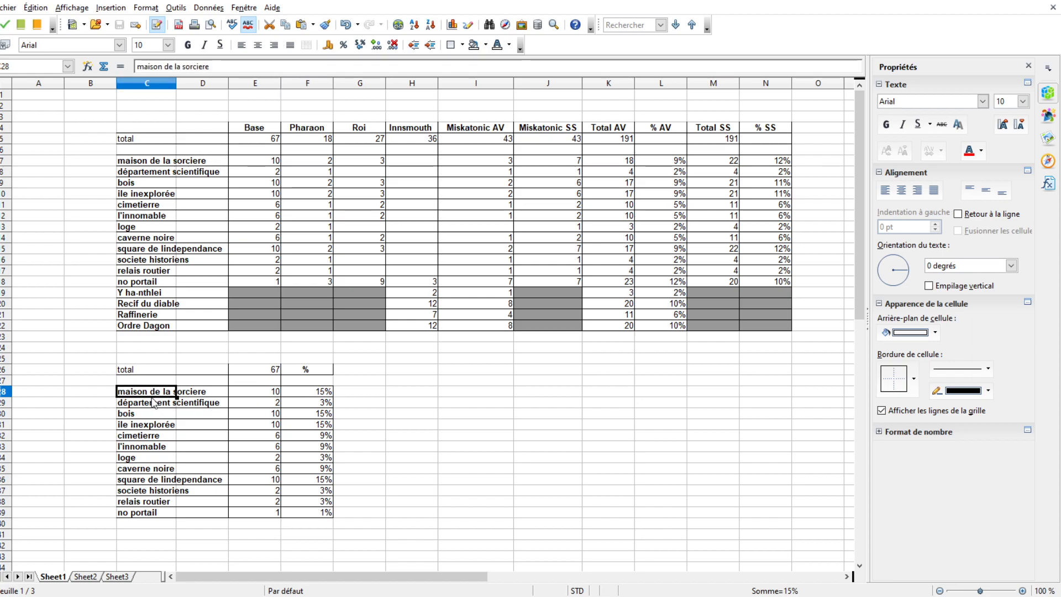
pyautogui.click(310, 394)
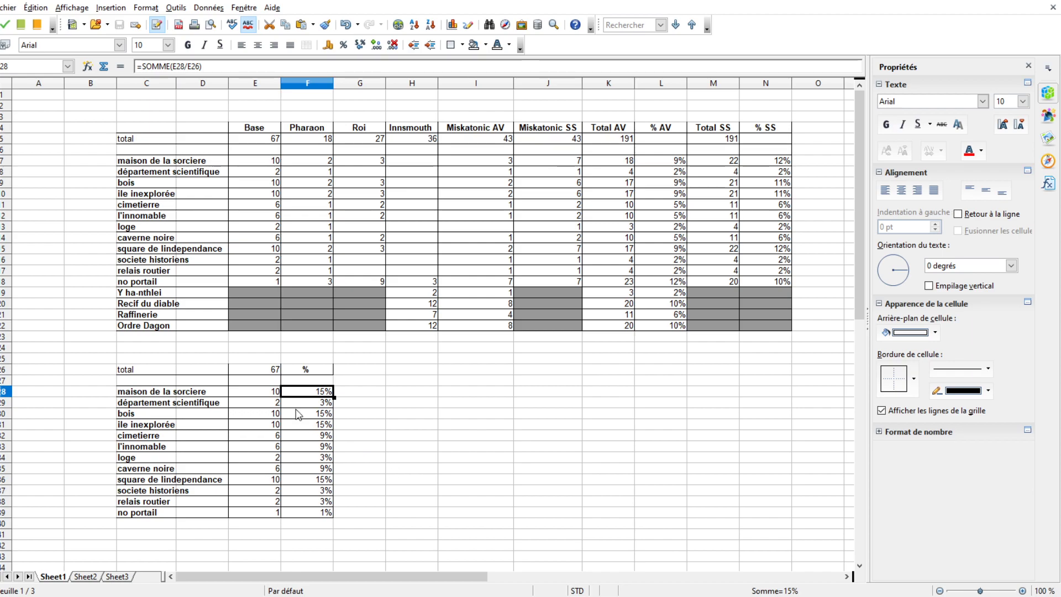
pyautogui.click(264, 385)
pyautogui.click(253, 395)
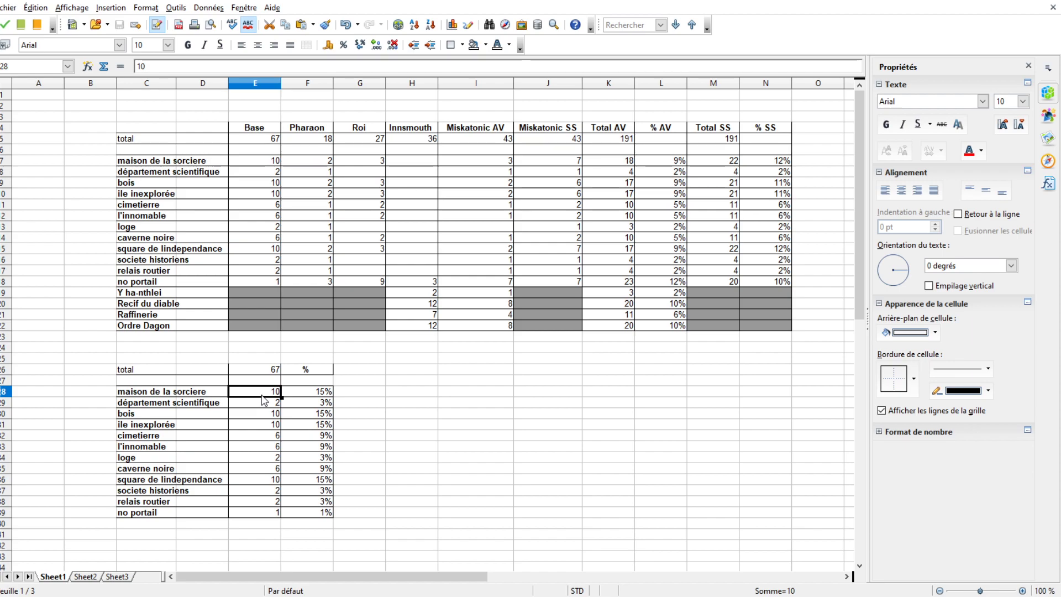
pyautogui.press('Up')
pyautogui.press('Up')
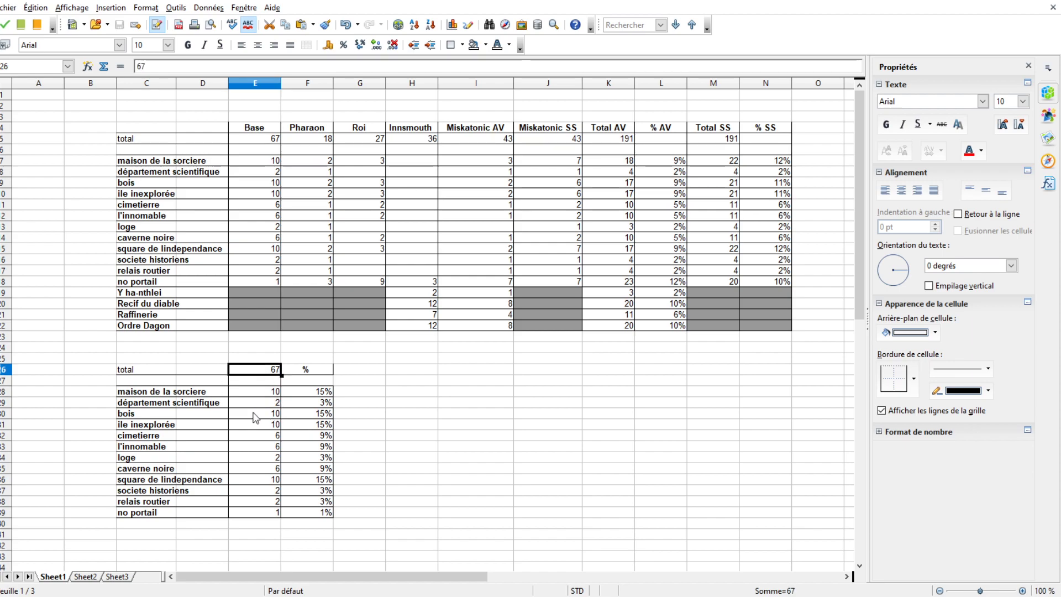
pyautogui.click(239, 397)
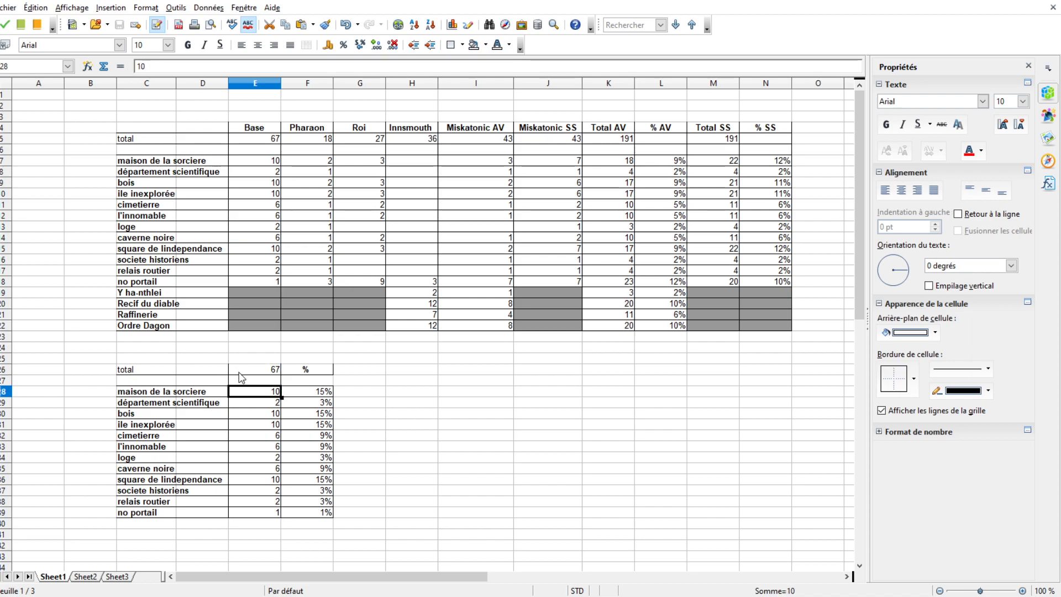
pyautogui.click(150, 394)
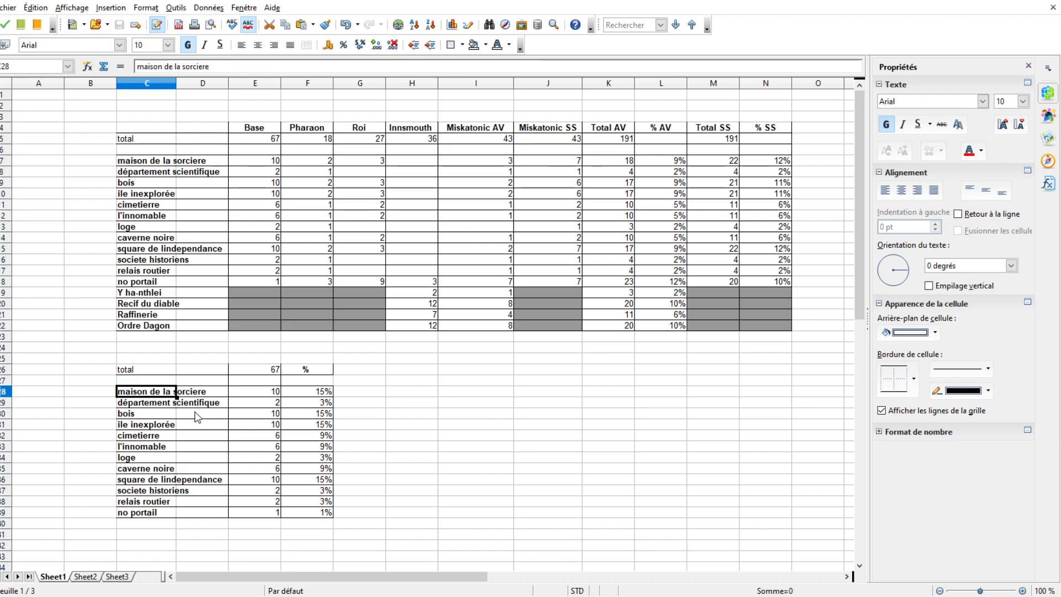
# - Highlight the whole lower table, from the total row down to no portail, to review the Base distribution
pyautogui.click(252, 446)
pyautogui.click(295, 415)
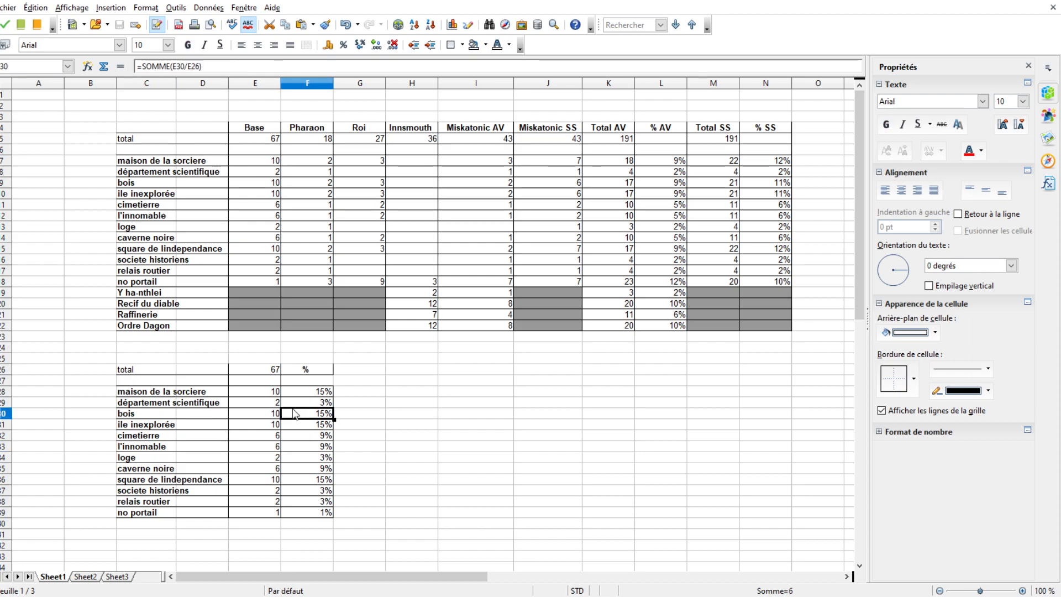
pyautogui.moveTo(139, 371); pyautogui.dragTo(326, 516)
pyautogui.click(356, 513)
pyautogui.moveTo(147, 372); pyautogui.dragTo(325, 519)
pyautogui.click(394, 426)
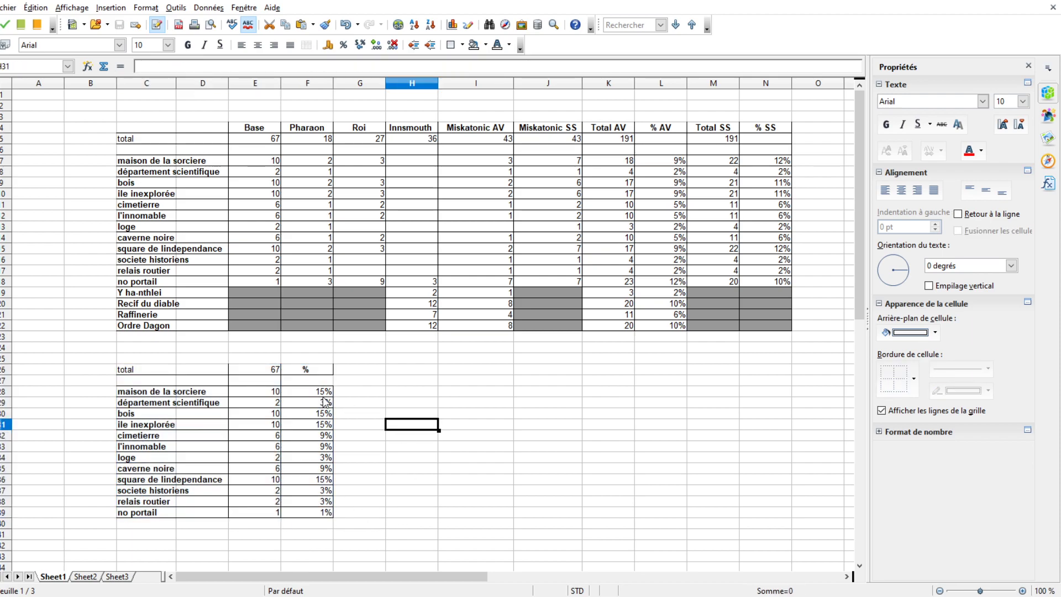
# - Review the maison de la sorciere, bois and département scientifique entries, and check the percentage for maison de la sorciere
pyautogui.click(145, 393)
pyautogui.click(133, 418)
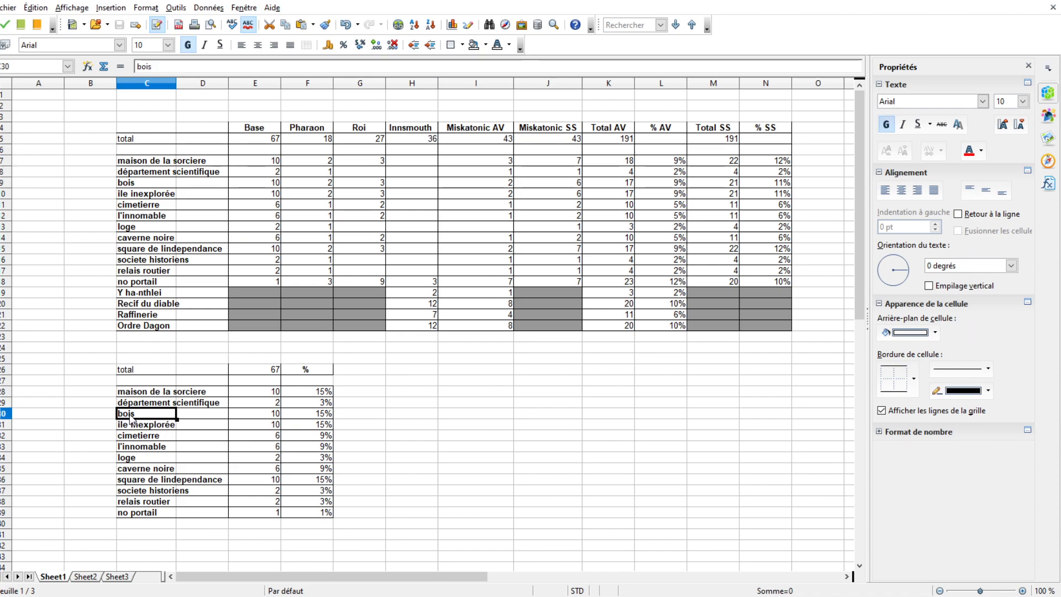
pyautogui.click(135, 403)
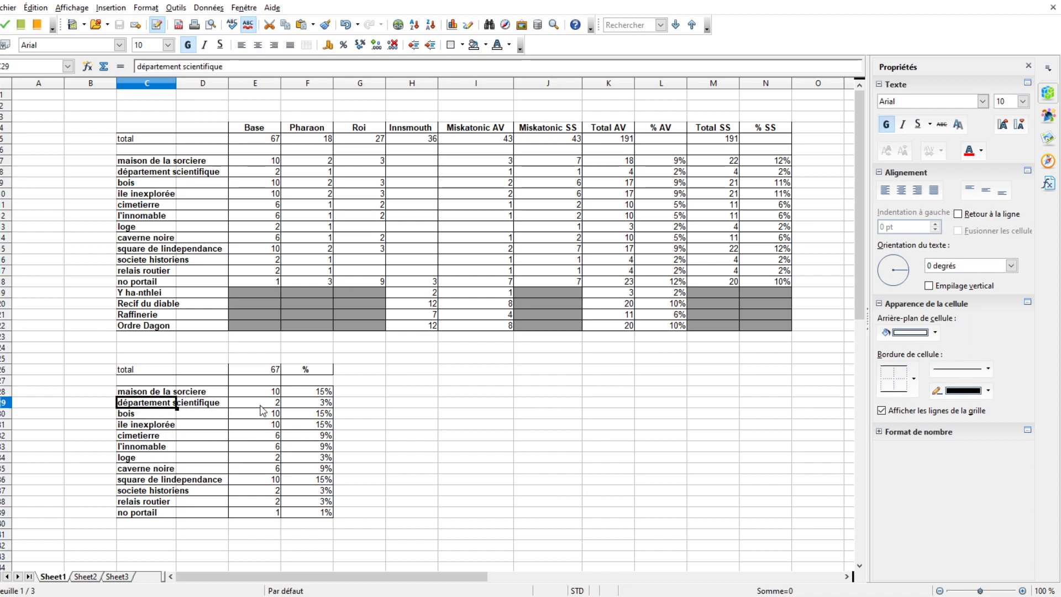
pyautogui.click(290, 392)
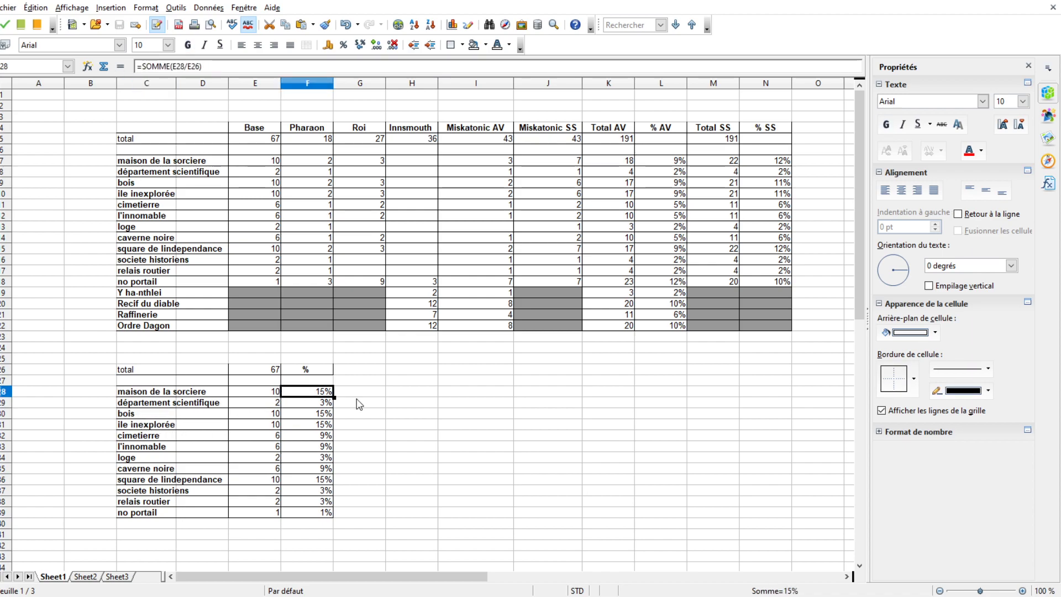
pyautogui.click(402, 417)
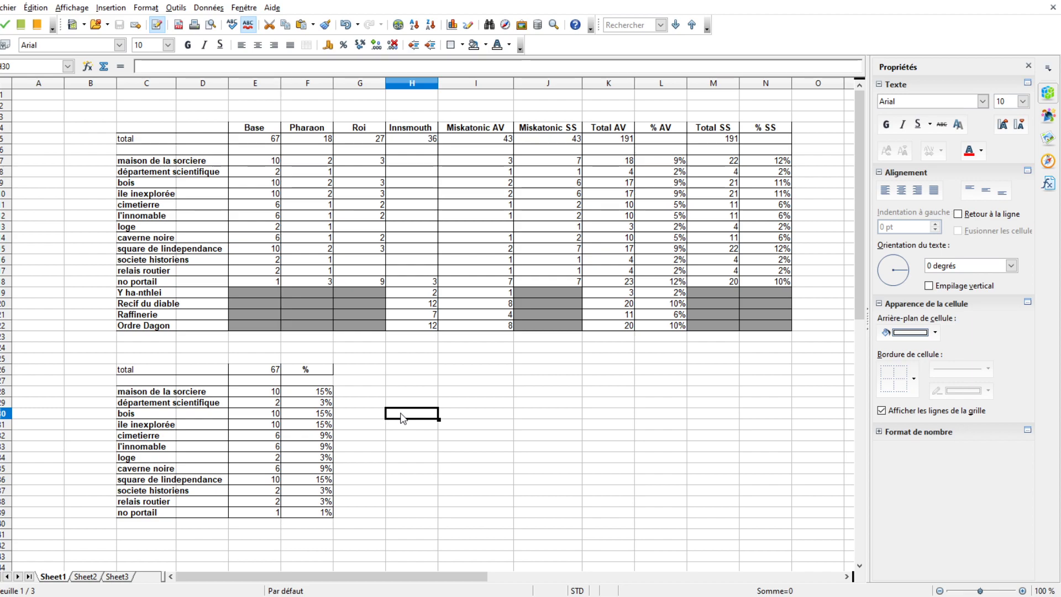
pyautogui.click(311, 395)
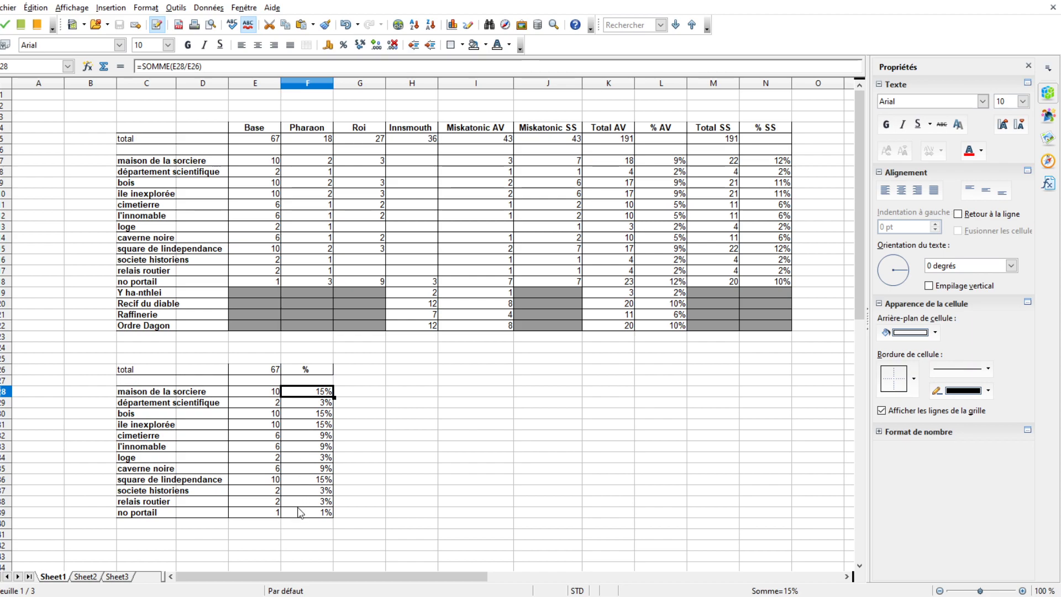
# - Go through the locations from relais routier up to loge in the lower table, and check the percentage and Base count for loge
pyautogui.click(161, 502)
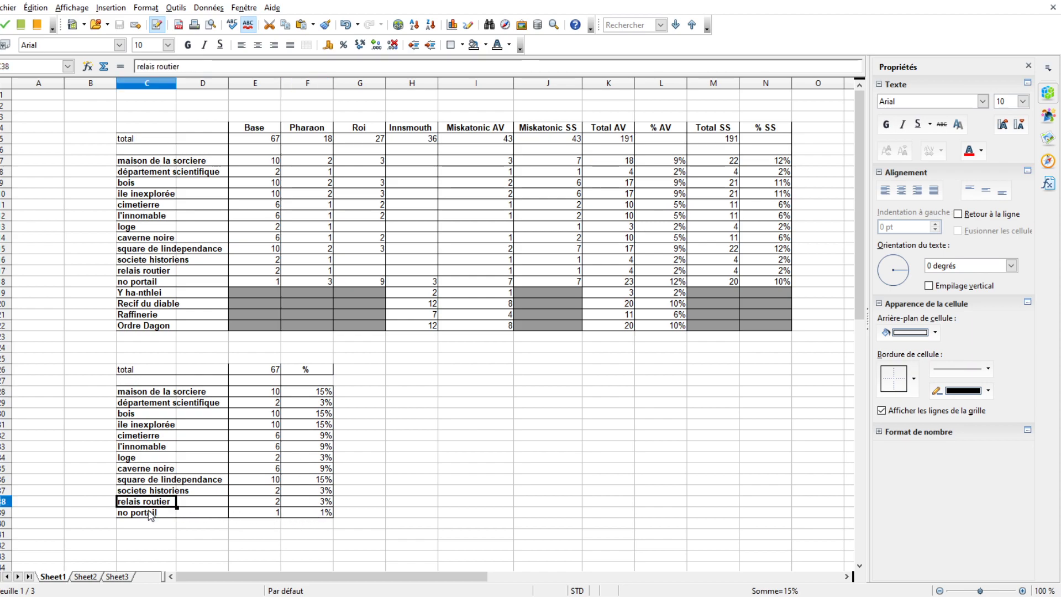
pyautogui.press('Up')
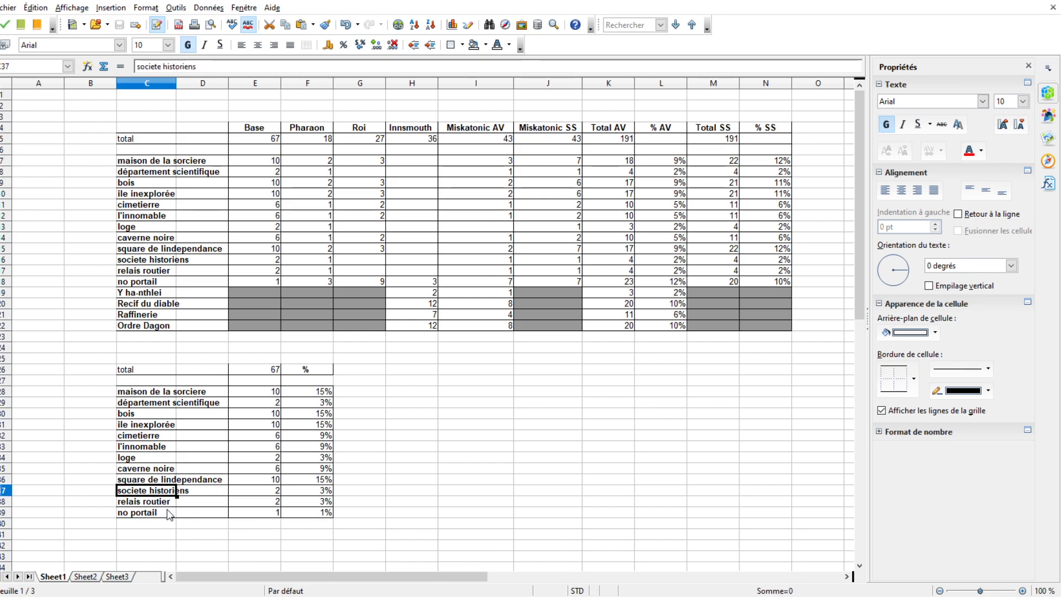
pyautogui.click(152, 473)
pyautogui.click(153, 480)
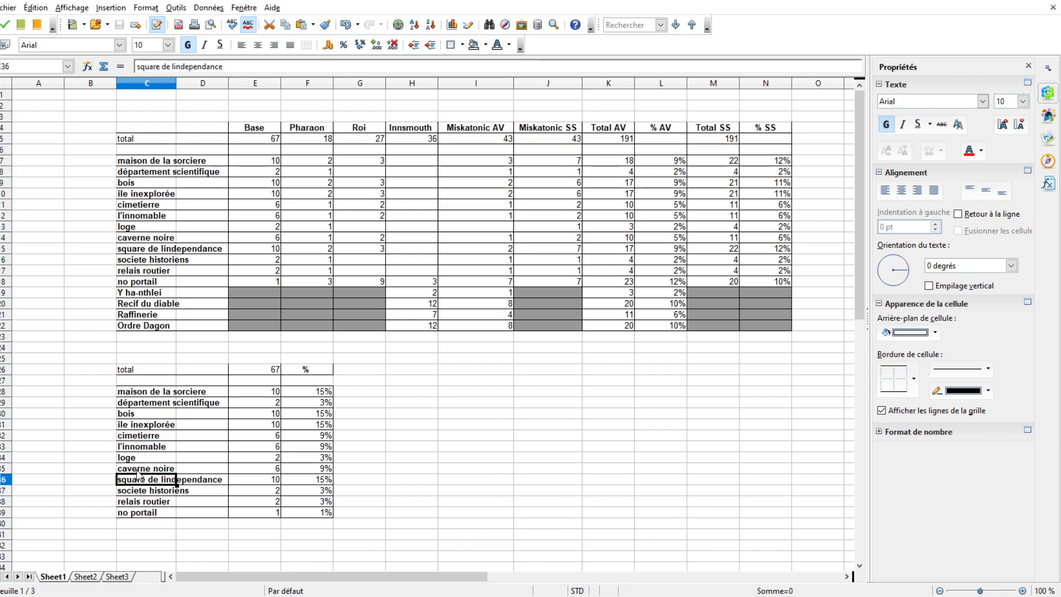
pyautogui.click(138, 470)
pyautogui.click(140, 458)
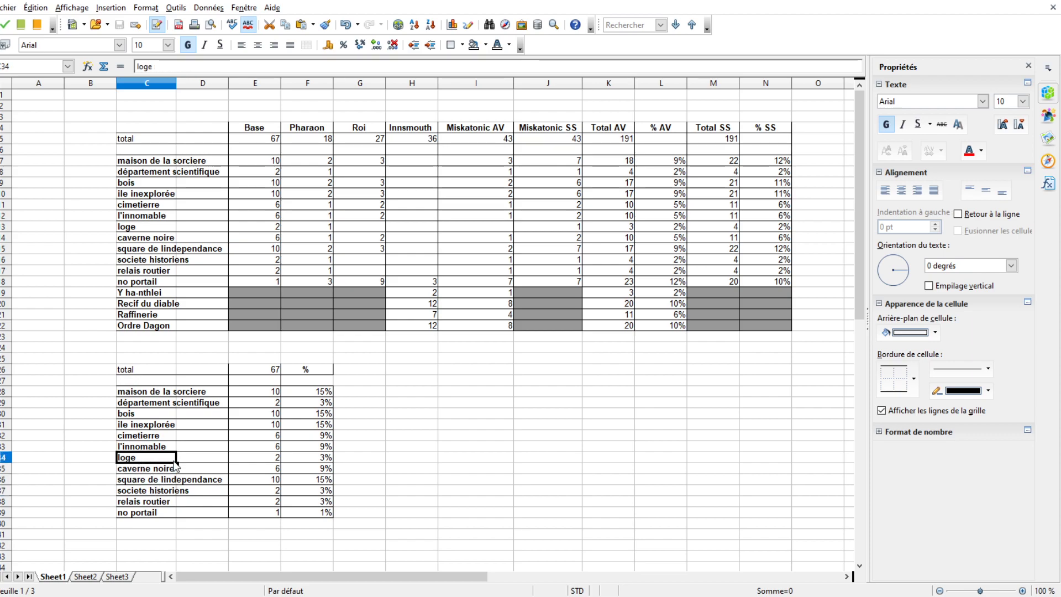
pyautogui.click(314, 460)
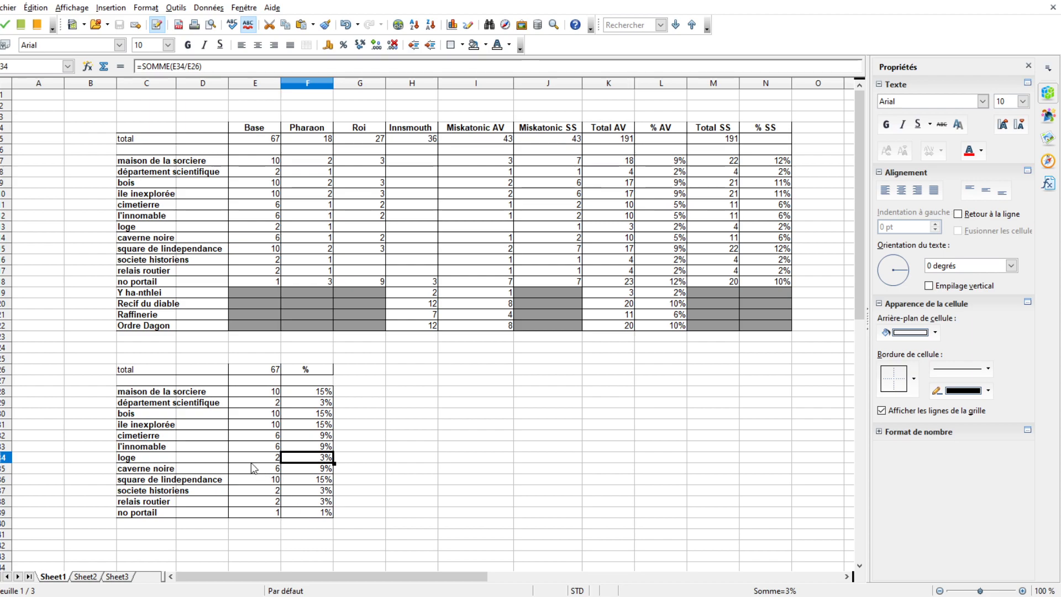
pyautogui.click(254, 461)
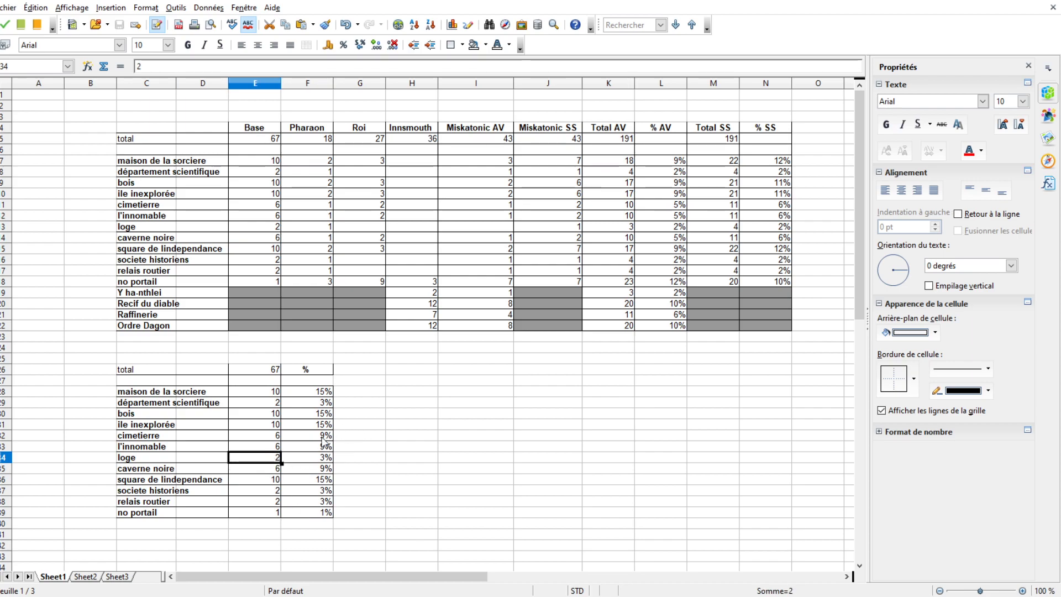
# - Compare the percentages of societe historiens, square de lindependance, bois and loge in the lower table
pyautogui.click(289, 423)
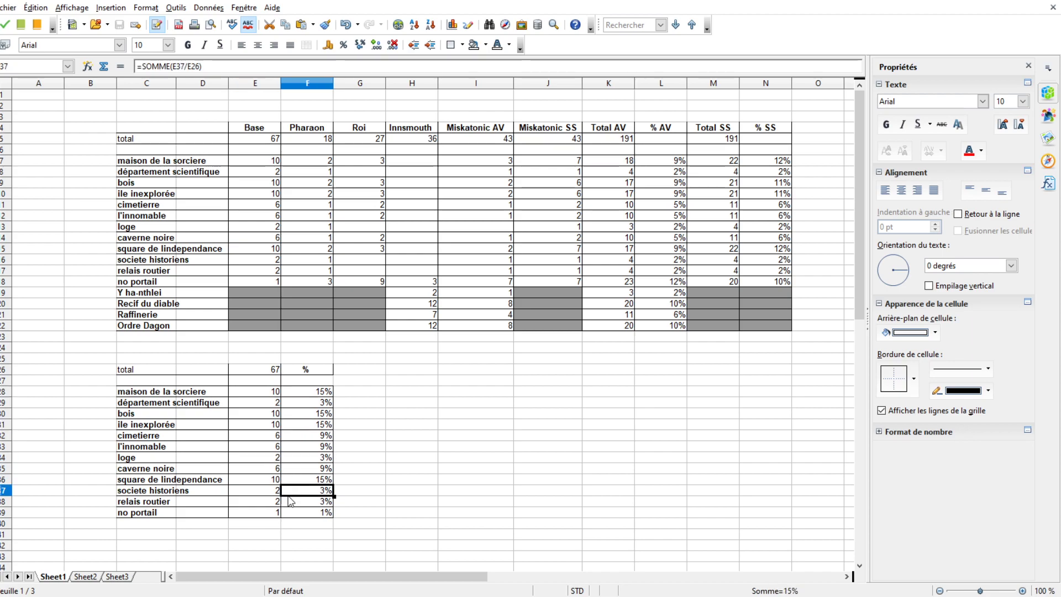
pyautogui.click(276, 479)
pyautogui.press('Right')
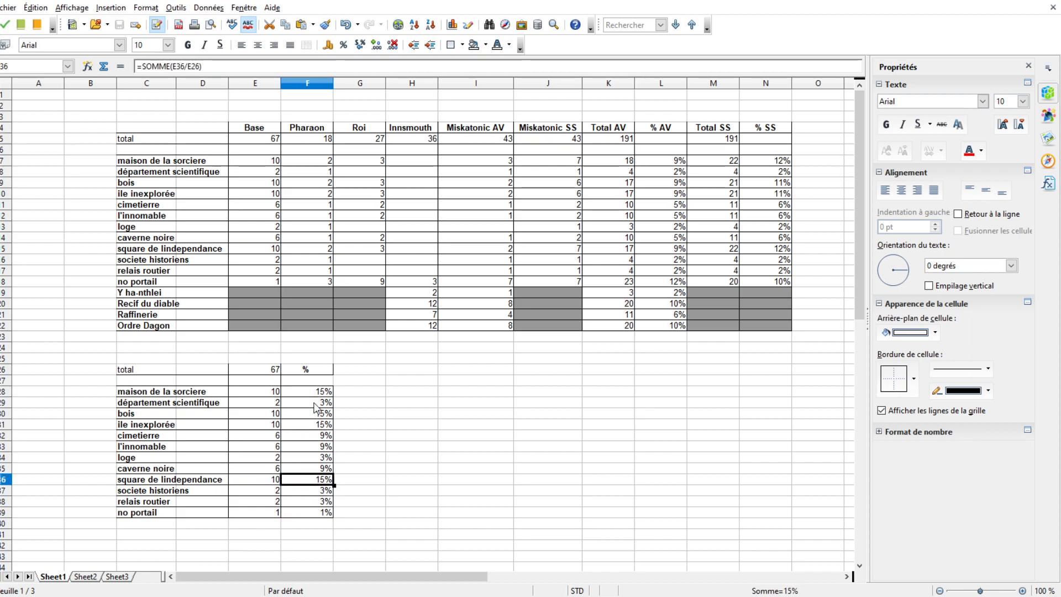
pyautogui.click(303, 415)
pyautogui.click(318, 459)
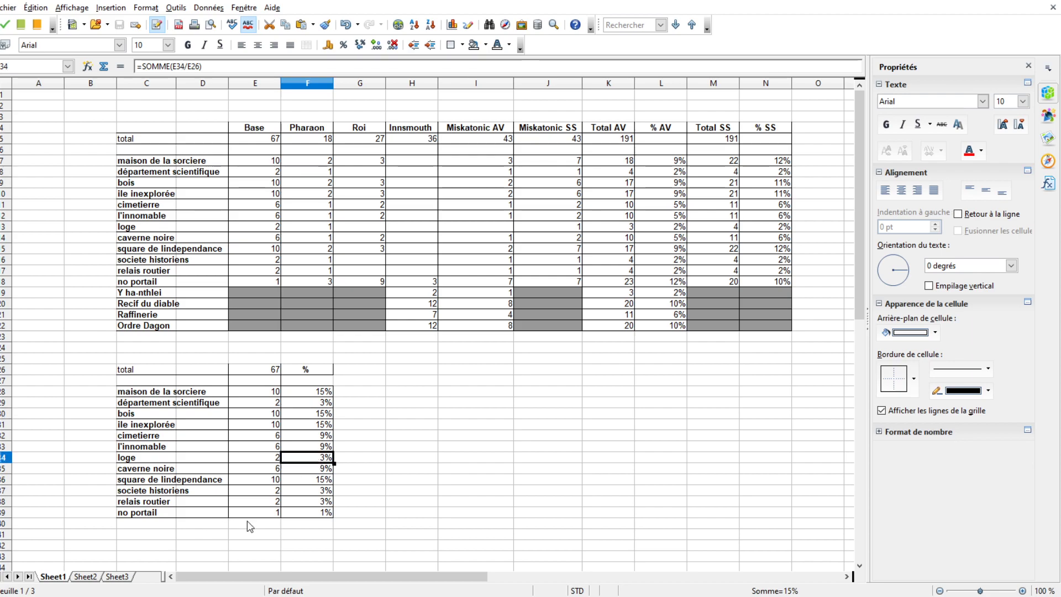
# - Compare the percentages and Base counts of ile inexplorée and cimetierre with the percentage for loge in the lower table
pyautogui.press('Up')
pyautogui.press('Up')
pyautogui.press('Up')
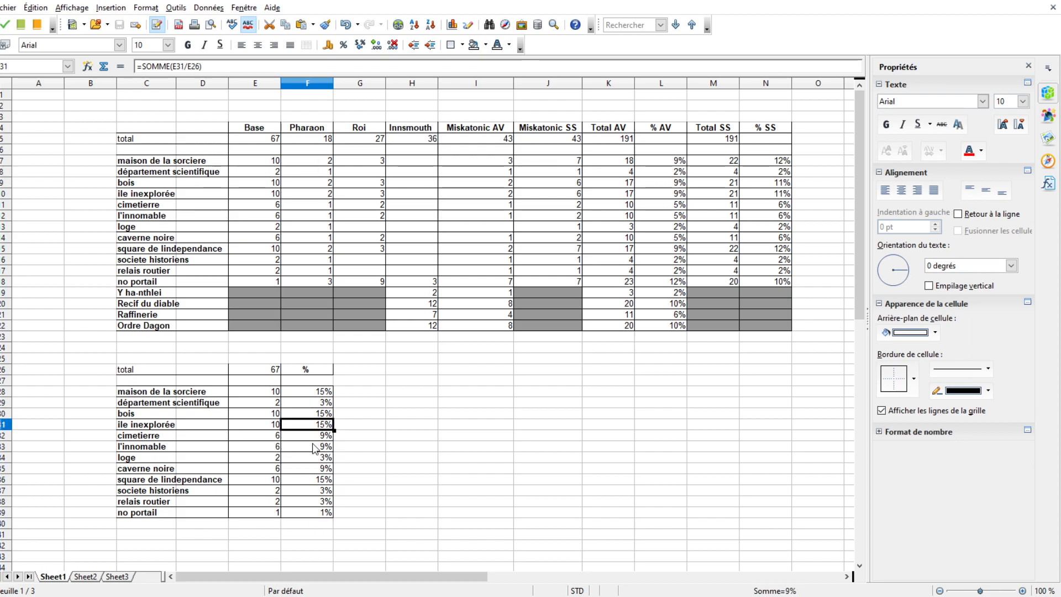
pyautogui.press('Down')
pyautogui.click(280, 436)
pyautogui.click(278, 425)
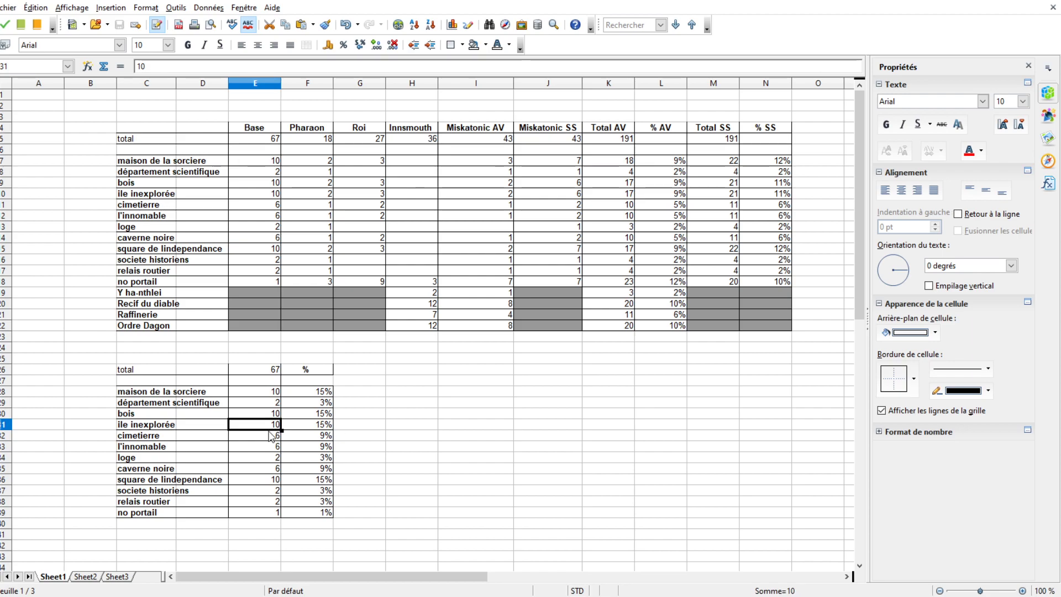
pyautogui.click(307, 460)
pyautogui.click(273, 424)
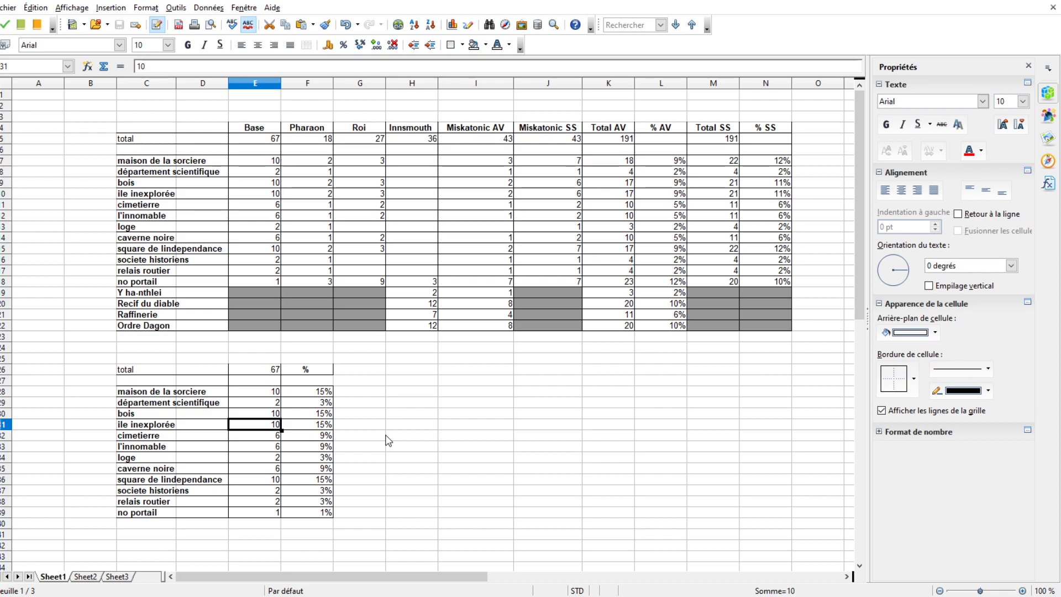
# - Compare the percentages of maison de la sorciere, département scientifique, bois, ile inexplorée, caverne noire and square de lindependance in the lower table
pyautogui.click(344, 436)
pyautogui.click(307, 401)
pyautogui.click(308, 425)
pyautogui.click(311, 469)
pyautogui.click(307, 391)
pyautogui.click(308, 414)
pyautogui.click(308, 424)
pyautogui.click(308, 477)
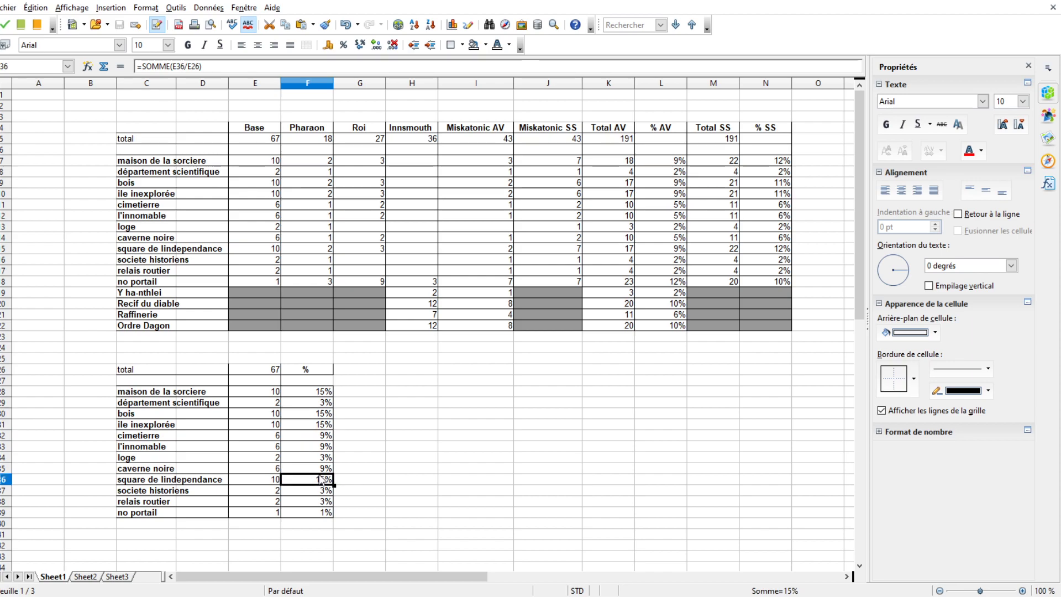
# - Go over the percentages of maison de la sorciere, bois, ile inexplorée, cimetierre and square de lindependance in the lower table
pyautogui.click(303, 393)
pyautogui.click(304, 414)
pyautogui.click(305, 438)
pyautogui.click(311, 425)
pyautogui.click(310, 414)
pyautogui.click(321, 394)
pyautogui.click(312, 413)
pyautogui.click(311, 426)
pyautogui.click(315, 479)
pyautogui.click(315, 413)
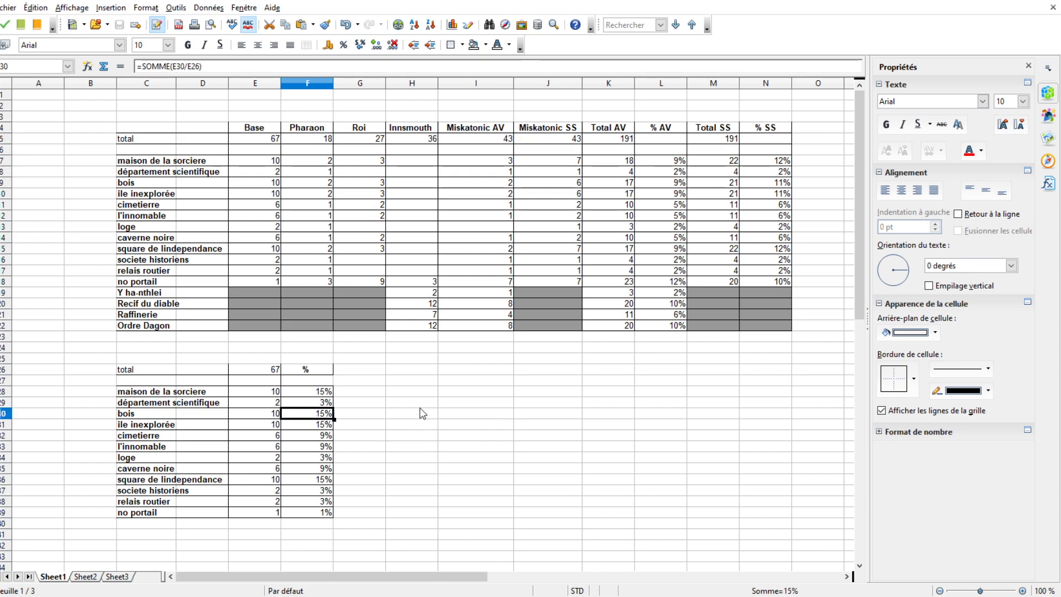
# - Check the percentages of ile inexplorée, bois and département scientifique, and compare the Base counts of département scientifique and maison de la sorciere
pyautogui.click(319, 428)
pyautogui.click(305, 414)
pyautogui.click(298, 402)
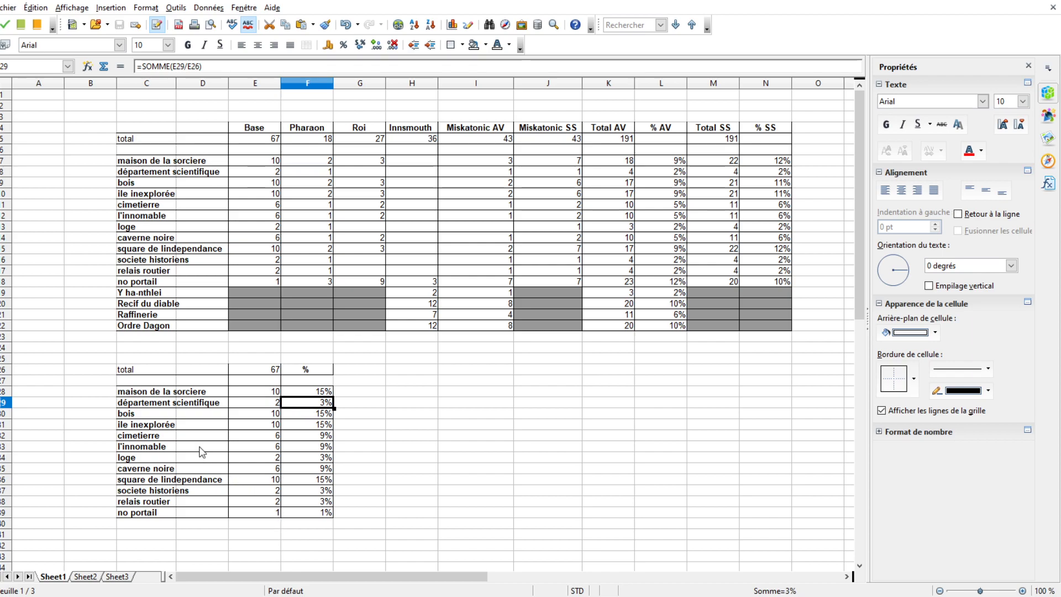
pyautogui.click(167, 403)
pyautogui.click(246, 403)
pyautogui.click(260, 391)
pyautogui.click(261, 403)
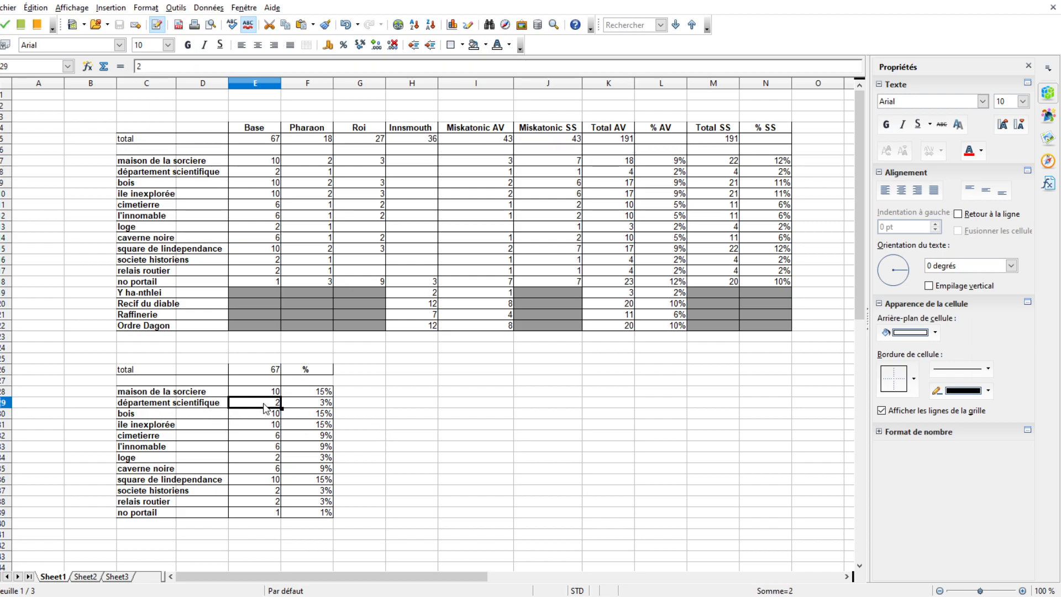
pyautogui.click(412, 347)
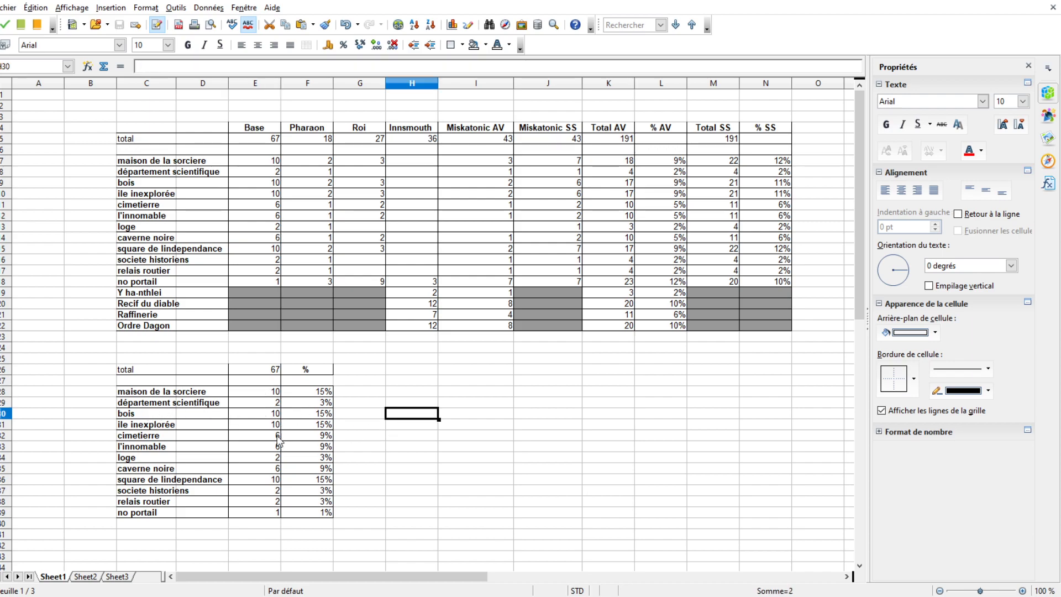
# - Review the Base count of département scientifique against the maison de la sorciere entry in the lower table
pyautogui.click(232, 406)
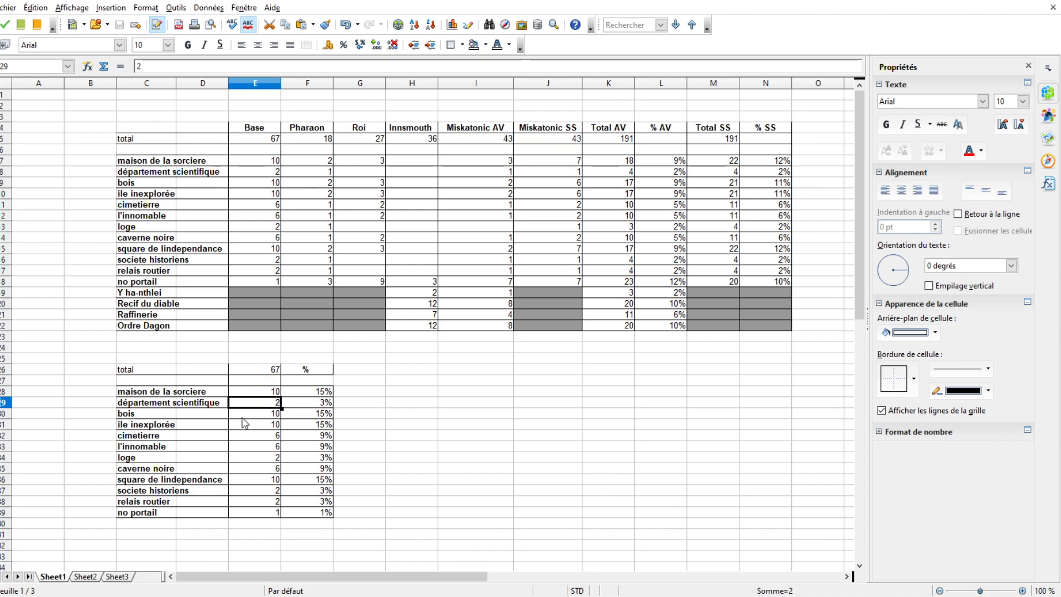
pyautogui.click(270, 395)
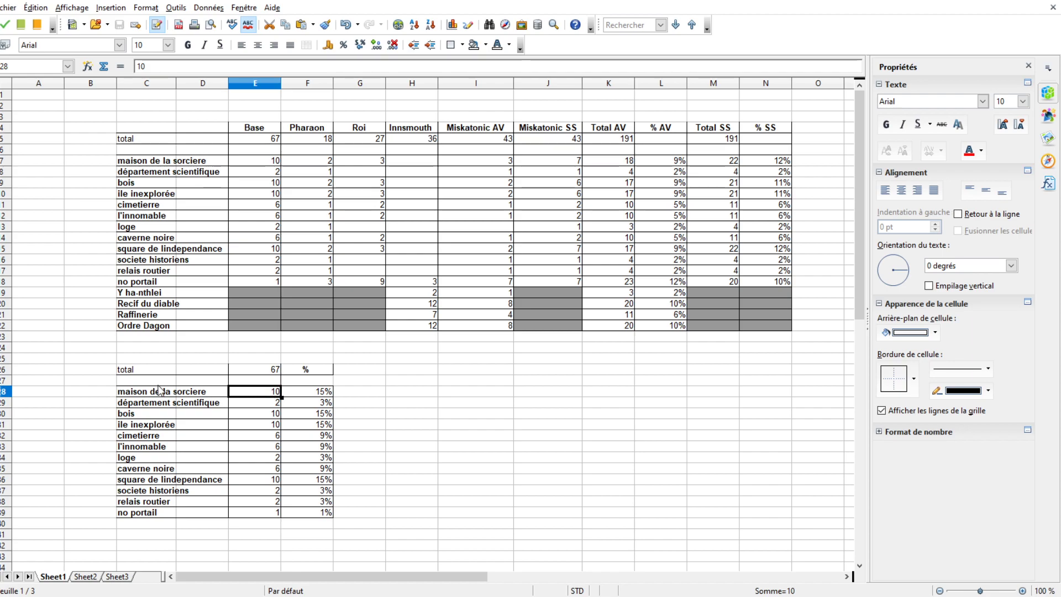
pyautogui.click(238, 381)
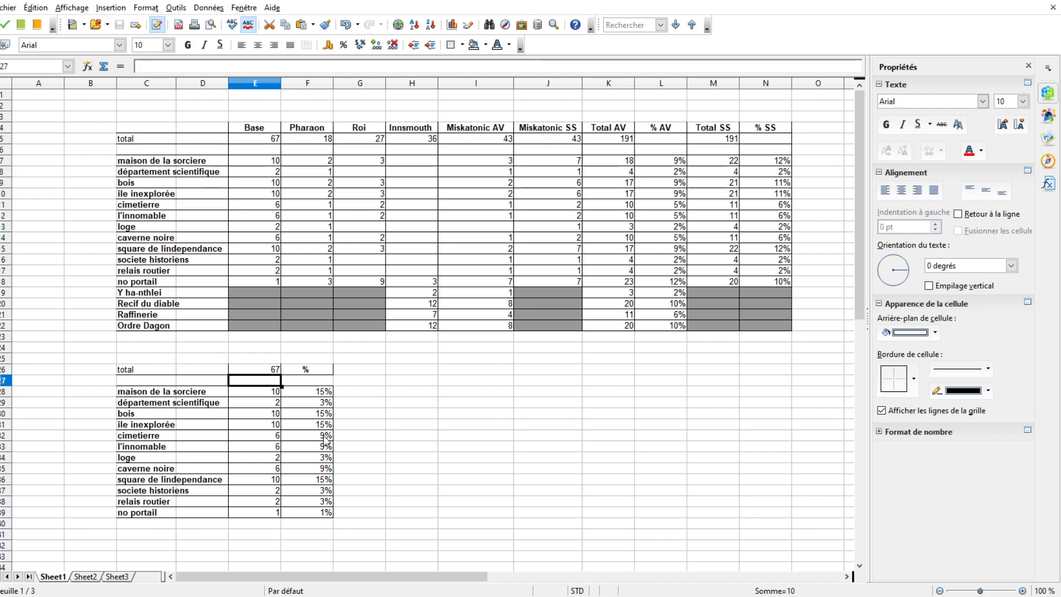
pyautogui.click(266, 394)
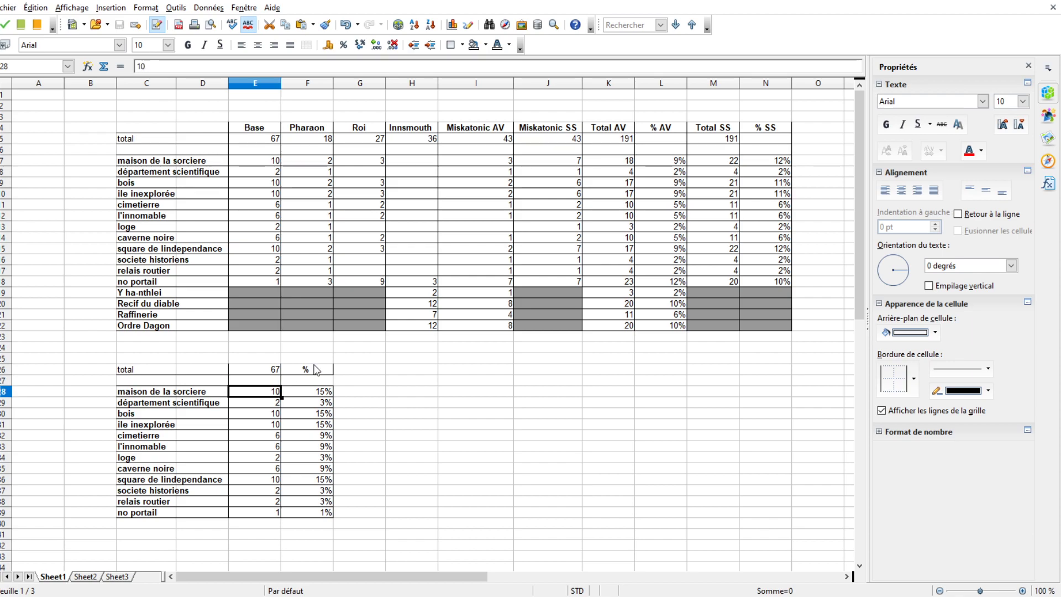
pyautogui.click(158, 394)
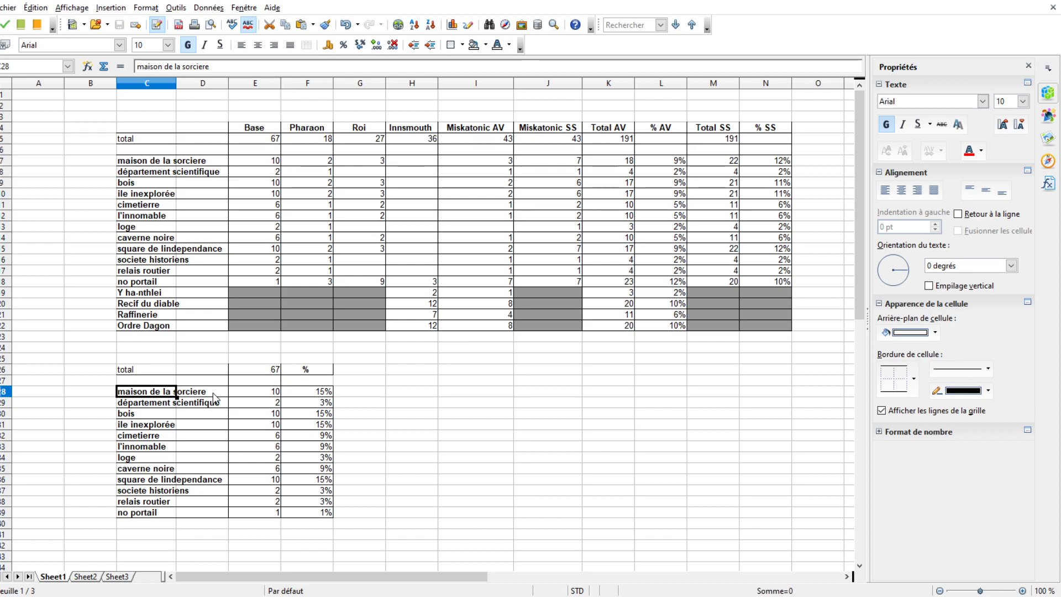
pyautogui.click(268, 393)
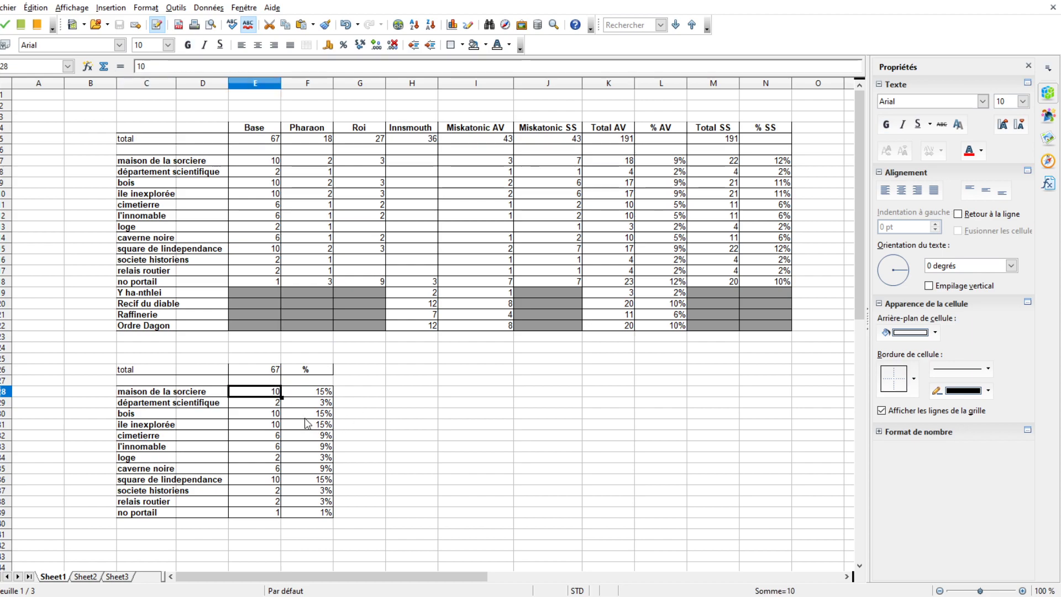
# - Compare the percentages of ile inexplorée, caverne noire, département scientifique and maison de la sorciere in the lower table
pyautogui.click(298, 425)
pyautogui.click(300, 470)
pyautogui.click(300, 403)
pyautogui.click(302, 393)
pyautogui.click(304, 427)
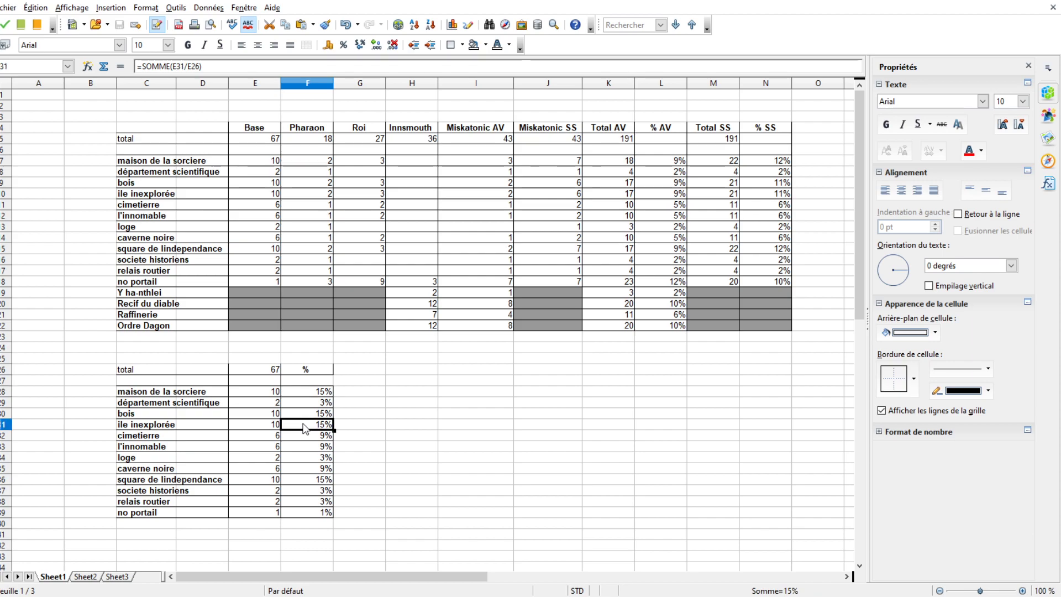
# - Go through the Base counts of département scientifique, loge, square de lindependance, societe historiens, relais routier and no portail in the lower table
pyautogui.click(275, 403)
pyautogui.click(257, 460)
pyautogui.click(264, 480)
pyautogui.click(265, 491)
pyautogui.click(264, 513)
pyautogui.click(264, 491)
pyautogui.click(273, 458)
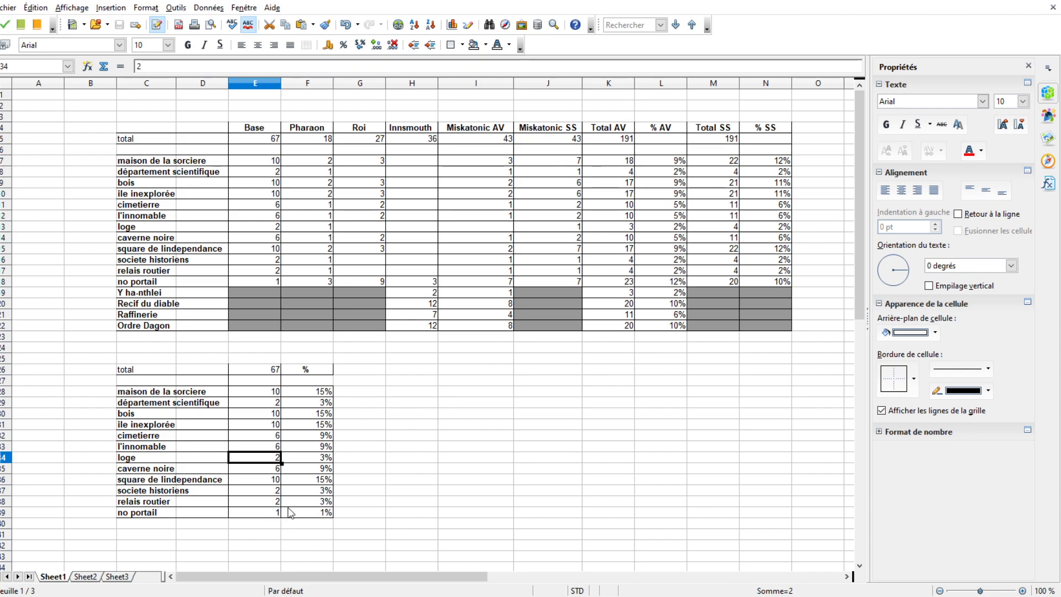
pyautogui.click(275, 499)
pyautogui.press('Up')
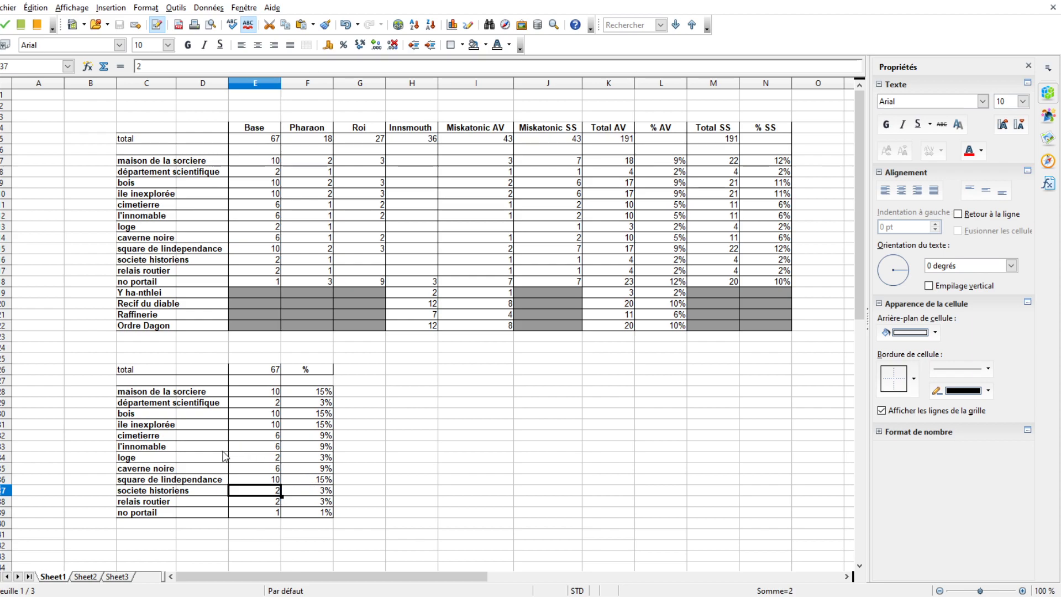
# - Check the Base counts of ile inexplorée and bois, and highlight the whole lower table from total to no portail
pyautogui.click(268, 430)
pyautogui.click(277, 419)
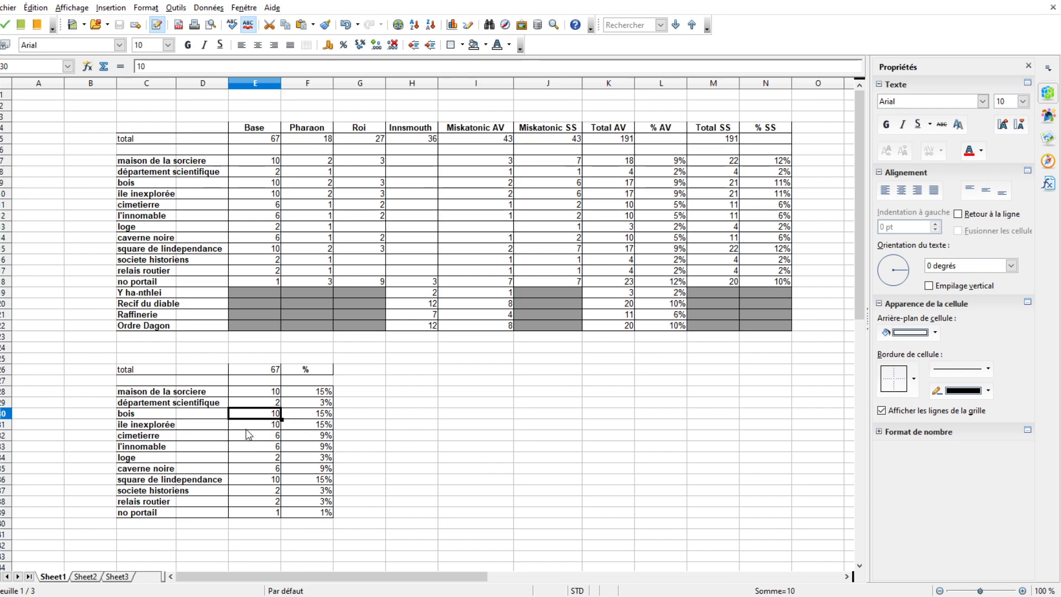
pyautogui.moveTo(140, 374); pyautogui.dragTo(326, 514)
pyautogui.click(404, 481)
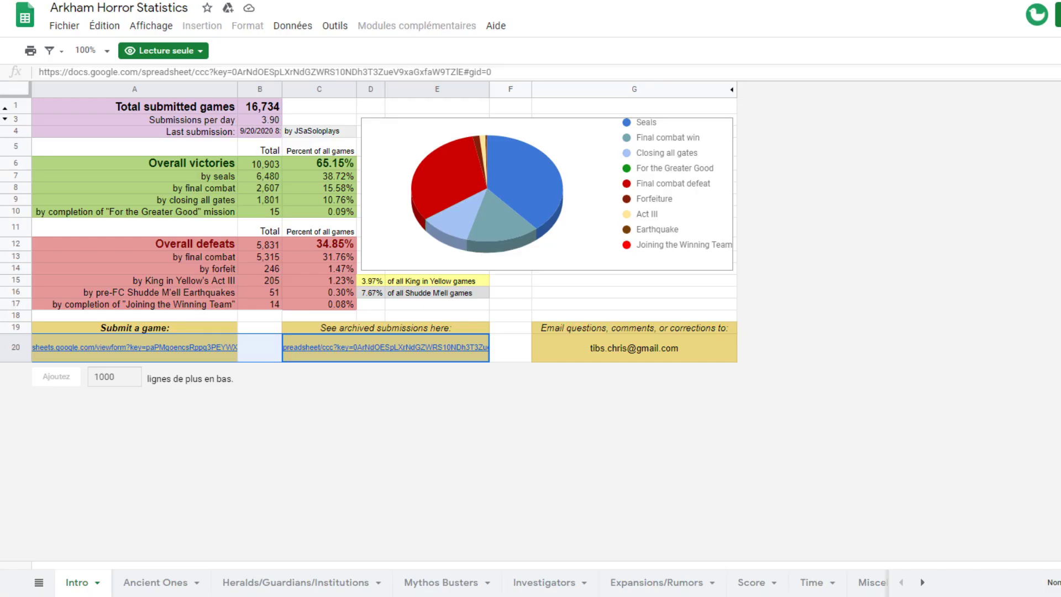
# - In the Ancient Ones sheet, check the most played Ancient One and the Hardest in combat loss rates of Azathoth and Yog-Sothoth
pyautogui.click(162, 585)
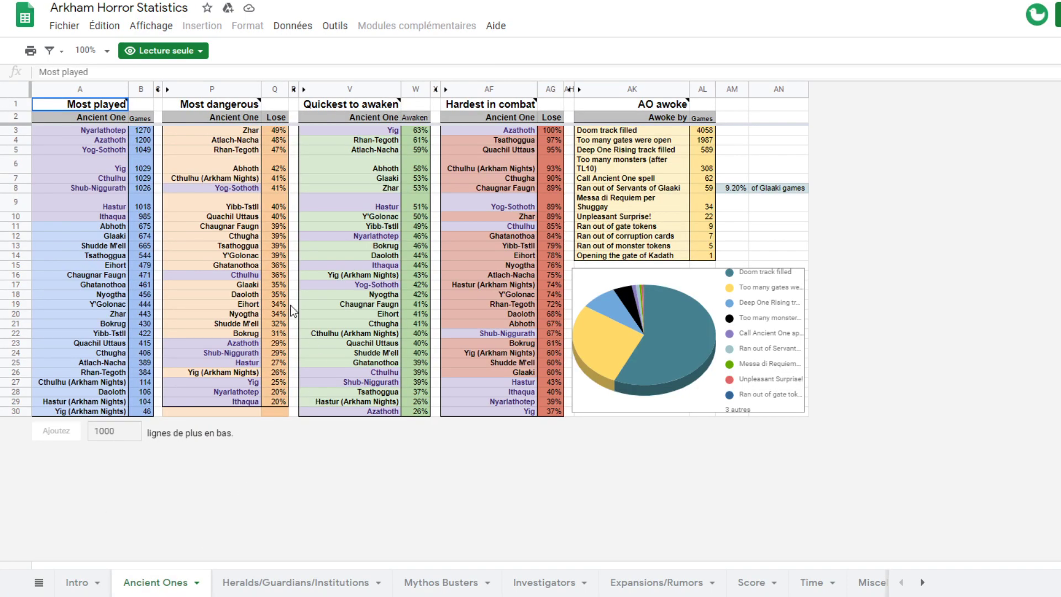
pyautogui.click(106, 131)
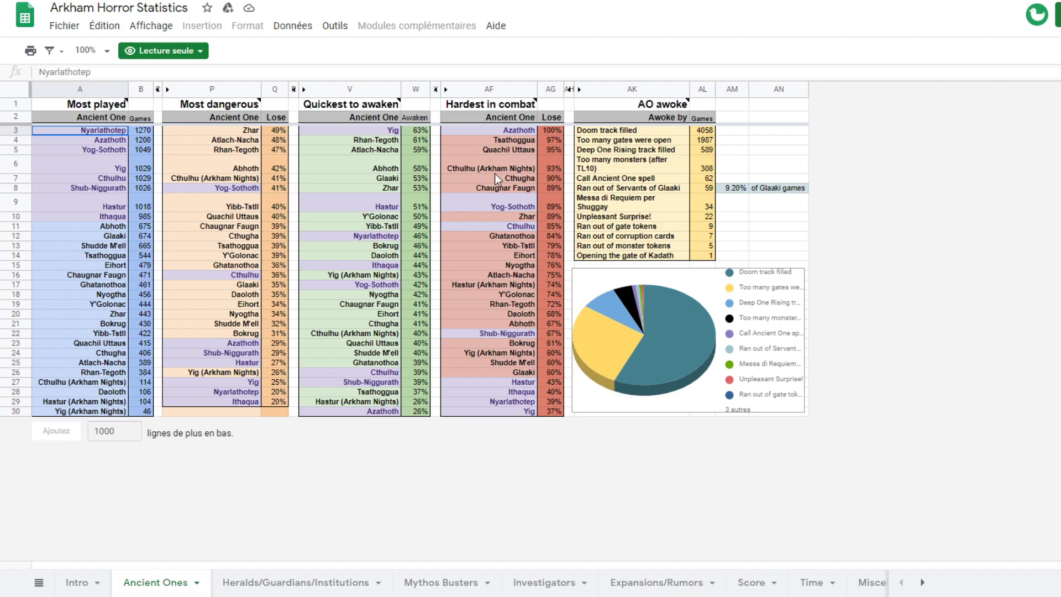
pyautogui.click(489, 130)
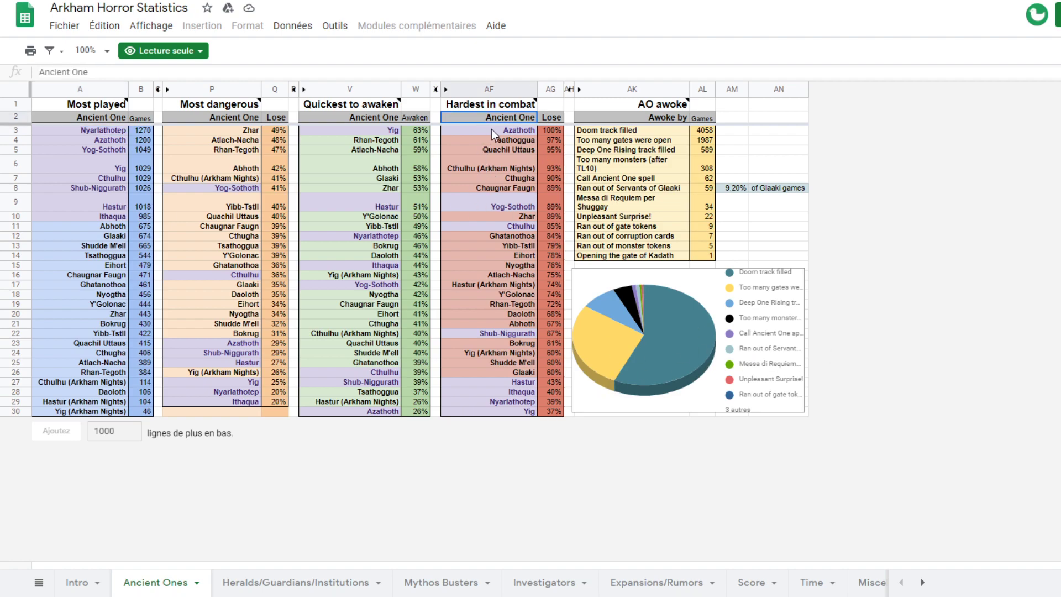
pyautogui.click(542, 131)
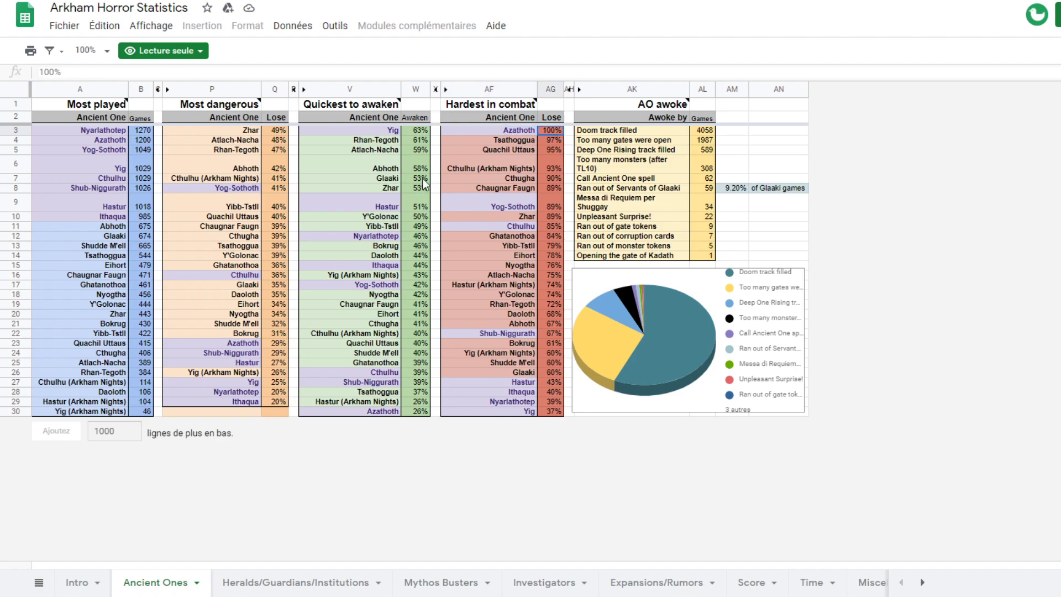
pyautogui.click(479, 208)
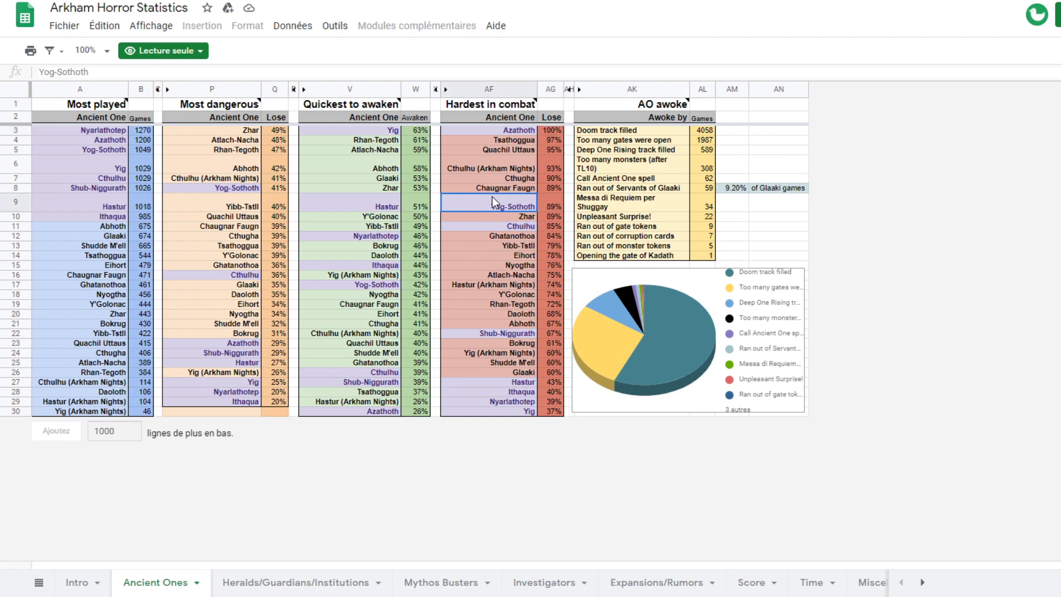
pyautogui.click(547, 203)
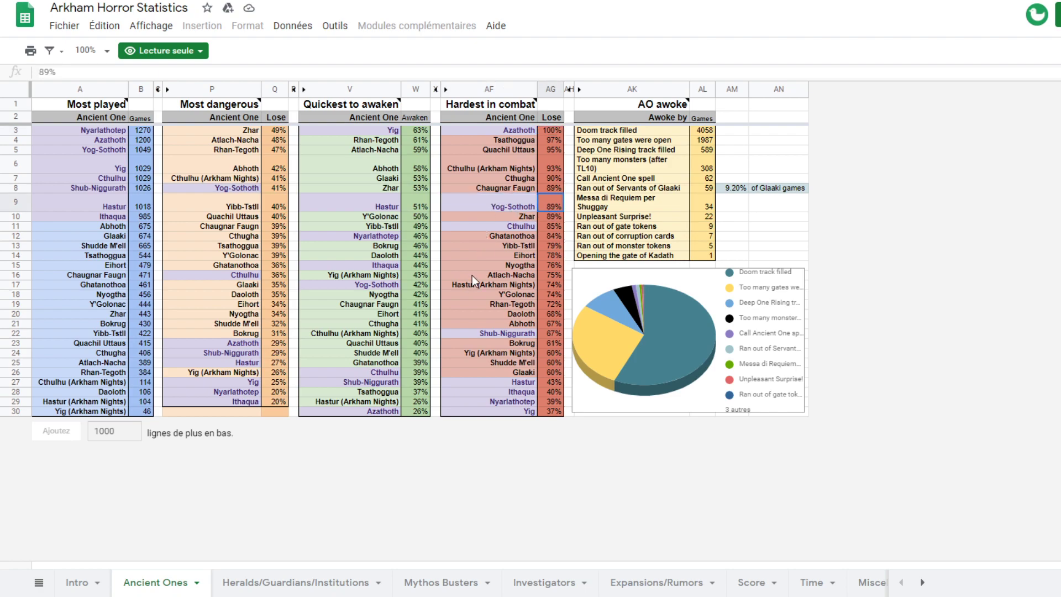
pyautogui.click(464, 206)
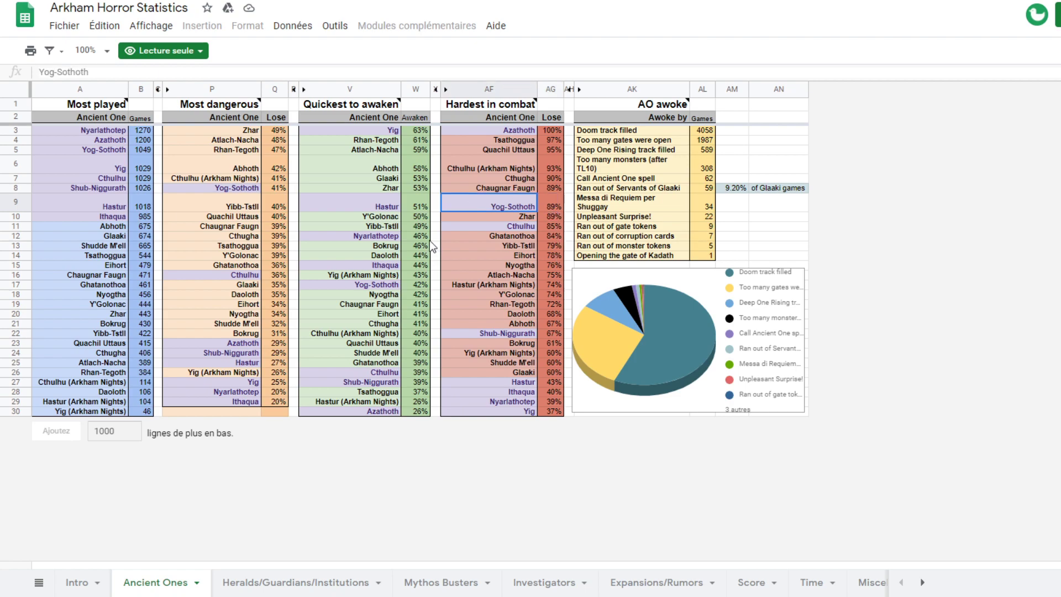
# - Check Hastur's awakening rate in the Quickest to awaken ranking
pyautogui.click(355, 203)
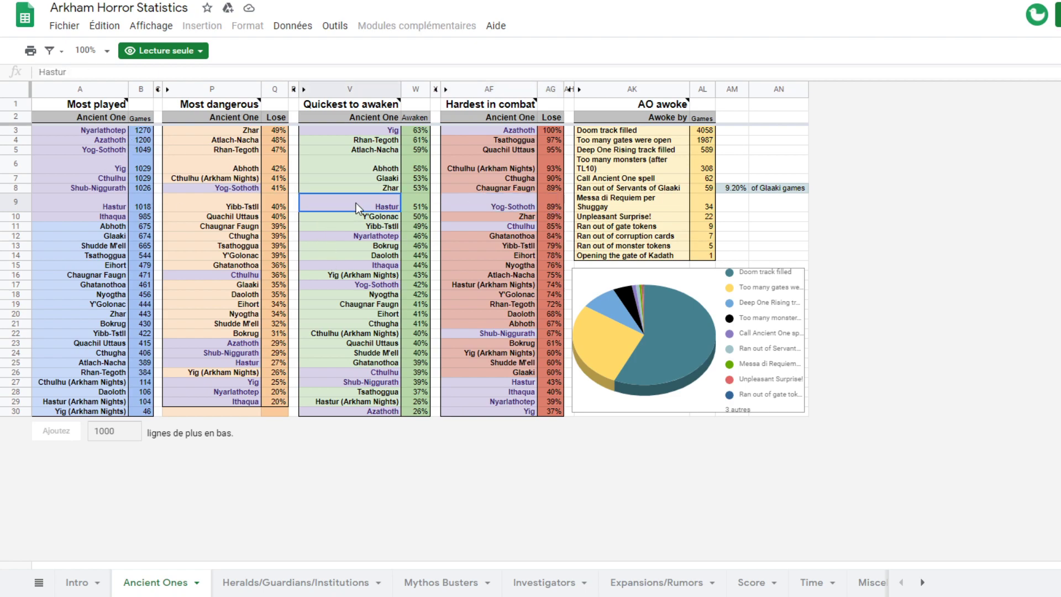
pyautogui.click(429, 204)
pyautogui.click(367, 205)
# - Open the Heralds/Guardians/Institutions sheet and review the Most played heralds ranking
pyautogui.click(274, 582)
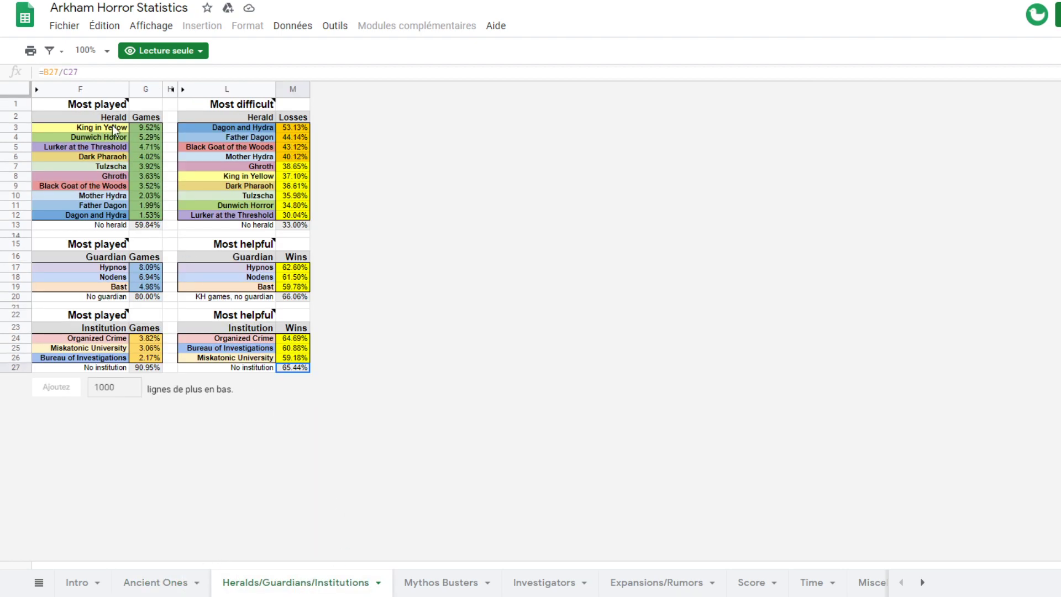
pyautogui.click(115, 121)
pyautogui.click(106, 176)
pyautogui.click(109, 119)
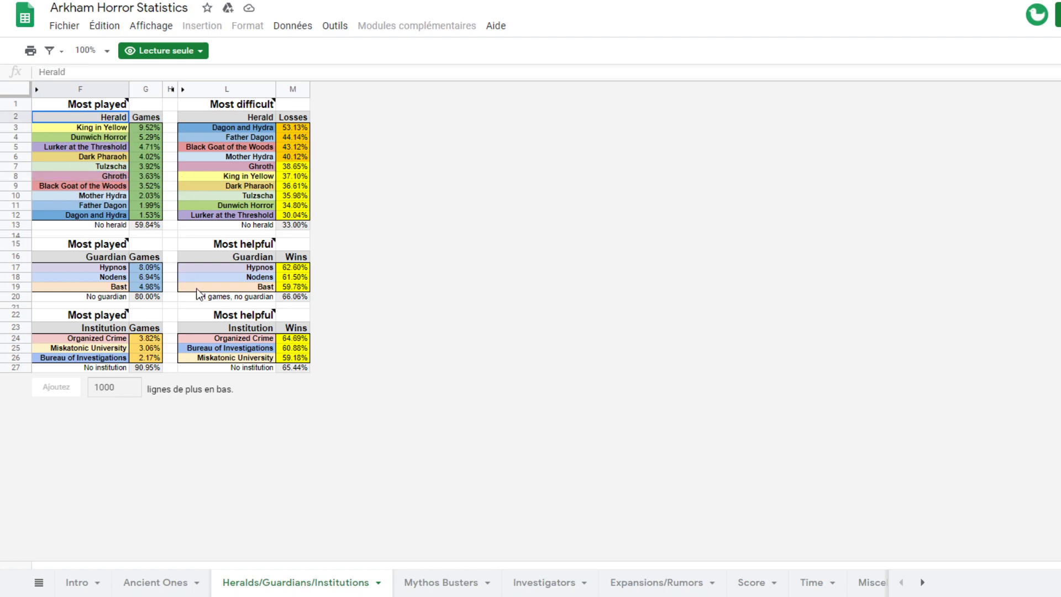
# - Open the Mythos Busters sheet and examine the Black Goat of the Woods entries for Daoloth and Cthulhu (Arkham Nights)
pyautogui.click(427, 583)
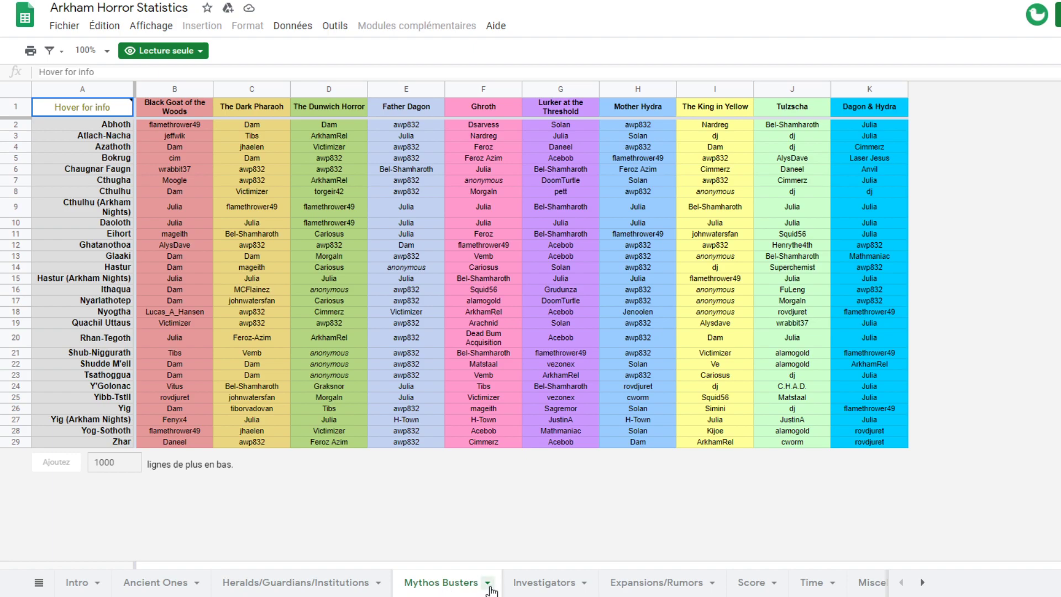
pyautogui.click(195, 223)
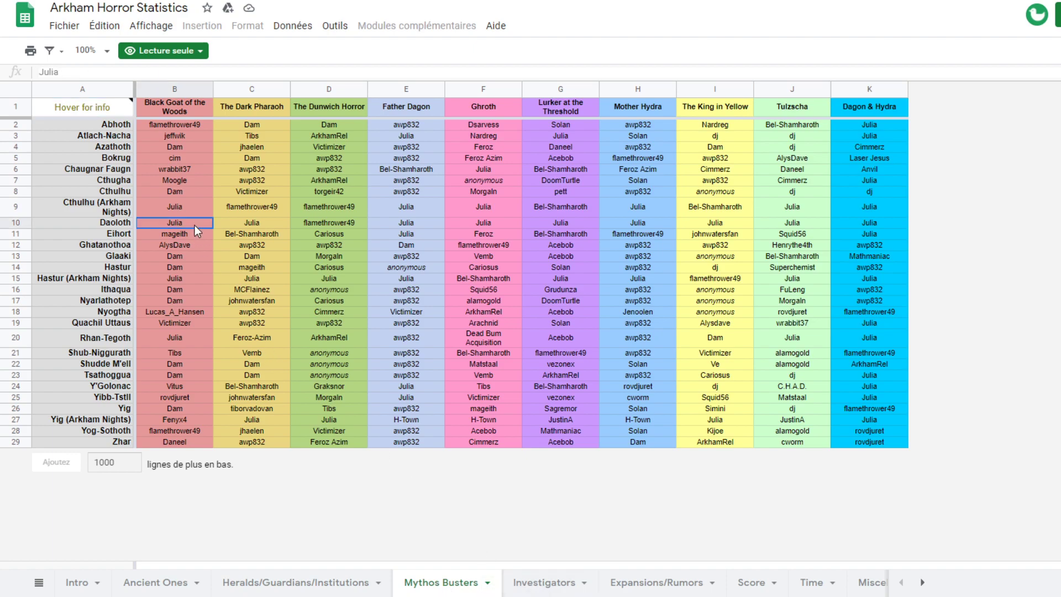
pyautogui.click(174, 207)
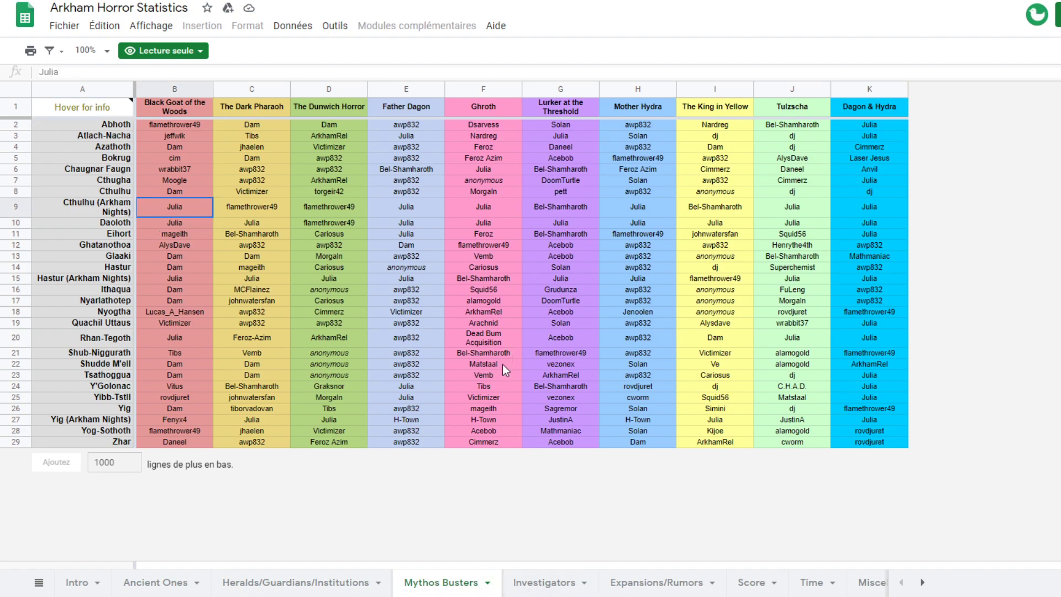
# - Open the Investigators sheet and check the top Most effective investigator's win rate, including the team size charts below
pyautogui.click(536, 592)
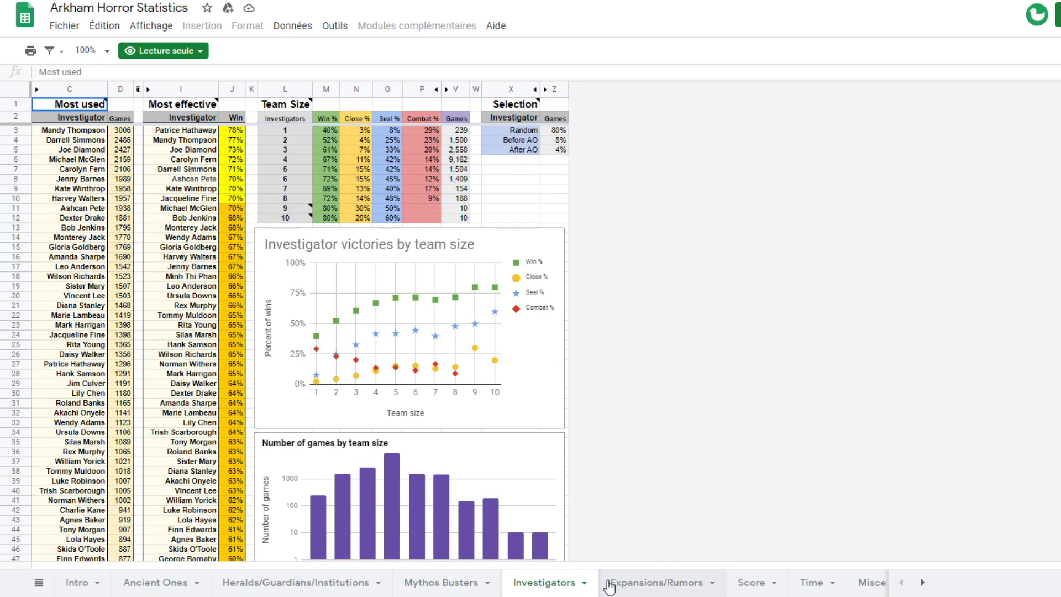
pyautogui.click(166, 131)
pyautogui.click(232, 133)
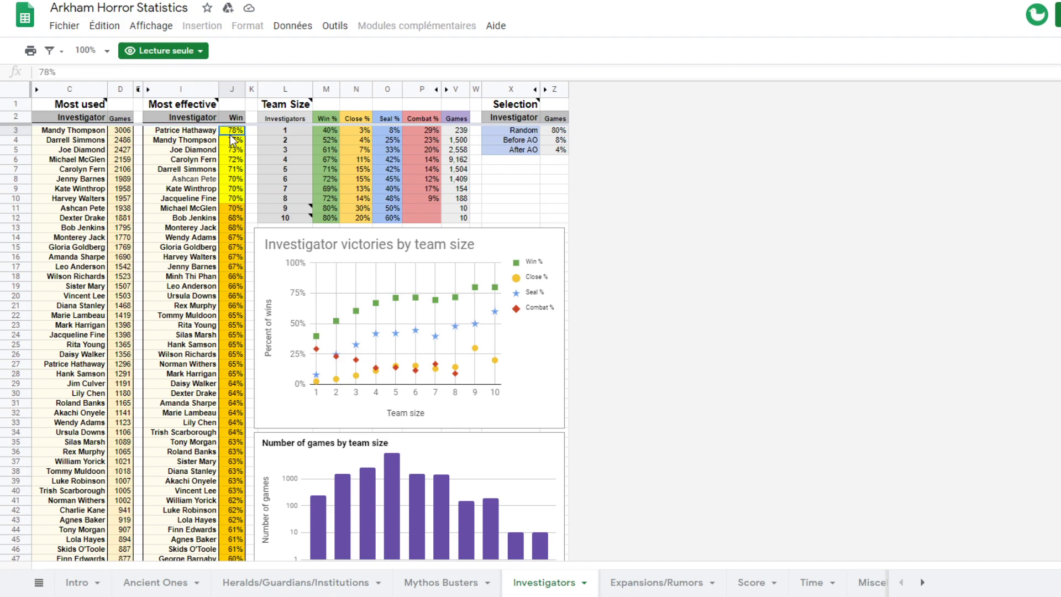
pyautogui.click(178, 133)
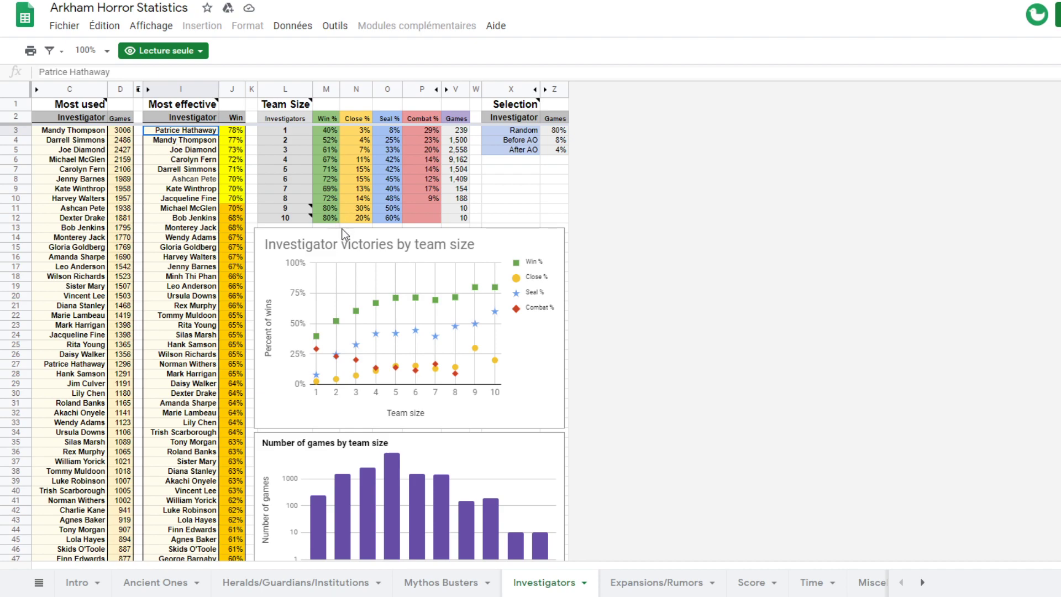
pyautogui.scroll(-3, 340, 235)
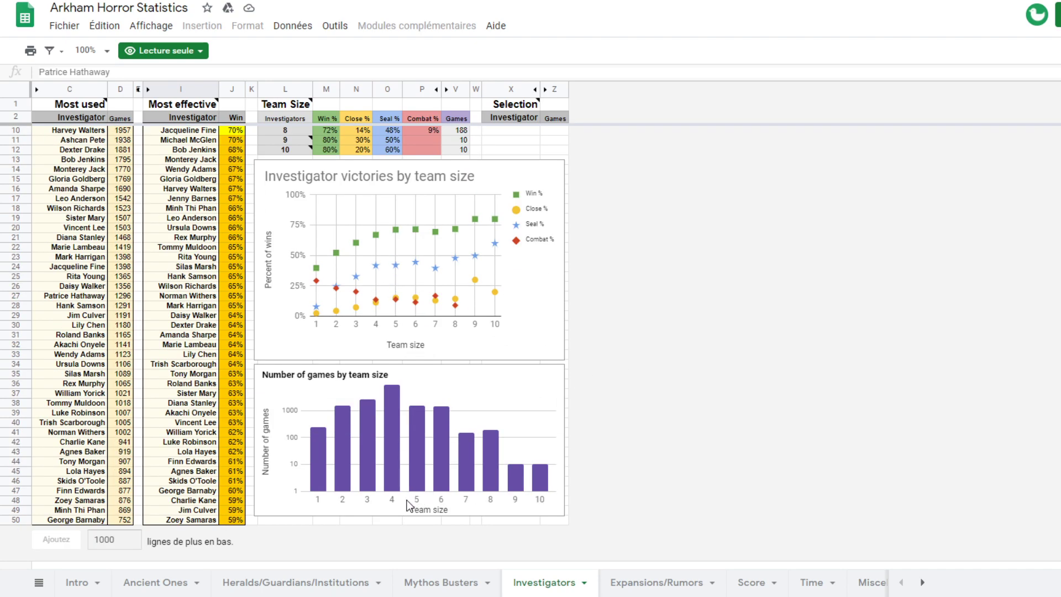
# - Open the Expansions/Rumors sheet and review the expansion pairings with Lurker at the Threshold and Black Goat of the Woods and the chart below
pyautogui.click(644, 583)
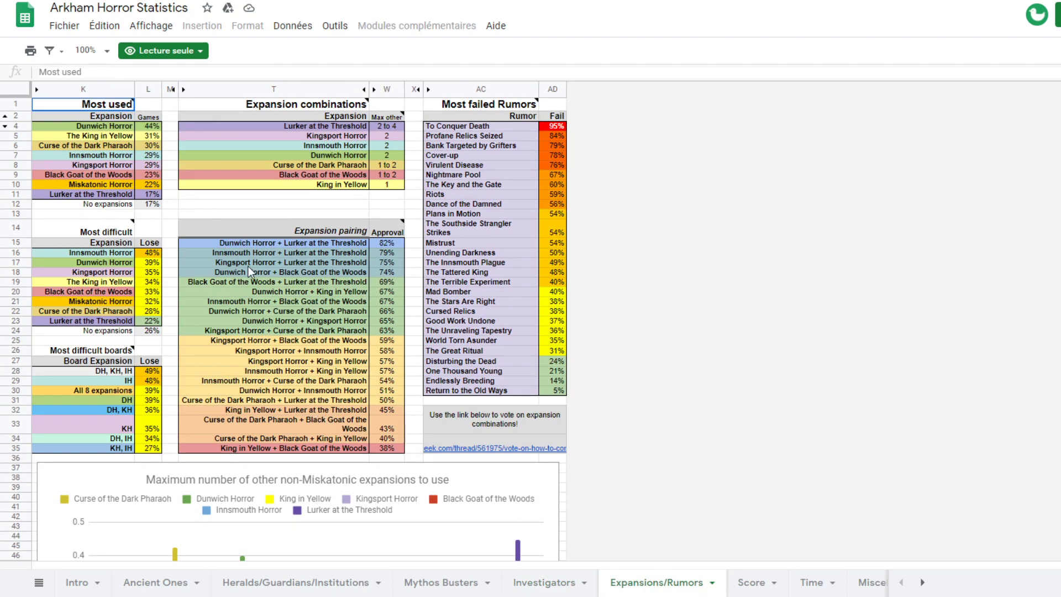
pyautogui.click(281, 272)
pyautogui.click(322, 253)
pyautogui.click(319, 283)
pyautogui.scroll(-5, 310, 390)
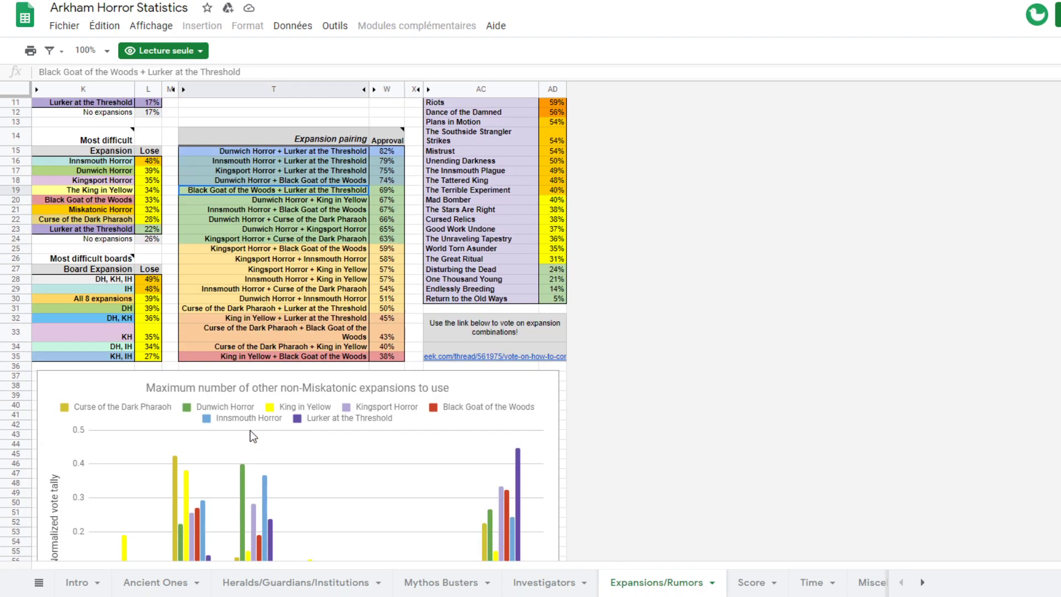
# - Return to the start of the Expansions/Rumors sheet and check the Curse of the Dark Pharaoh entry in the Most used ranking
pyautogui.scroll(7, 277, 396)
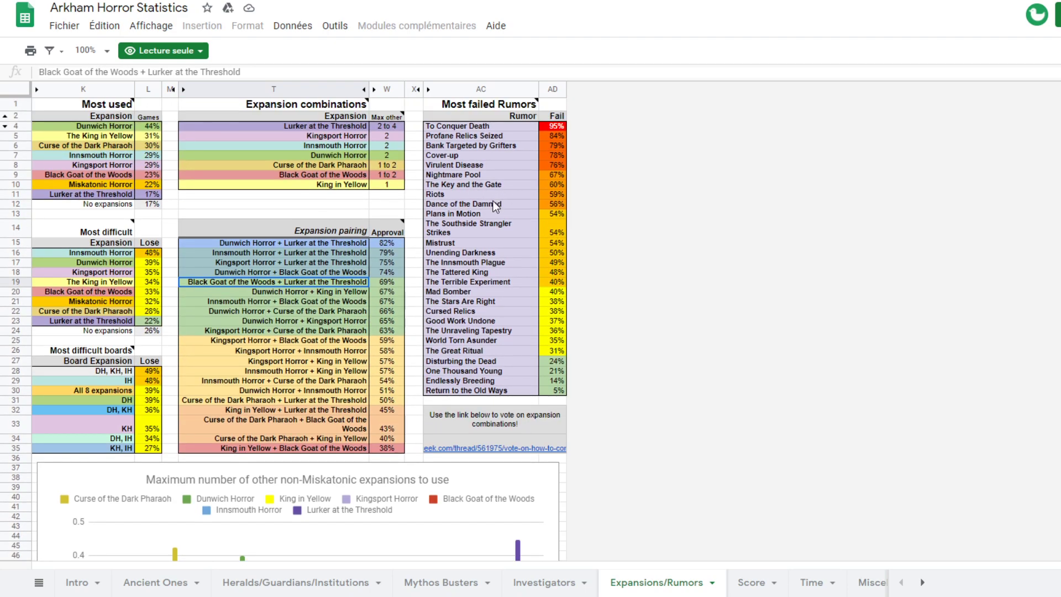
pyautogui.click(115, 146)
pyautogui.scroll(-2, 434, 316)
pyautogui.scroll(2, 376, 277)
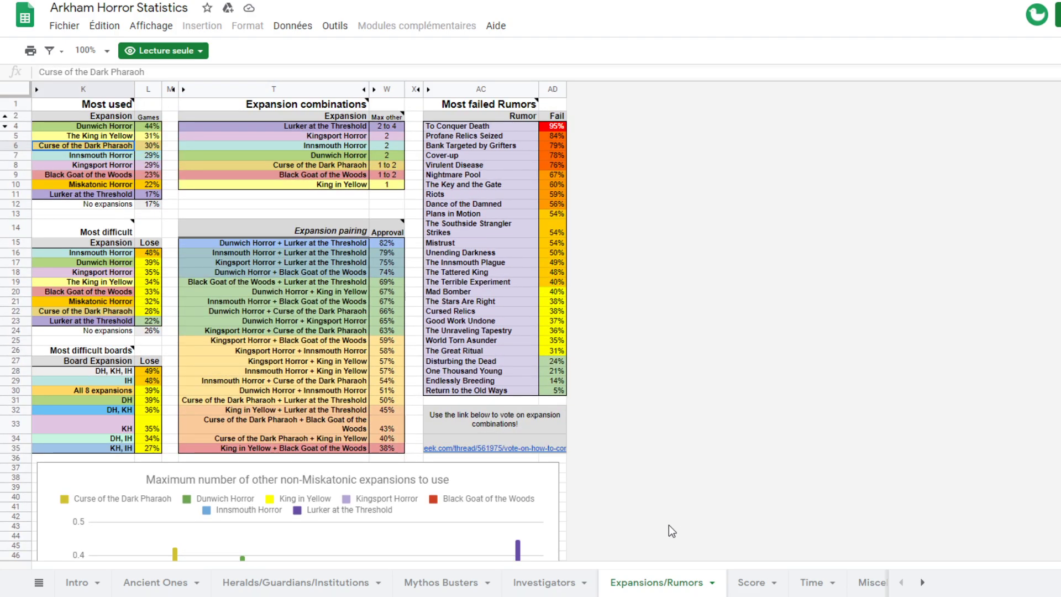
# - View the Score sheet and the Time sheet's game length charts
pyautogui.click(752, 583)
pyautogui.click(822, 587)
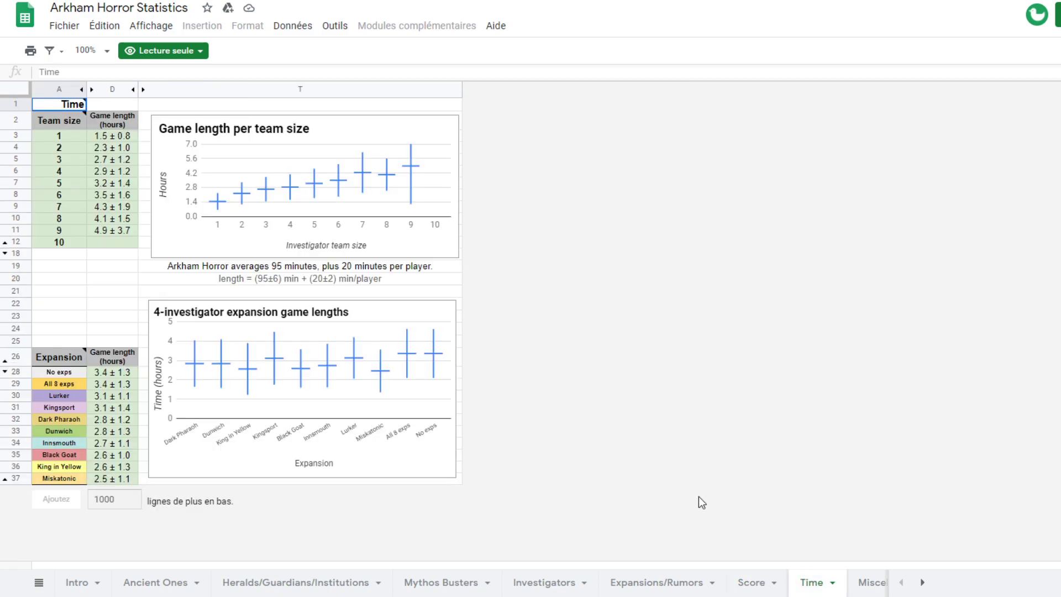
# - Open the Miscellaneous sheet and compare the Introductory Scenarios chapters and their win percentages
pyautogui.click(872, 582)
pyautogui.click(69, 163)
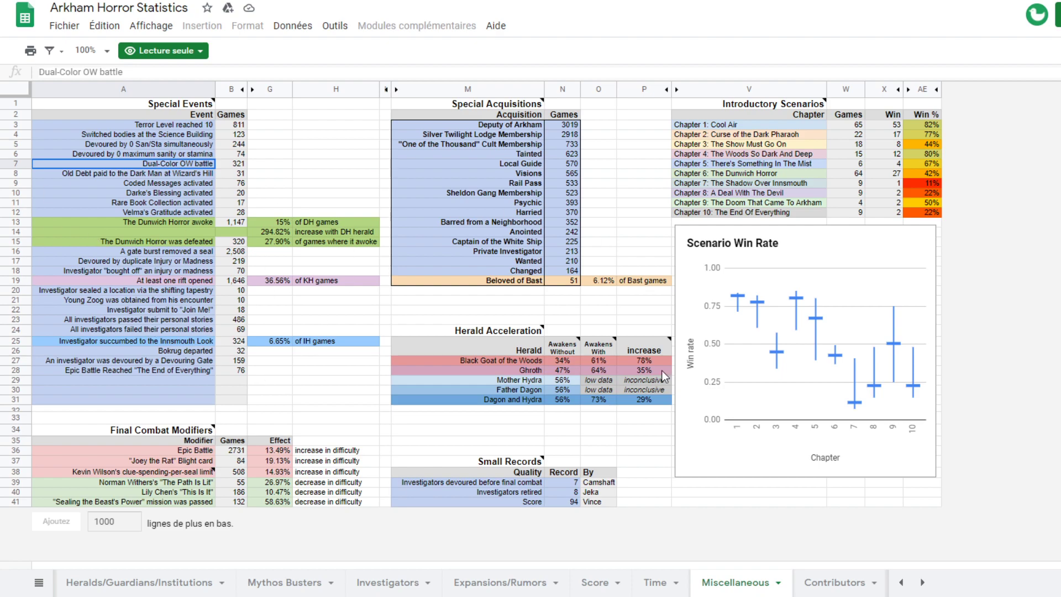
pyautogui.click(904, 174)
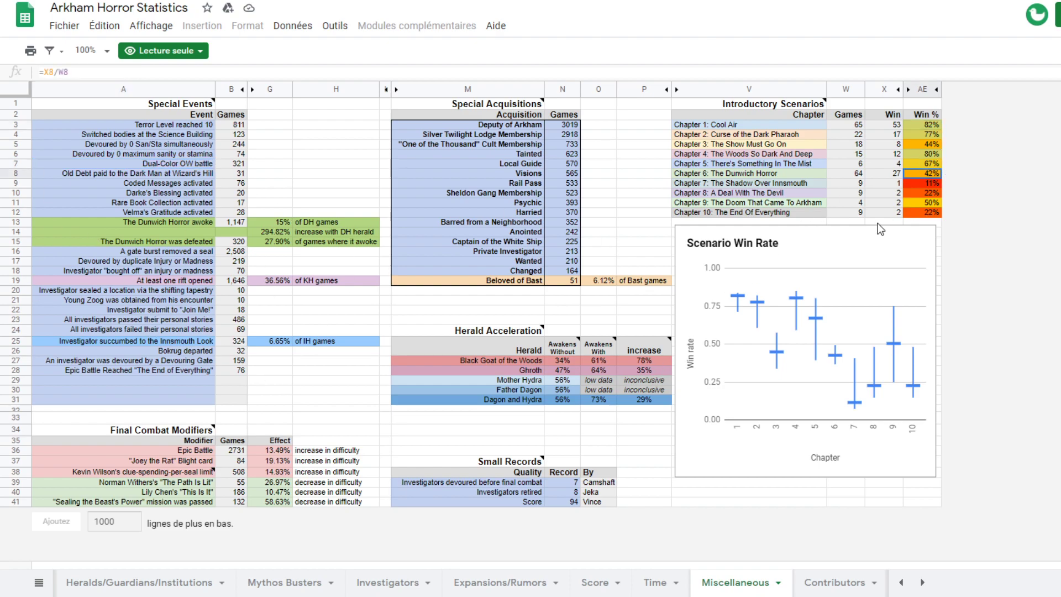
pyautogui.click(747, 163)
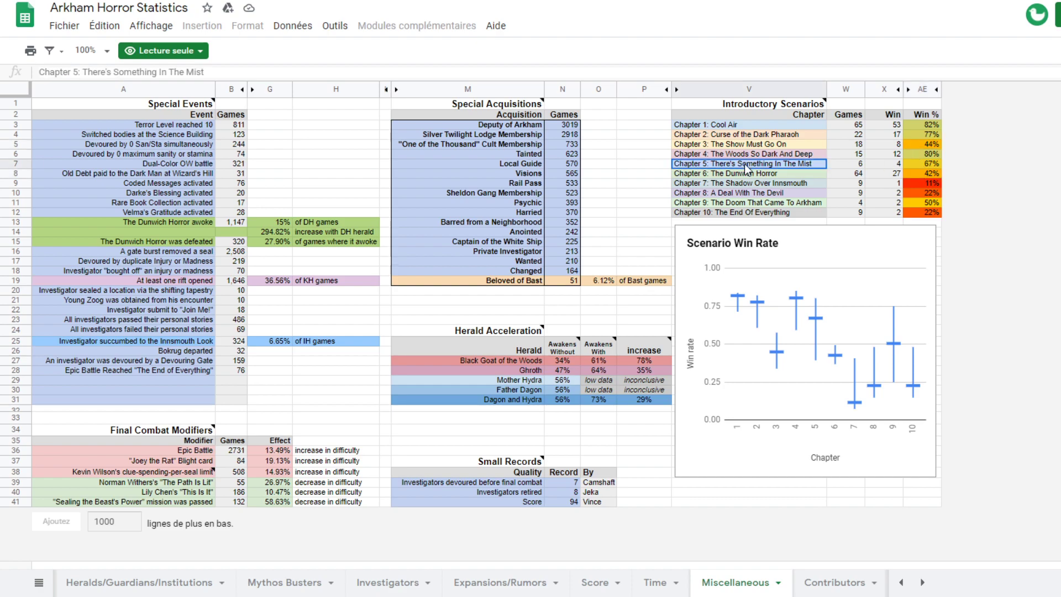
pyautogui.click(911, 156)
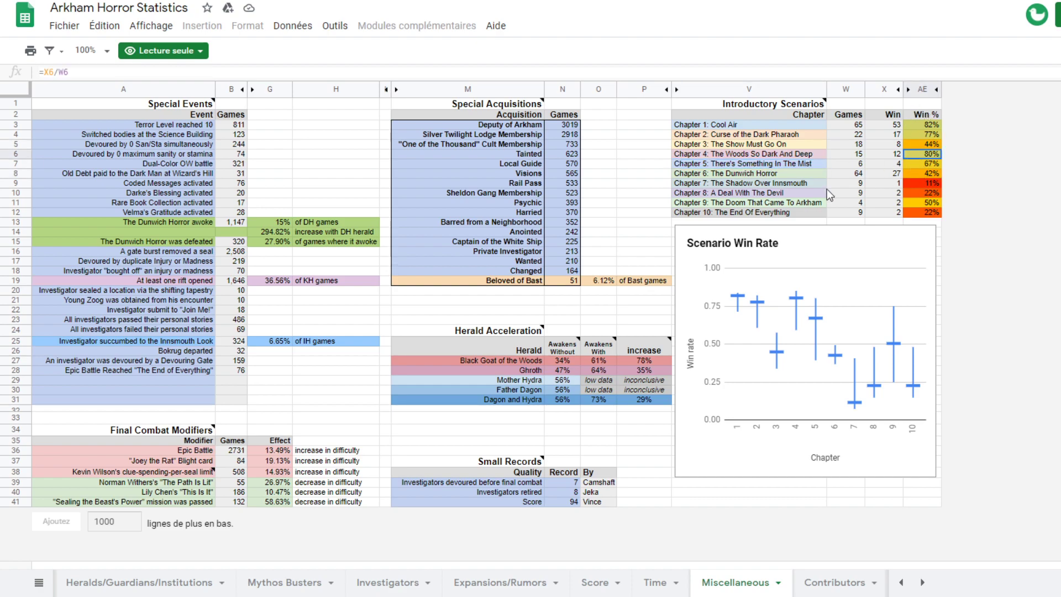
pyautogui.click(745, 205)
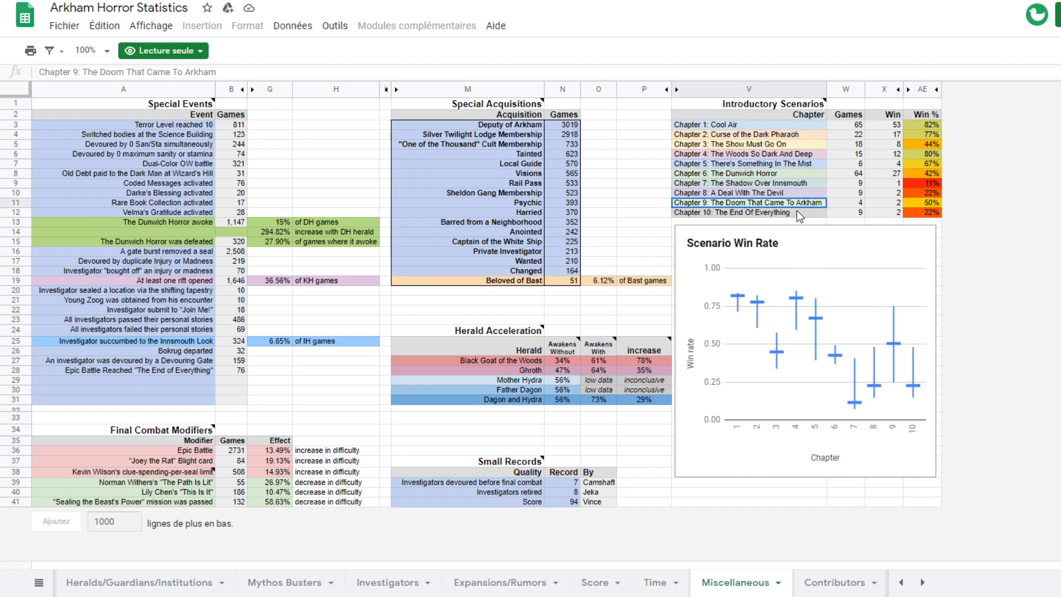
pyautogui.click(934, 126)
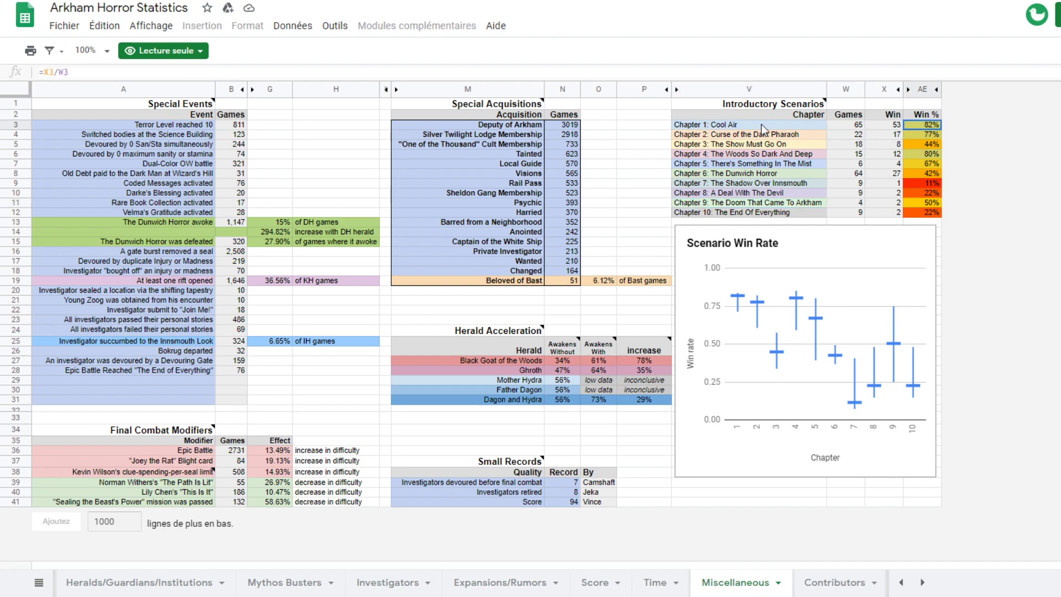
pyautogui.click(740, 128)
pyautogui.click(747, 139)
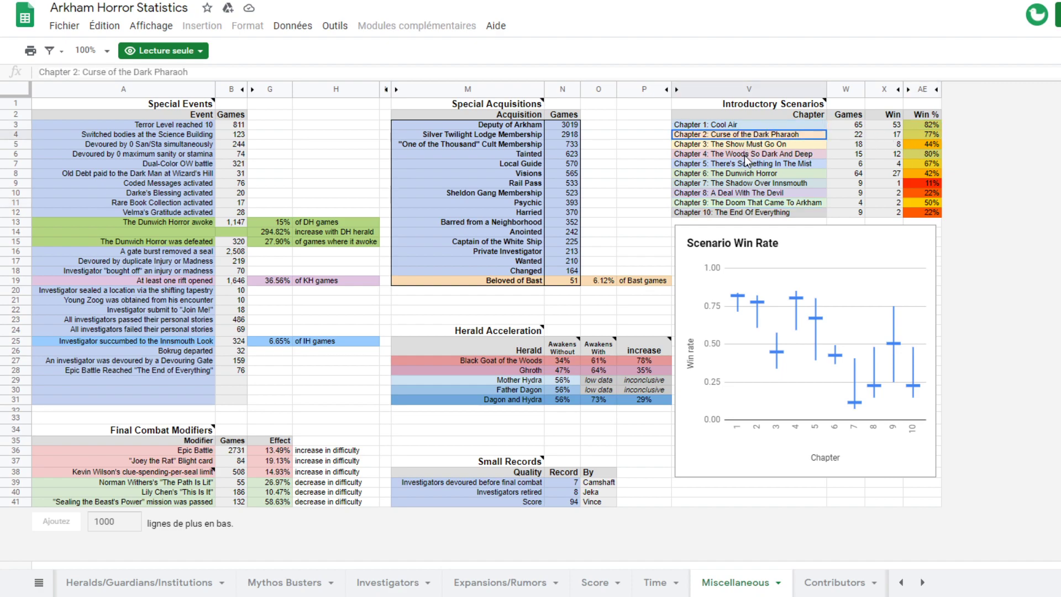
pyautogui.click(743, 183)
pyautogui.click(738, 213)
pyautogui.click(752, 193)
pyautogui.click(740, 155)
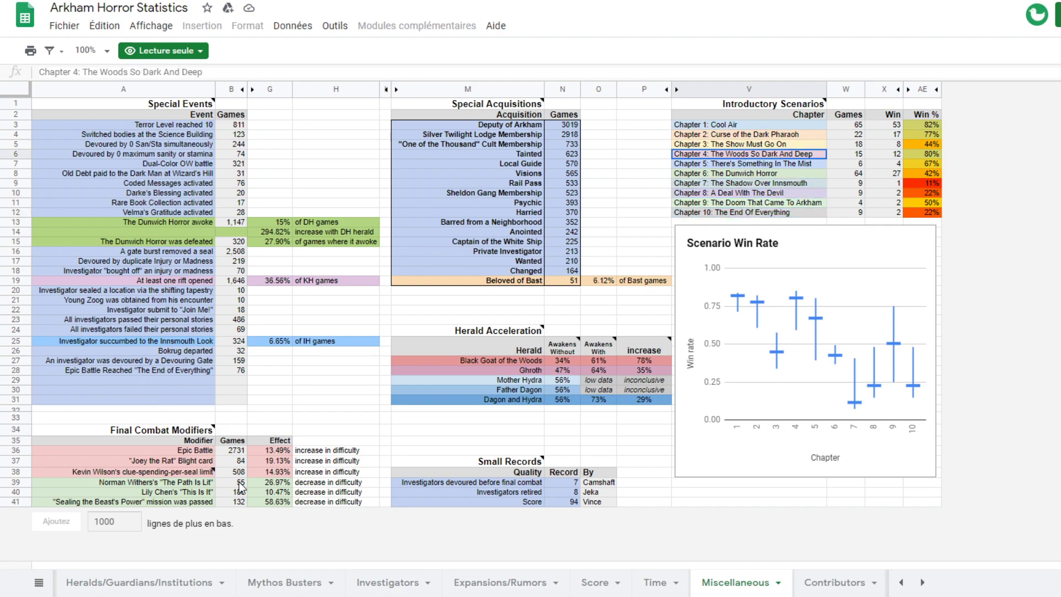
# - Open the Contributors sheet, and browse the individual game records on the Submissions sheet
pyautogui.click(804, 582)
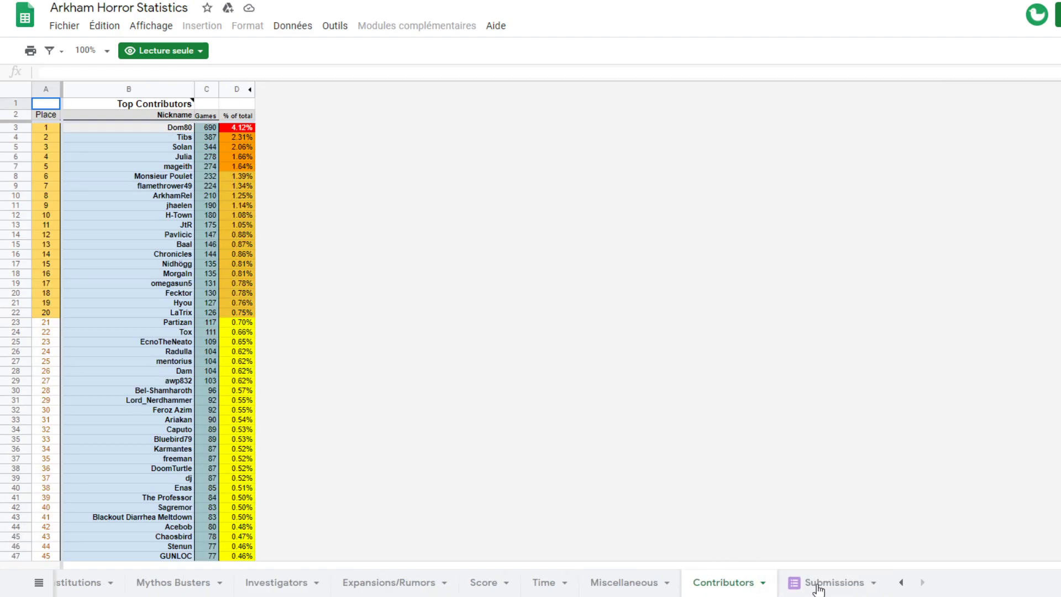
pyautogui.click(818, 589)
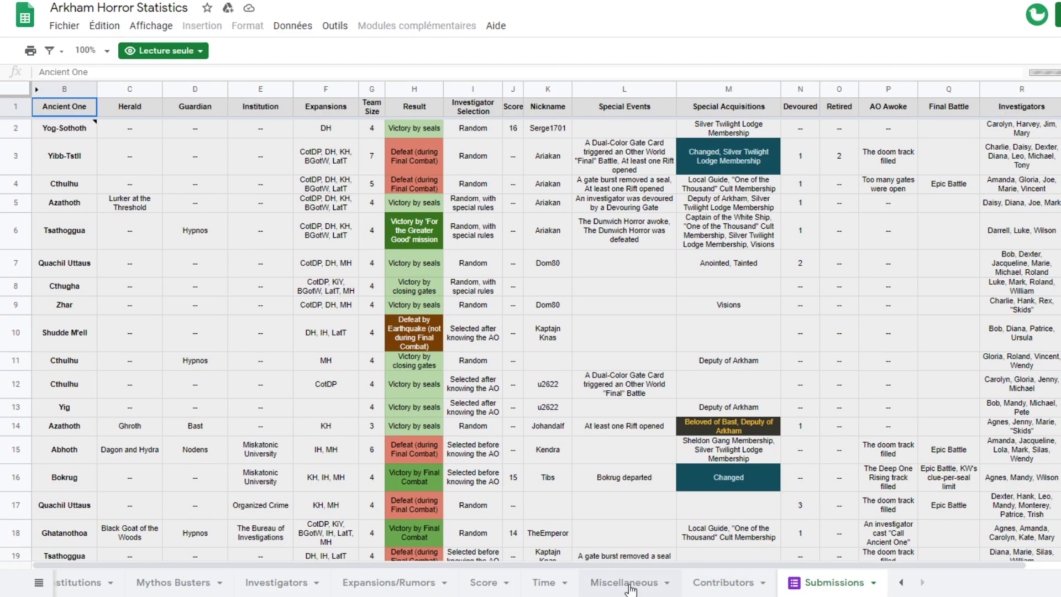
pyautogui.click(545, 286)
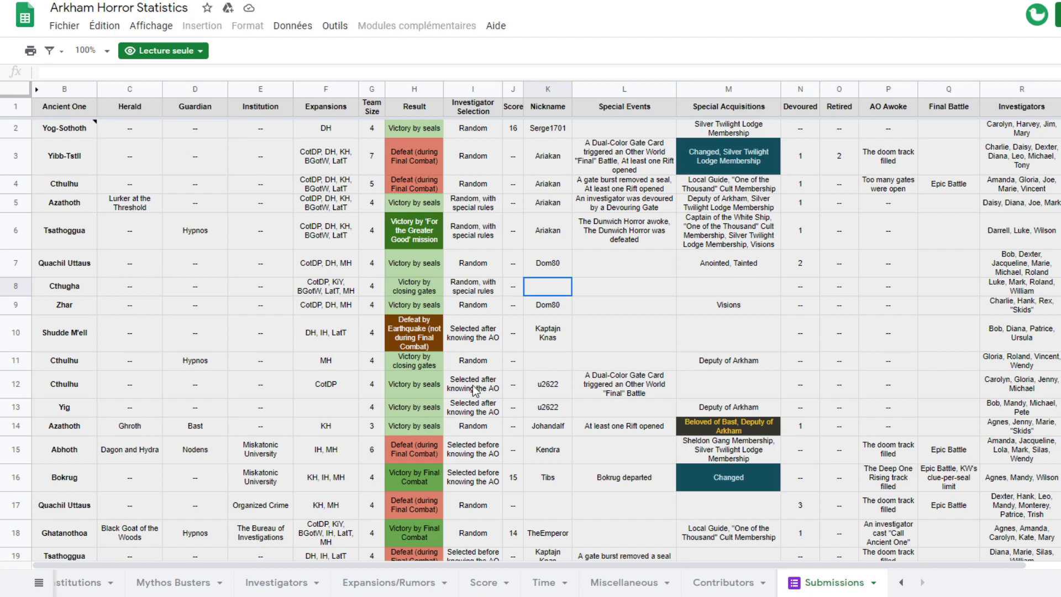
pyautogui.scroll(-8, 548, 358)
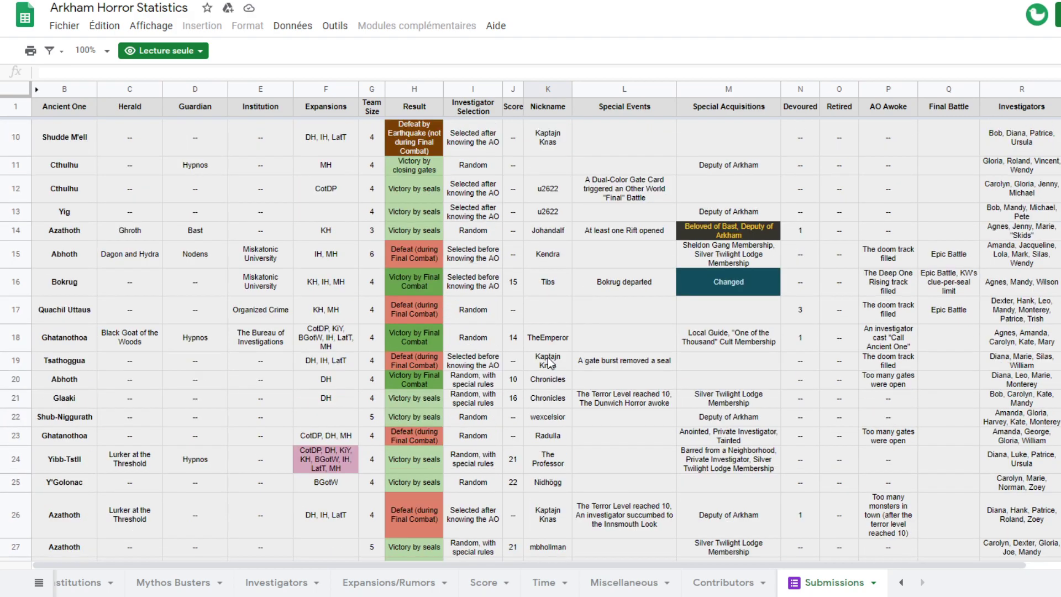
pyautogui.scroll(-7, 548, 361)
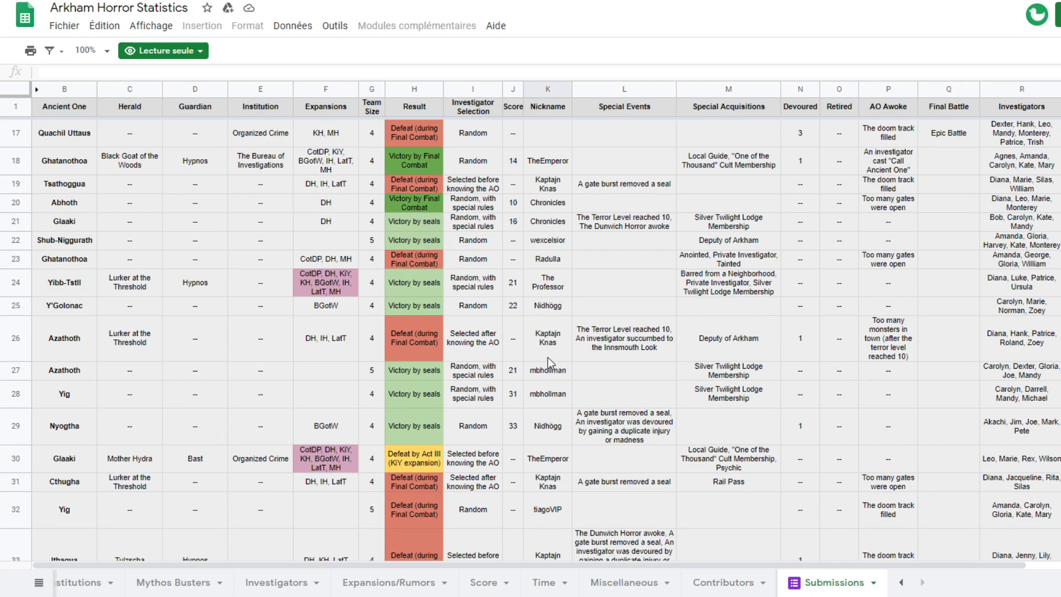
pyautogui.scroll(-20, 548, 357)
pyautogui.scroll(-20, 469, 285)
pyautogui.scroll(-20, 321, 351)
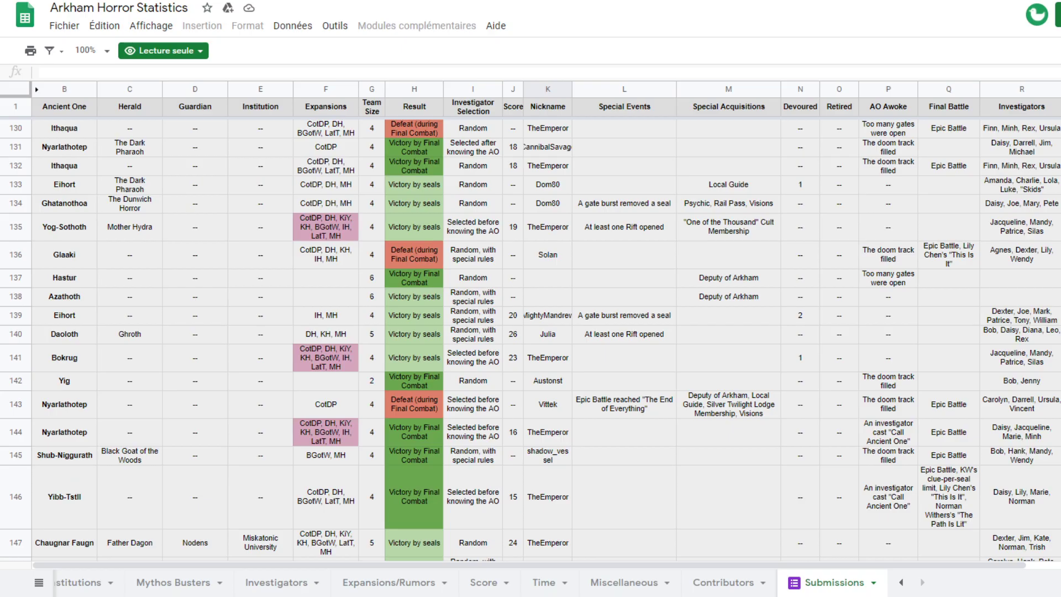
pyautogui.scroll(20, 722, 281)
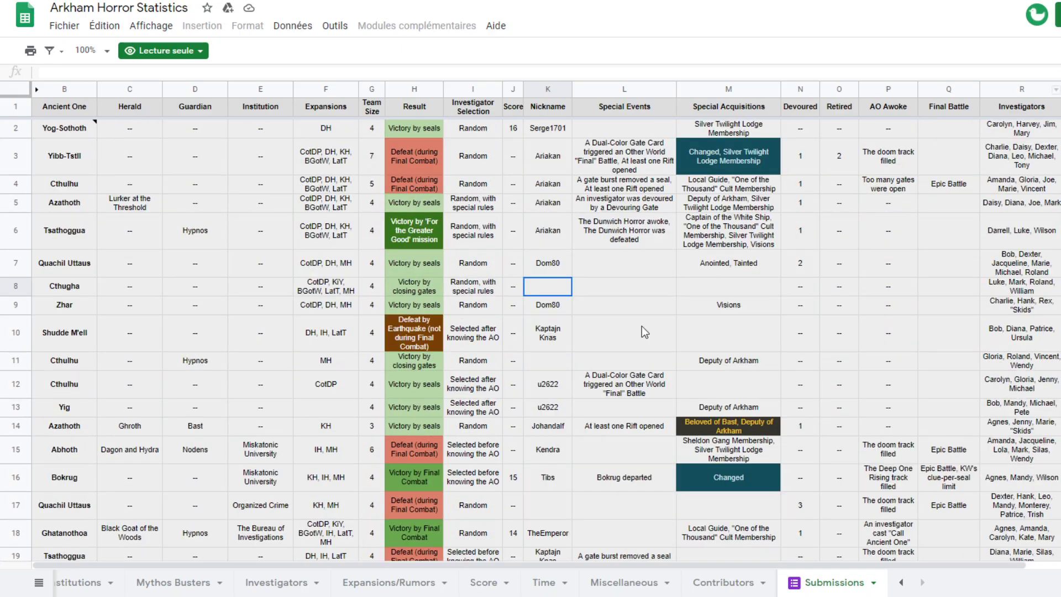
# - Return to the Intro sheet and examine the total submitted games and the percentages of victories by seals and defeats by final combat
pyautogui.click(63, 583)
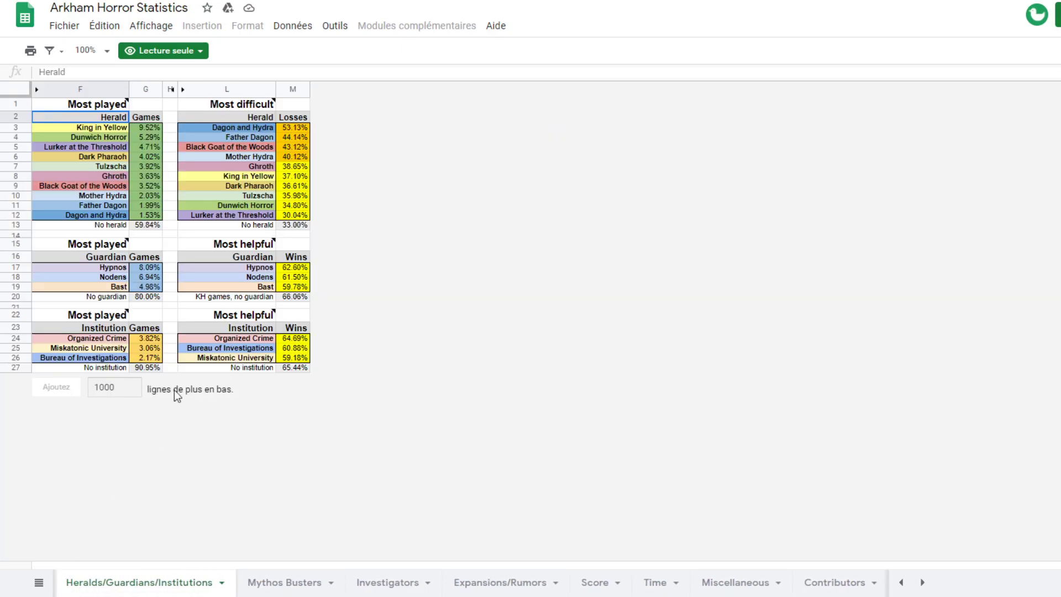
pyautogui.click(39, 582)
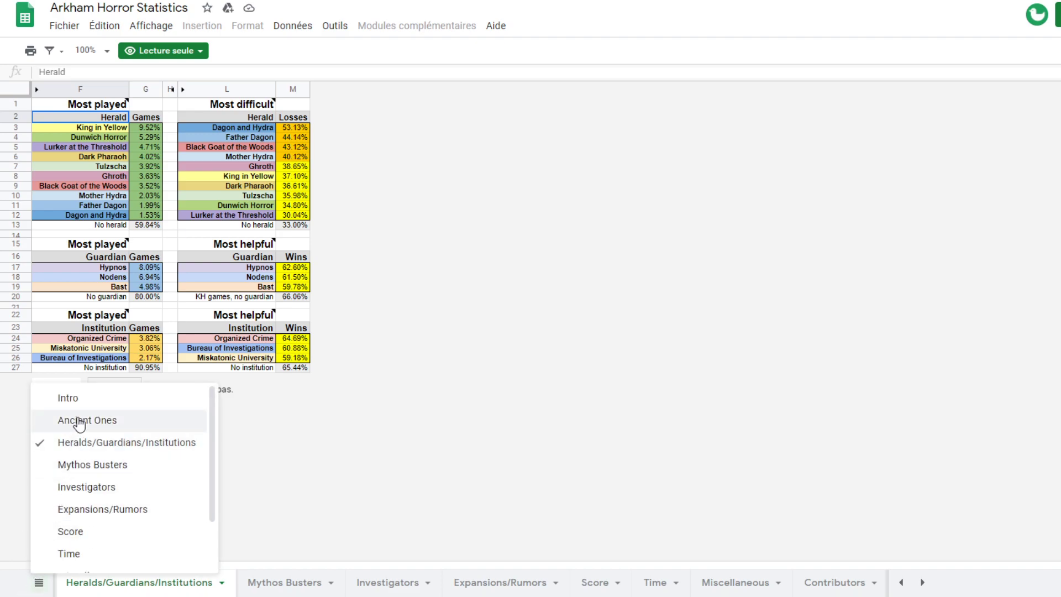
pyautogui.click(68, 398)
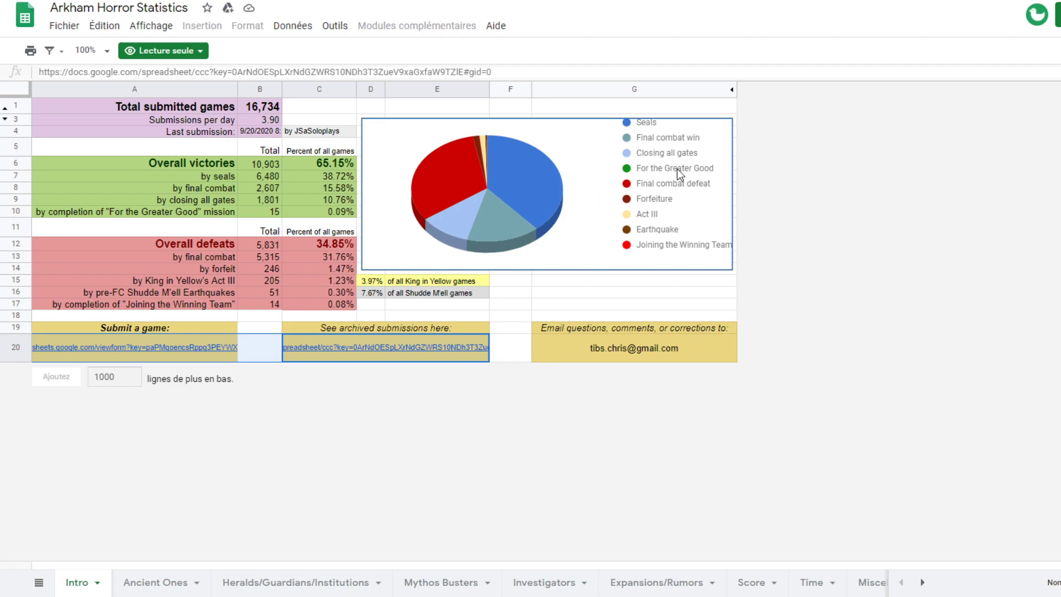
pyautogui.moveTo(504, 159)
pyautogui.click(259, 107)
pyautogui.moveTo(486, 185)
pyautogui.click(319, 177)
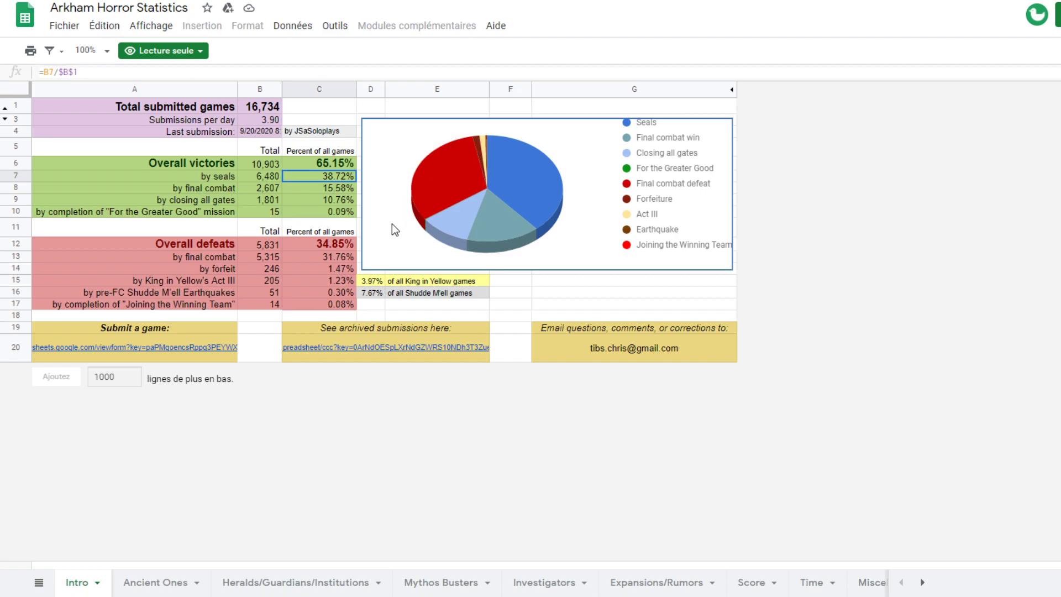
pyautogui.moveTo(442, 164)
pyautogui.click(291, 256)
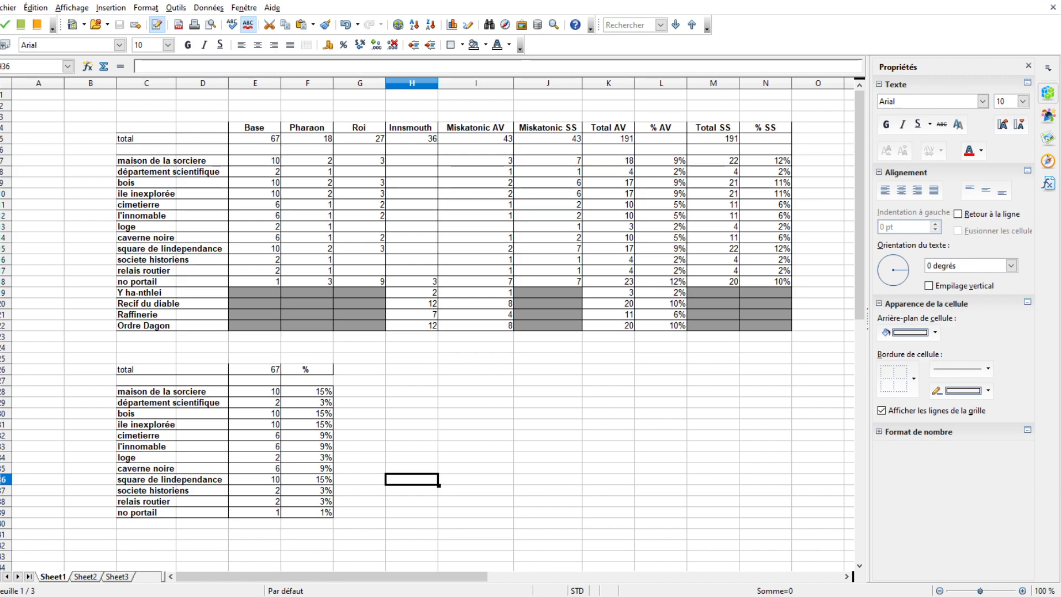
# - Switch to the portal distribution spreadsheet in the desktop spreadsheet program and go through the upper table's column headings from Base to % SS
pyautogui.click(365, 228)
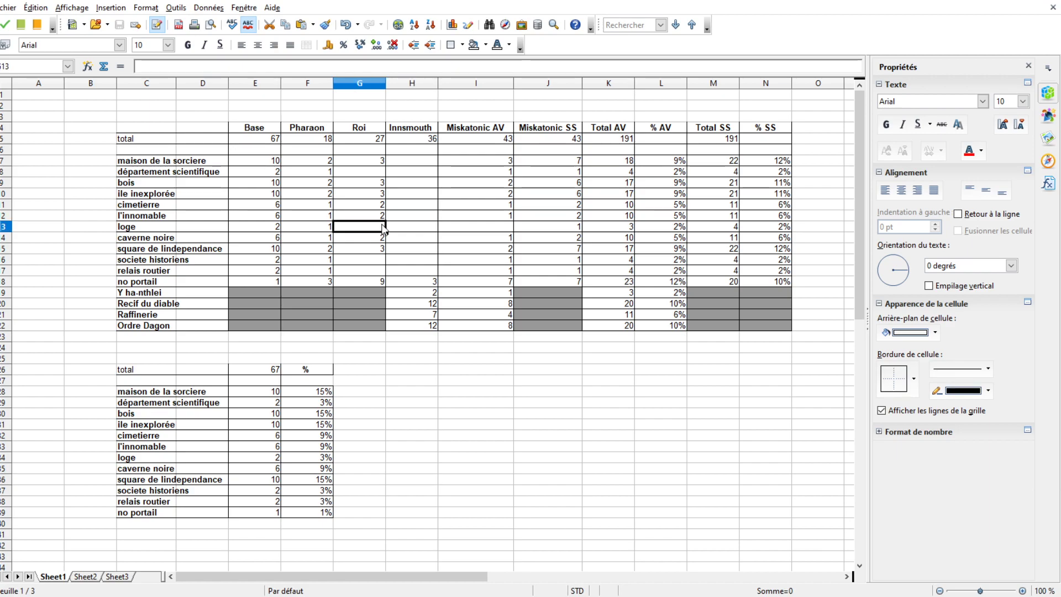
pyautogui.click(257, 184)
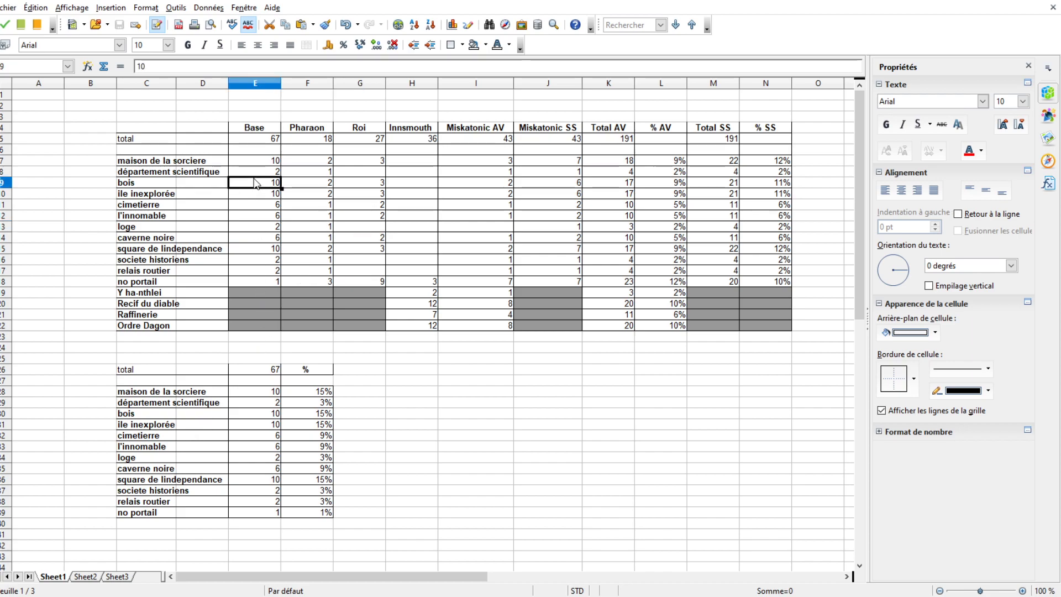
pyautogui.click(273, 129)
pyautogui.click(297, 128)
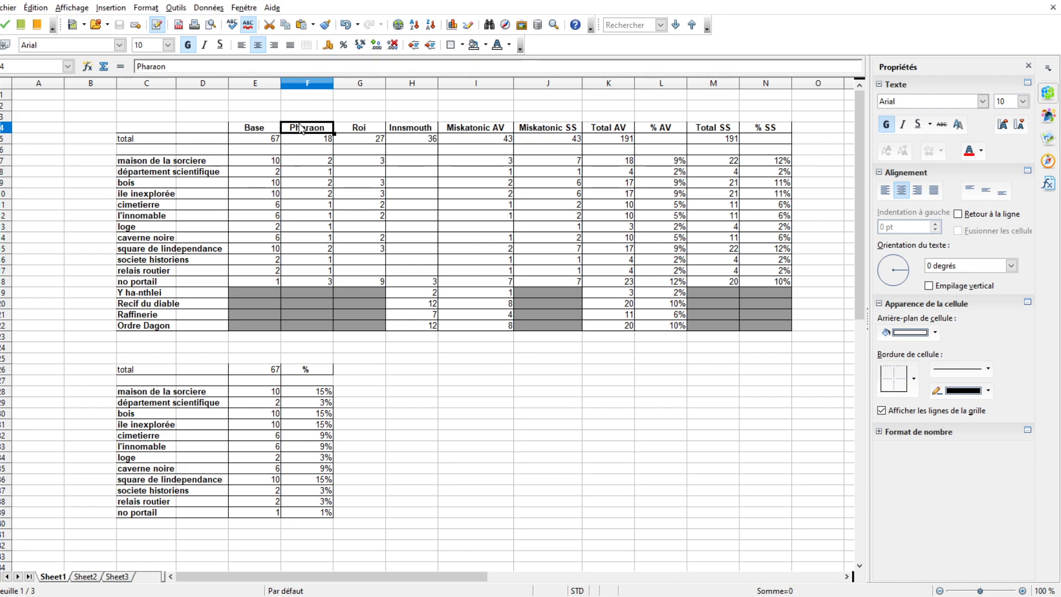
pyautogui.click(364, 130)
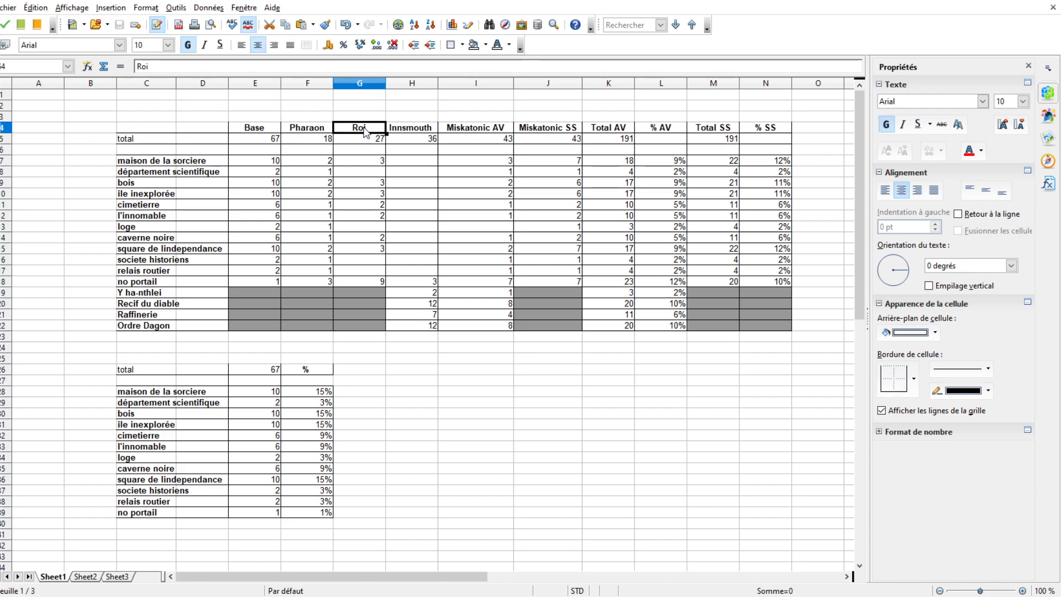
pyautogui.click(417, 131)
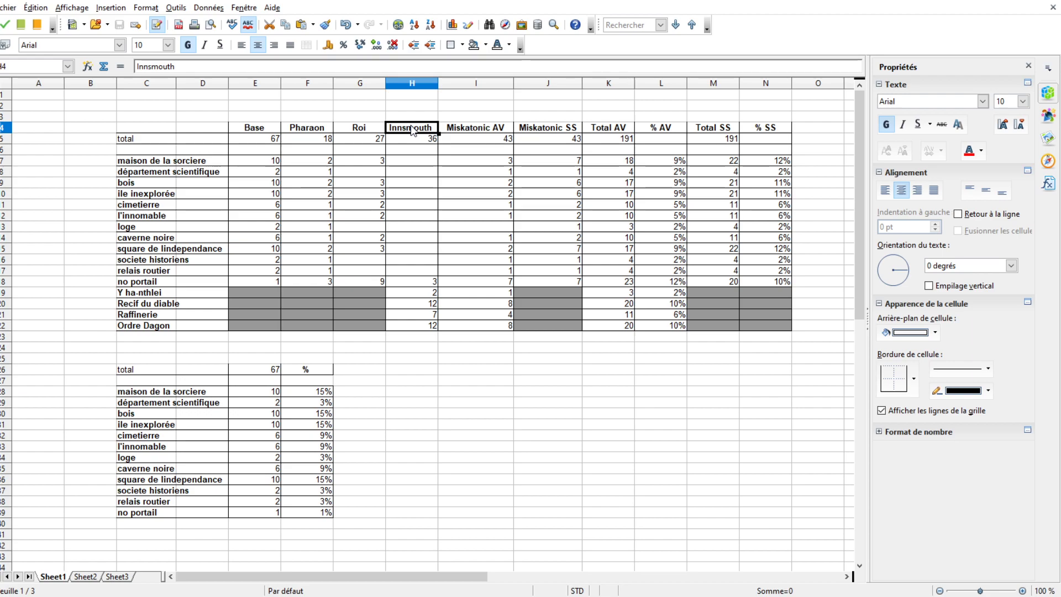
pyautogui.click(470, 130)
pyautogui.click(560, 132)
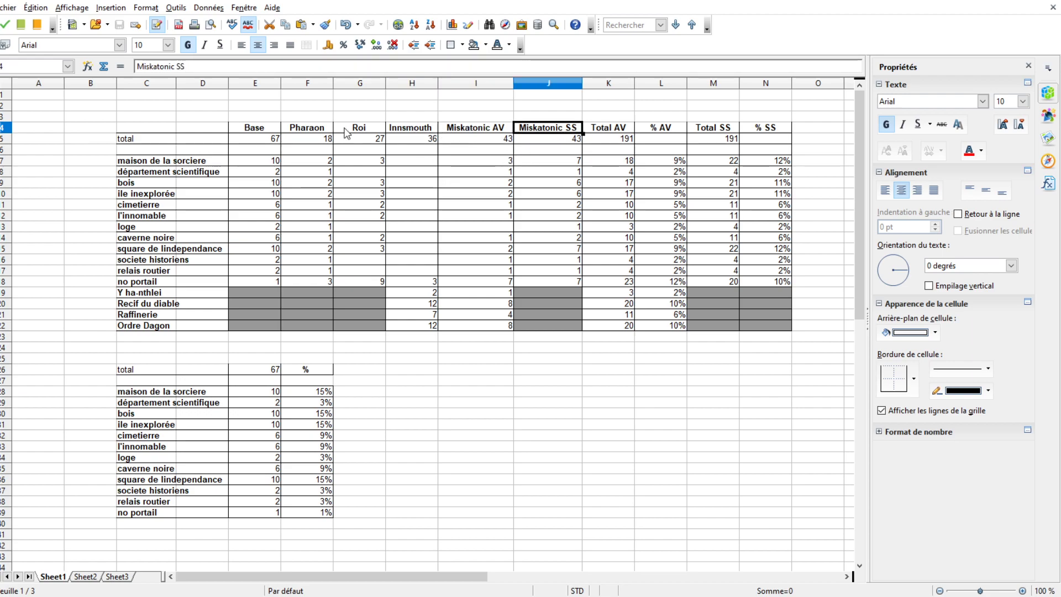
pyautogui.click(410, 133)
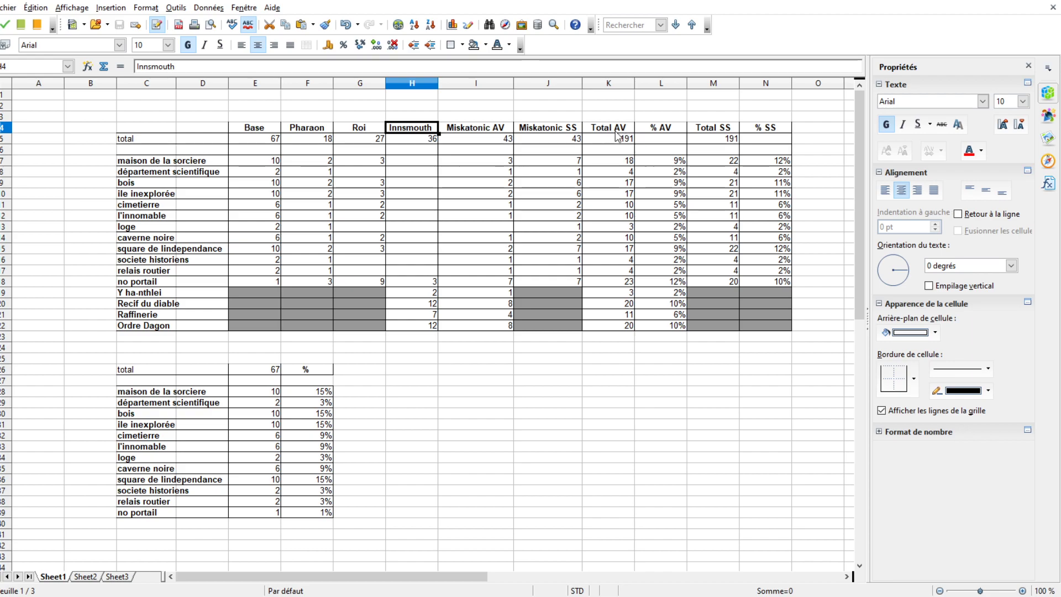
pyautogui.click(707, 133)
pyautogui.moveTo(757, 133); pyautogui.dragTo(723, 135)
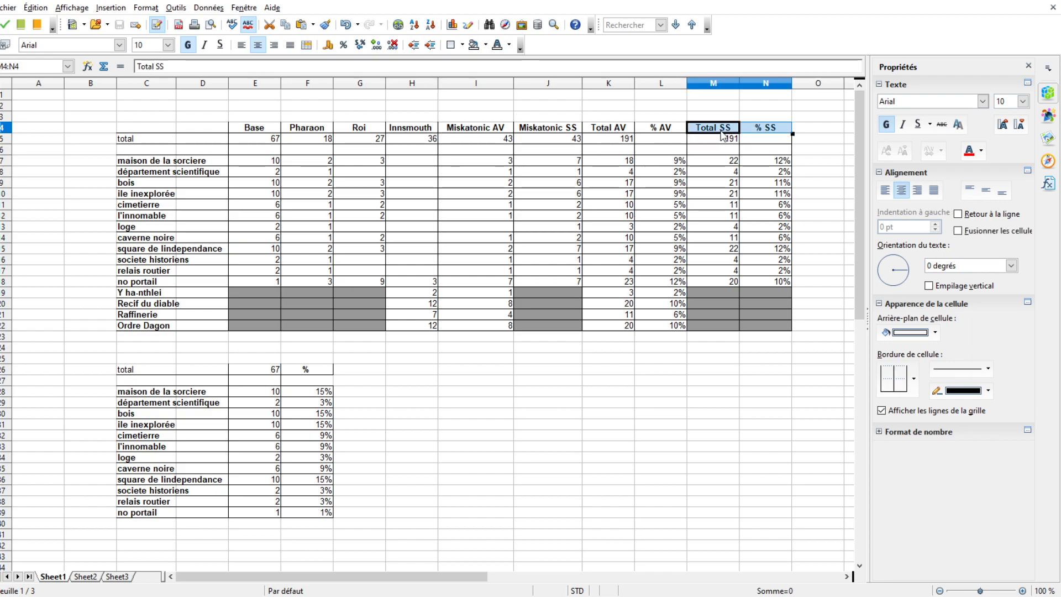
# - Fill the Miskatonic SS, Total AV and % AV columns with a magenta background, from the headings down to the Ordre Dagon row
pyautogui.moveTo(547, 129); pyautogui.dragTo(661, 331)
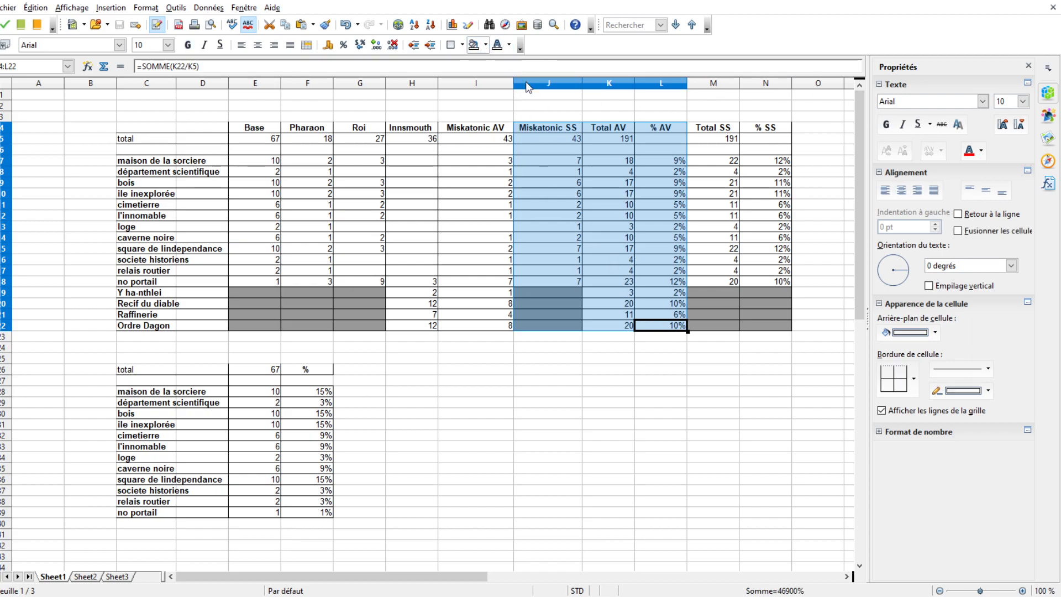
pyautogui.click(474, 45)
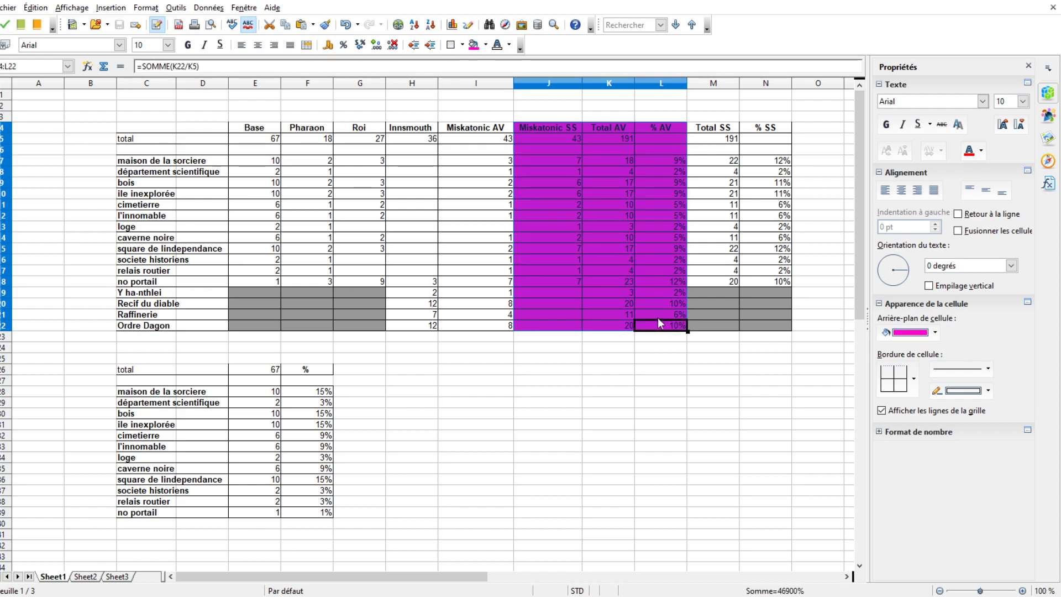
# - Fill the Miskatonic AV, Total AV and % AV columns with light yellow, from the headings down to the Ordre Dagon row
pyautogui.moveTo(712, 128); pyautogui.dragTo(771, 324)
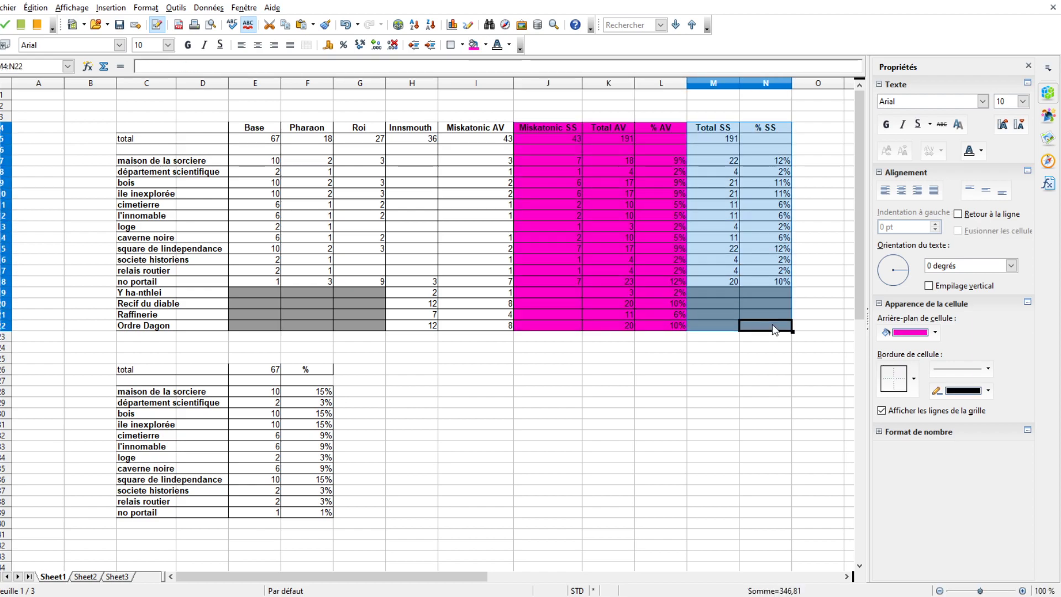
pyautogui.click(553, 133)
pyautogui.moveTo(620, 125); pyautogui.dragTo(665, 324)
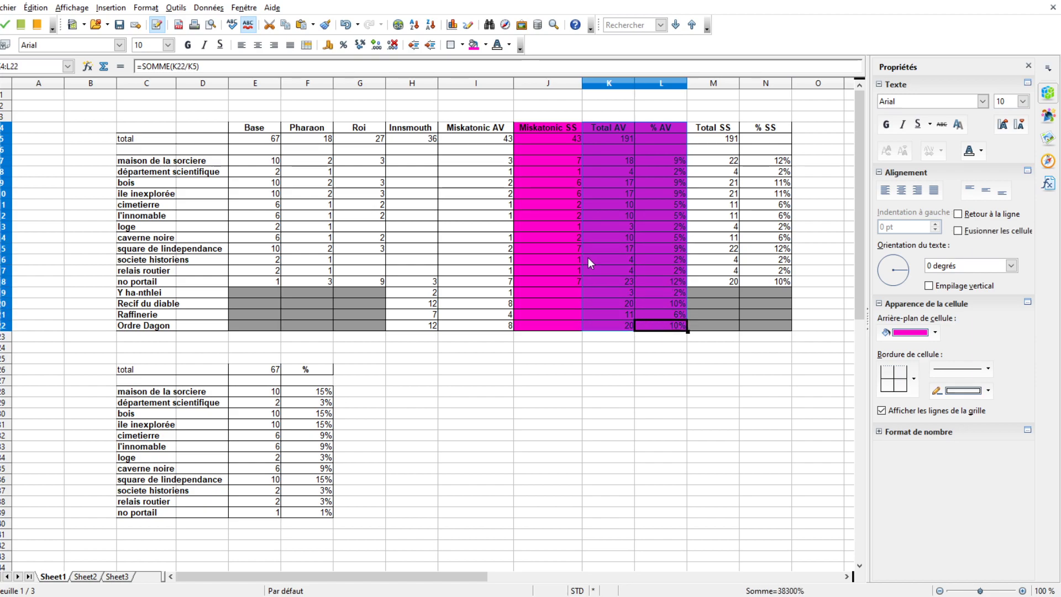
pyautogui.keyDown('ctrl'); pyautogui.moveTo(476, 128); pyautogui.dragTo(485, 328); pyautogui.keyUp('ctrl')
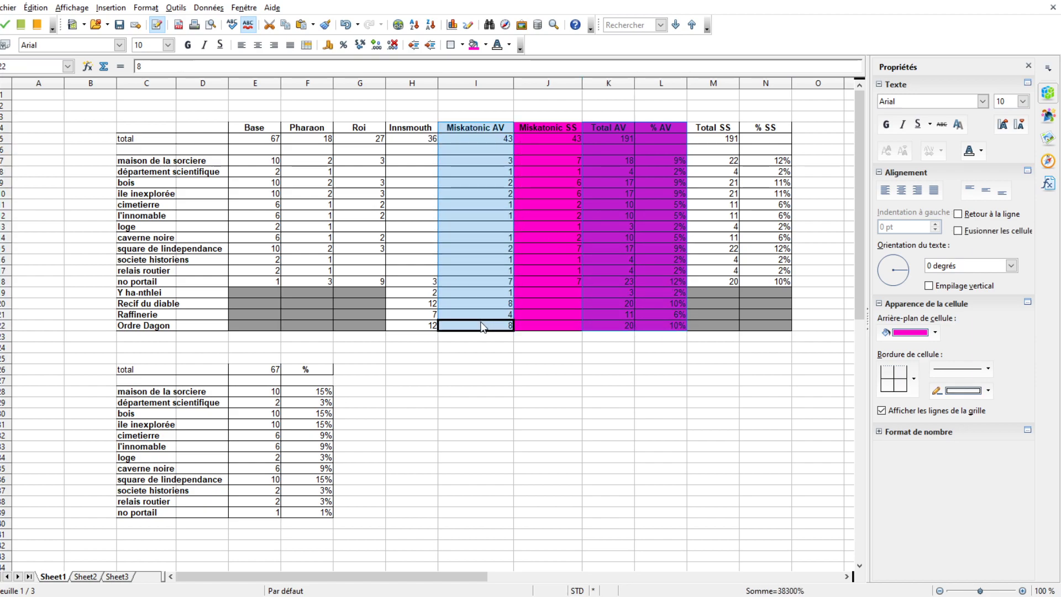
pyautogui.click(484, 45)
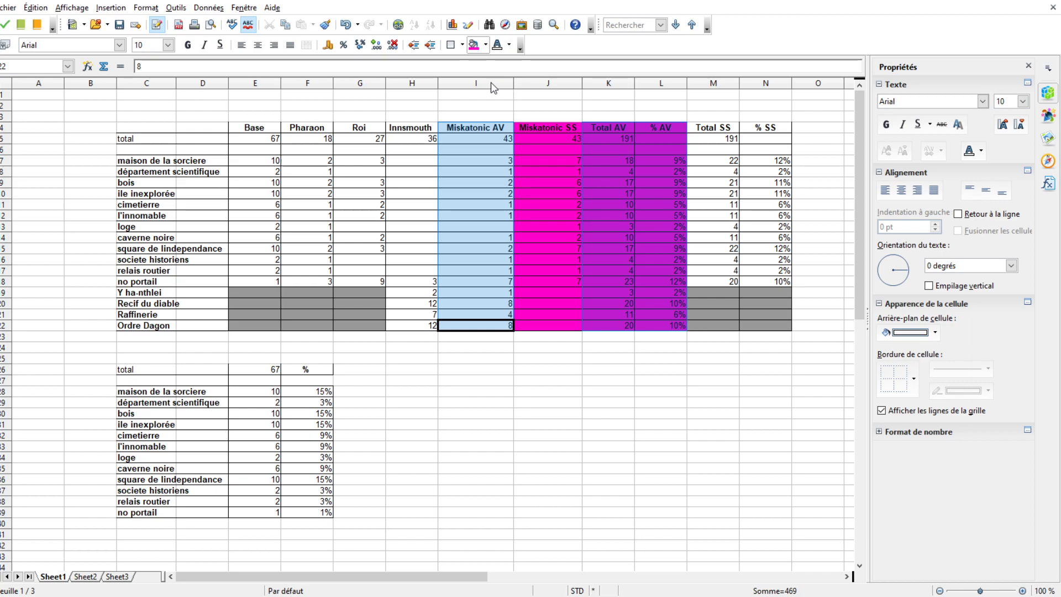
pyautogui.click(583, 188)
# - Fill the Miskatonic SS, Total SS and % SS columns with cyan, from the headings down to the Ordre Dagon row
pyautogui.moveTo(562, 131); pyautogui.dragTo(555, 326)
pyautogui.moveTo(710, 130); pyautogui.dragTo(749, 326)
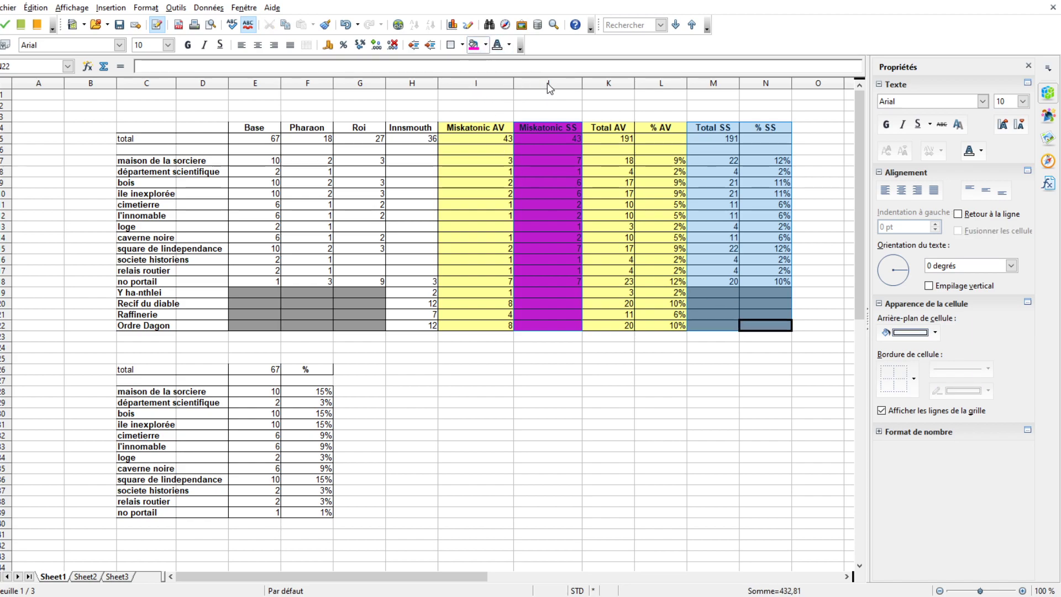
pyautogui.click(663, 248)
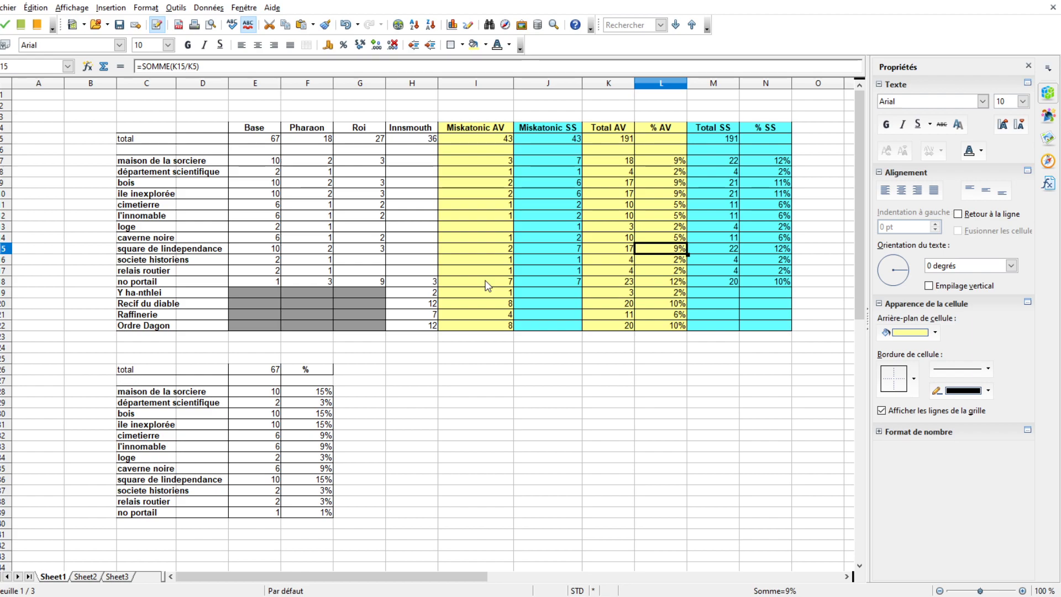
# - Grey out the Miskatonic SS, Total SS and % SS cells in the rows from Y ha-nthlei to Ordre Dagon
pyautogui.moveTo(362, 297); pyautogui.dragTo(371, 328)
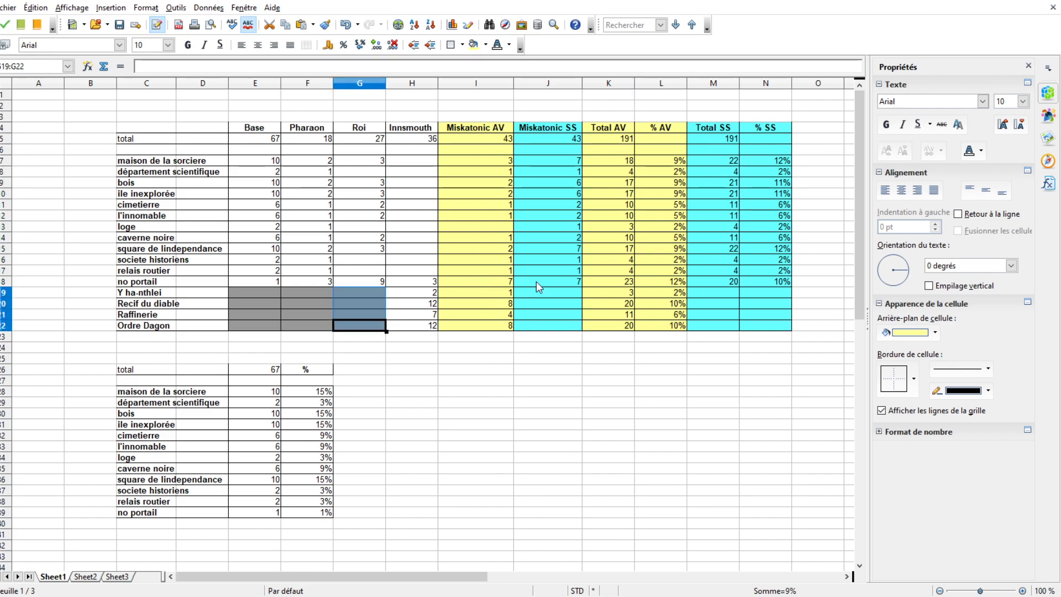
pyautogui.moveTo(541, 293); pyautogui.dragTo(545, 330)
pyautogui.hotkey('ctrl', 'shift', 'y')
pyautogui.moveTo(713, 292); pyautogui.dragTo(765, 329)
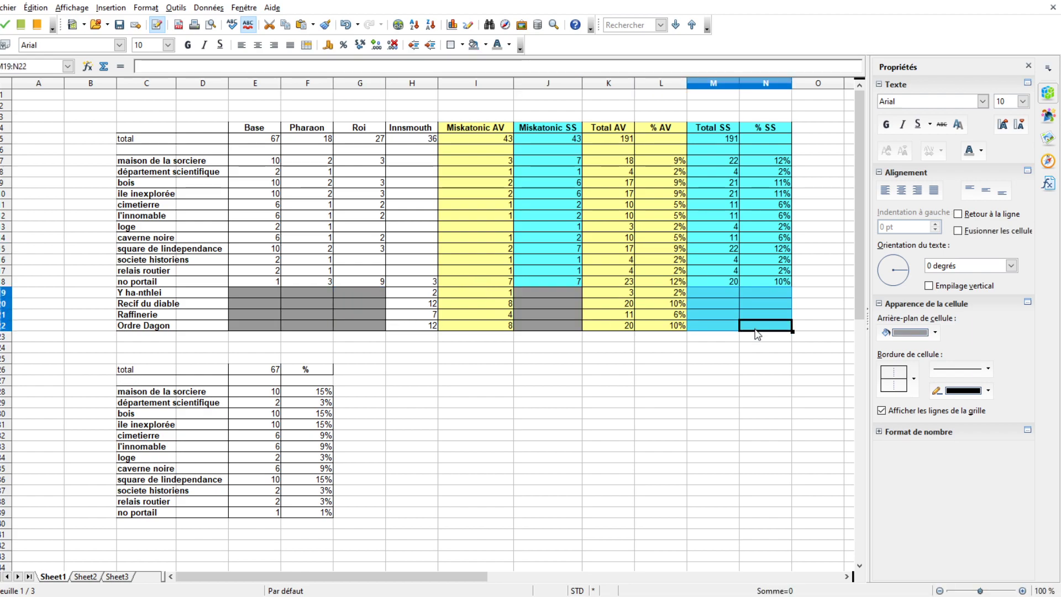
pyautogui.hotkey('ctrl', 'shift', 'y')
pyautogui.click(743, 370)
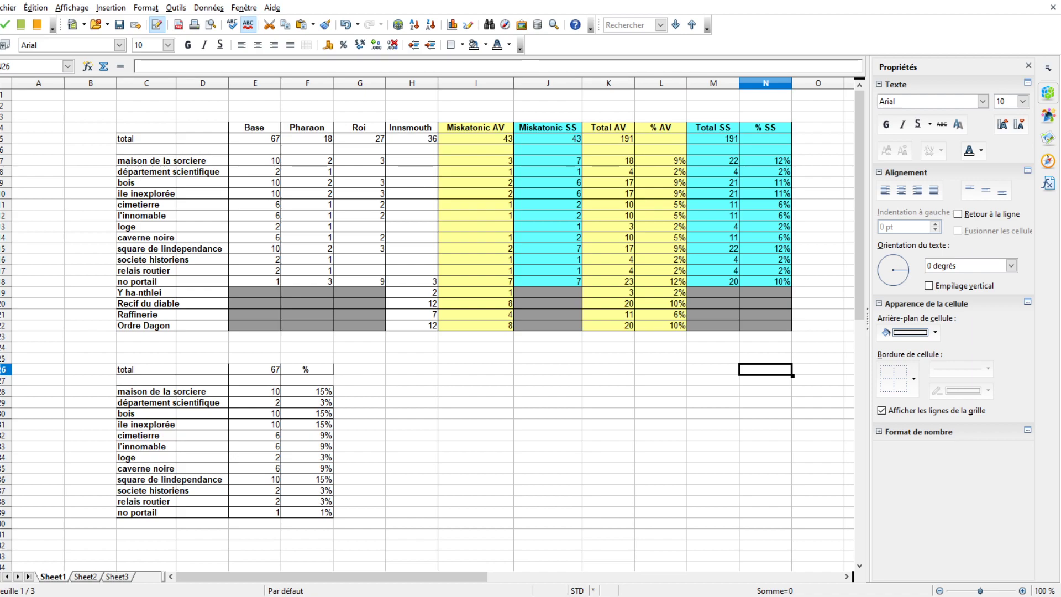
# - Examine the lower table's Base counts and percentages, and the upper table's Pharaon and Roi columns
pyautogui.click(251, 133)
pyautogui.moveTo(254, 402); pyautogui.dragTo(331, 530)
pyautogui.click(412, 490)
pyautogui.moveTo(316, 149); pyautogui.dragTo(317, 273)
pyautogui.click(348, 272)
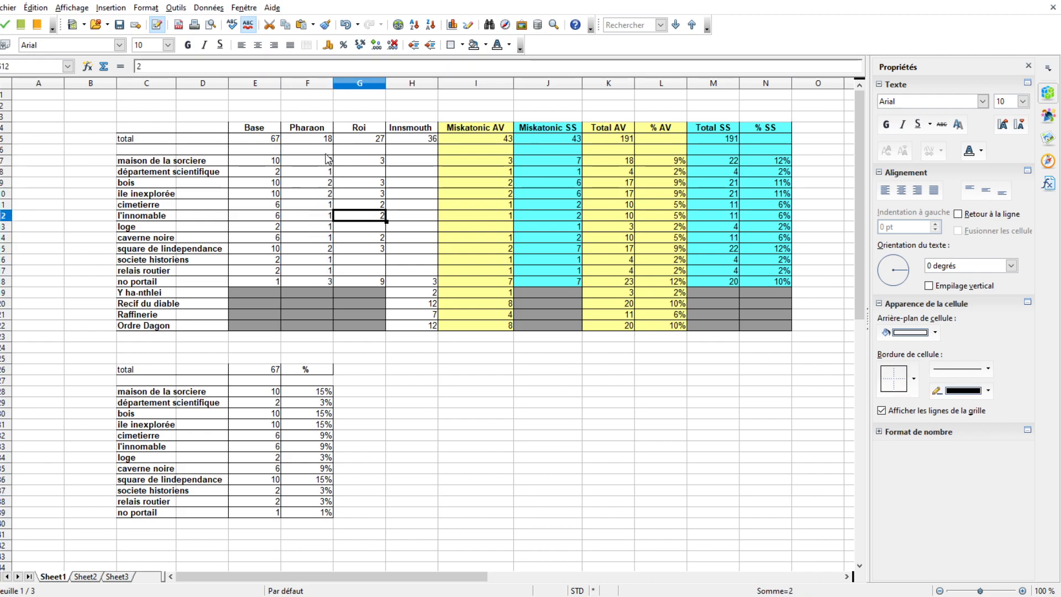
# - Compare the Pharaon and Roi gate counts with Base for the locations from maison de la sorciere to relais routier
pyautogui.click(205, 161)
pyautogui.click(309, 162)
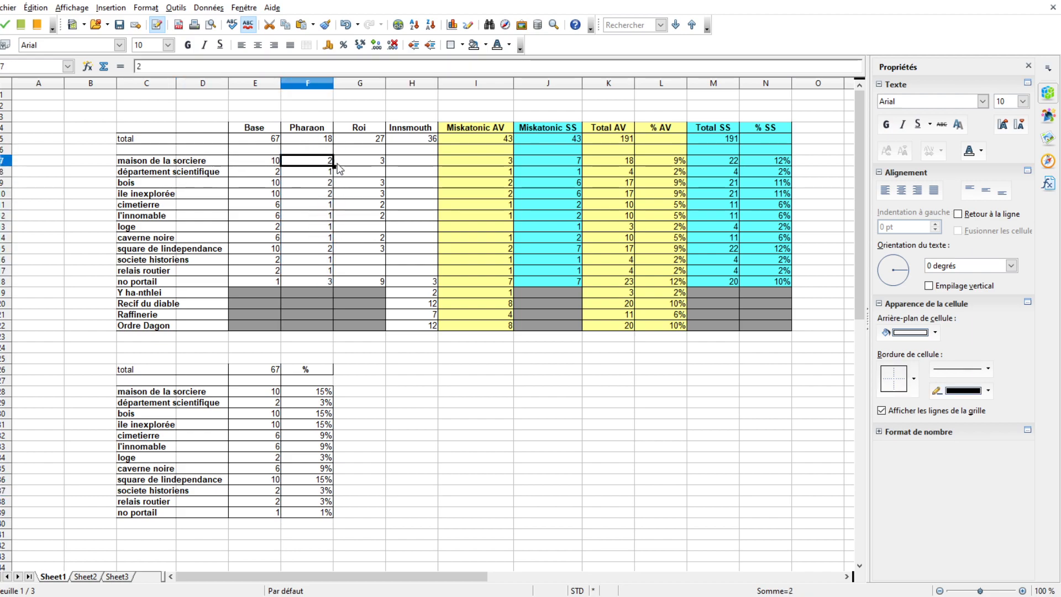
pyautogui.click(128, 164)
pyautogui.click(311, 173)
pyautogui.click(144, 176)
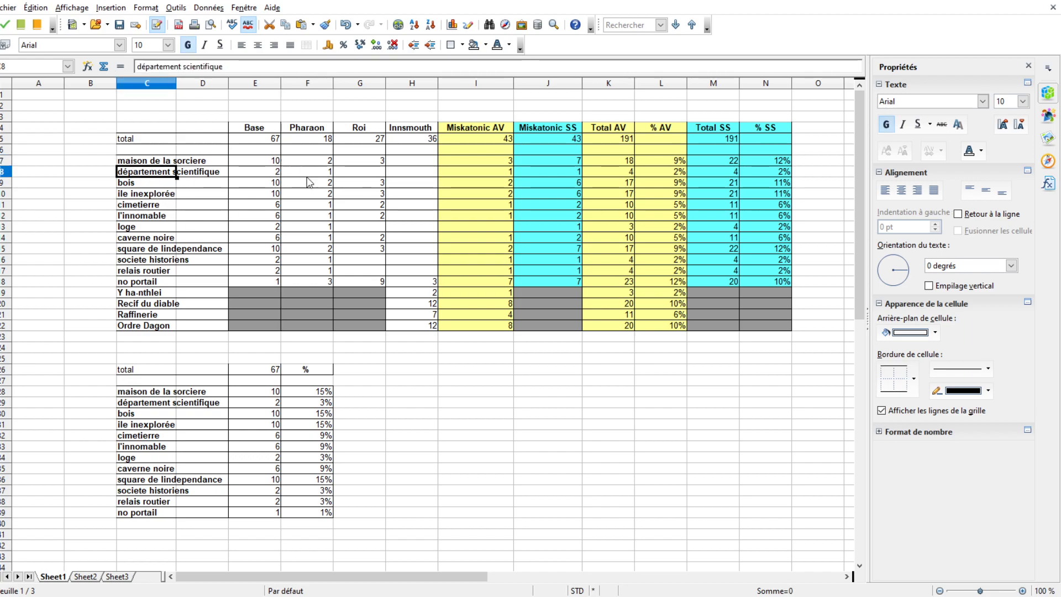
pyautogui.click(360, 140)
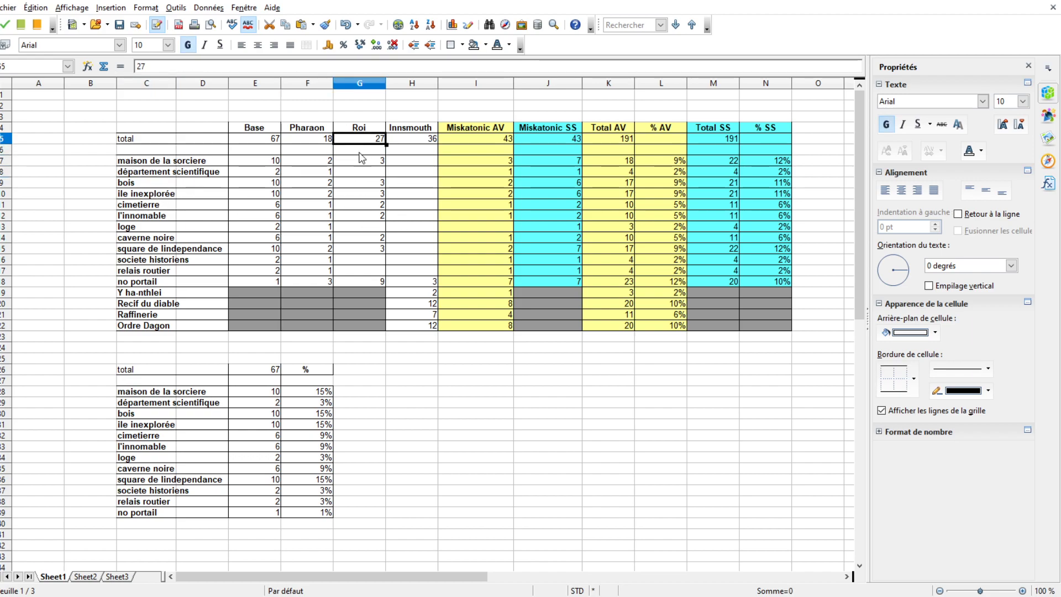
pyautogui.click(362, 157)
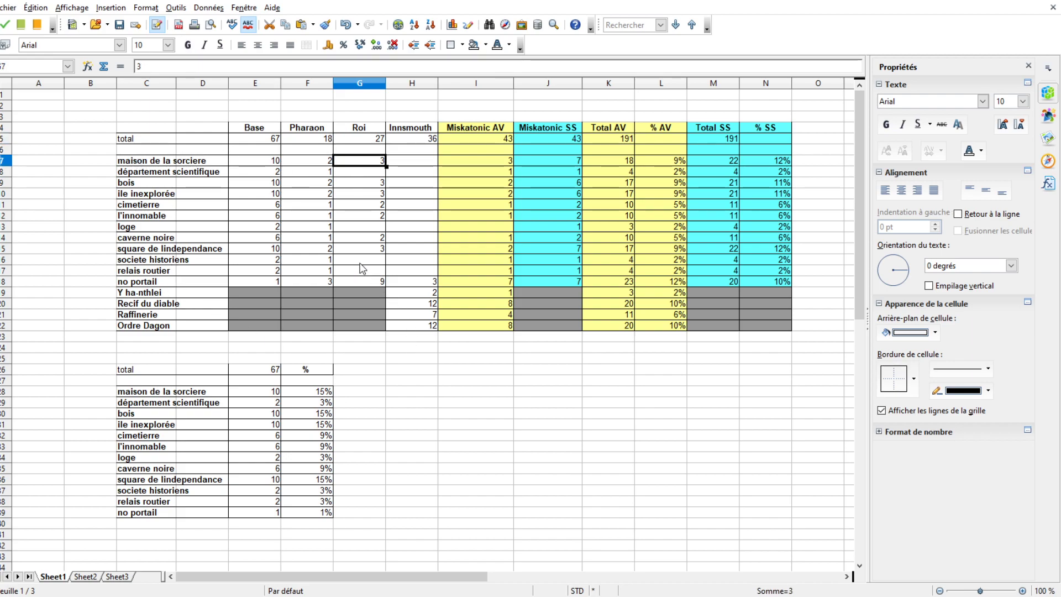
pyautogui.moveTo(273, 161); pyautogui.dragTo(359, 270)
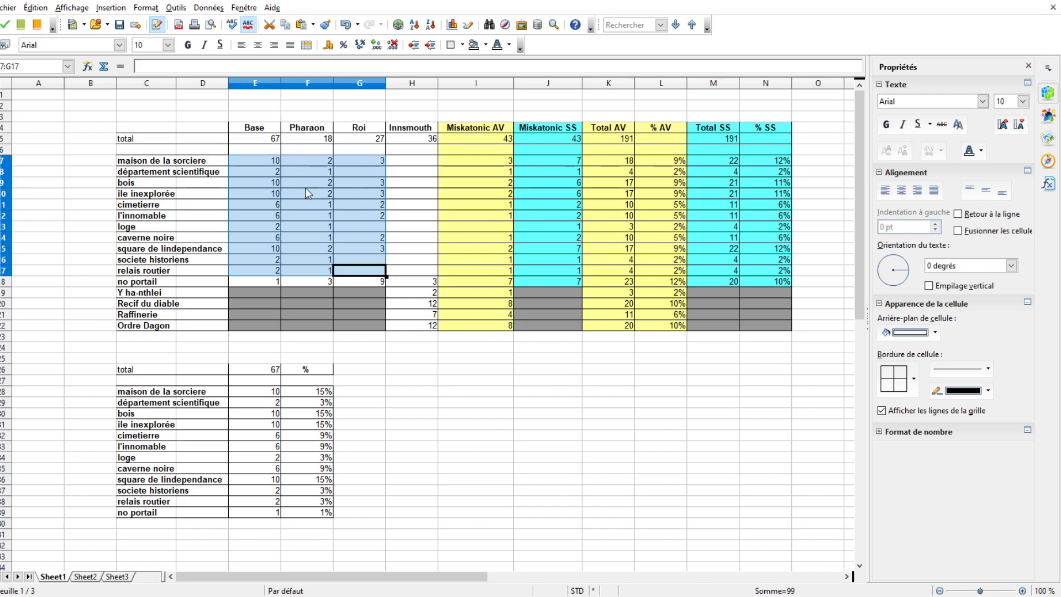
pyautogui.click(412, 182)
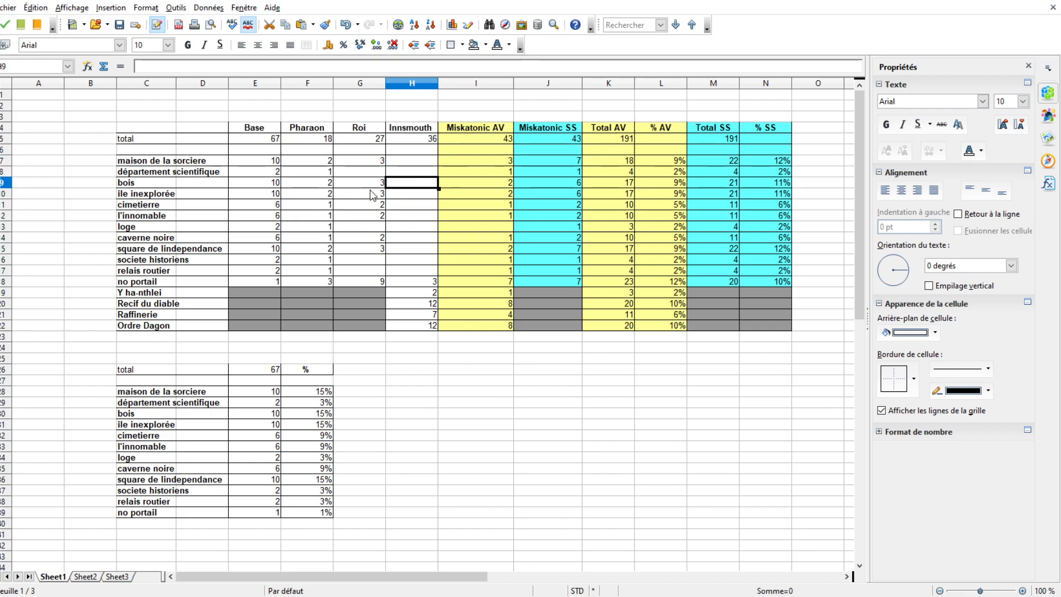
pyautogui.moveTo(321, 162); pyautogui.dragTo(305, 287)
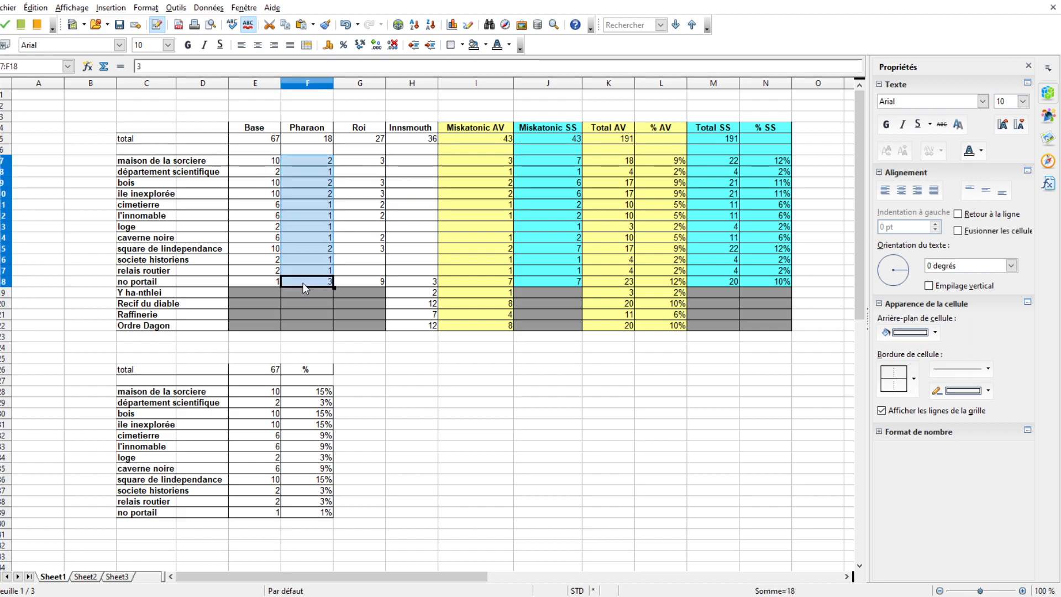
pyautogui.click(428, 238)
# - Examine the Innsmouth column's total and gate counts, and read the no portail row from Base to Innsmouth
pyautogui.click(411, 140)
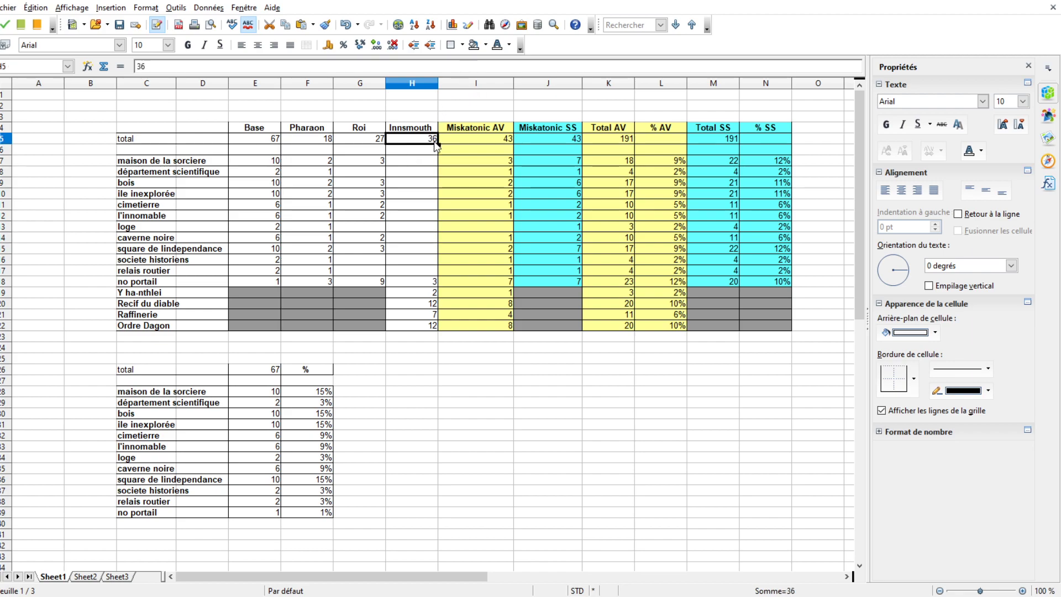
pyautogui.moveTo(432, 287); pyautogui.dragTo(416, 326)
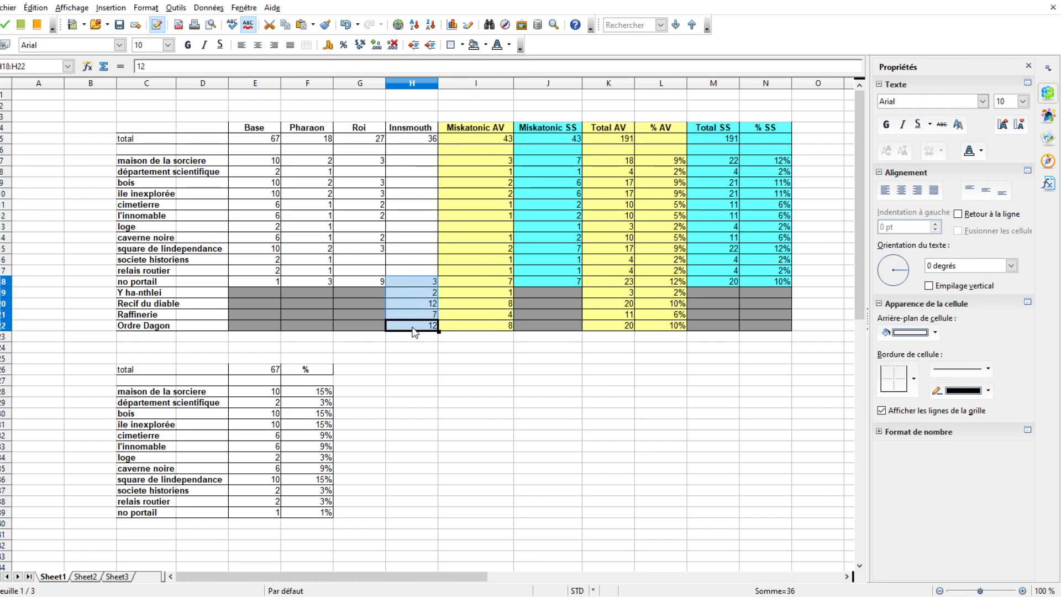
pyautogui.moveTo(411, 144); pyautogui.dragTo(394, 273)
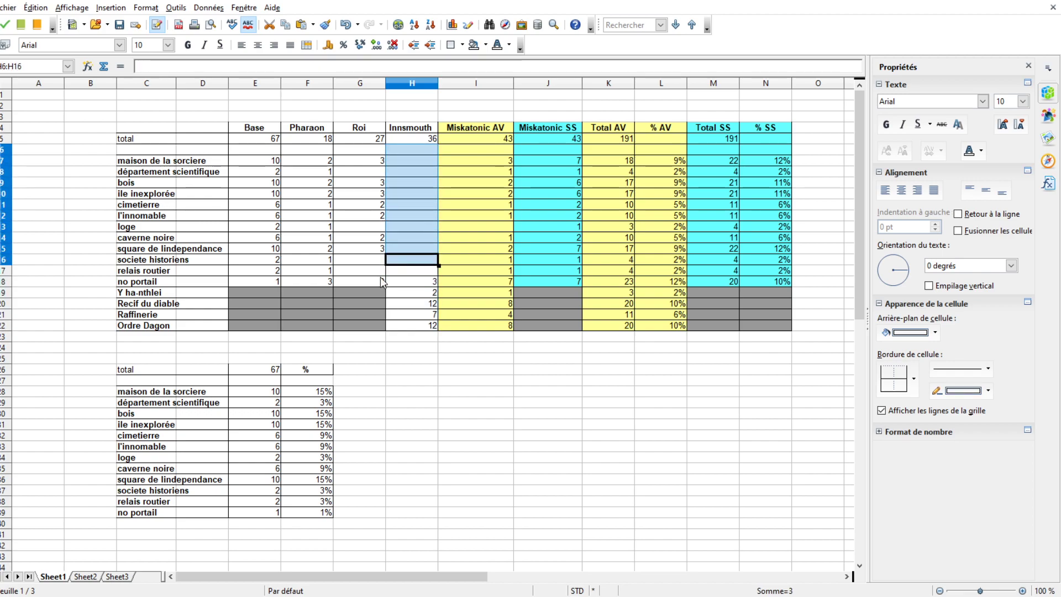
pyautogui.click(157, 281)
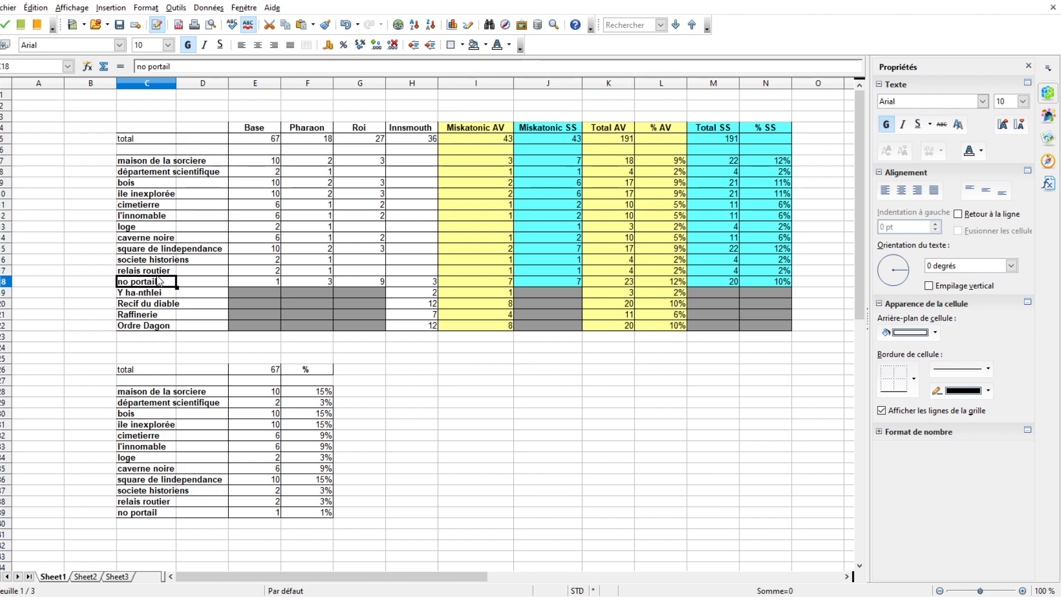
pyautogui.click(237, 281)
pyautogui.click(320, 286)
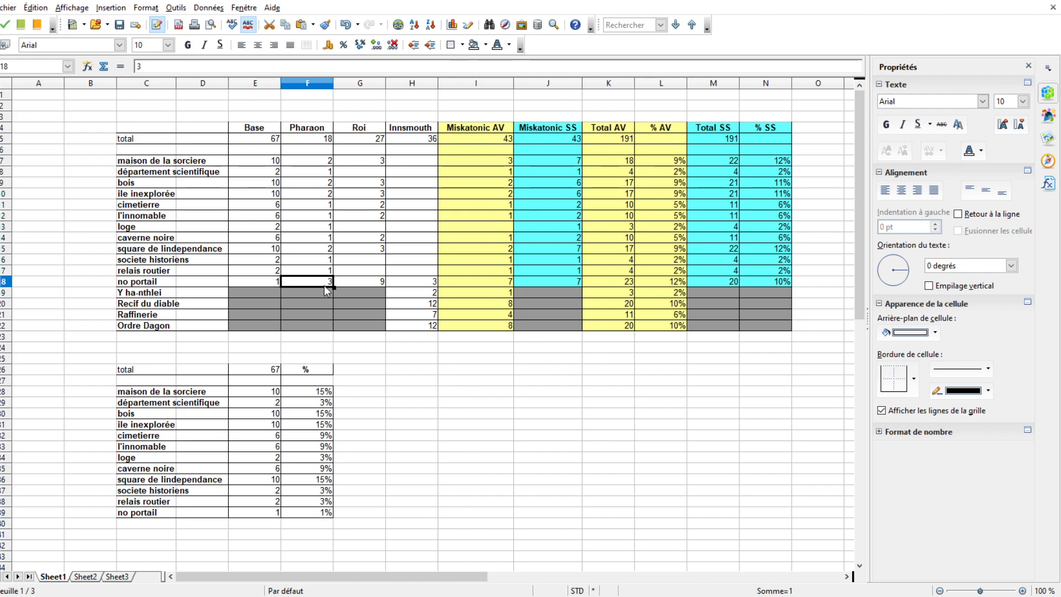
pyautogui.click(378, 288)
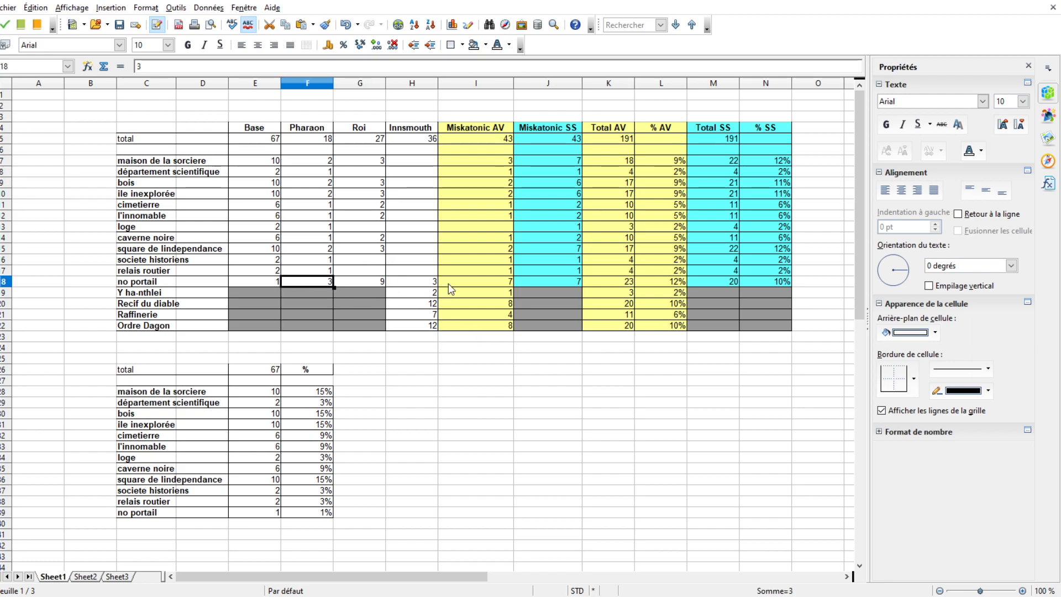
pyautogui.click(429, 284)
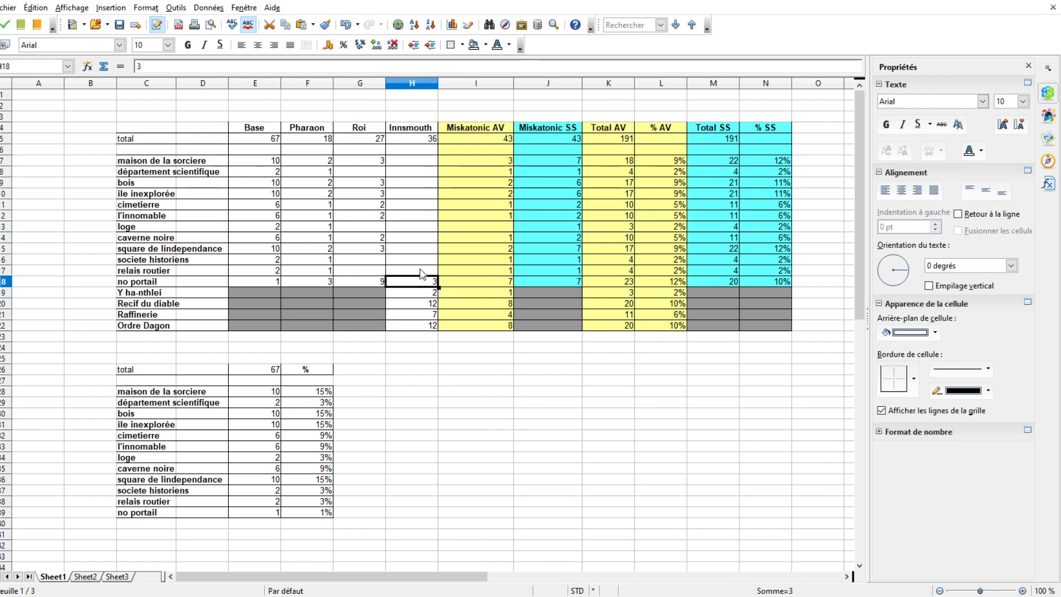
# - Match the Innsmouth gate counts to their locations Ordre Dagon, Recif du diable, Y ha-nthlei and Raffinerie
pyautogui.moveTo(422, 298); pyautogui.dragTo(422, 325)
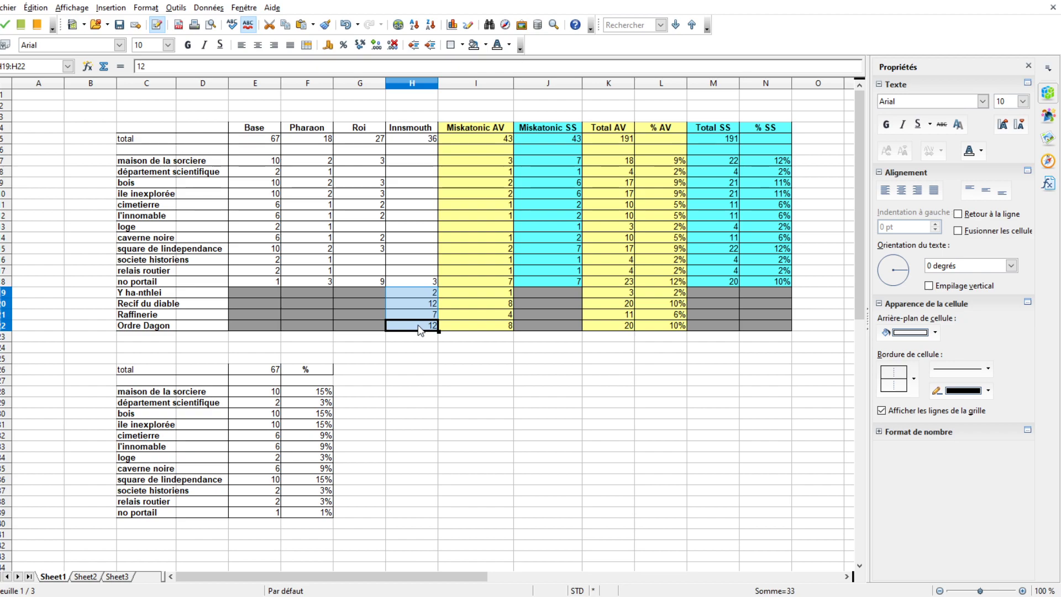
pyautogui.click(431, 347)
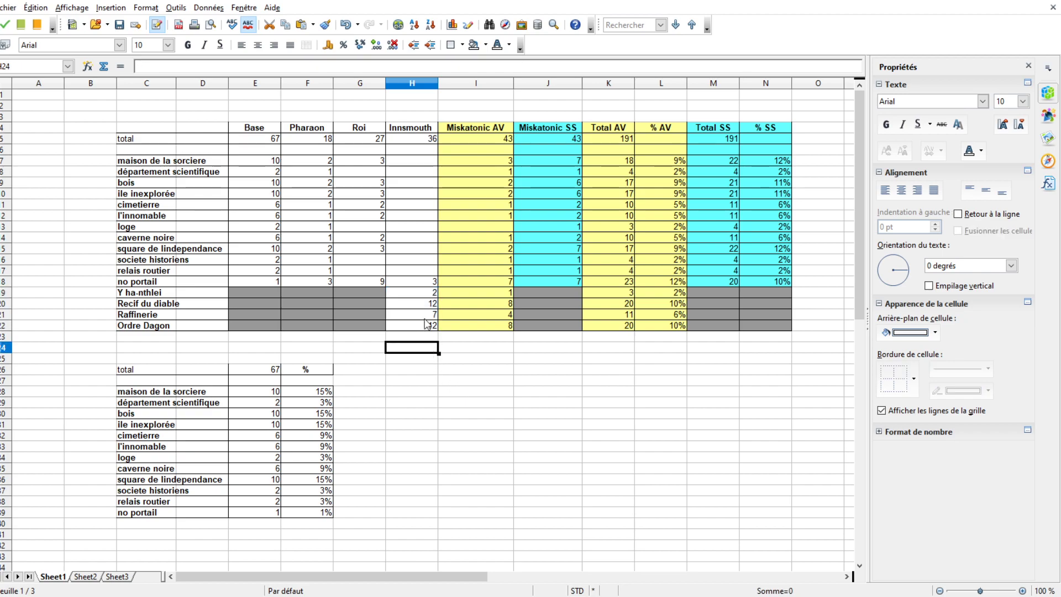
pyautogui.click(423, 326)
pyautogui.click(179, 329)
pyautogui.click(162, 328)
pyautogui.click(417, 305)
pyautogui.hotkey('ctrl', 'Left')
pyautogui.click(409, 294)
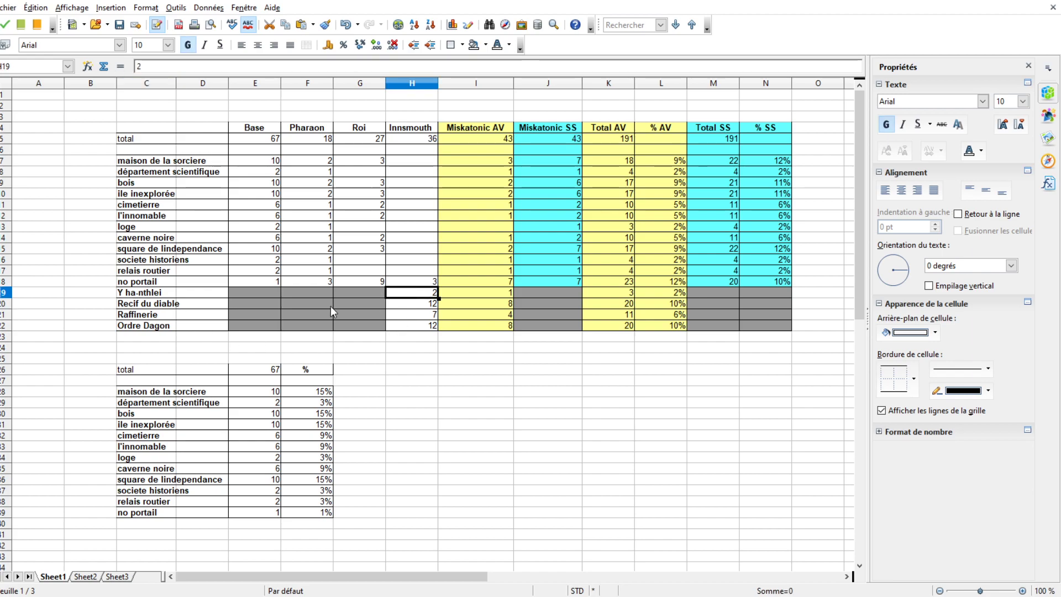
pyautogui.hotkey('ctrl', 'Left')
pyautogui.click(409, 315)
pyautogui.hotkey('ctrl', 'Left')
pyautogui.click(412, 369)
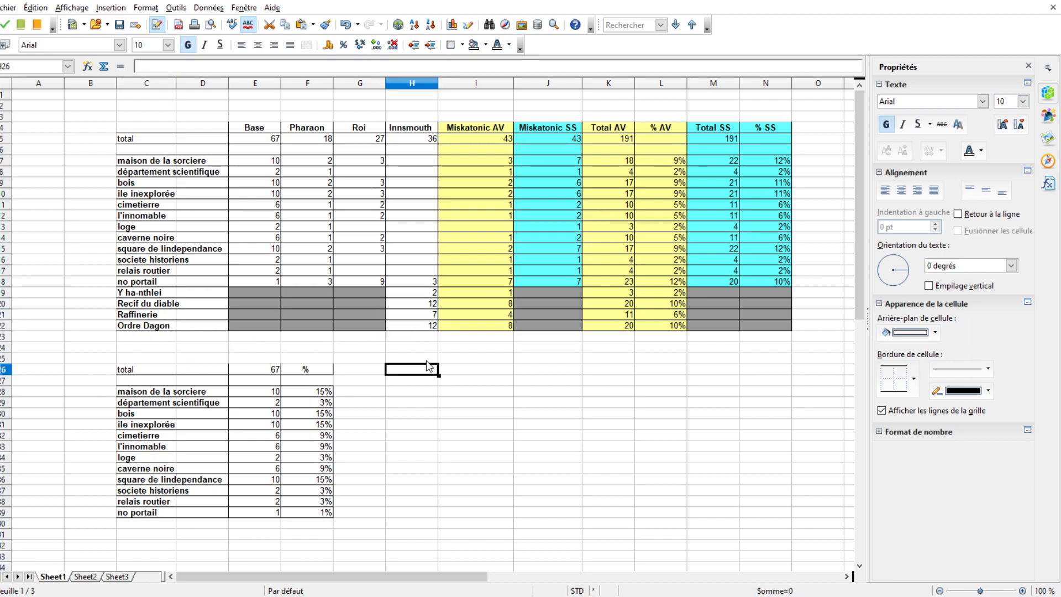
# - Compare the Base and Innsmouth columns, and check the Base counts against the lower table's percentages
pyautogui.moveTo(259, 140); pyautogui.dragTo(268, 303)
pyautogui.moveTo(416, 132); pyautogui.dragTo(430, 323)
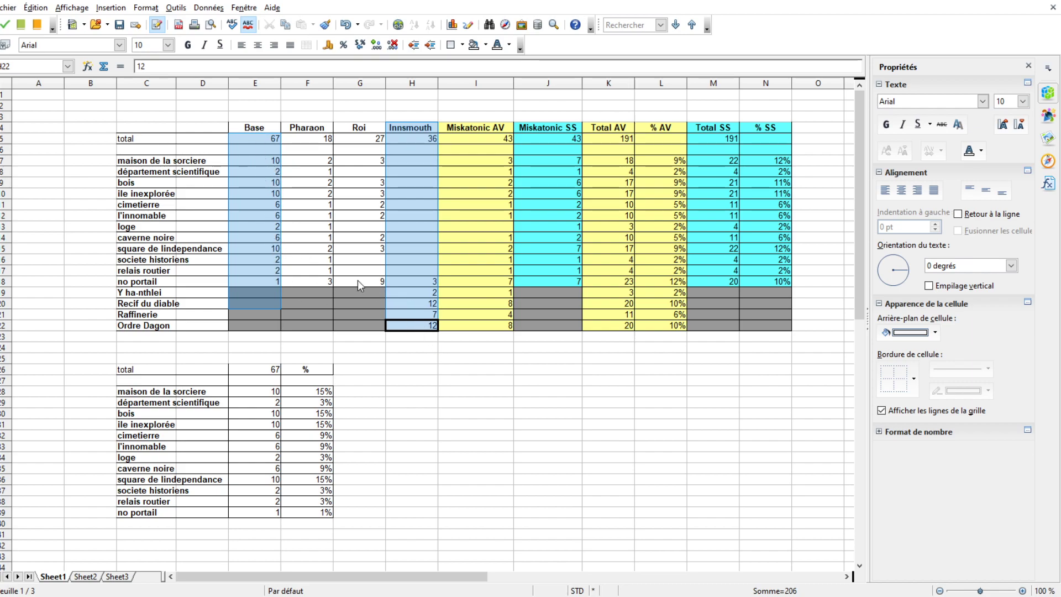
pyautogui.click(266, 248)
pyautogui.press('Up')
pyautogui.press('Up')
pyautogui.press('Up')
pyautogui.press('Up')
pyautogui.press('Up')
pyautogui.press('Up')
pyautogui.press('Up')
pyautogui.press('Up')
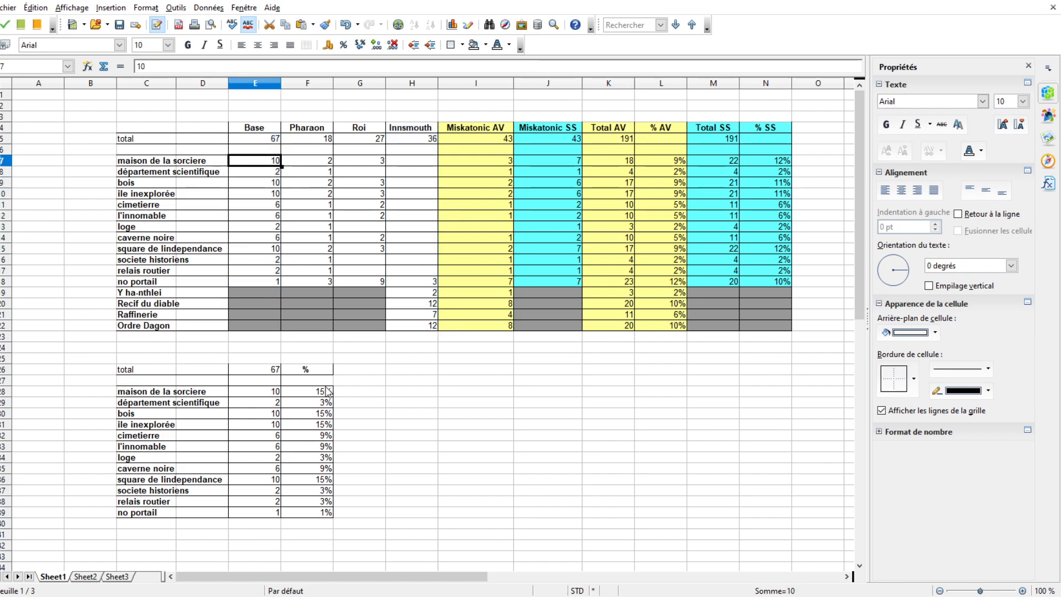
pyautogui.click(315, 414)
# - Review the Innsmouth gate counts for Recif du diable and Ordre Dagon, and the column's empty cells above no portail
pyautogui.click(411, 326)
pyautogui.press('Up')
pyautogui.press('Up')
pyautogui.hotkey('ctrl', 'Left')
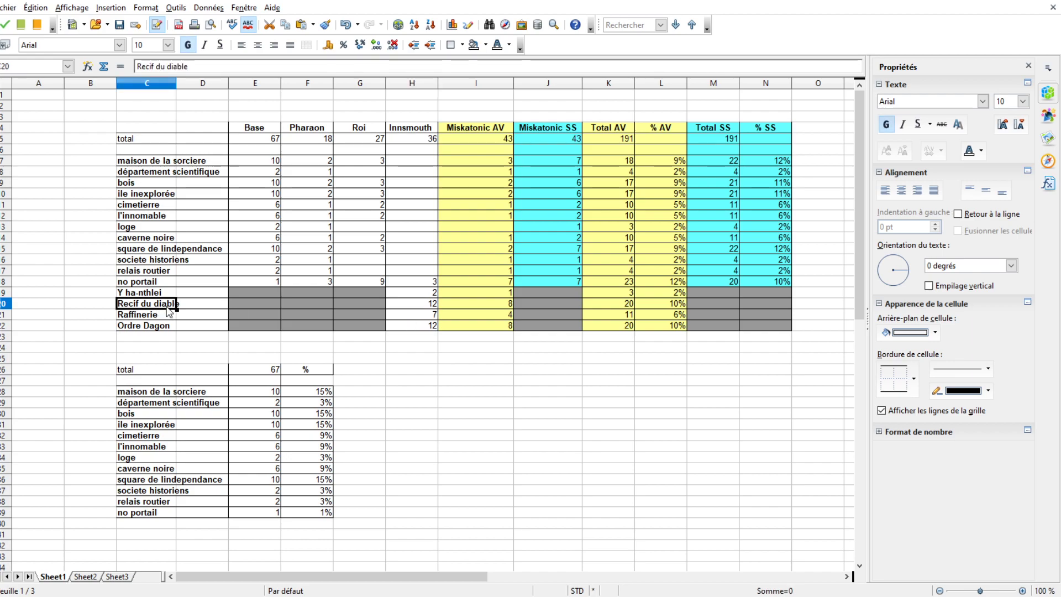
pyautogui.click(398, 323)
pyautogui.click(162, 326)
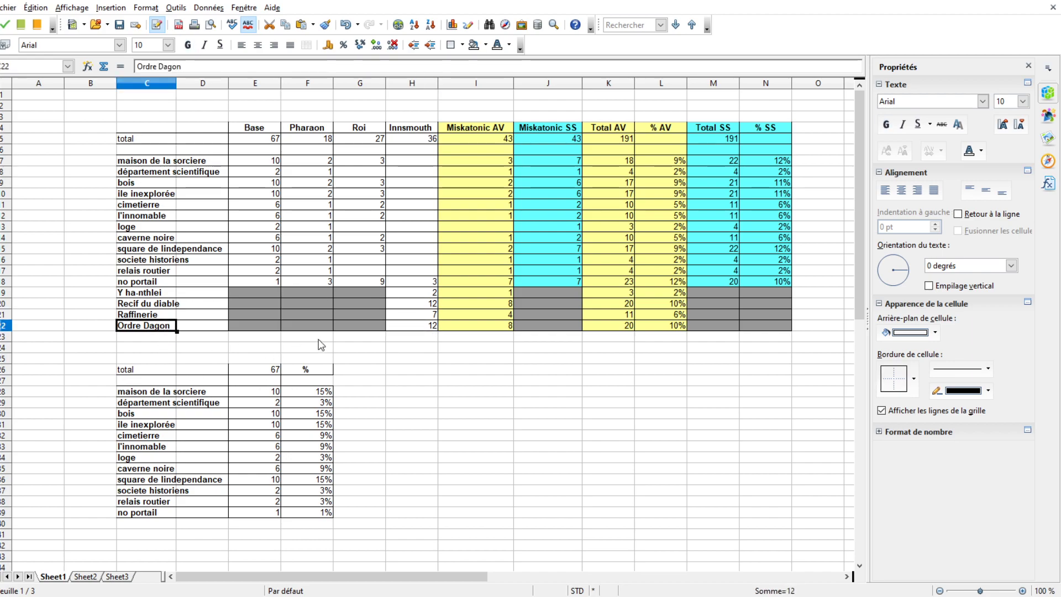
pyautogui.click(411, 280)
pyautogui.hotkey('ctrl', 'Up')
pyautogui.press('Down')
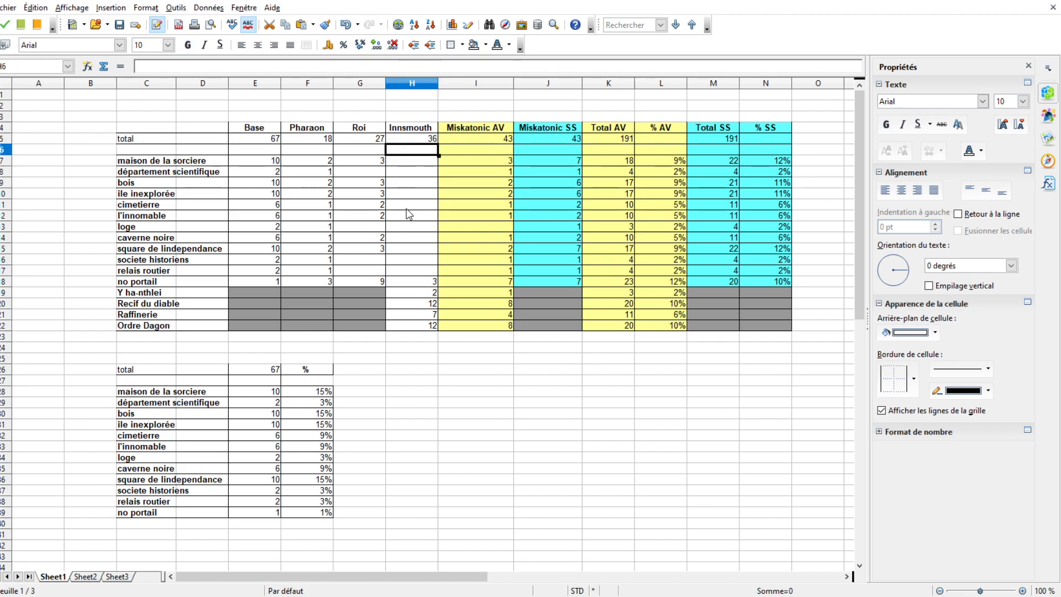
pyautogui.click(420, 302)
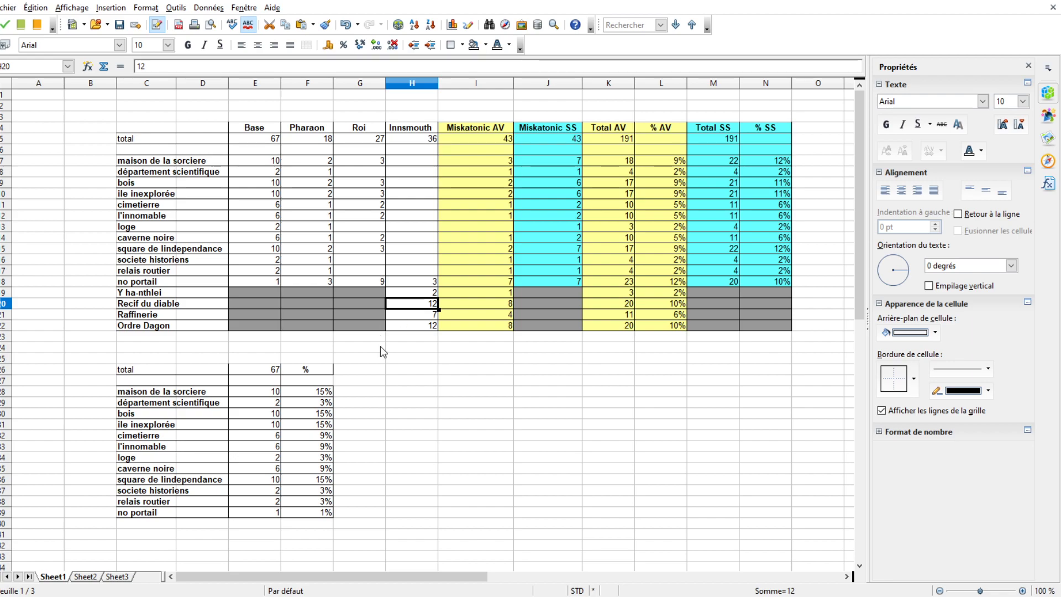
pyautogui.click(422, 325)
pyautogui.click(412, 305)
pyautogui.click(166, 308)
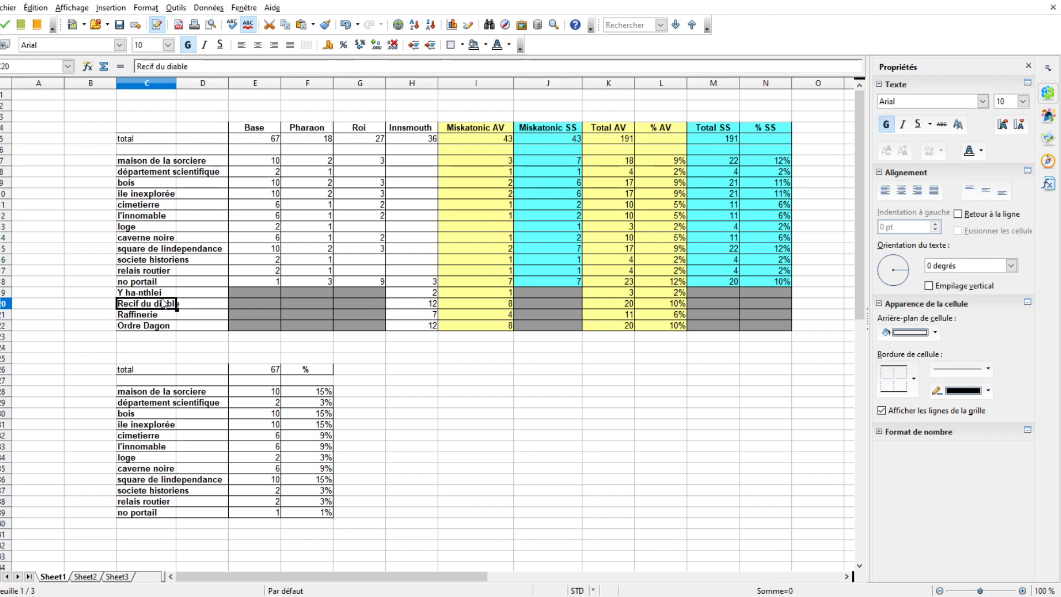
# - Compare the Base column's counts from the total row down with the Innsmouth column's counts down to Ordre Dagon
pyautogui.click(412, 331)
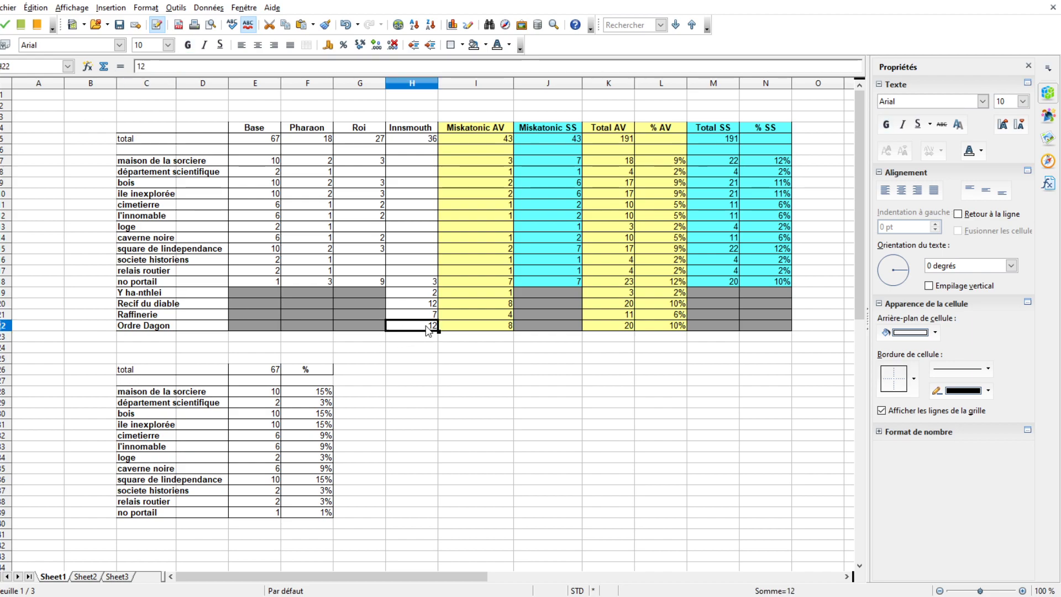
pyautogui.moveTo(259, 138); pyautogui.dragTo(256, 304)
pyautogui.keyDown('ctrl'); pyautogui.moveTo(411, 182); pyautogui.dragTo(433, 349); pyautogui.keyUp('ctrl')
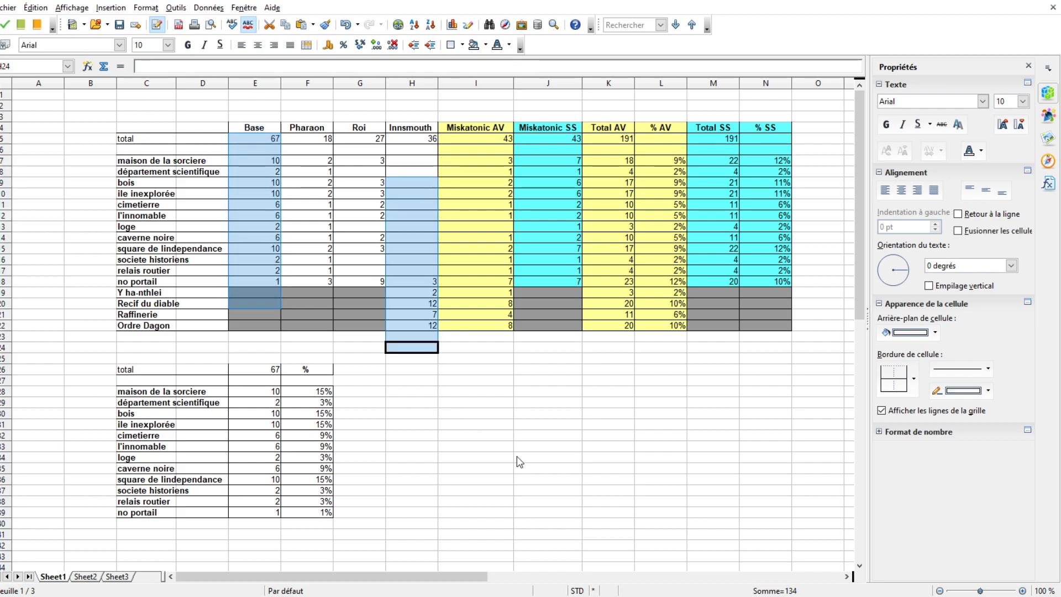
pyautogui.click(426, 345)
pyautogui.press('Up')
pyautogui.press('Up')
pyautogui.press('Up')
pyautogui.press('Up')
pyautogui.click(417, 330)
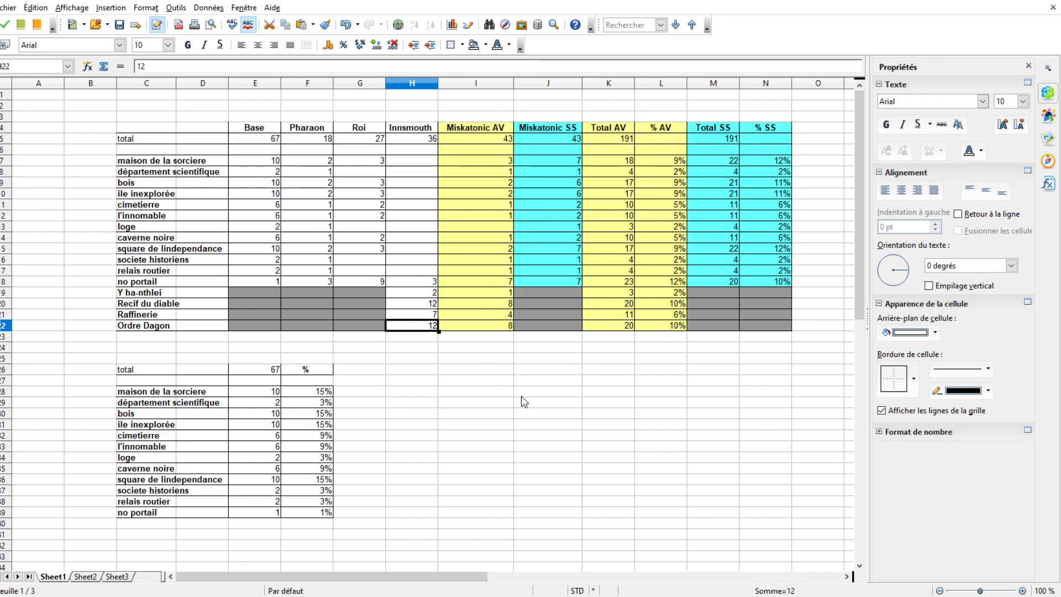
# - Read the Innsmouth counts for no portail, Y ha-nthlei, Recif du diable, Raffinerie and Ordre Dagon one by one
pyautogui.click(431, 274)
pyautogui.click(429, 293)
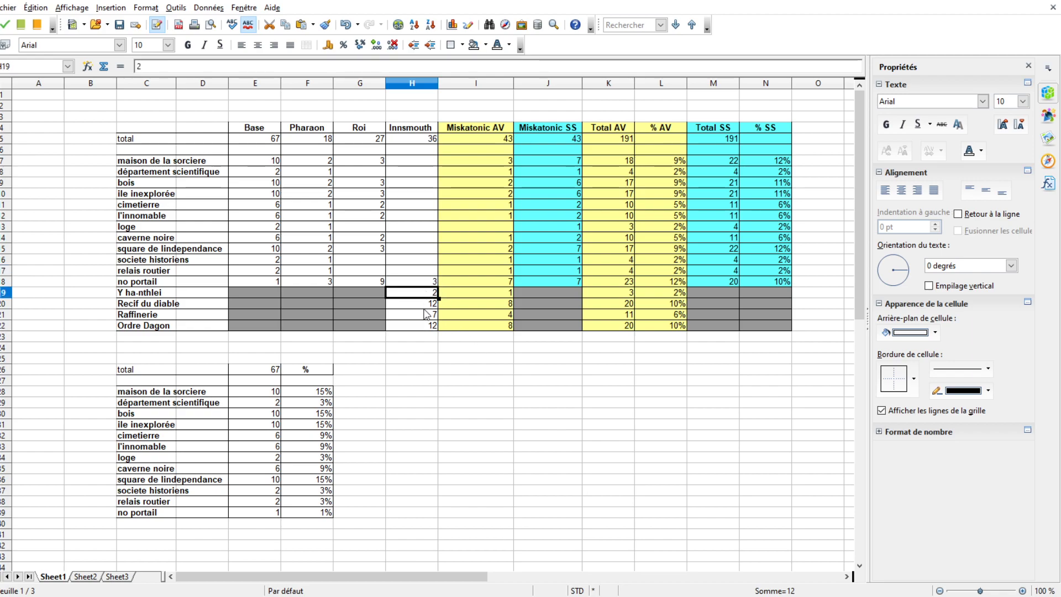
pyautogui.click(418, 281)
pyautogui.write('3')
pyautogui.press('Return')
pyautogui.click(420, 319)
pyautogui.click(417, 282)
pyautogui.click(420, 318)
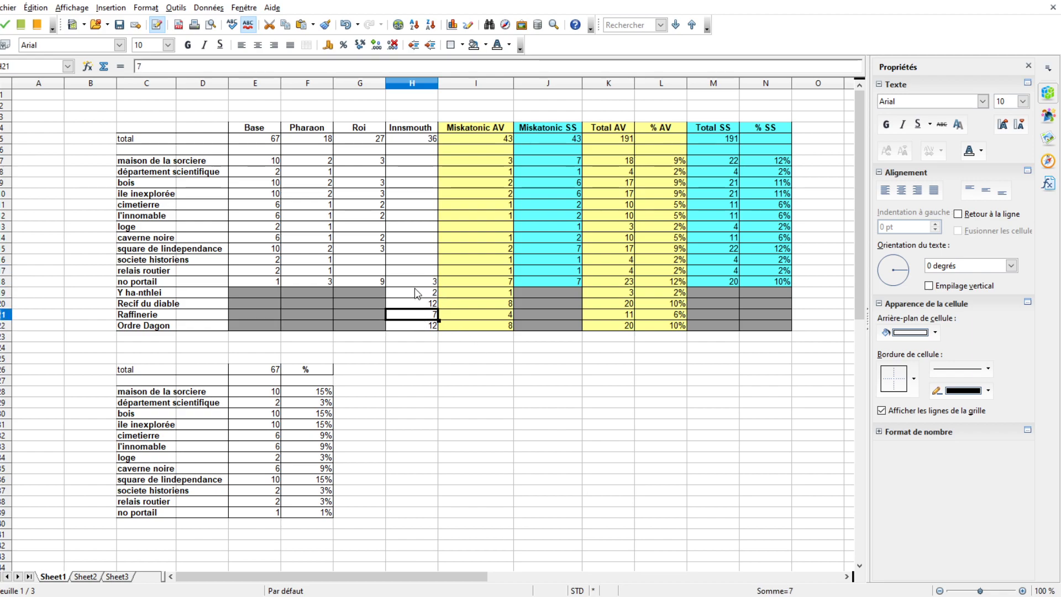
pyautogui.click(407, 304)
pyautogui.click(410, 326)
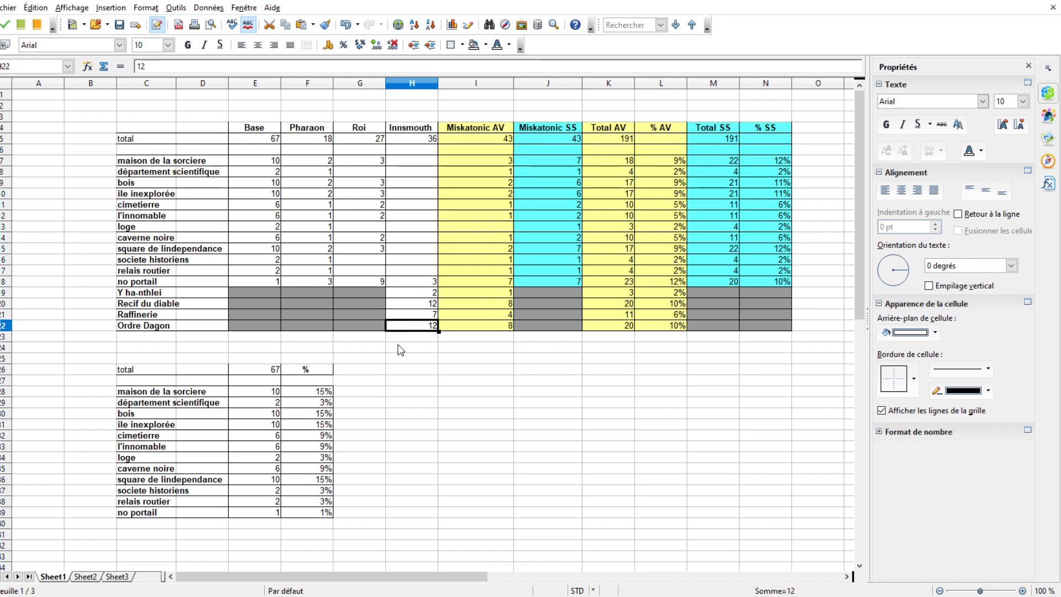
pyautogui.click(426, 293)
pyautogui.click(431, 315)
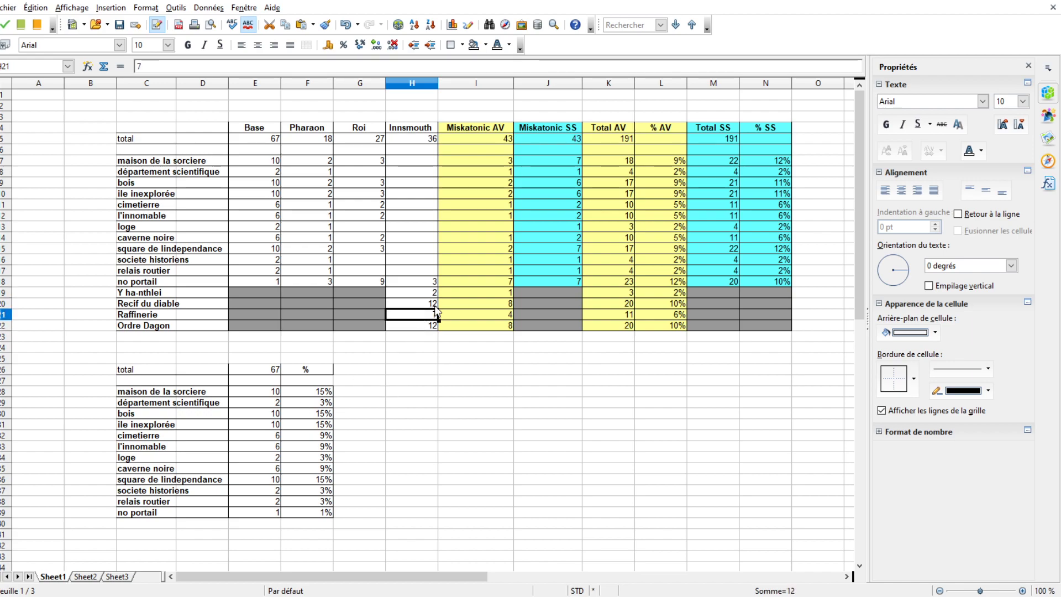
pyautogui.click(420, 337)
pyautogui.click(422, 306)
pyautogui.press('Up')
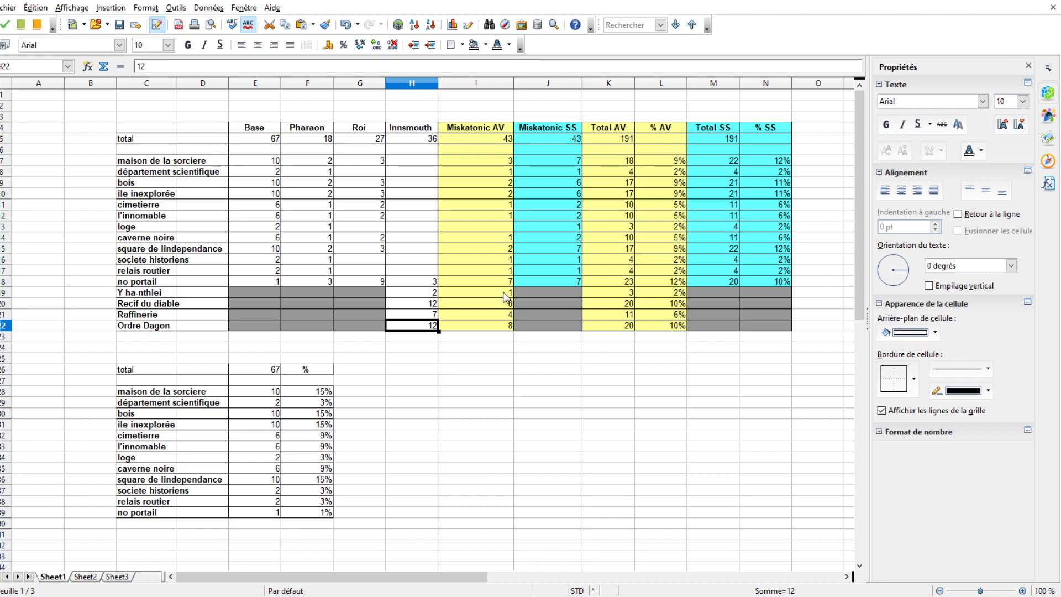
# - Review the upper table's column headings from Base to % SS, along with the Roi count for ile inexplorée
pyautogui.click(339, 195)
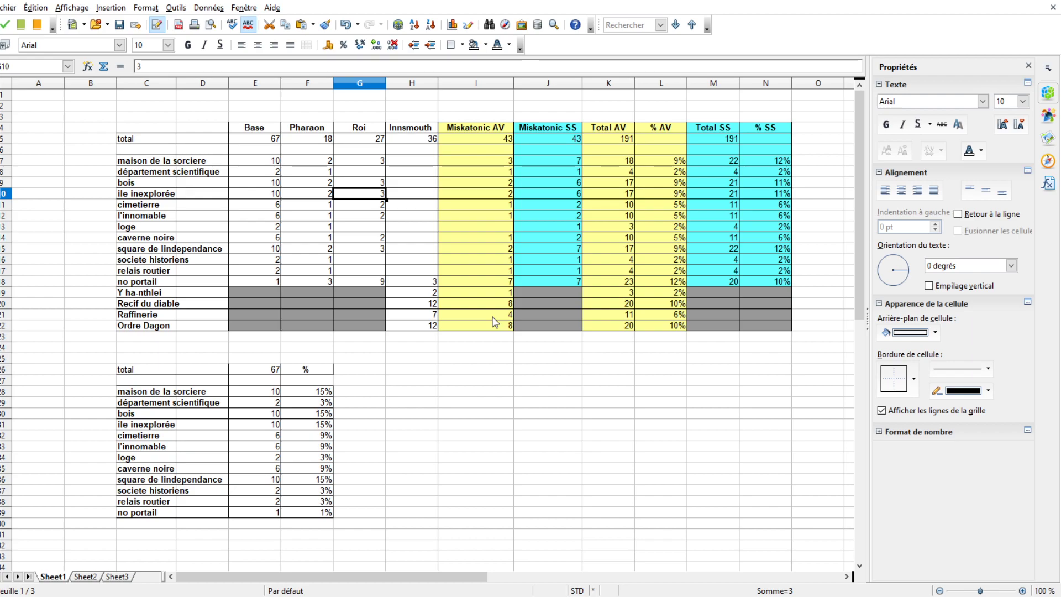
pyautogui.moveTo(476, 347); pyautogui.dragTo(475, 358)
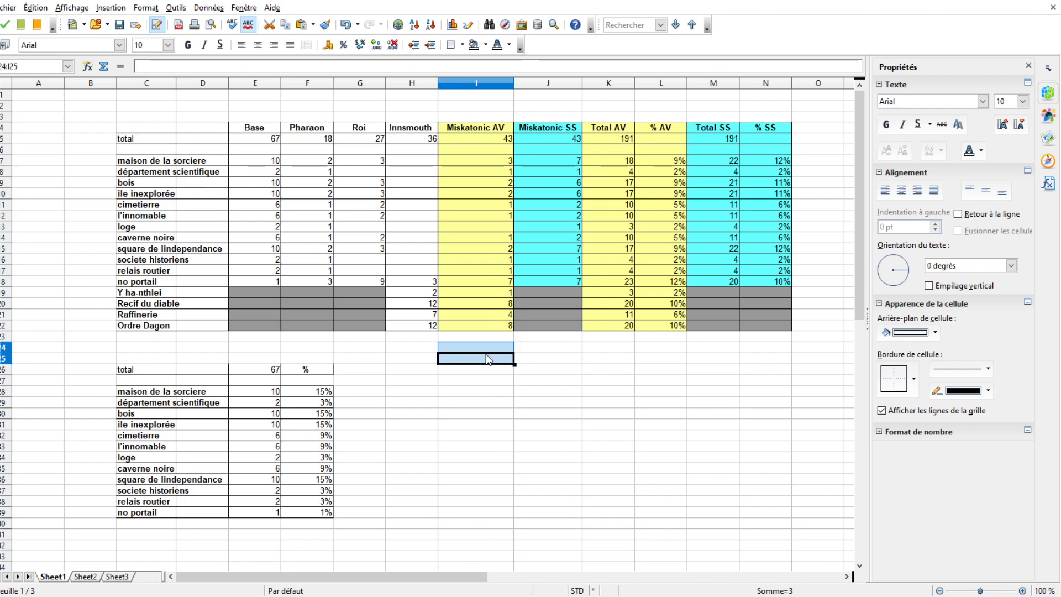
pyautogui.moveTo(254, 128); pyautogui.dragTo(608, 127)
pyautogui.moveTo(713, 118); pyautogui.dragTo(765, 127)
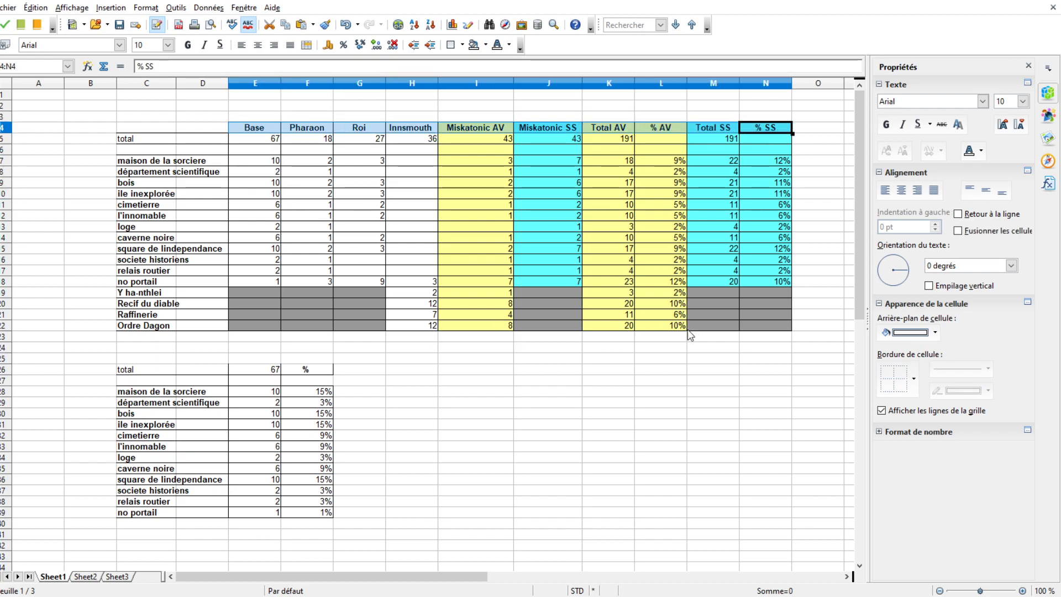
pyautogui.click(683, 338)
pyautogui.click(551, 349)
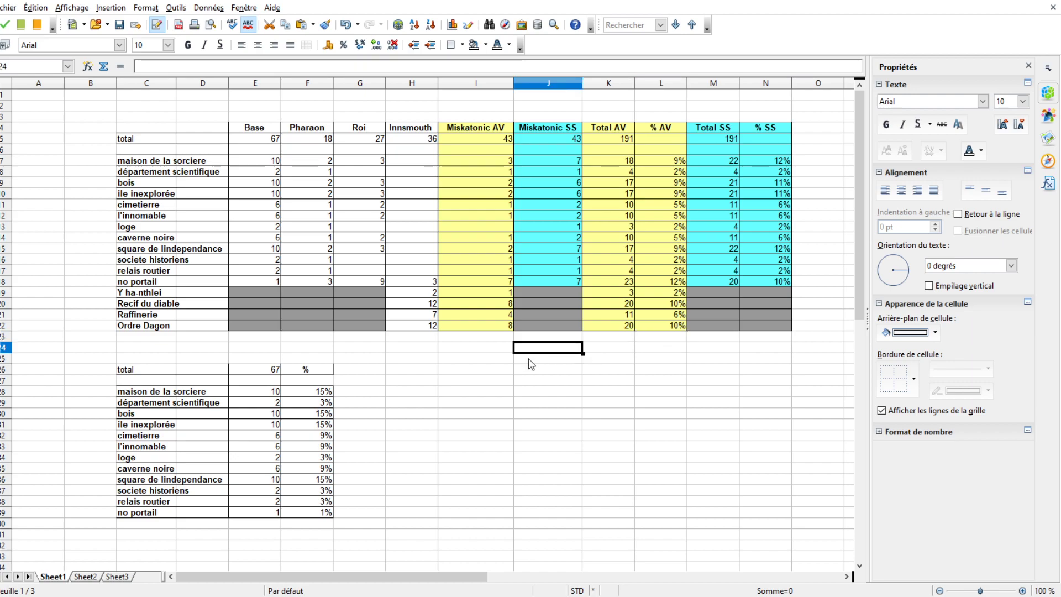
# - Compare the Innsmouth counts for Recif du diable and Raffinerie with sample counts in the Miskatonic SS, Roi and Base columns
pyautogui.click(434, 305)
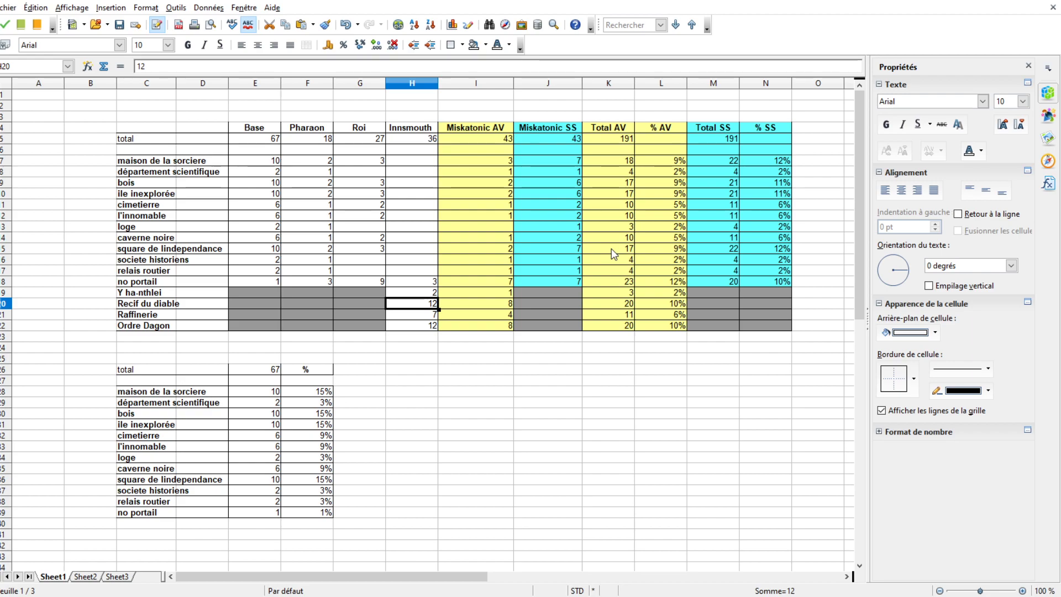
pyautogui.click(526, 257)
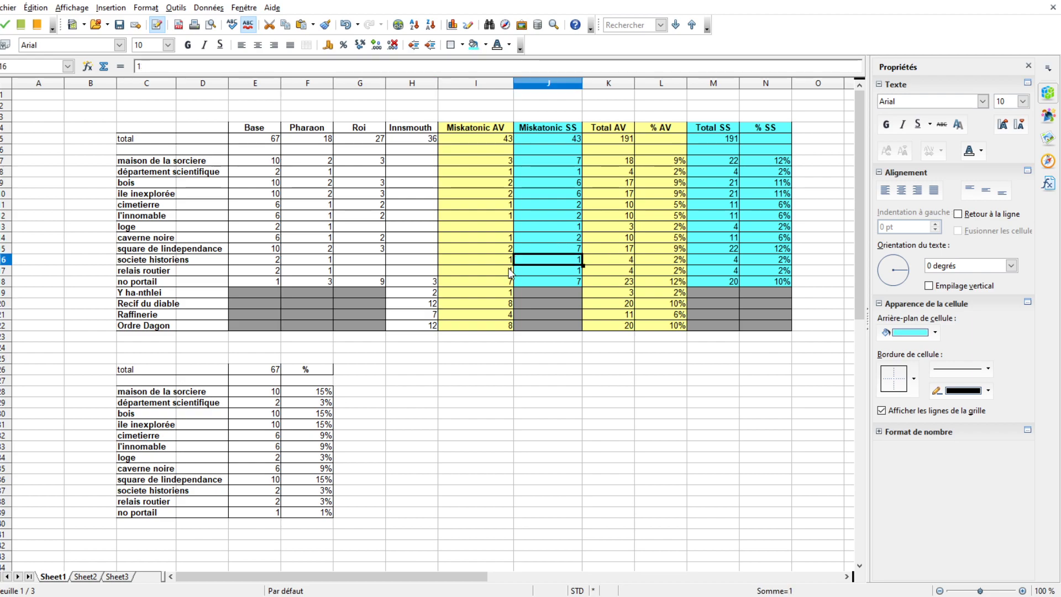
pyautogui.click(411, 319)
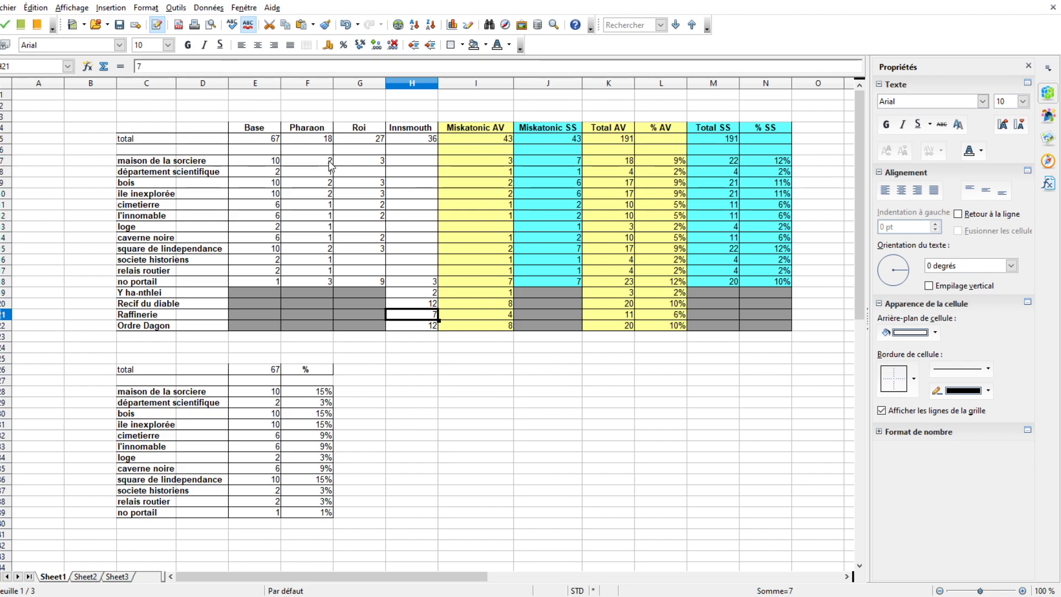
pyautogui.click(338, 194)
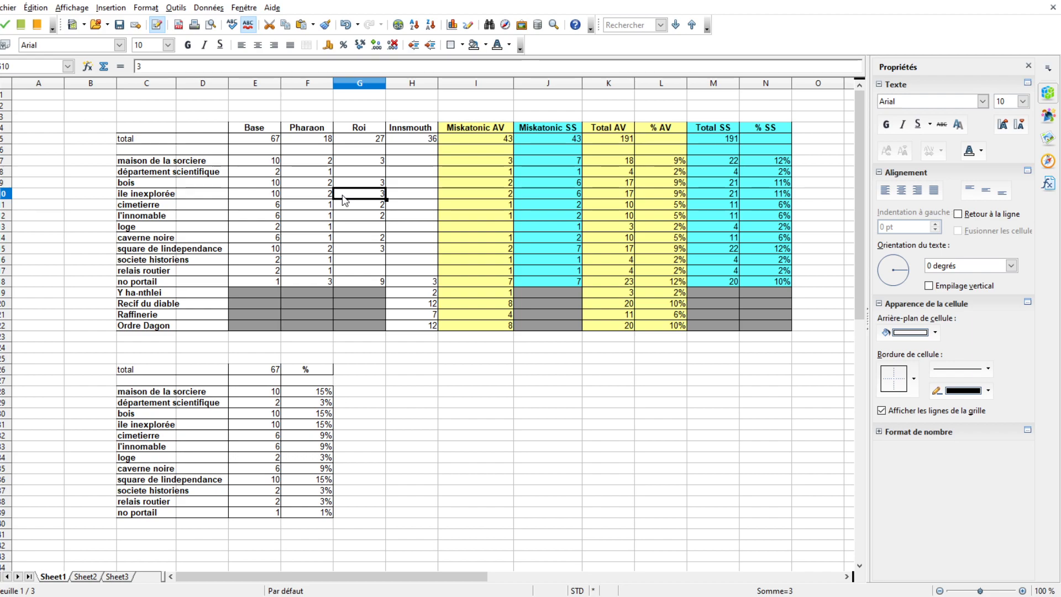
pyautogui.click(275, 205)
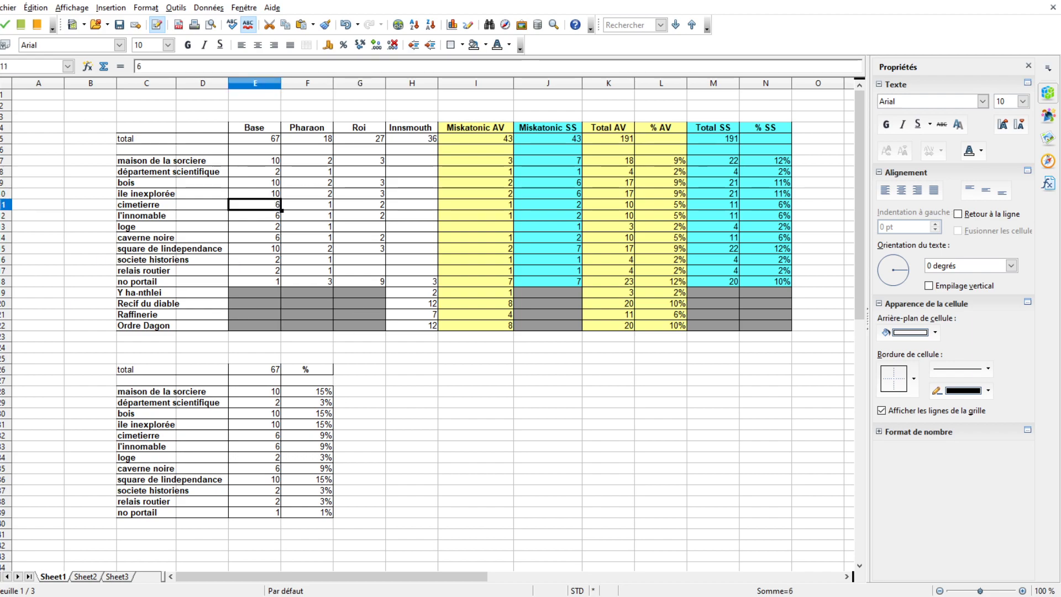
pyautogui.click(442, 303)
pyautogui.click(407, 314)
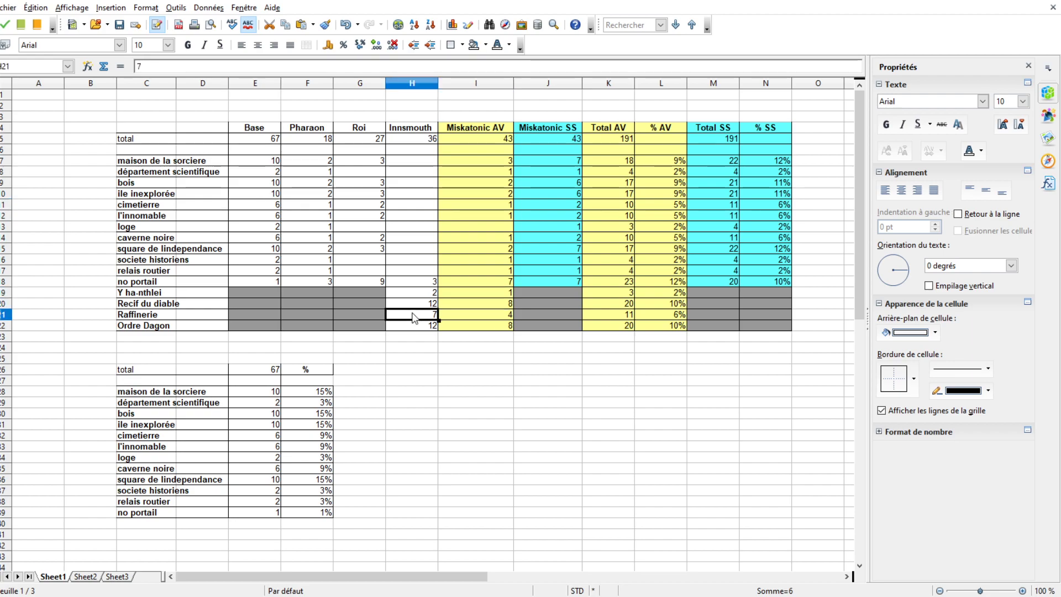
# - Go back and forth through the Innsmouth-only gate rows, and check the column's empty cells for square de lindependance and caverne noire
pyautogui.press('Down')
pyautogui.press('Up')
pyautogui.press('Up')
pyautogui.press('Up')
pyautogui.press('Down')
pyautogui.press('Down')
pyautogui.press('Down')
pyautogui.press('Up')
pyautogui.press('Up')
pyautogui.press('Up')
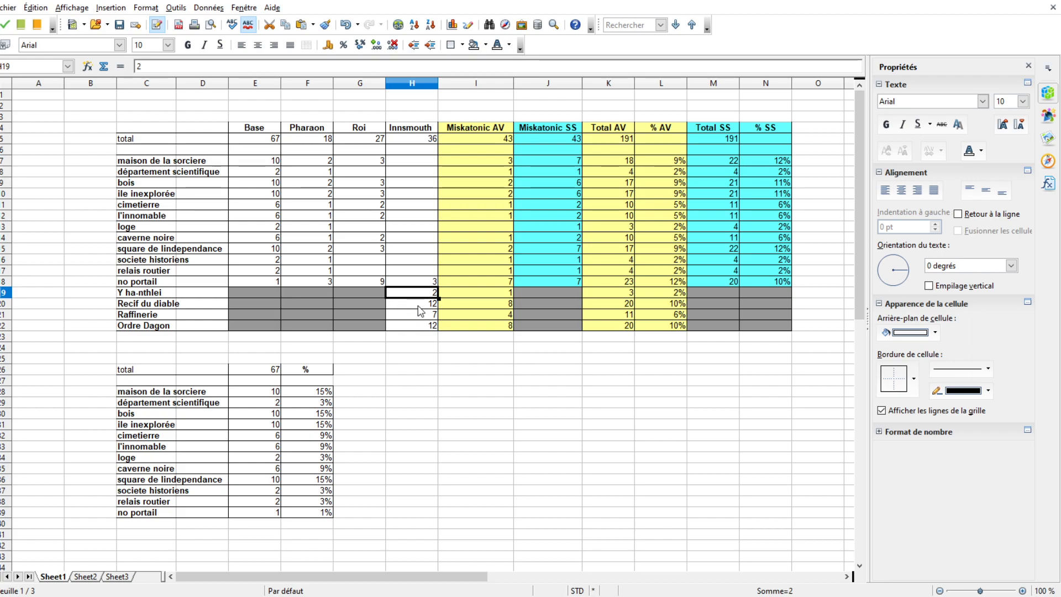
pyautogui.click(419, 307)
pyautogui.click(414, 253)
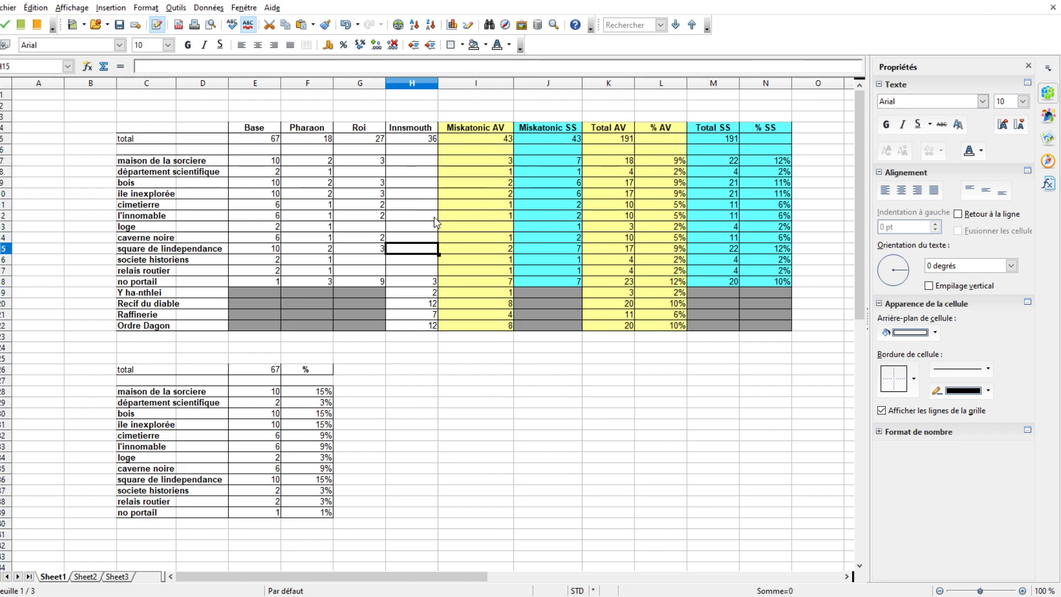
pyautogui.click(406, 237)
# - Check the Total AV formula in the total row against the totals from Base to Miskatonic AV
pyautogui.click(255, 143)
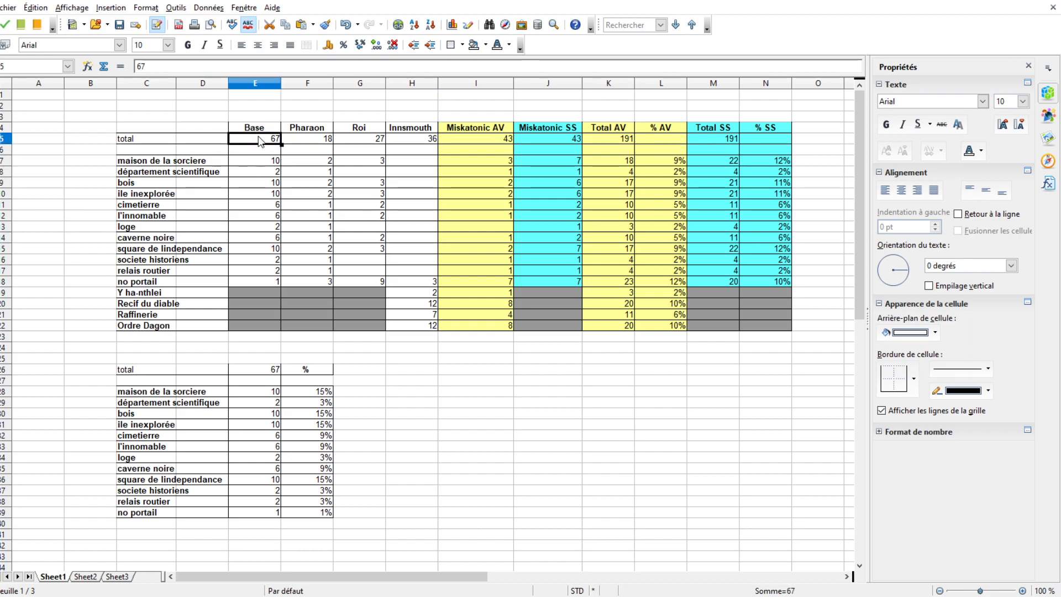
pyautogui.click(606, 142)
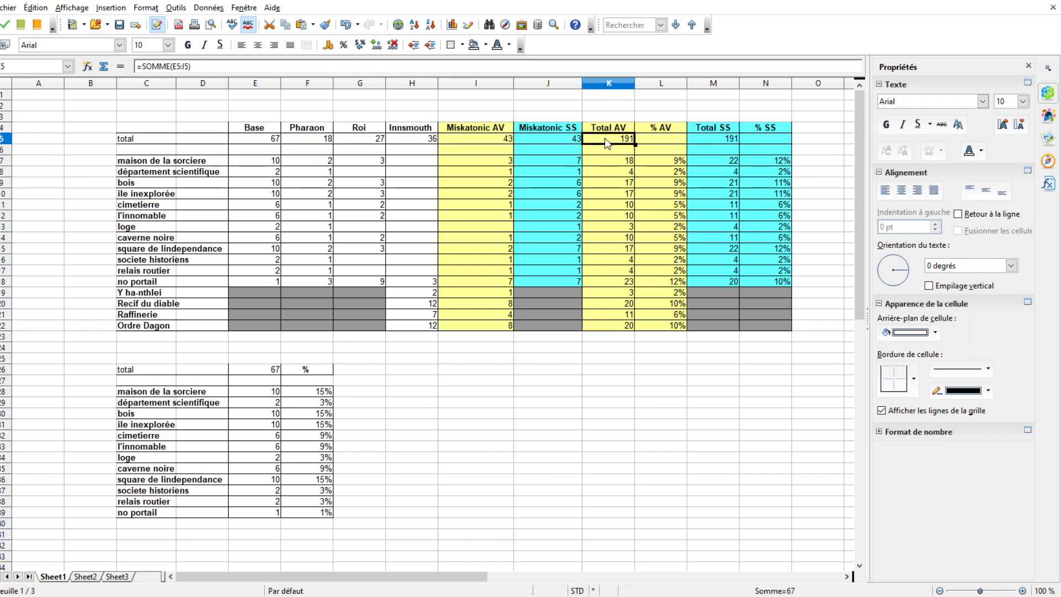
pyautogui.click(258, 133)
pyautogui.click(315, 131)
pyautogui.click(370, 130)
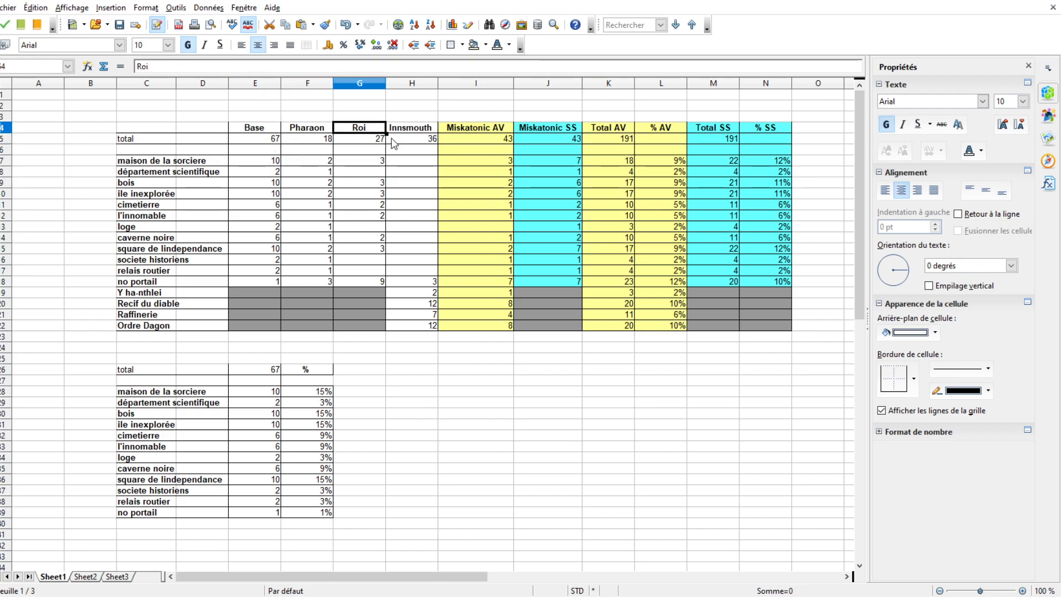
pyautogui.click(403, 131)
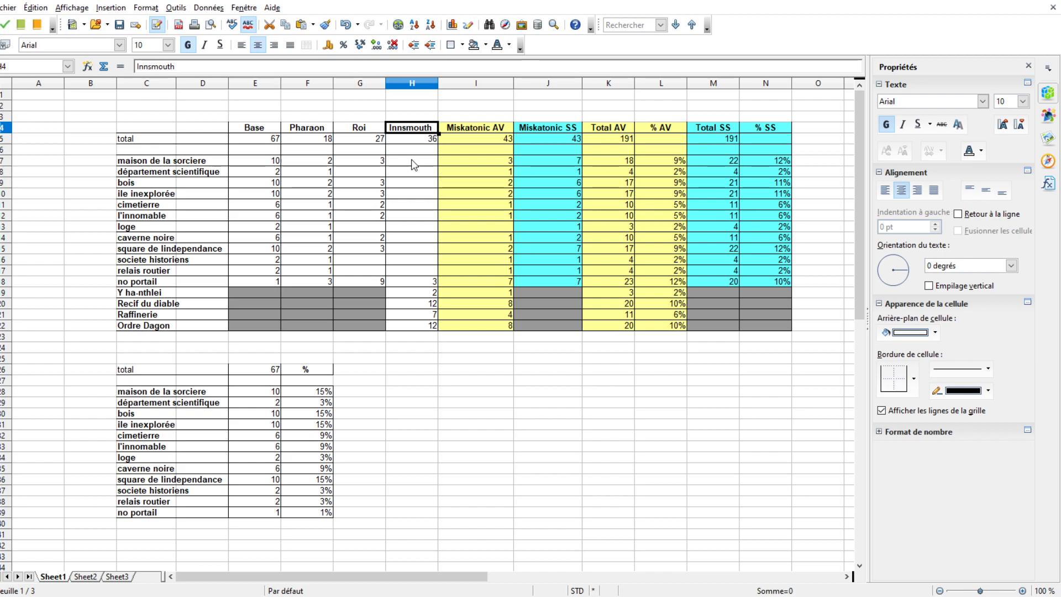
pyautogui.click(473, 132)
pyautogui.moveTo(468, 139); pyautogui.dragTo(279, 140)
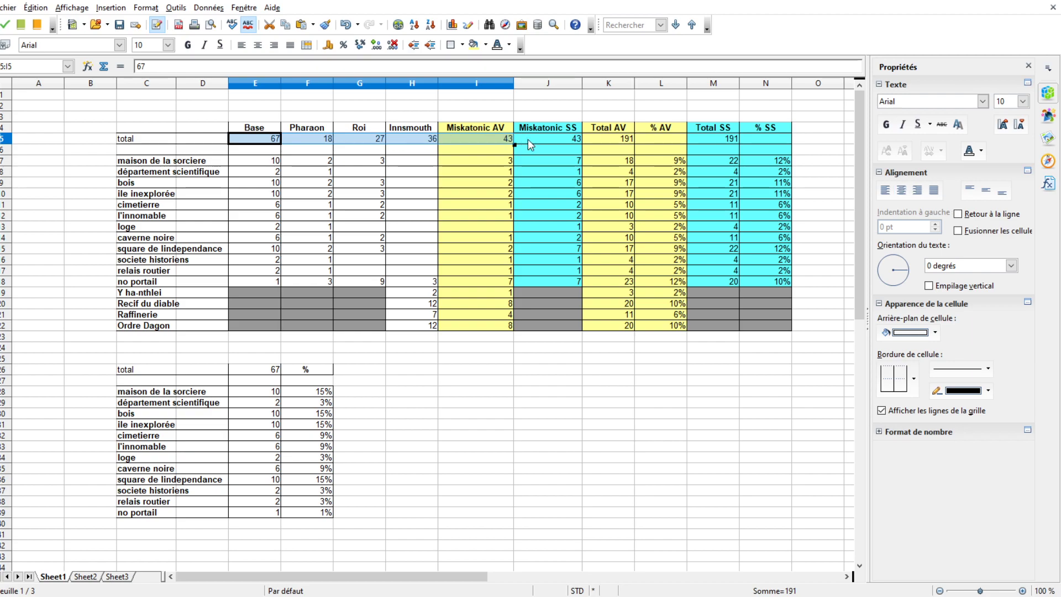
pyautogui.click(601, 140)
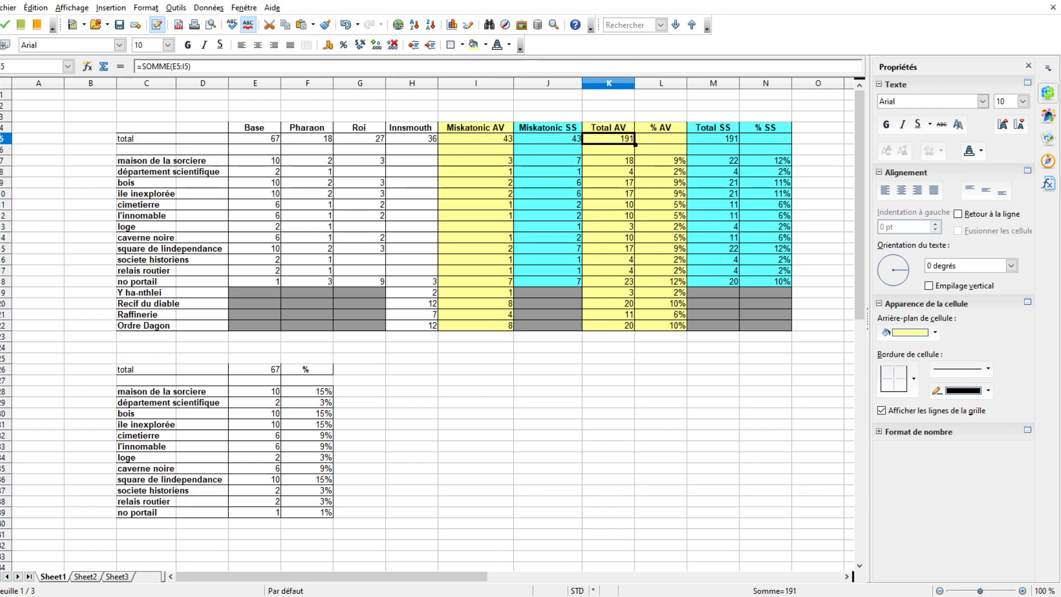
# - Inspect the % AV formula for caverne noire, and compare the Innsmouth gate counts with the overall Total AV
pyautogui.click(639, 239)
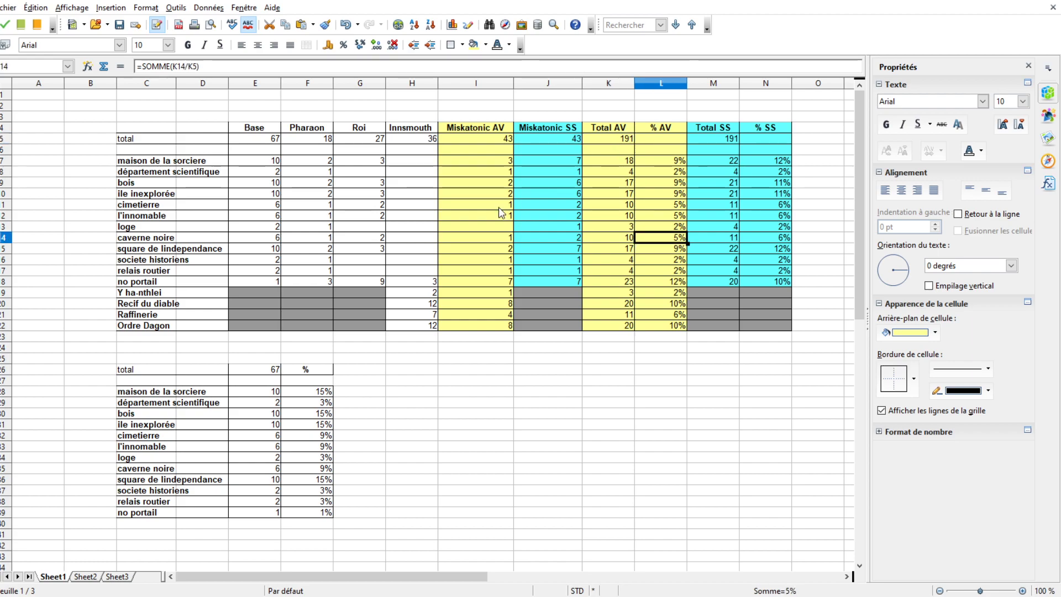
pyautogui.click(405, 326)
pyautogui.click(409, 307)
pyautogui.click(409, 326)
pyautogui.click(417, 318)
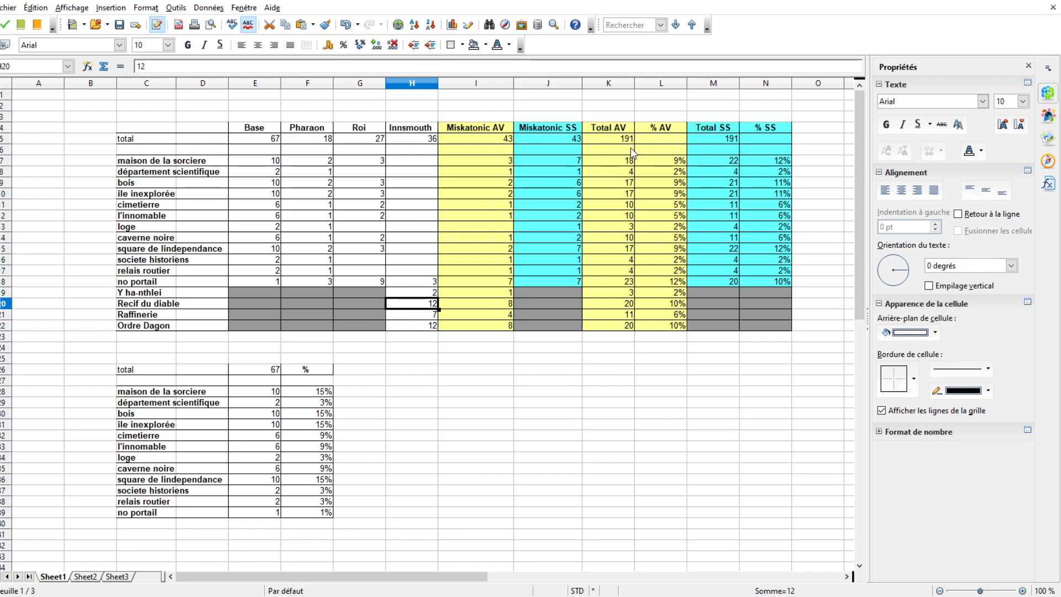
pyautogui.click(617, 140)
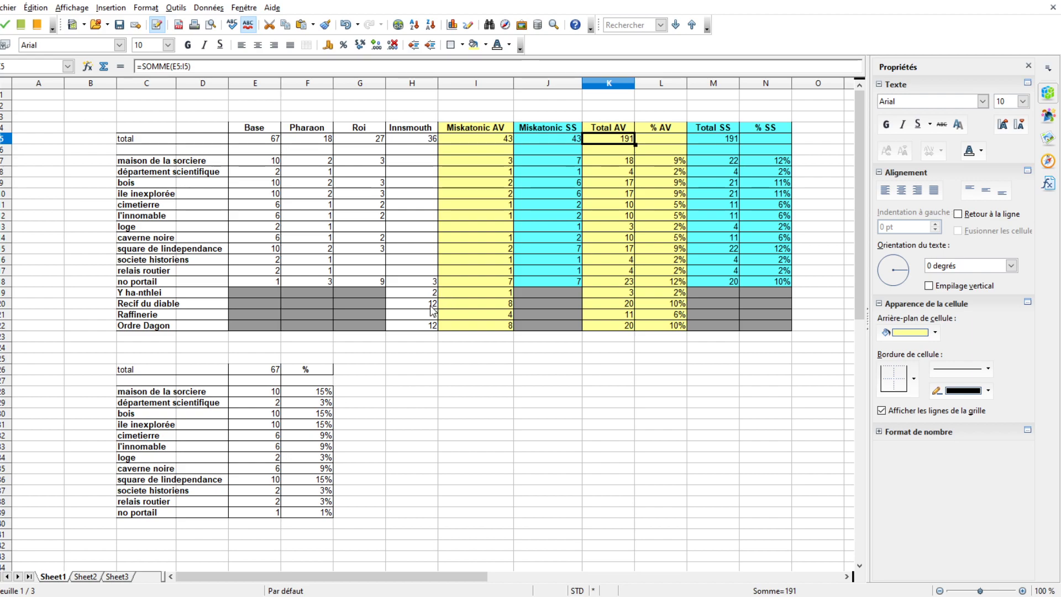
pyautogui.click(409, 128)
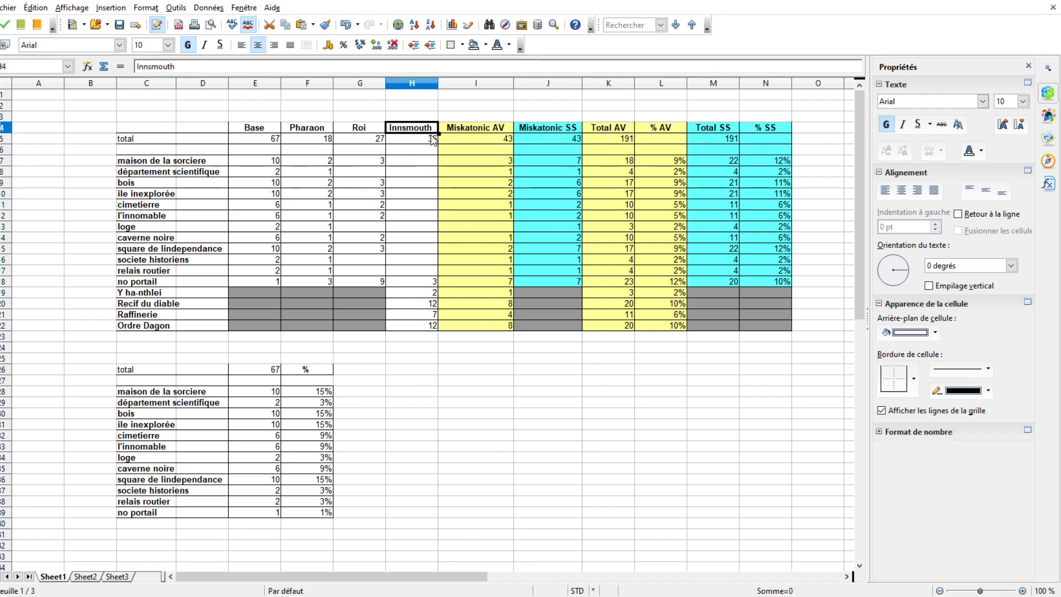
# - Review the Base to Miskatonic AV columns against the overall Total AV, and inspect the Total AV formula for maison de la sorciere
pyautogui.click(468, 203)
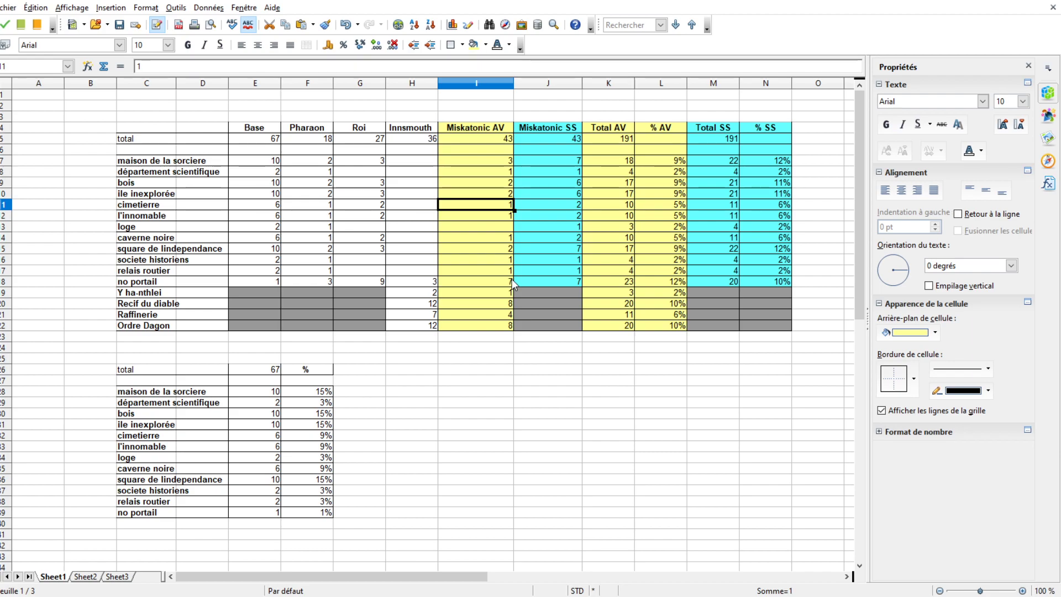
pyautogui.click(364, 238)
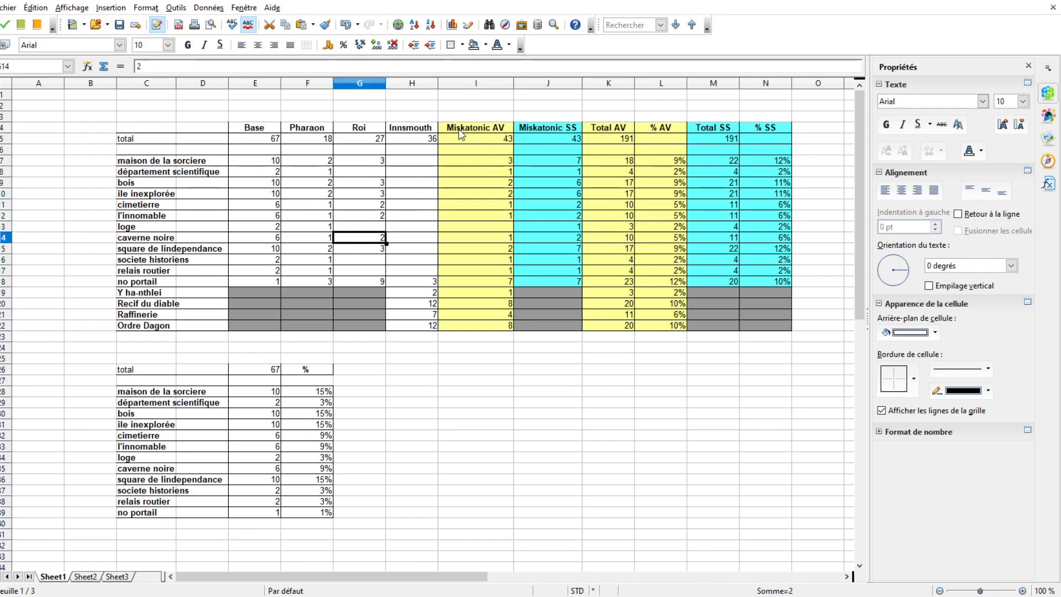
pyautogui.moveTo(260, 130); pyautogui.dragTo(474, 162)
pyautogui.click(605, 141)
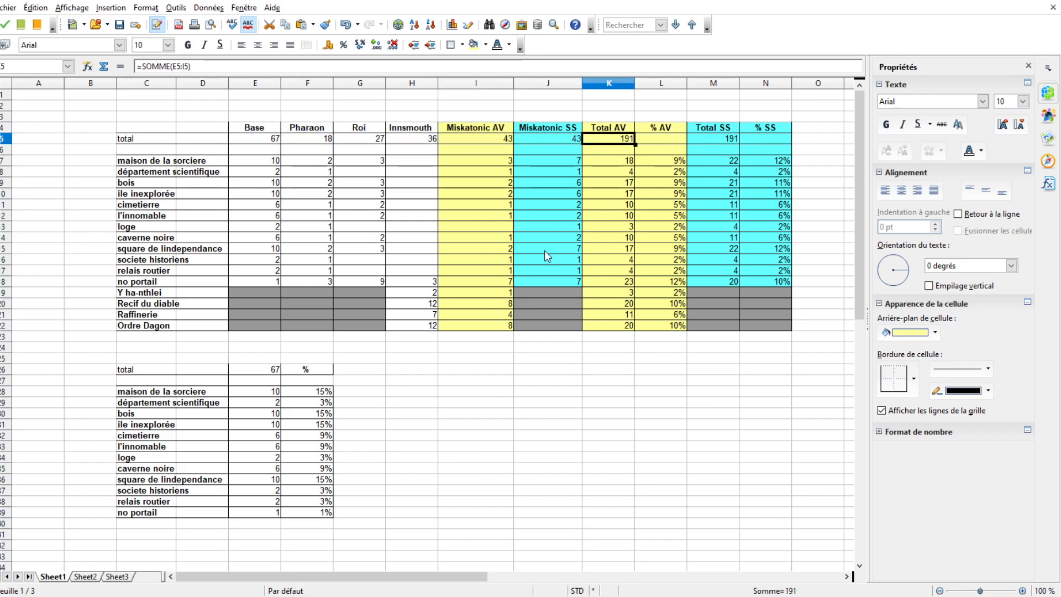
pyautogui.click(142, 162)
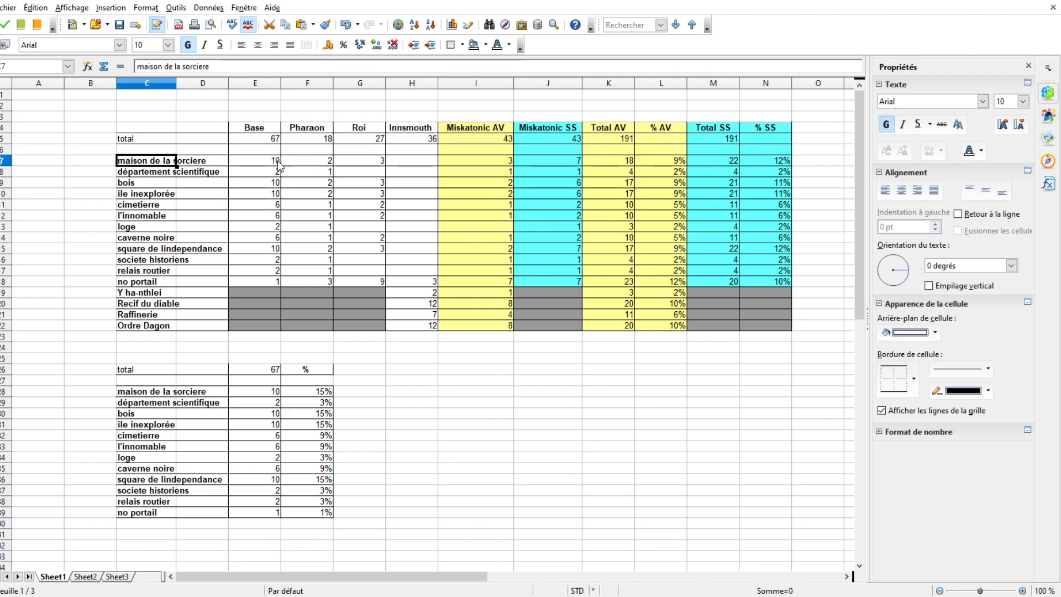
pyautogui.click(613, 164)
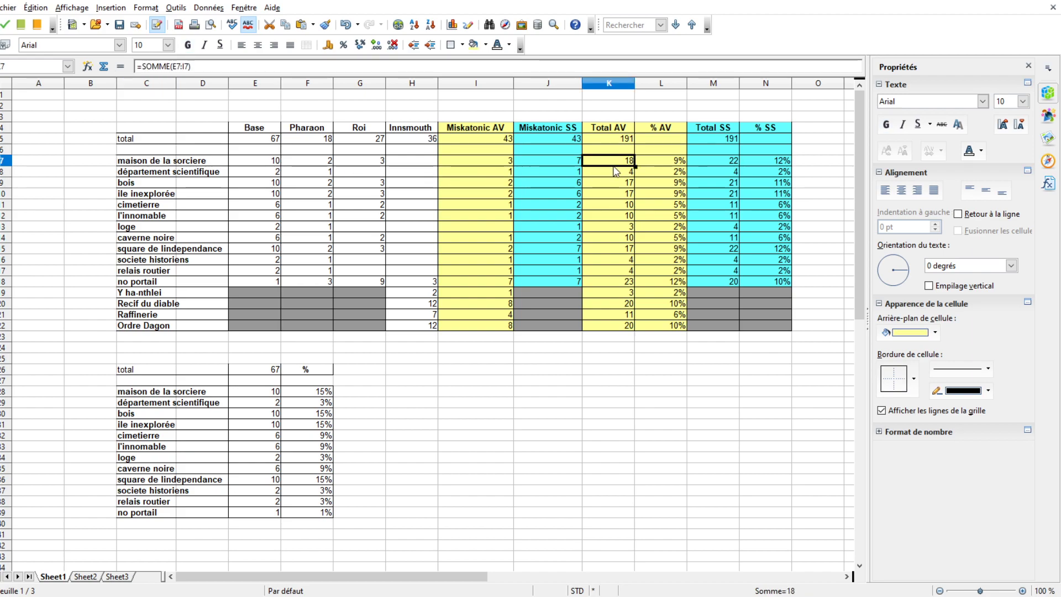
# - Inspect the Total AV formulas for département scientifique and bois, and check the sum of the % AV values down to Ordre Dagon
pyautogui.click(623, 171)
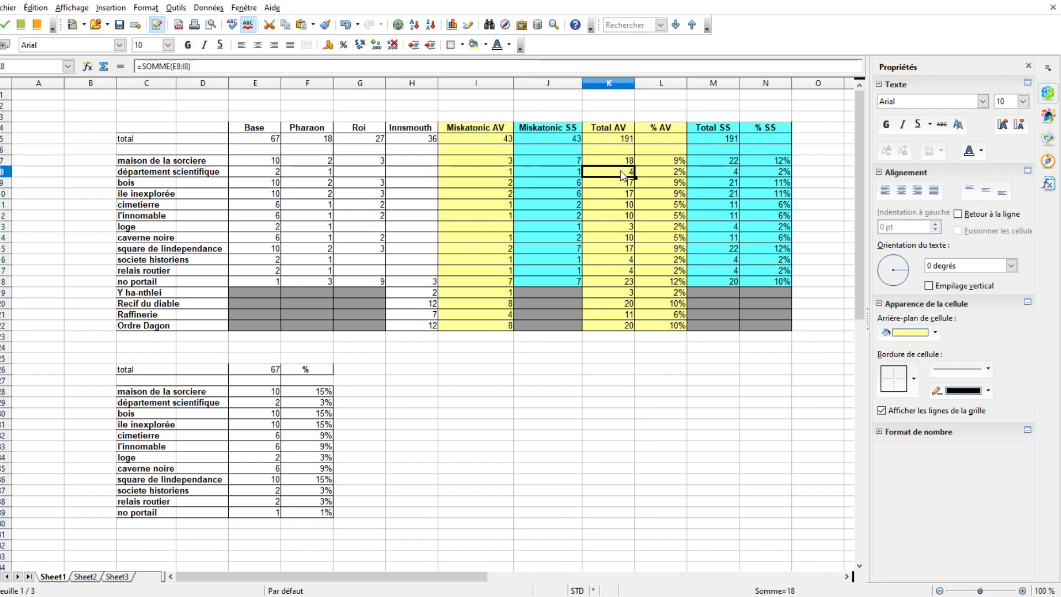
pyautogui.click(605, 183)
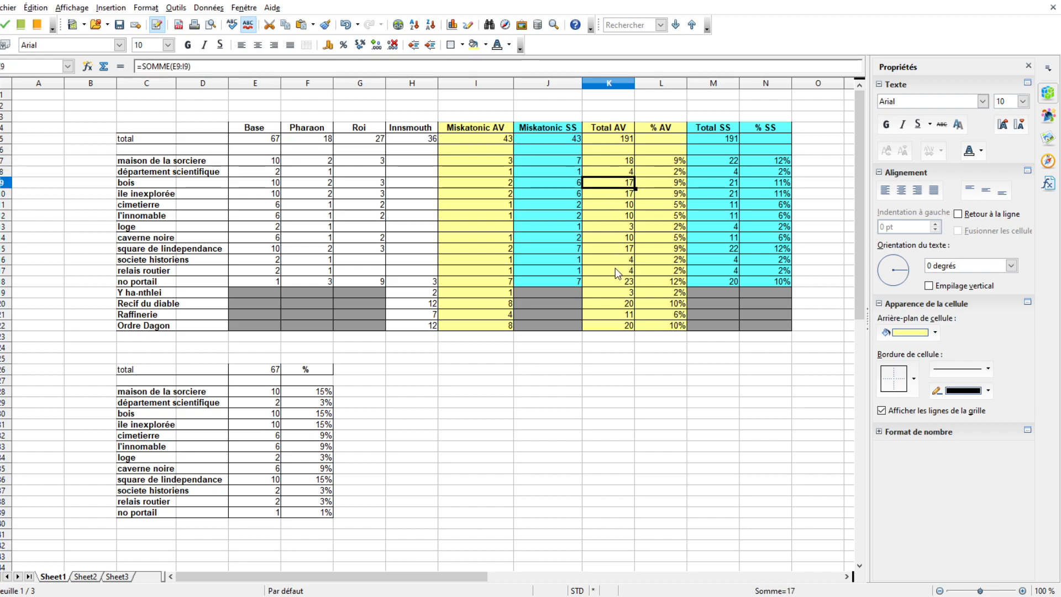
pyautogui.moveTo(671, 160); pyautogui.dragTo(663, 331)
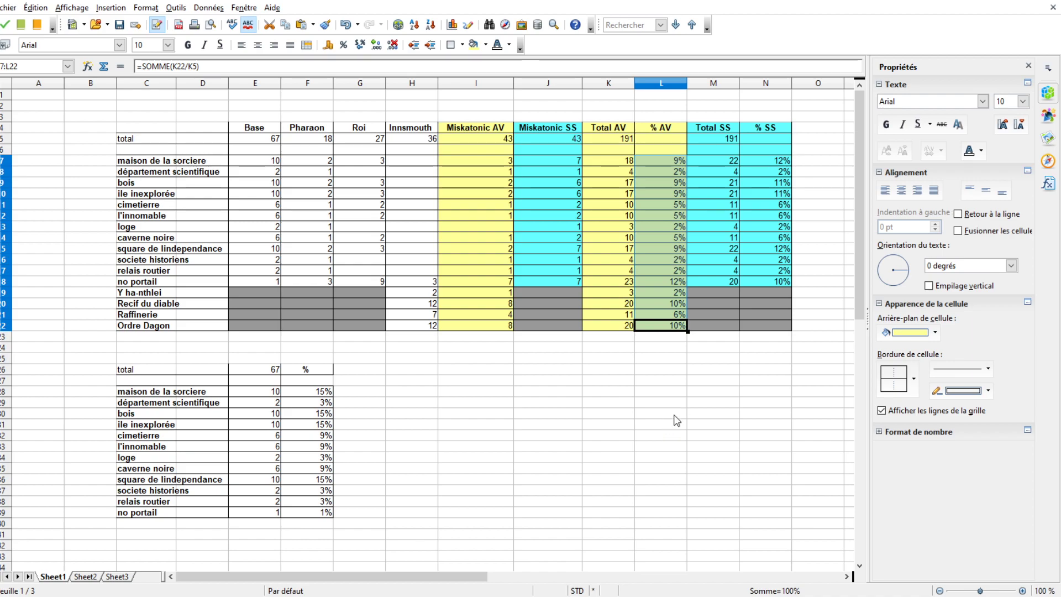
pyautogui.click(700, 404)
pyautogui.click(681, 326)
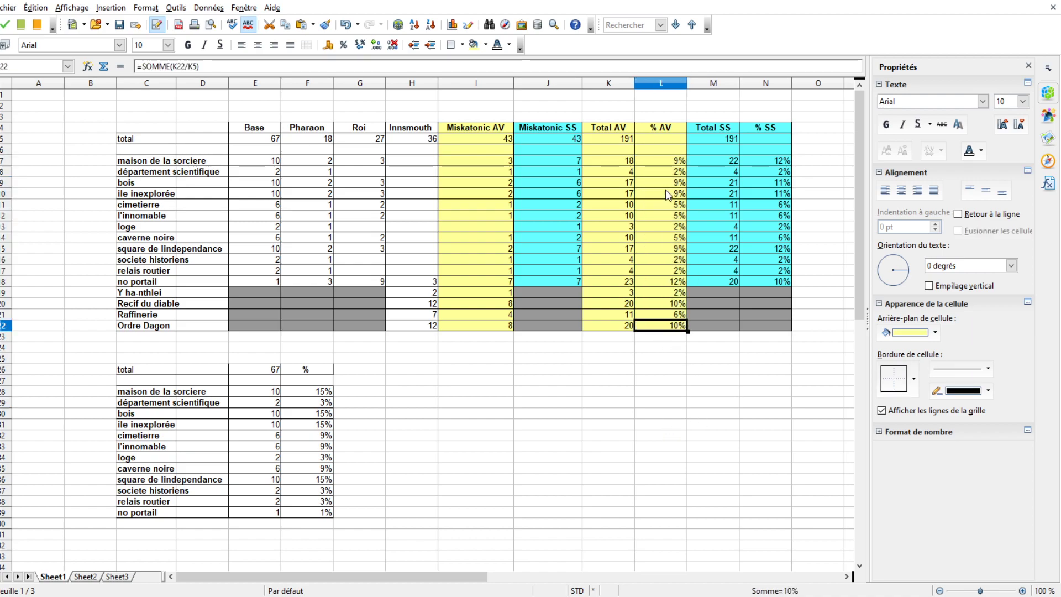
# - Highlight the main gate rows from maison de la sorciere to no portail, and go through the base-only percentages down to square de lindependance
pyautogui.moveTo(663, 161); pyautogui.dragTo(162, 282)
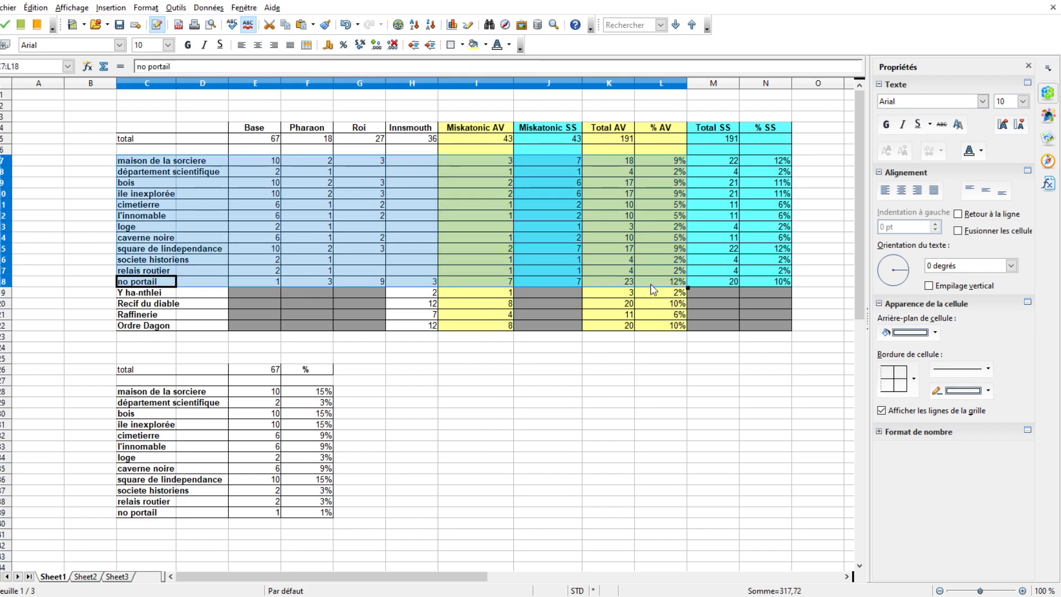
pyautogui.click(325, 395)
pyautogui.press('Down')
pyautogui.press('Down')
pyautogui.press('Down')
pyautogui.press('Down')
pyautogui.press('Down')
pyautogui.press('Down')
pyautogui.press('Down')
pyautogui.press('Down')
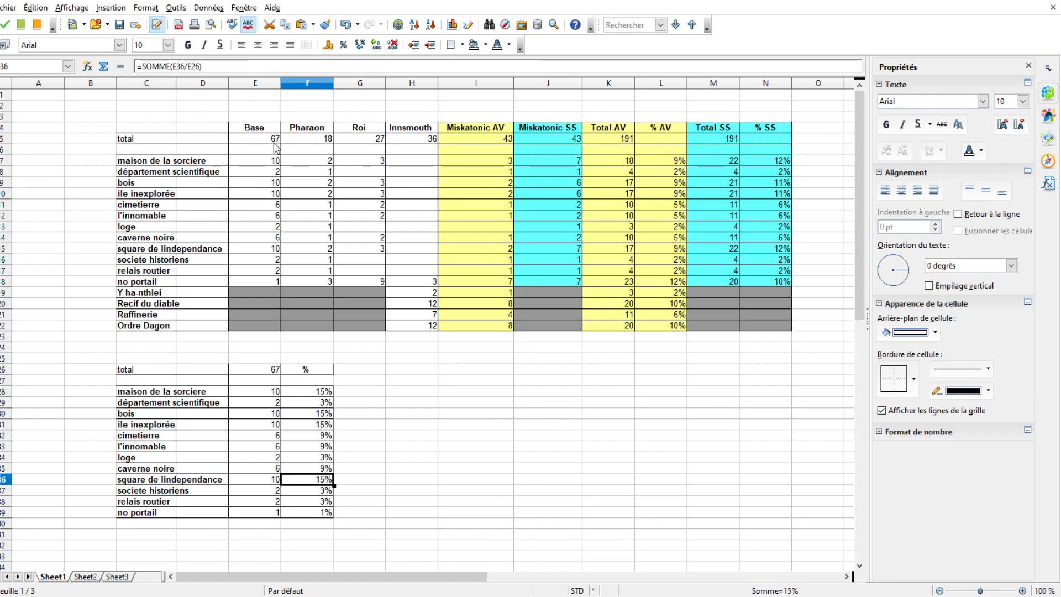
# - Compare the % AV values of maison de la sorciere, ile inexplorée and square de lindependance with the base-only percentages in the lower table
pyautogui.click(657, 162)
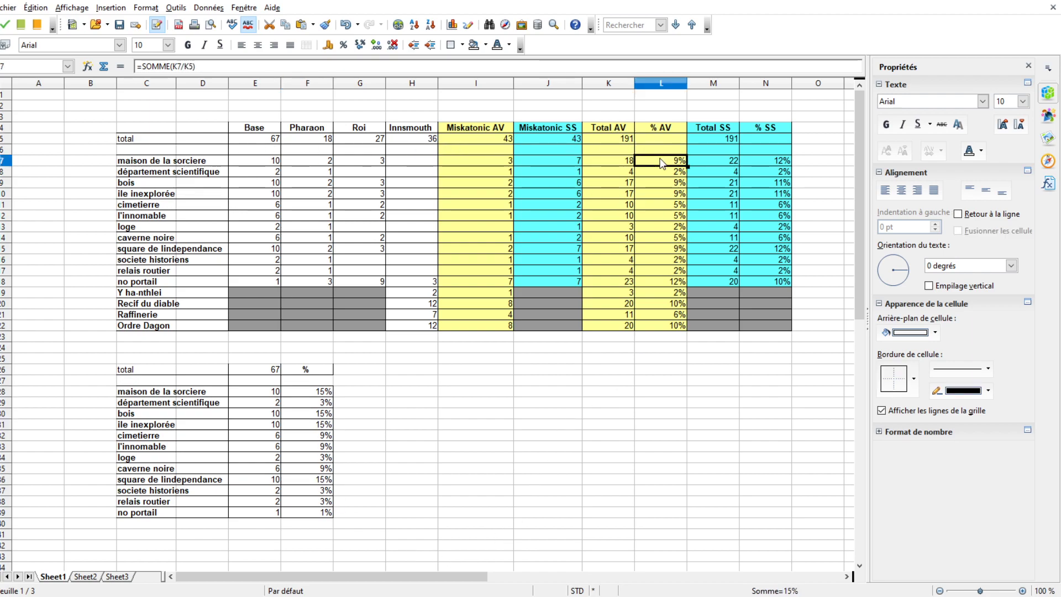
pyautogui.click(662, 193)
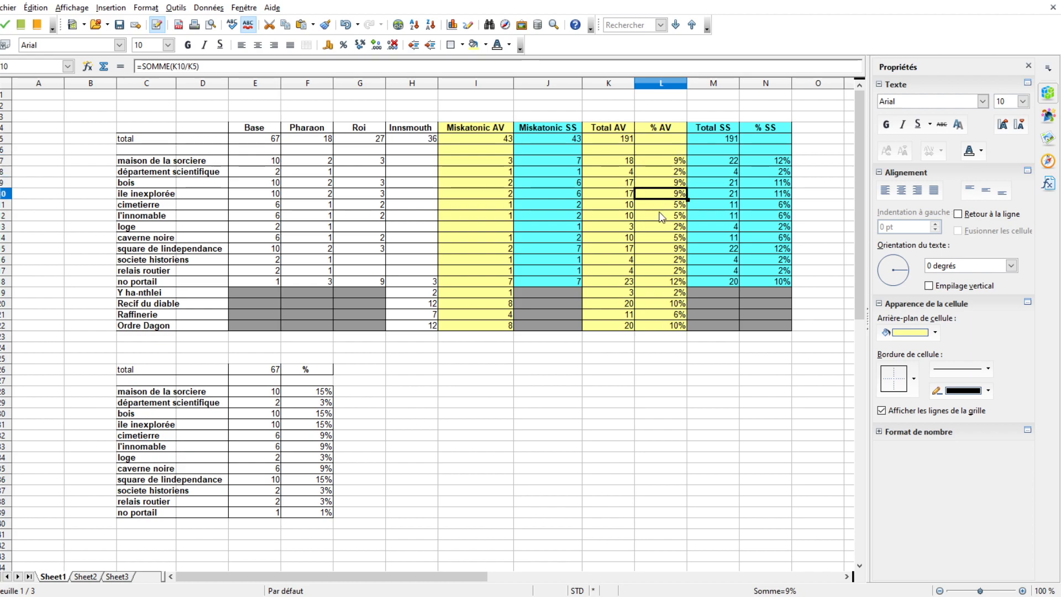
pyautogui.click(655, 250)
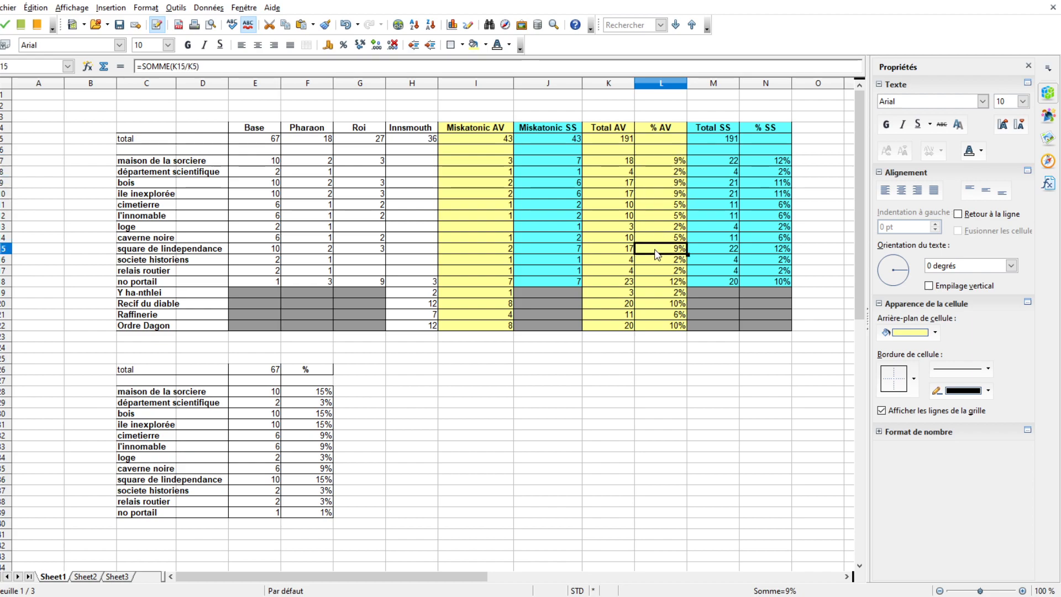
pyautogui.click(276, 436)
pyautogui.click(661, 216)
pyautogui.click(661, 195)
pyautogui.click(327, 467)
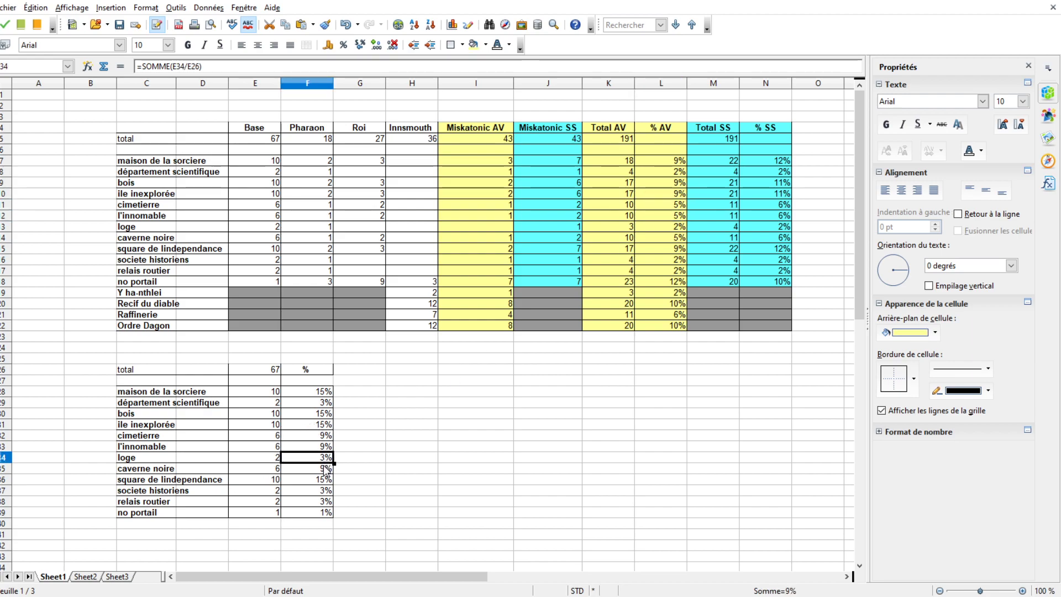
pyautogui.click(331, 416)
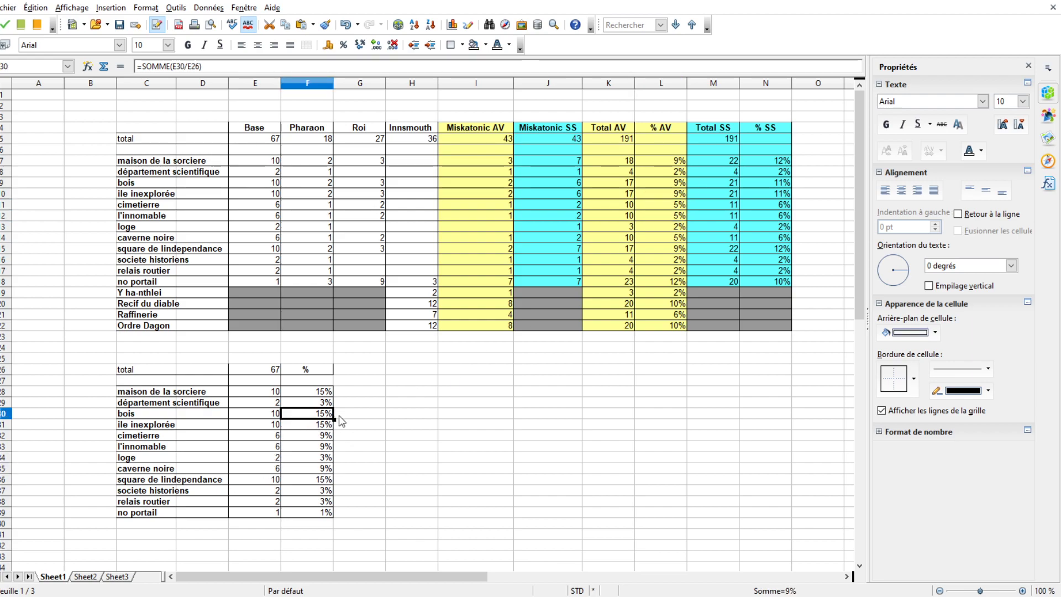
pyautogui.click(673, 270)
pyautogui.click(673, 248)
pyautogui.click(665, 261)
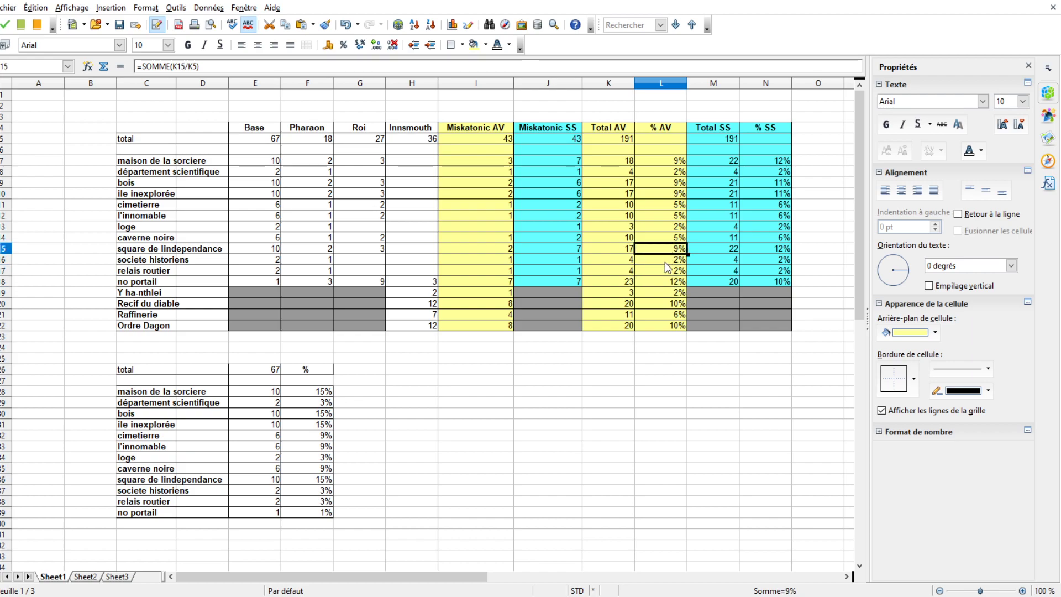
# - Check the sum of % AV from maison de la sorciere to relais routier, and review the expansion totals from Miskatonic AV back to Base
pyautogui.moveTo(678, 161); pyautogui.dragTo(661, 275)
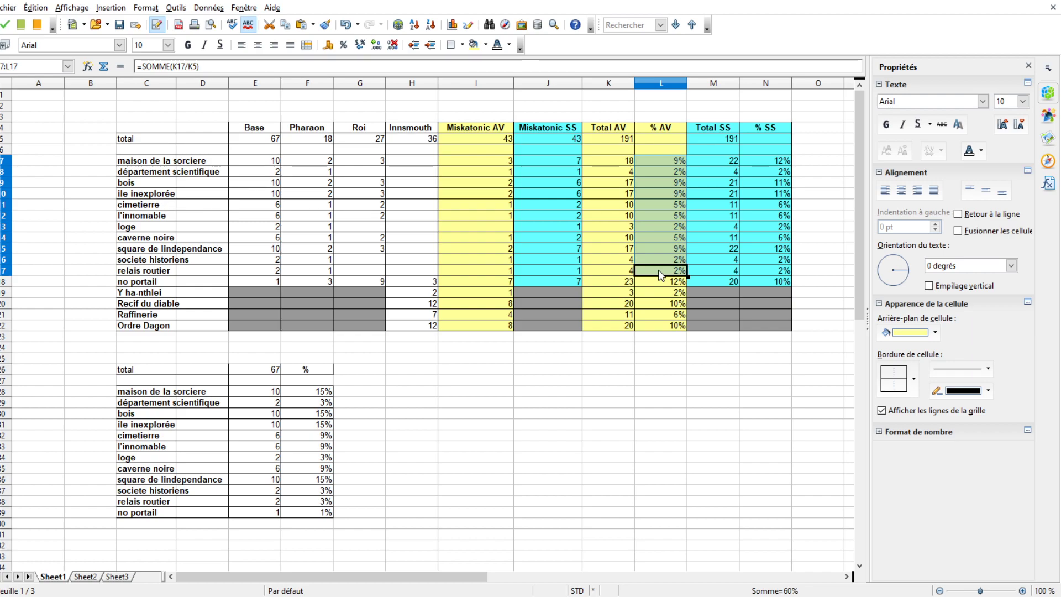
pyautogui.click(457, 133)
pyautogui.click(412, 133)
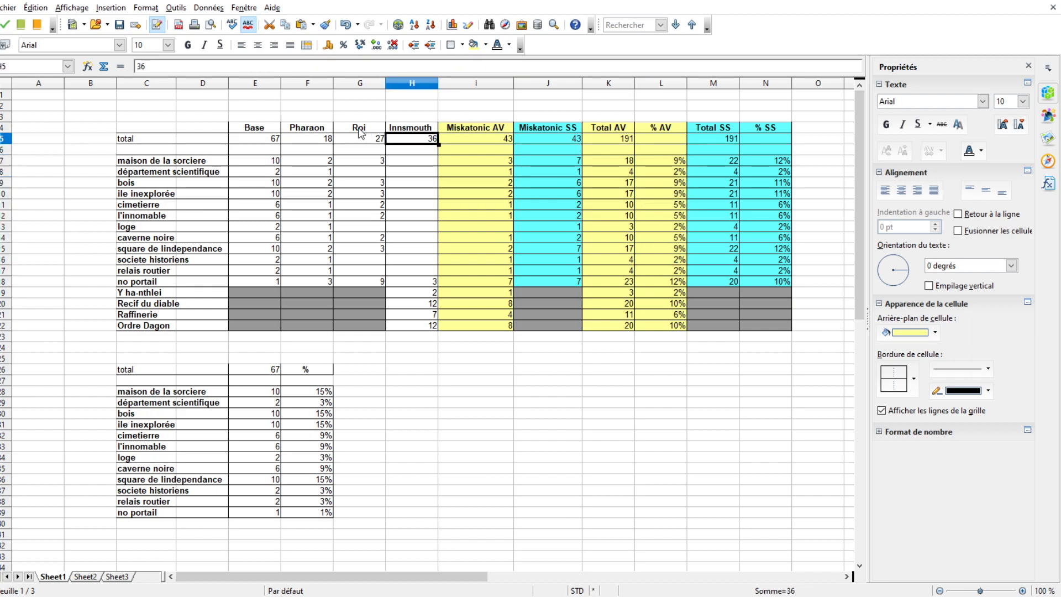
pyautogui.click(359, 133)
pyautogui.click(322, 141)
pyautogui.click(260, 138)
# - Examine the % AV values for maison de la sorciere, bois, ile inexplorée and square de lindependance
pyautogui.click(670, 161)
pyautogui.moveTo(671, 160)
pyautogui.mouseDown()
pyautogui.moveTo(670, 282)
pyautogui.moveTo(670, 170)
pyautogui.mouseUp()
pyautogui.click(657, 181)
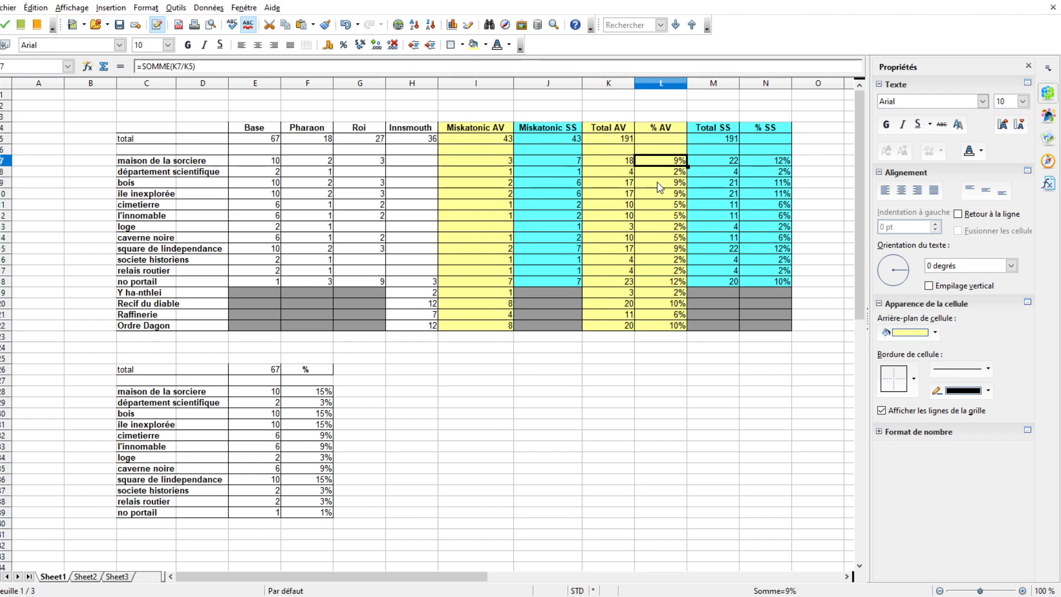
pyautogui.click(646, 195)
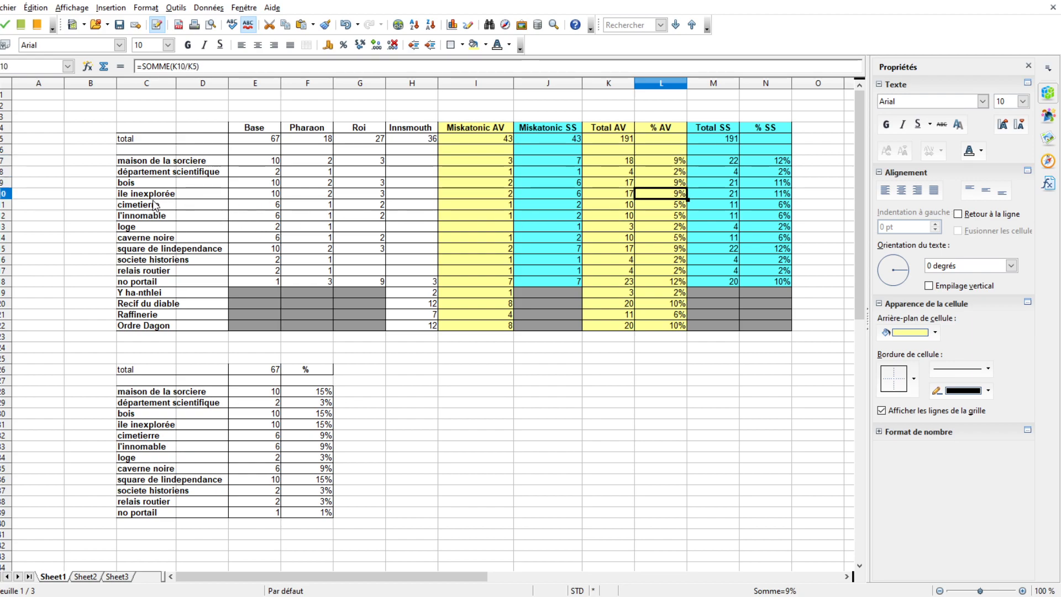
pyautogui.click(654, 248)
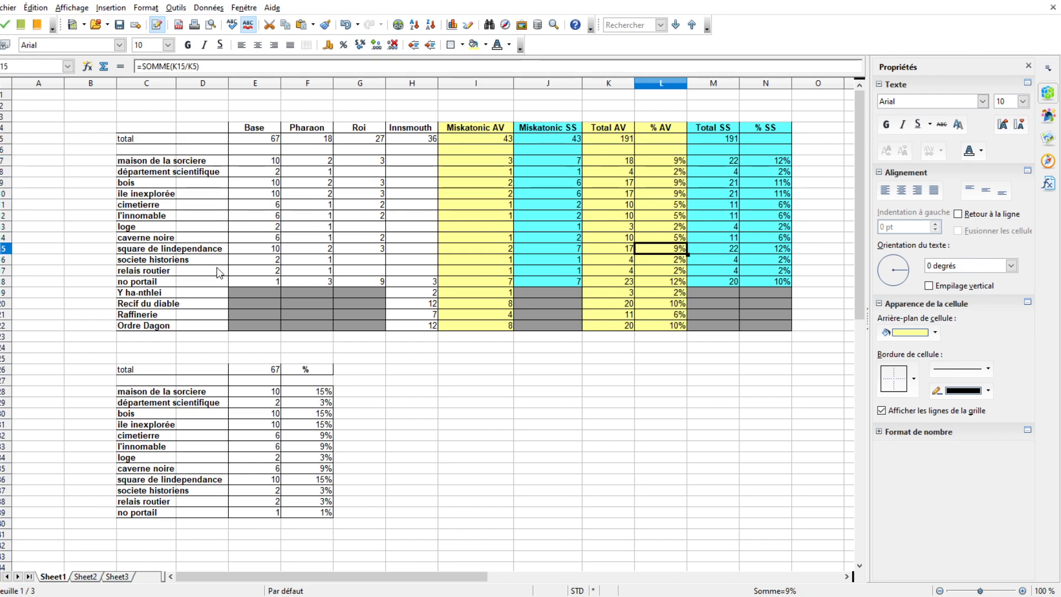
pyautogui.click(132, 259)
pyautogui.click(140, 249)
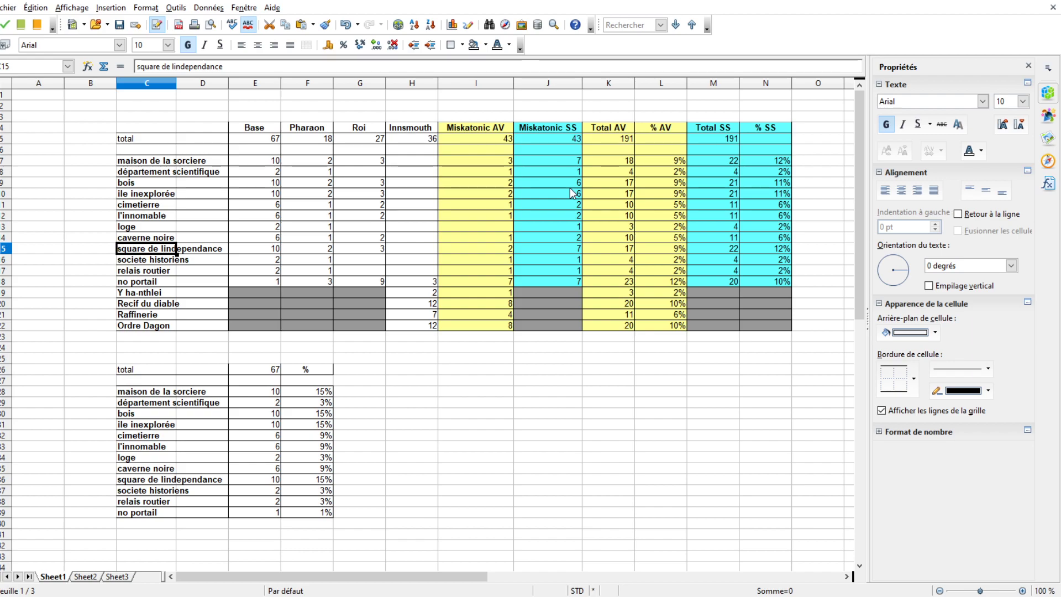
# - Check the sum of % AV from no portail to Ordre Dagon, and inspect the % AV values for no portail and Recif du diable
pyautogui.moveTo(660, 281); pyautogui.dragTo(670, 326)
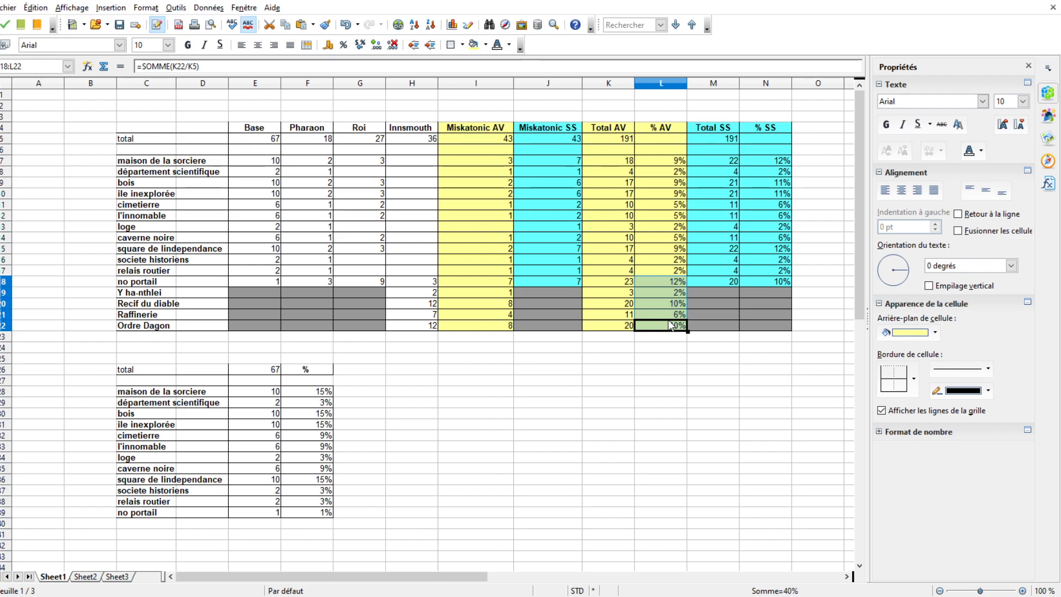
pyautogui.click(640, 196)
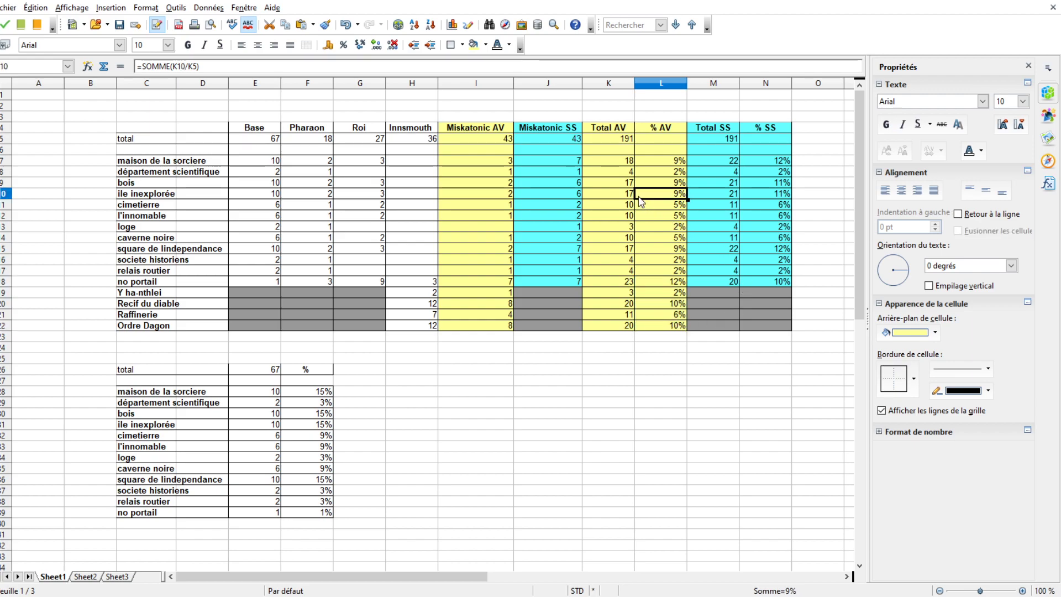
pyautogui.click(671, 281)
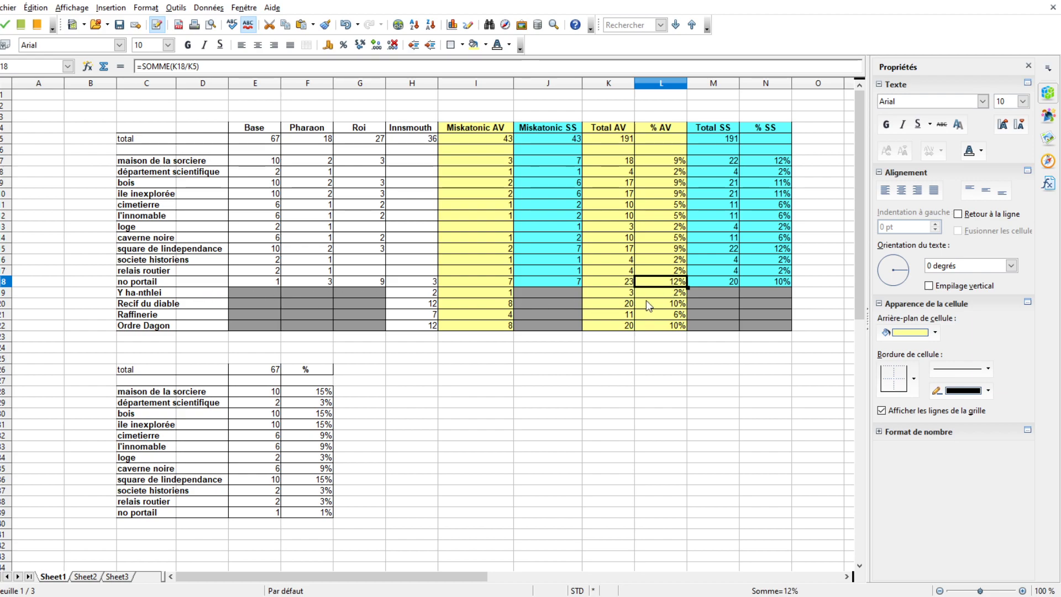
pyautogui.click(145, 304)
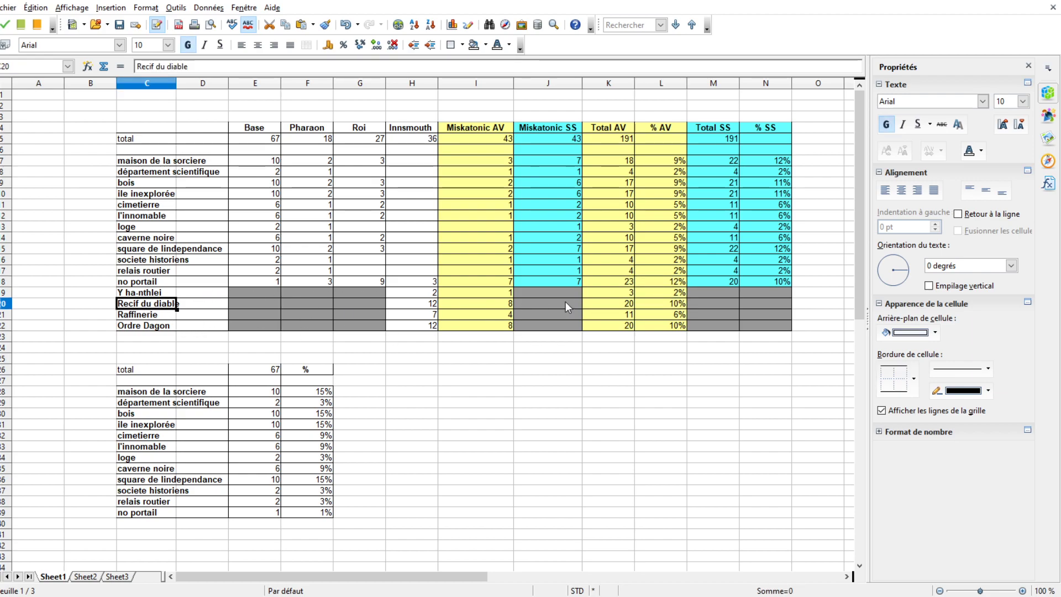
pyautogui.click(677, 307)
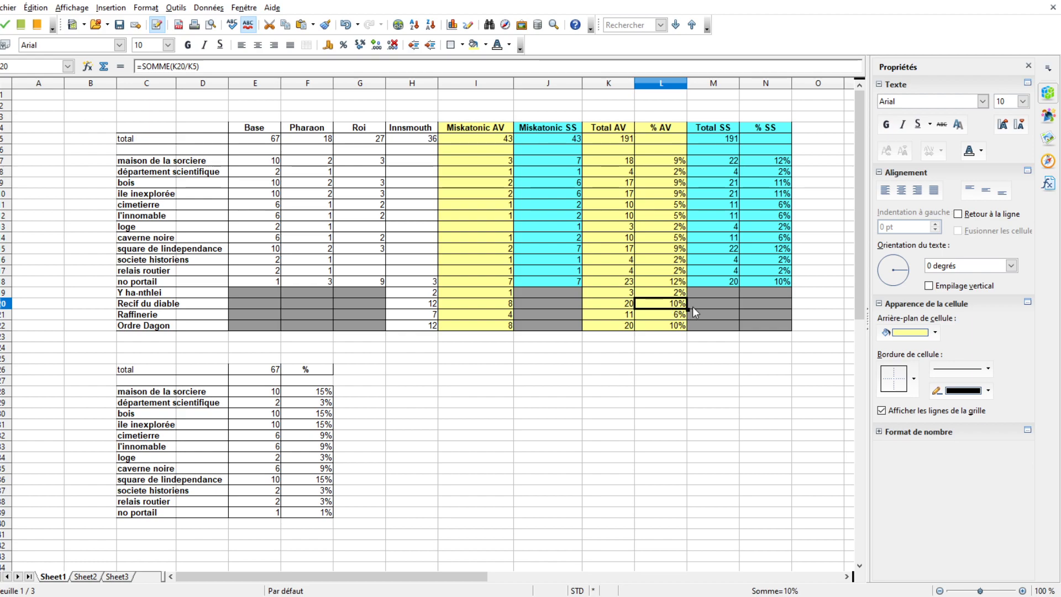
# - Compare the % AV of ile inexplorée with that of Recif du diable, and inspect the Total AV formula for Raffinerie
pyautogui.click(649, 195)
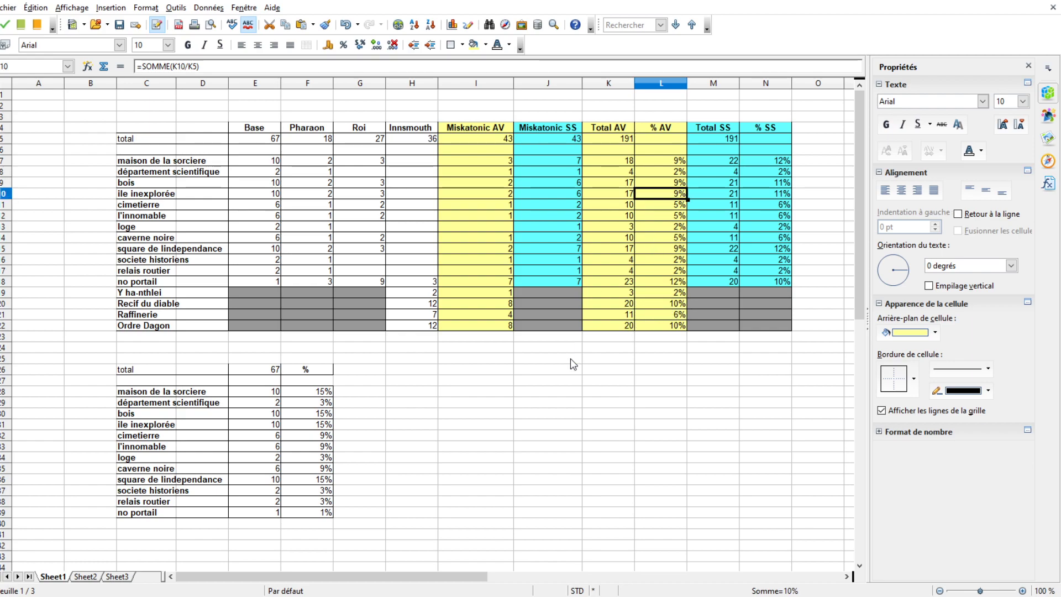
pyautogui.click(664, 296)
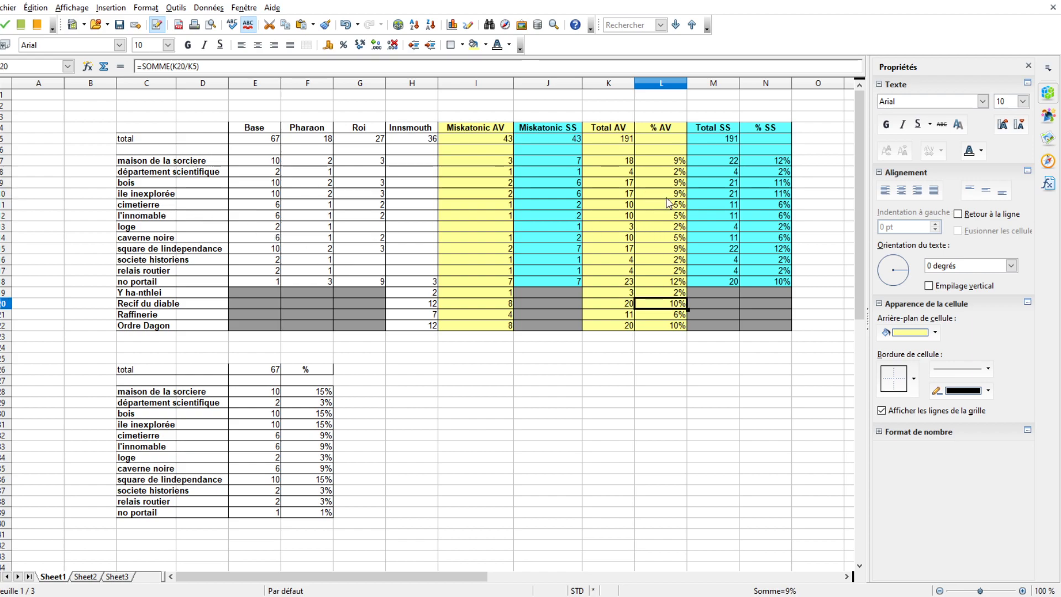
pyautogui.press('Left')
pyautogui.press('Down')
pyautogui.press('Down')
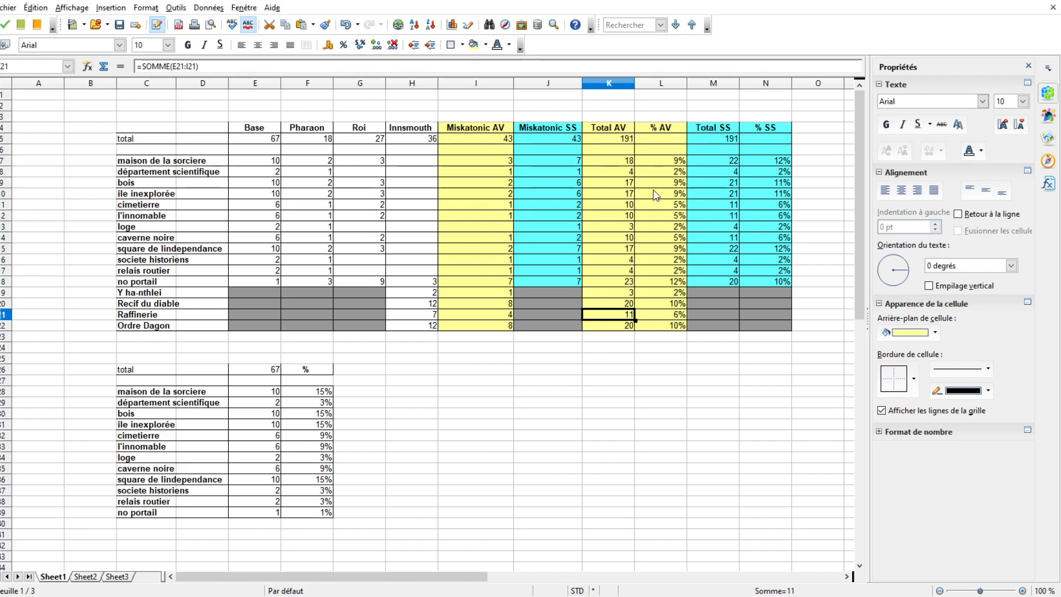
pyautogui.click(657, 193)
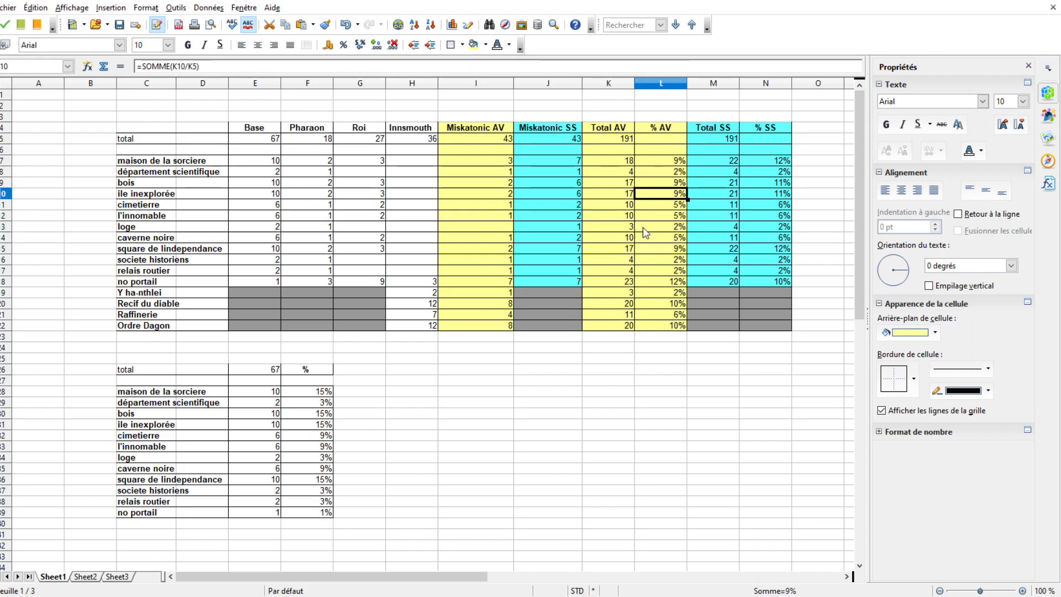
# - Review the headers and totals from Base to % AV against the full % AV column, and check the % AV of département scientifique
pyautogui.moveTo(255, 128); pyautogui.dragTo(665, 150)
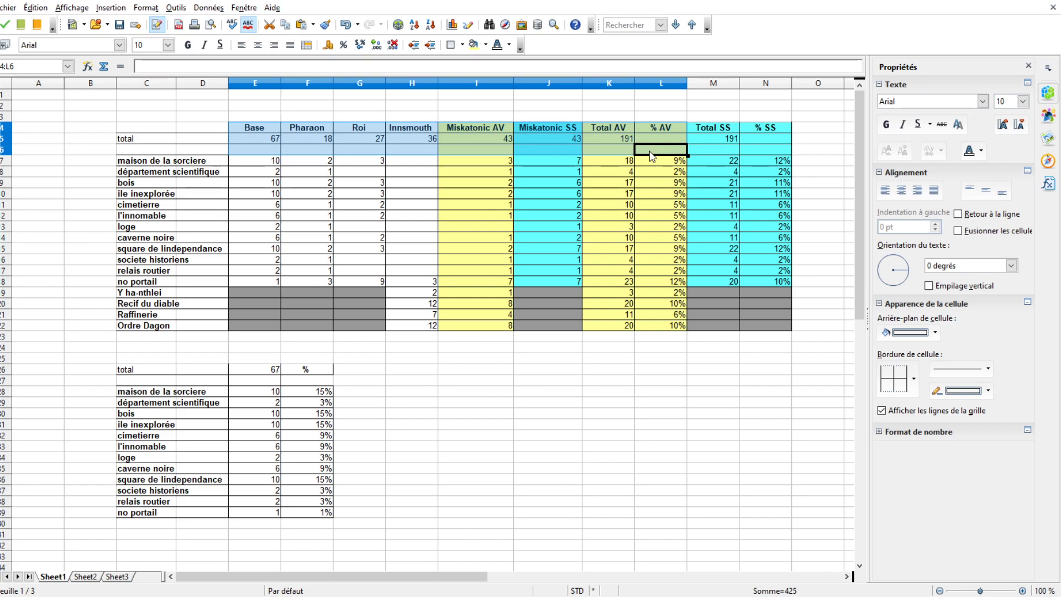
pyautogui.moveTo(655, 161); pyautogui.dragTo(670, 326)
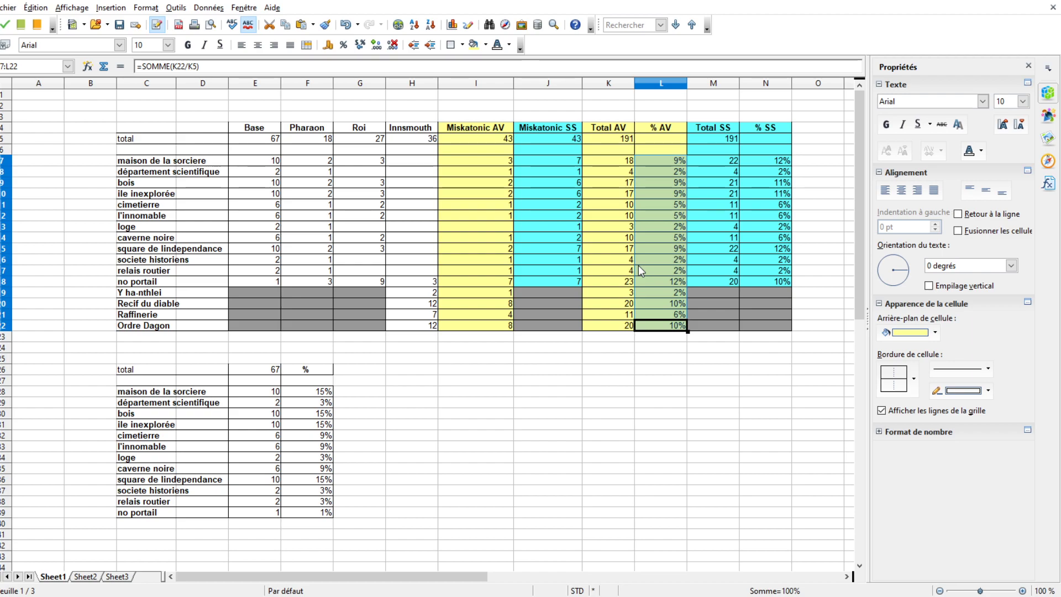
pyautogui.click(701, 182)
pyautogui.click(651, 174)
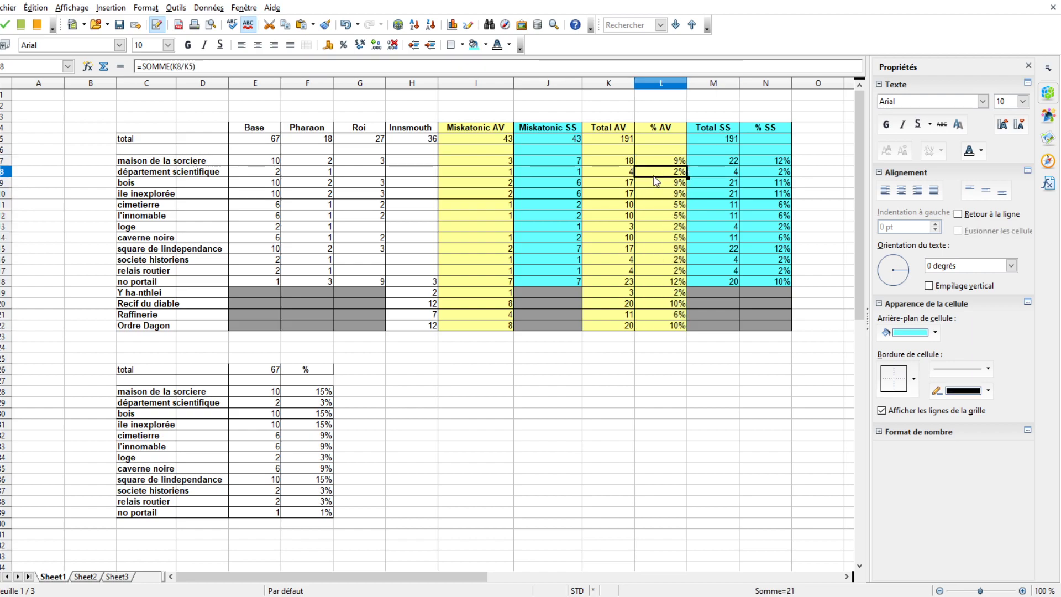
pyautogui.click(124, 174)
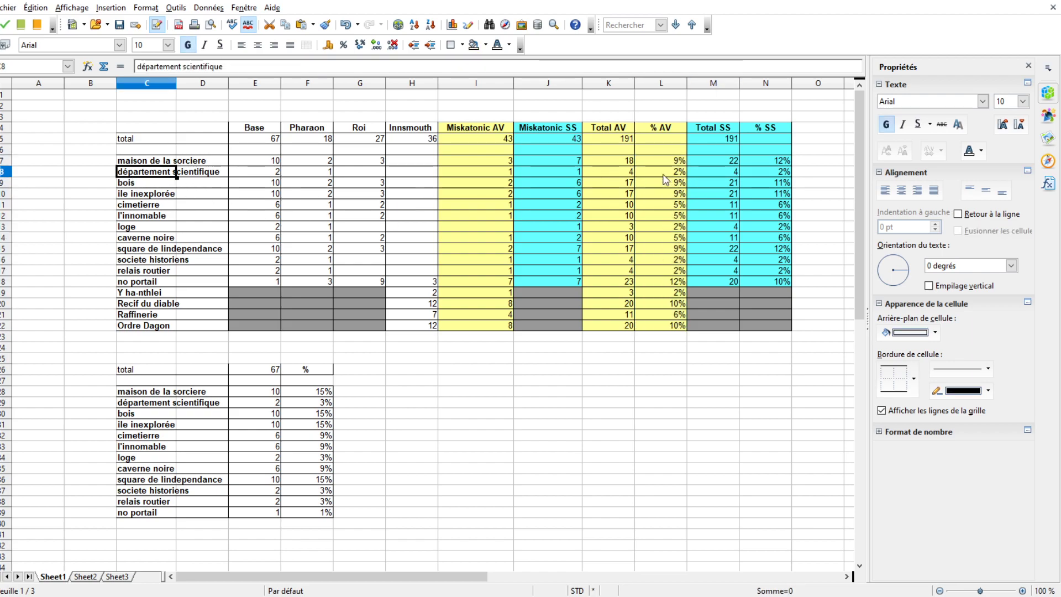
pyautogui.click(667, 174)
# - Compare the % AV of maison de la sorciere, ile inexplorée, square de lindependance, Recif du diable and Ordre Dagon, and sum the whole column
pyautogui.click(670, 160)
pyautogui.click(666, 198)
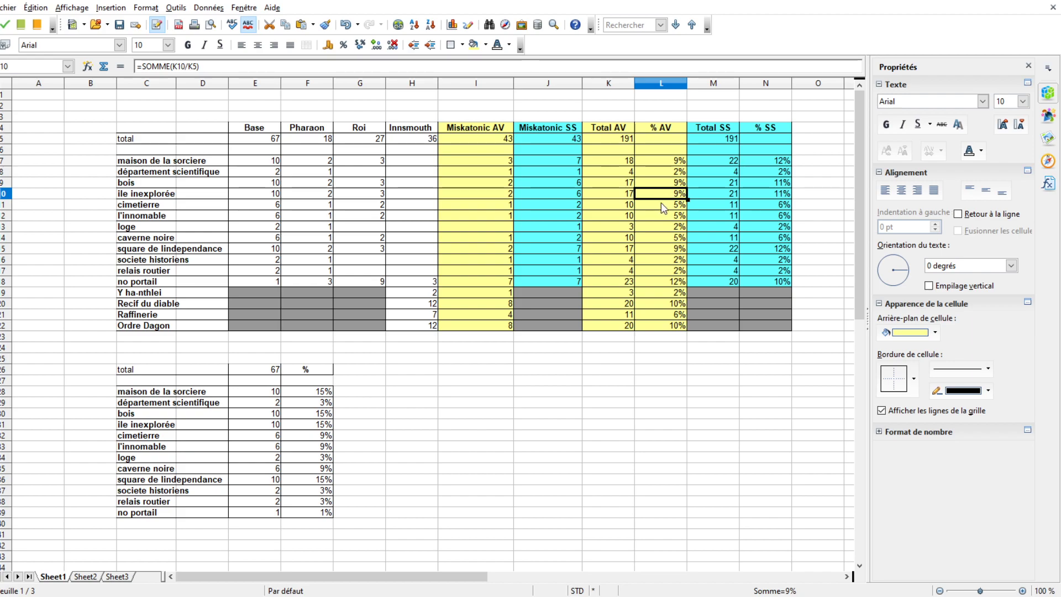
pyautogui.click(665, 249)
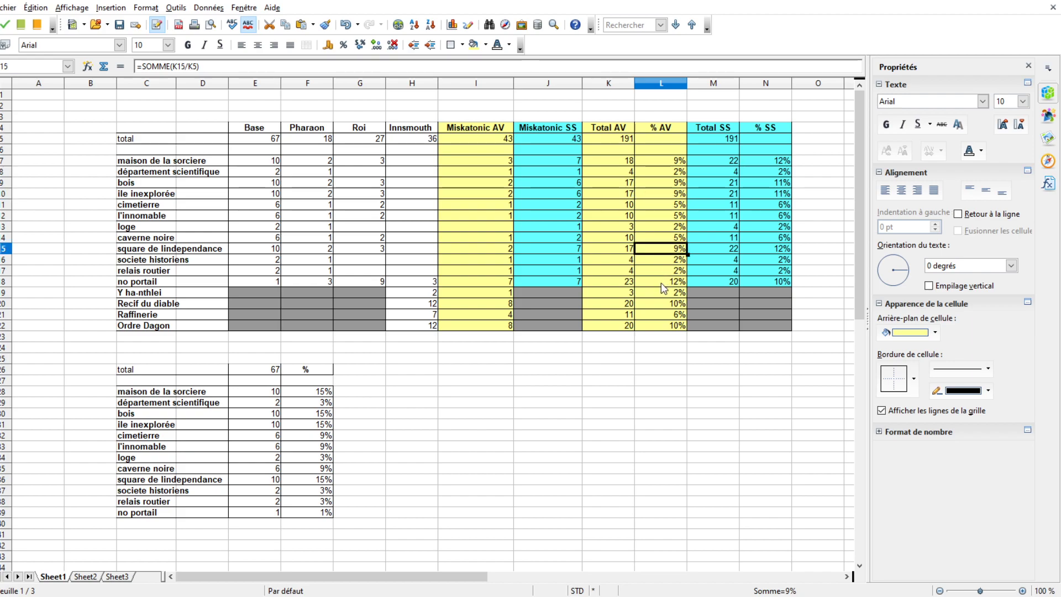
pyautogui.click(663, 304)
pyautogui.click(665, 326)
pyautogui.click(666, 303)
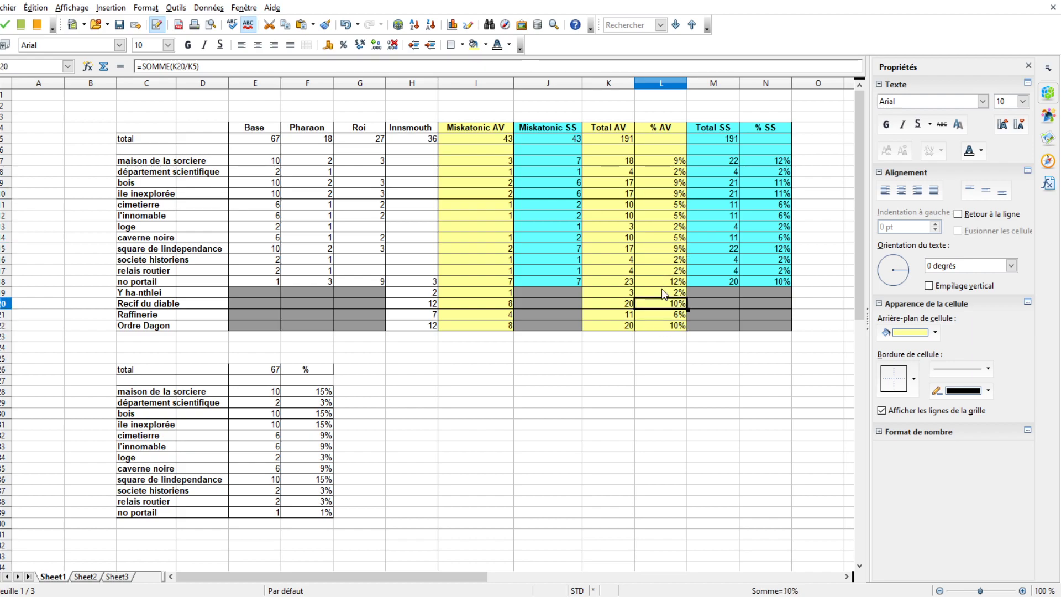
pyautogui.moveTo(661, 161); pyautogui.dragTo(665, 325)
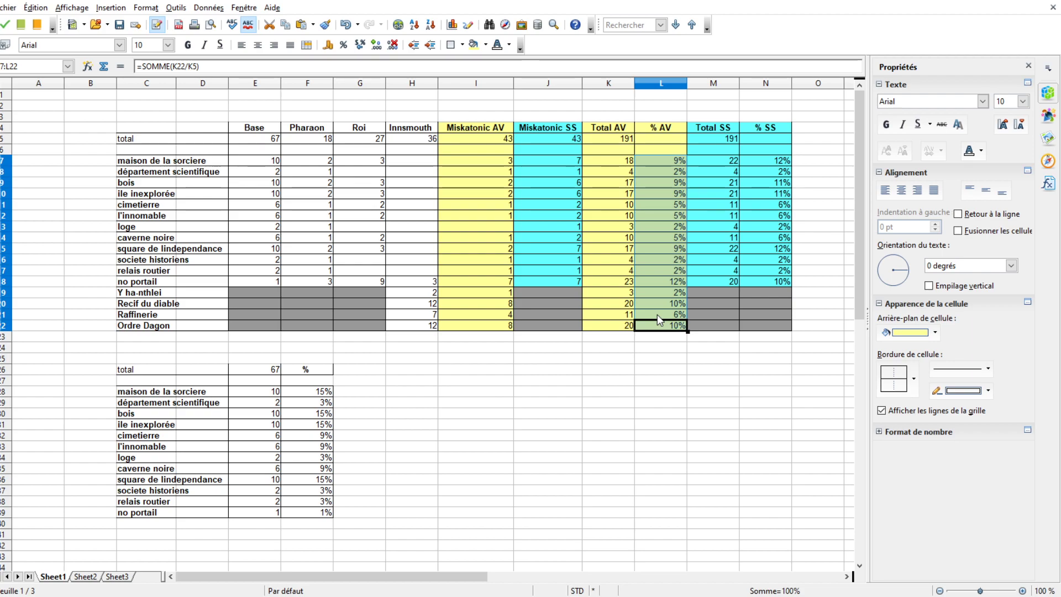
# - Check the base counts of département scientifique and societe historiens against the % AV of no portail and Ordre Dagon, and sum the % AV column
pyautogui.click(277, 402)
pyautogui.click(253, 491)
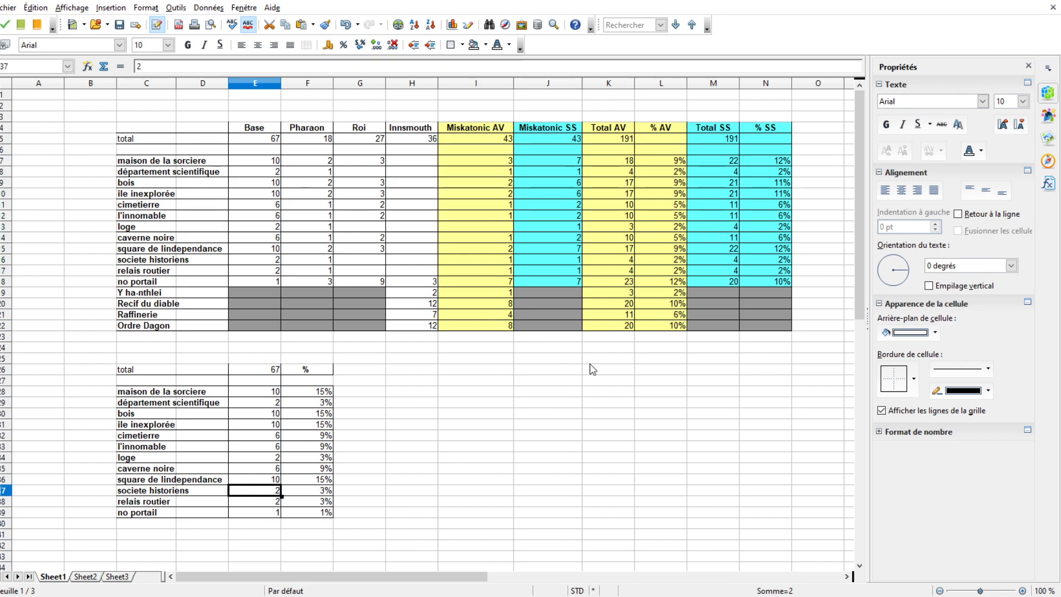
pyautogui.click(663, 282)
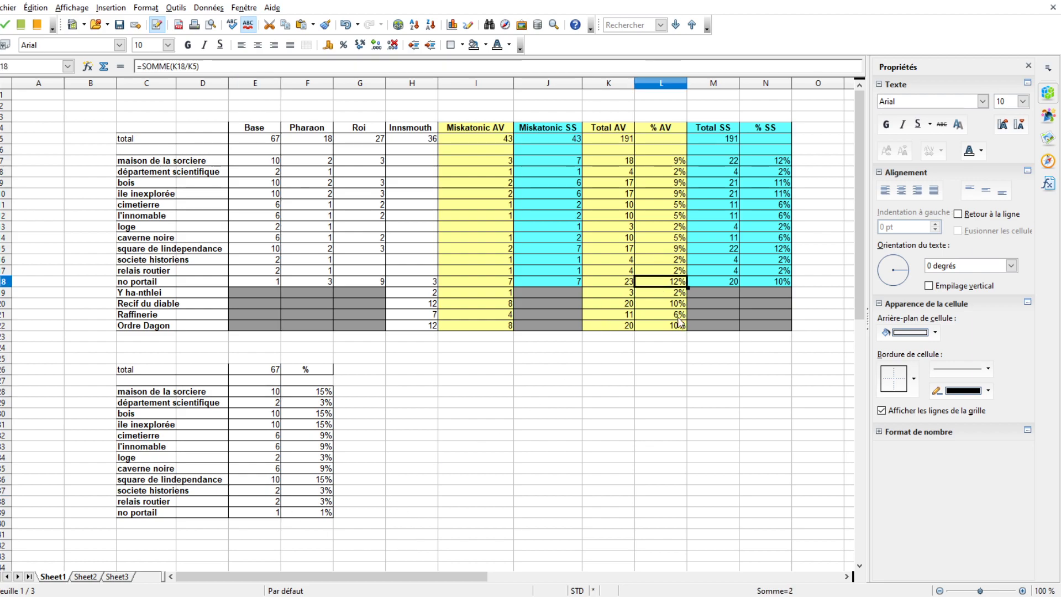
pyautogui.click(668, 326)
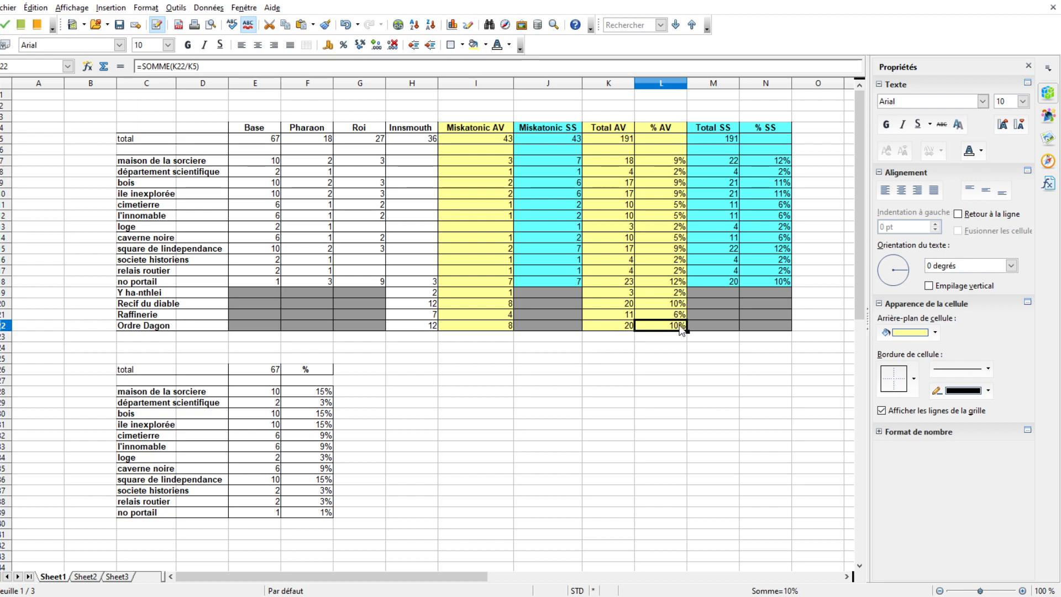
pyautogui.moveTo(654, 160); pyautogui.dragTo(669, 326)
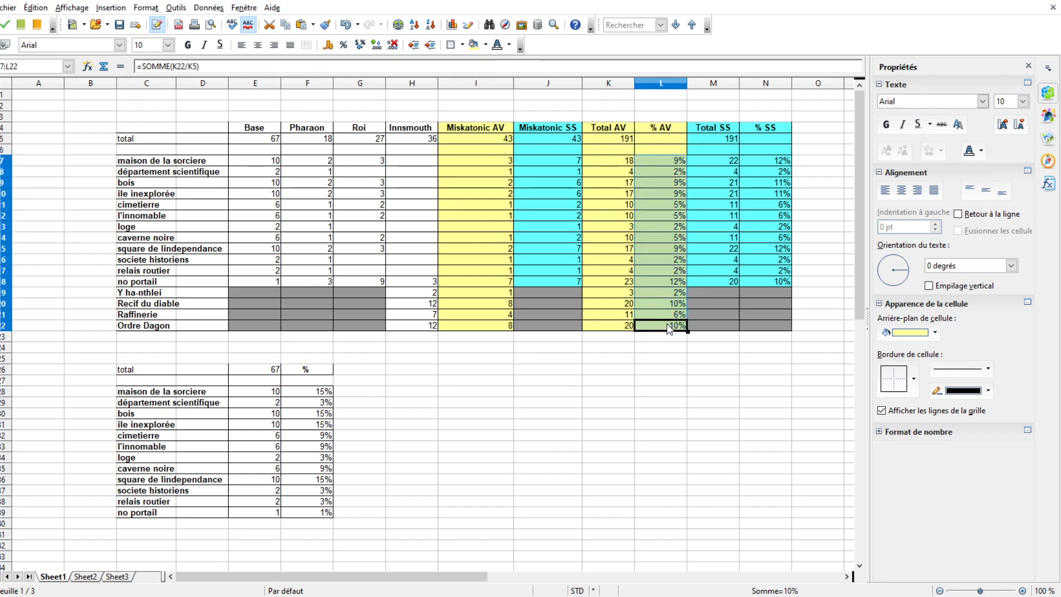
# - Review the base-only percentage column as a whole, including relais routier, caverne noire, cimetierre, bois and département scientifique
pyautogui.click(499, 436)
pyautogui.moveTo(307, 392); pyautogui.dragTo(320, 503)
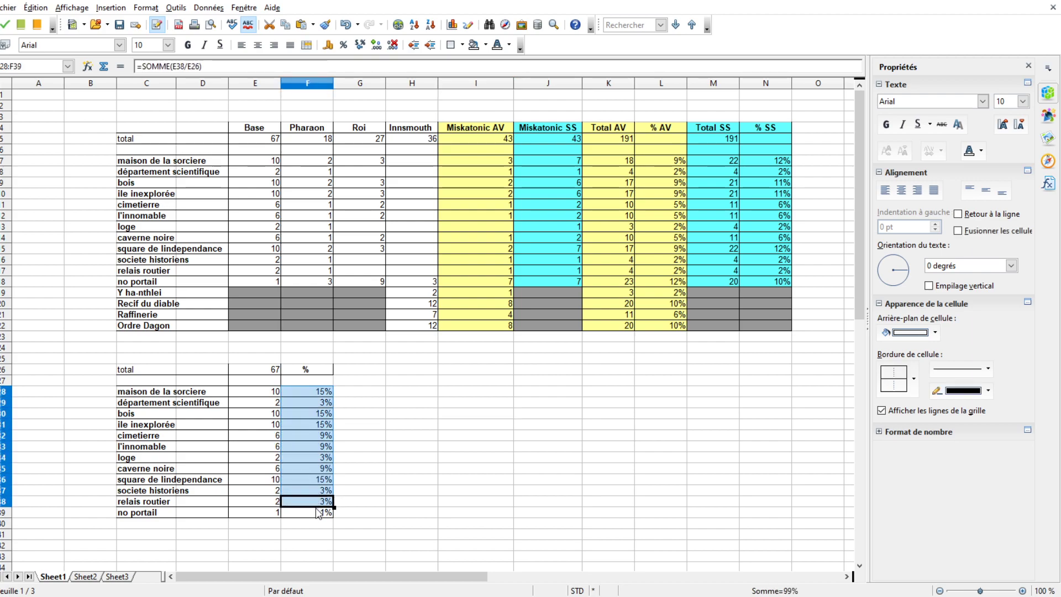
pyautogui.click(317, 501)
pyautogui.click(321, 468)
pyautogui.click(326, 435)
pyautogui.click(323, 414)
pyautogui.click(323, 402)
# - Sum the full % AV column and inspect its values for Recif du diable, Y ha-nthlei, relais routier, caverne noire and loge
pyautogui.moveTo(661, 163); pyautogui.dragTo(661, 326)
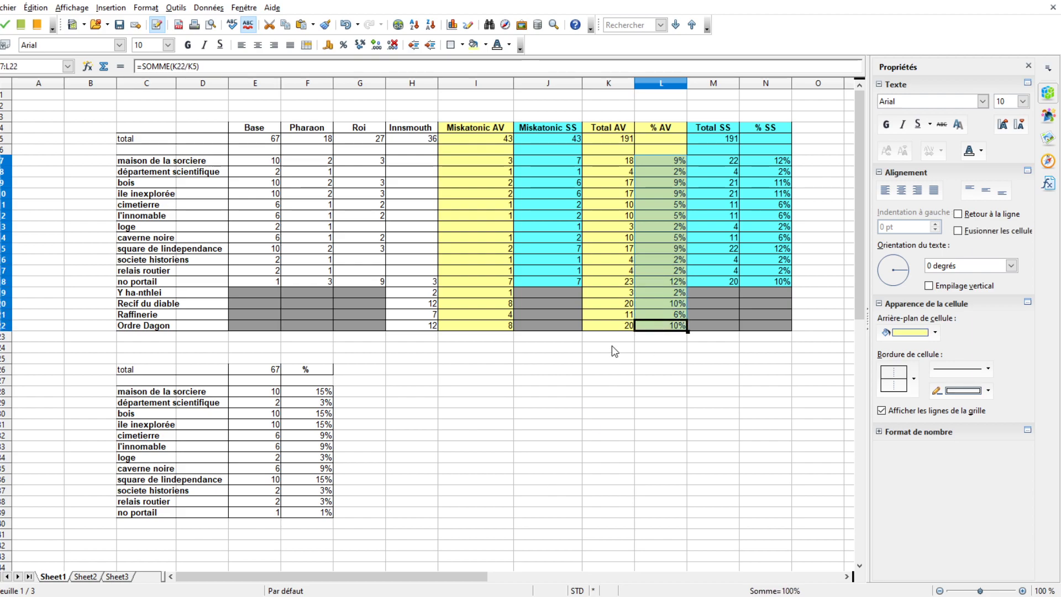
pyautogui.click(662, 303)
pyautogui.click(662, 292)
pyautogui.click(663, 271)
pyautogui.click(661, 237)
pyautogui.click(657, 226)
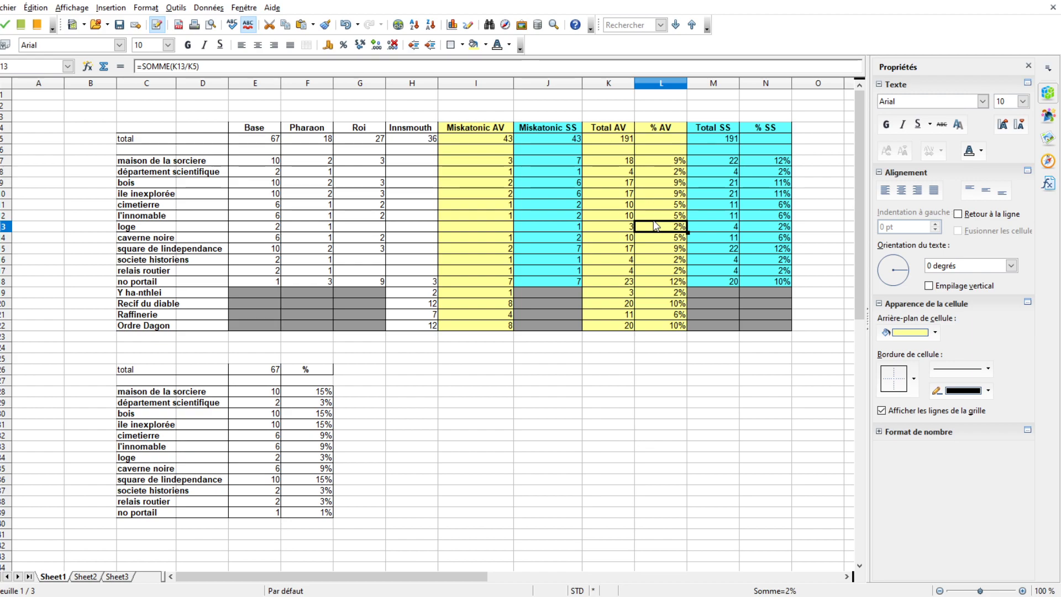
pyautogui.click(312, 491)
pyautogui.doubleClick(312, 491)
pyautogui.click(318, 502)
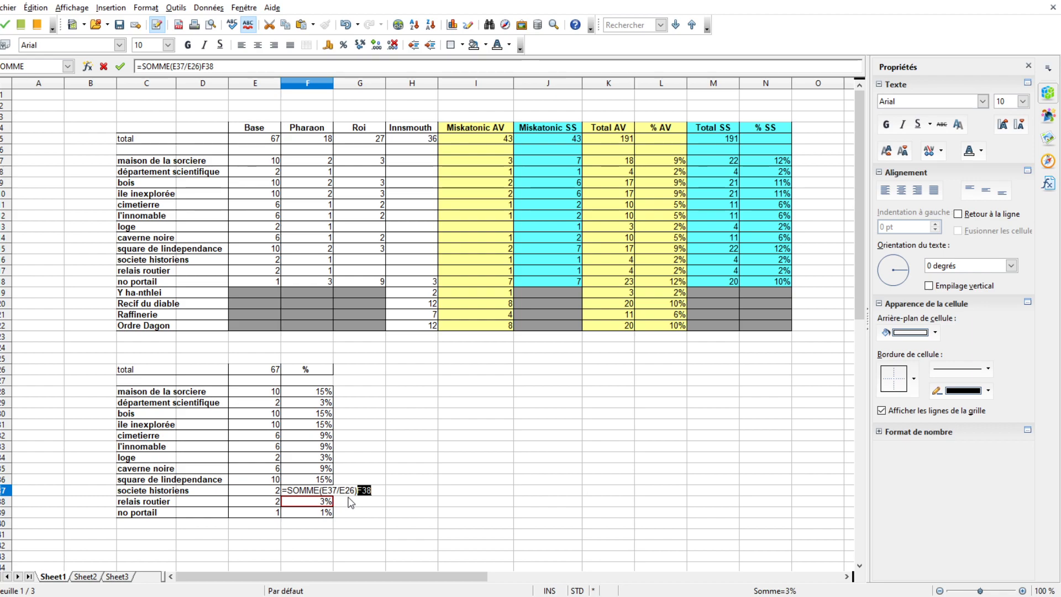
pyautogui.press('Return')
pyautogui.click(333, 490)
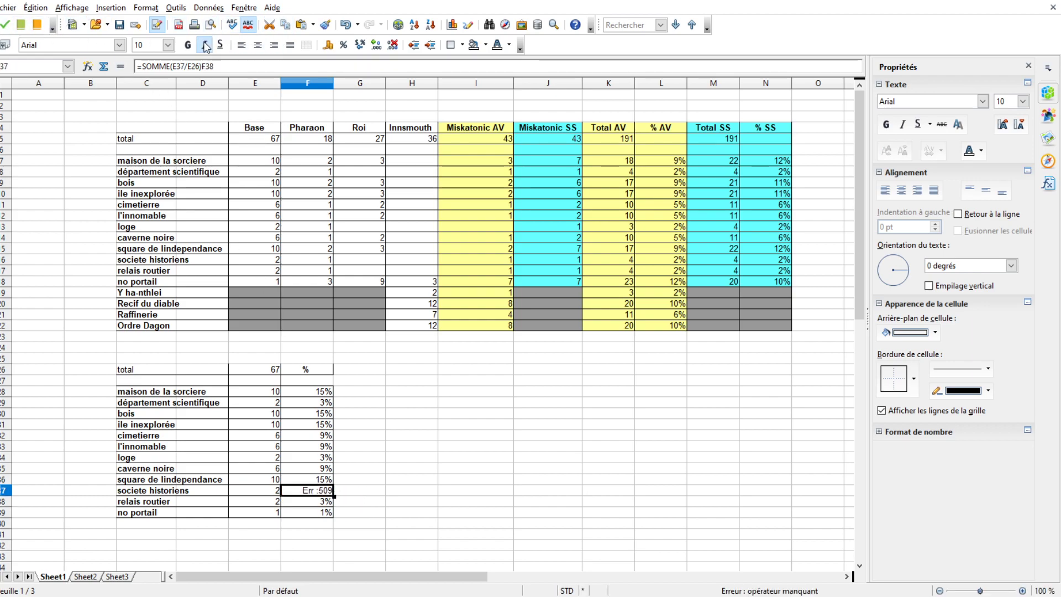
pyautogui.click(346, 24)
pyautogui.click(404, 423)
# - Compare the base percentages from societe historiens up to département scientifique with the % AV of département scientifique, loge, societe historiens, relais routier and Y ha-nthlei
pyautogui.click(302, 491)
pyautogui.press('Down')
pyautogui.click(309, 470)
pyautogui.click(313, 404)
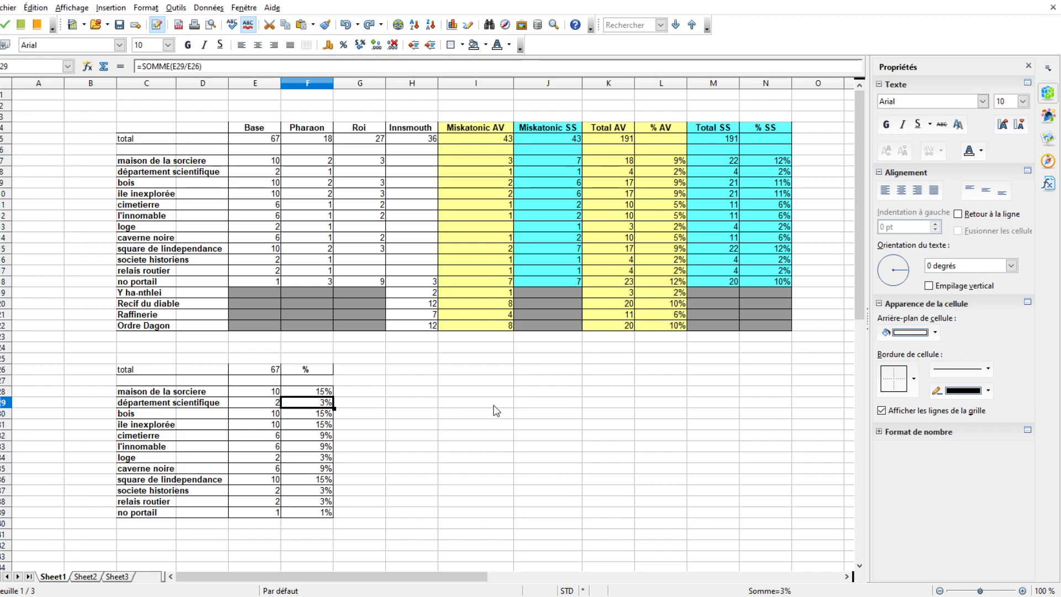
pyautogui.click(662, 169)
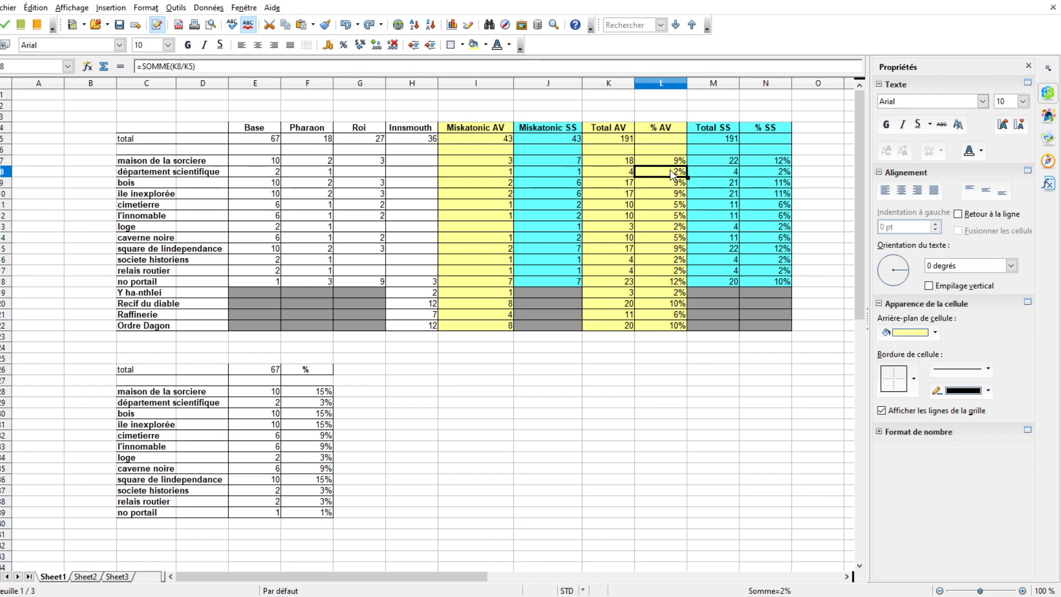
pyautogui.click(665, 228)
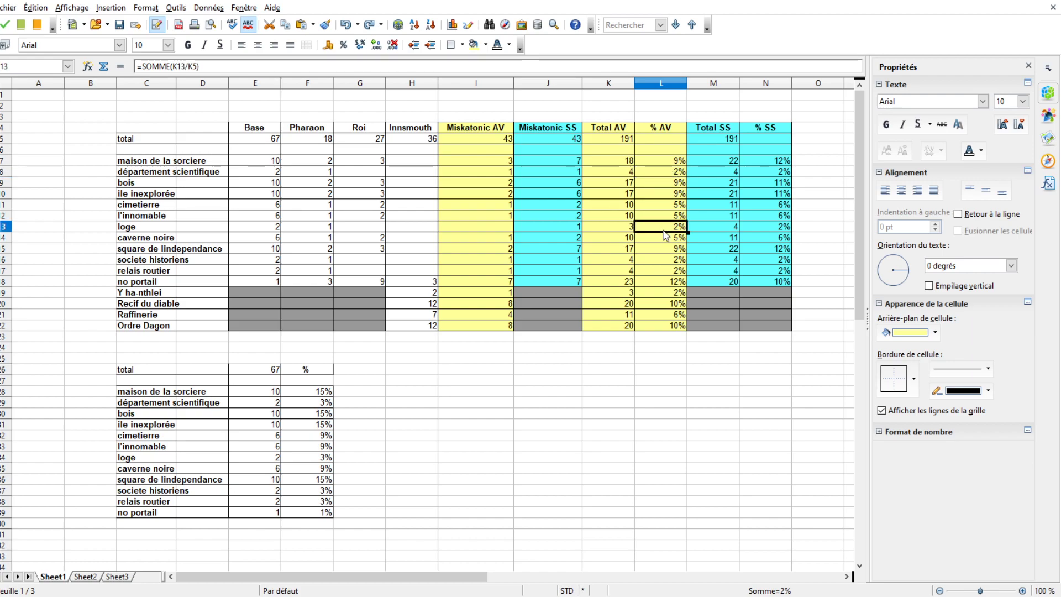
pyautogui.click(665, 259)
pyautogui.click(664, 271)
pyautogui.click(663, 293)
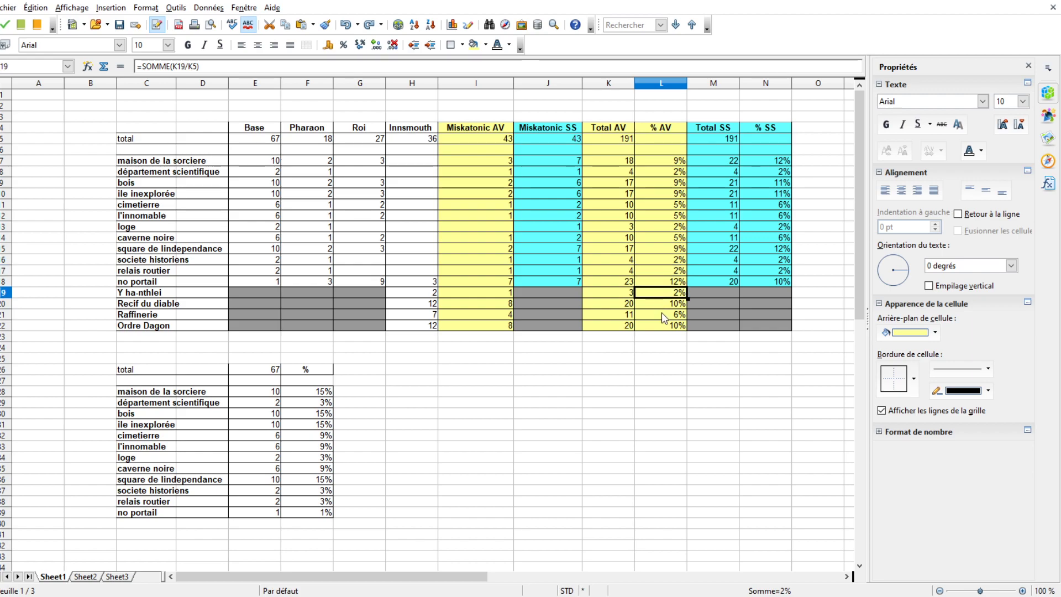
# - Compare the % AV of cimetierre, l'innomable and caverne noire with the base percentage of loge
pyautogui.click(660, 206)
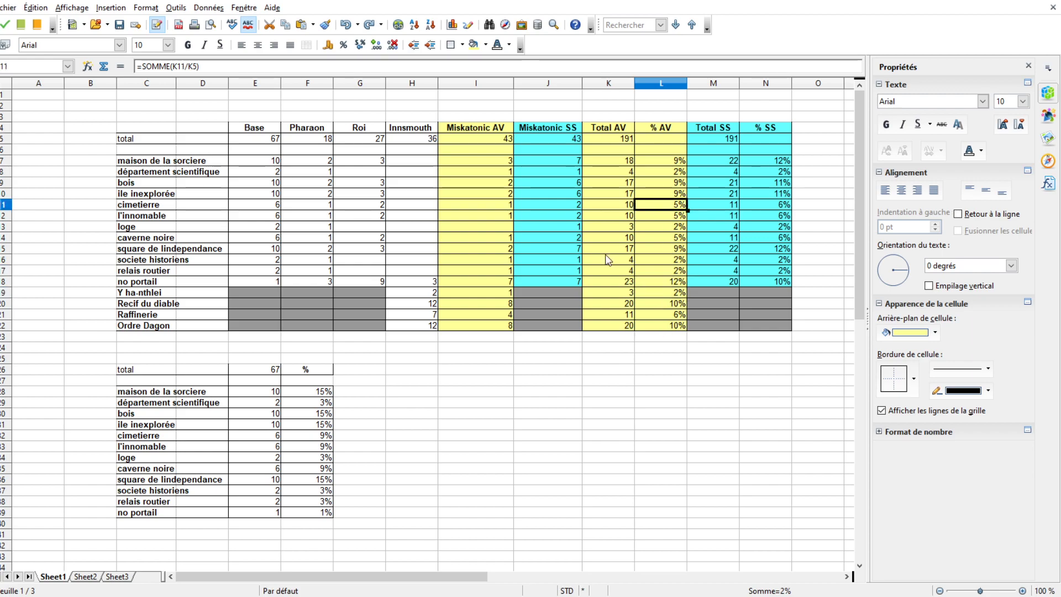
pyautogui.click(330, 459)
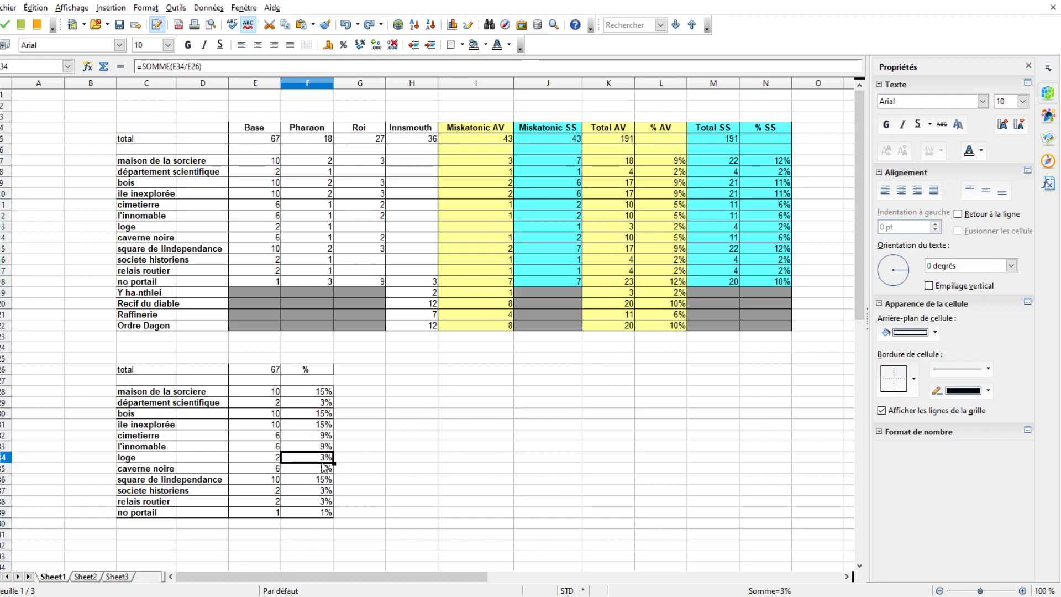
pyautogui.click(658, 216)
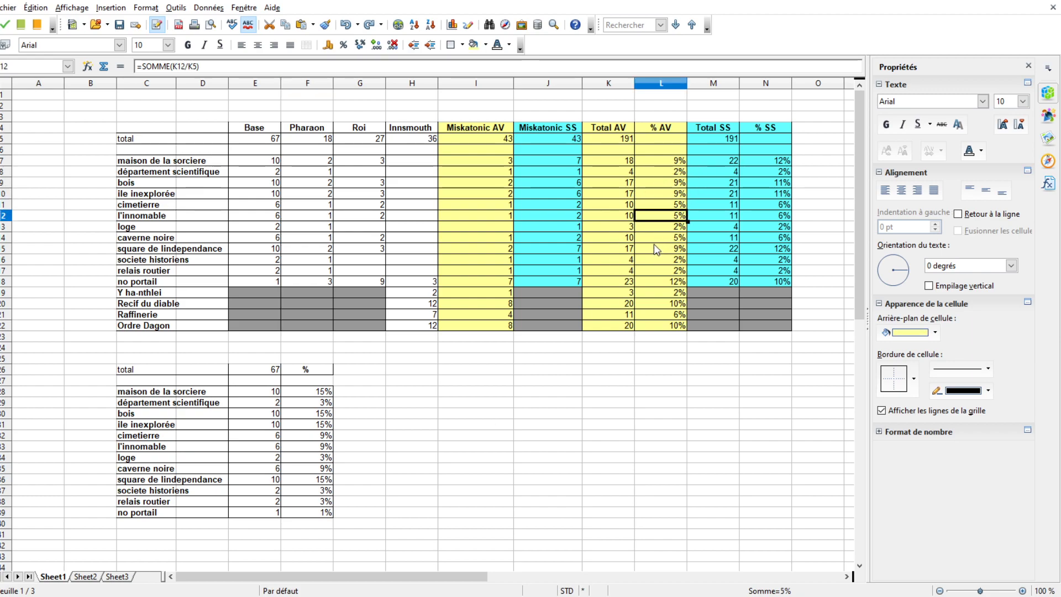
pyautogui.click(659, 238)
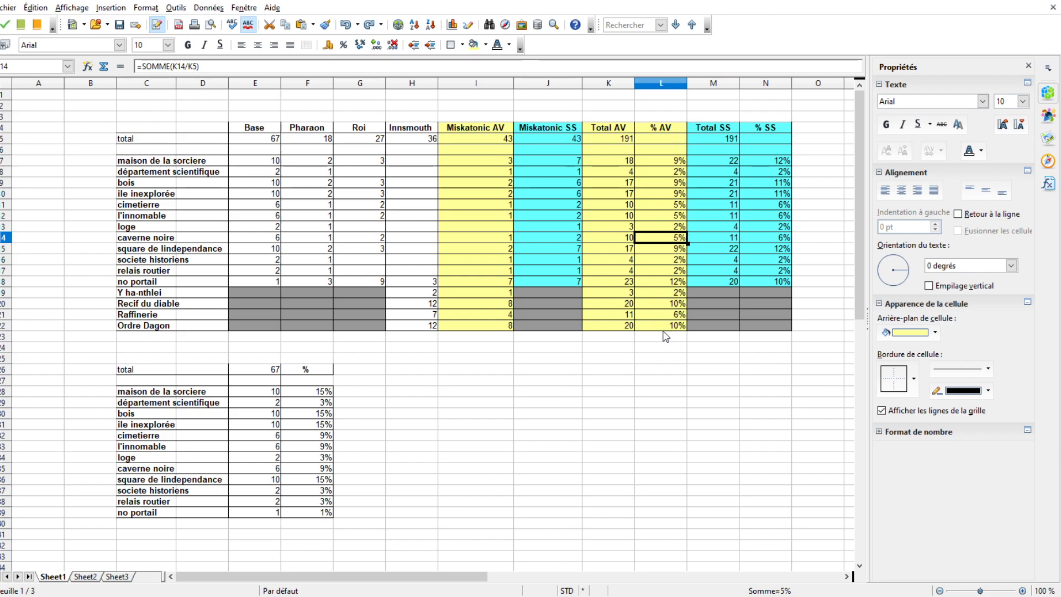
pyautogui.click(658, 357)
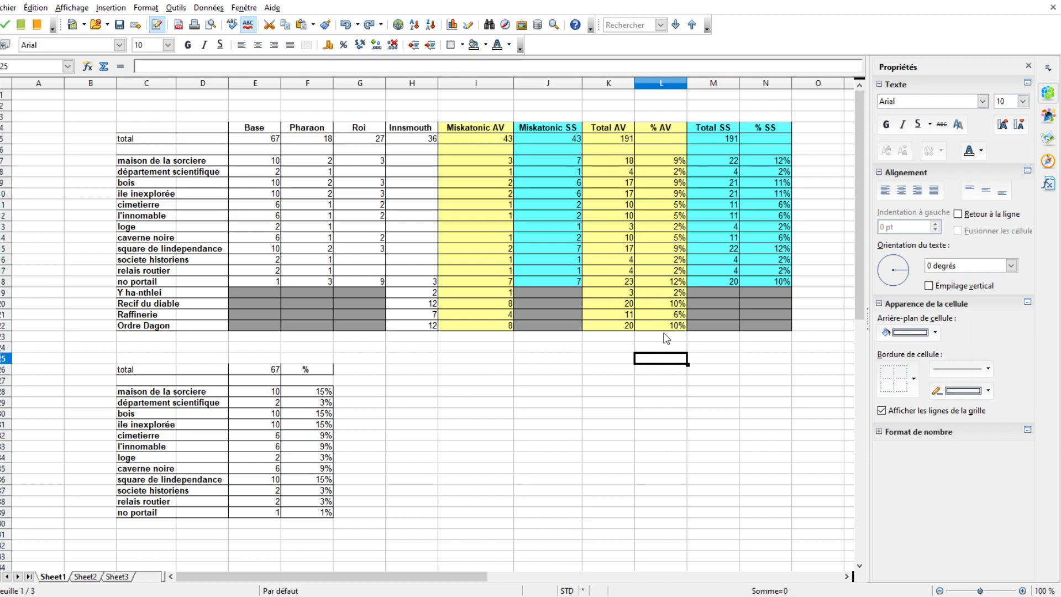
# - Examine the % AV of bois, ile inexplorée, square de lindependance, Recif du diable and Ordre Dagon
pyautogui.click(657, 183)
pyautogui.press('Down')
pyautogui.click(663, 249)
pyautogui.click(663, 303)
pyautogui.click(665, 327)
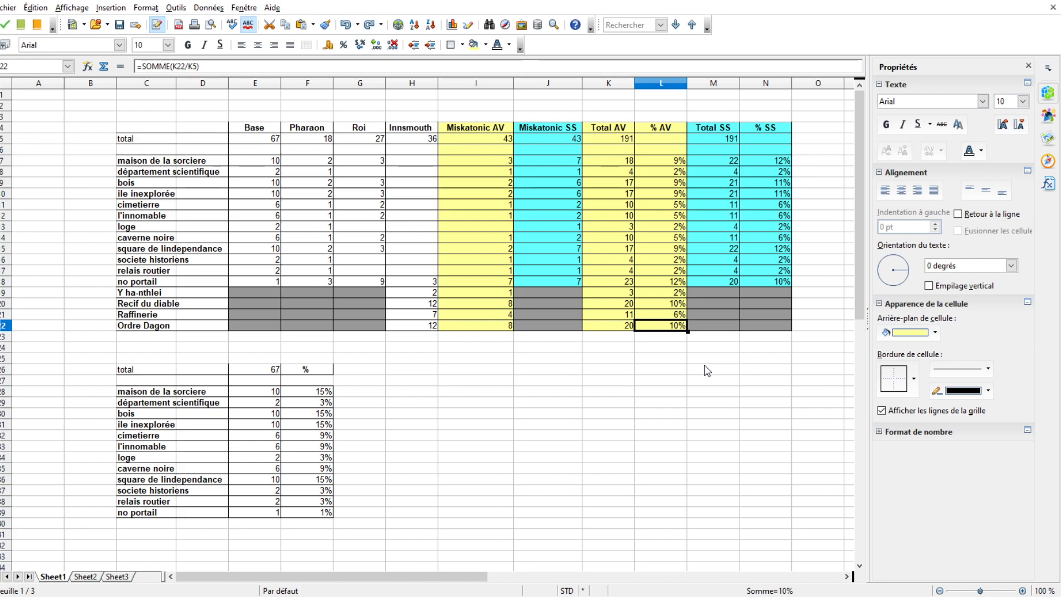
# - Examine the Total AV and % AV figures for square de lindependance, no portail, Recif du diable, Y ha-nthlei and ile inexplorée
pyautogui.click(660, 249)
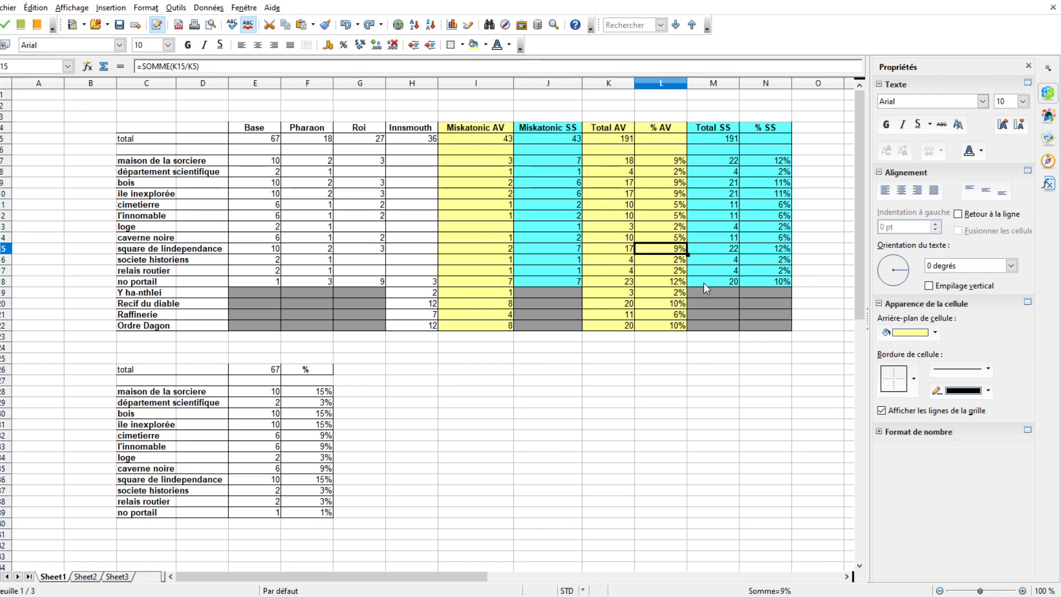
pyautogui.click(669, 285)
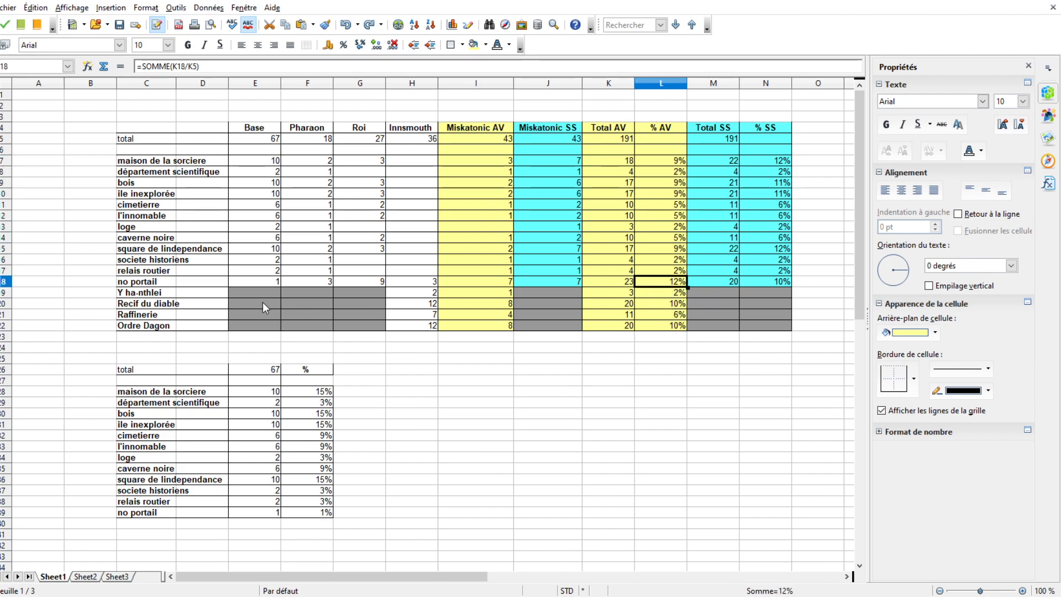
pyautogui.click(657, 302)
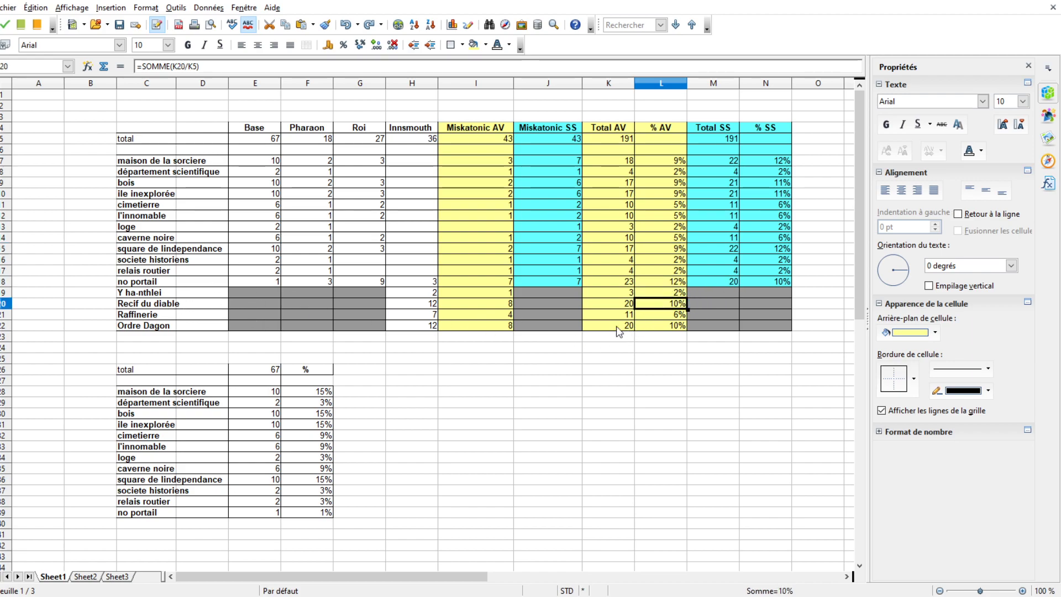
pyautogui.click(158, 306)
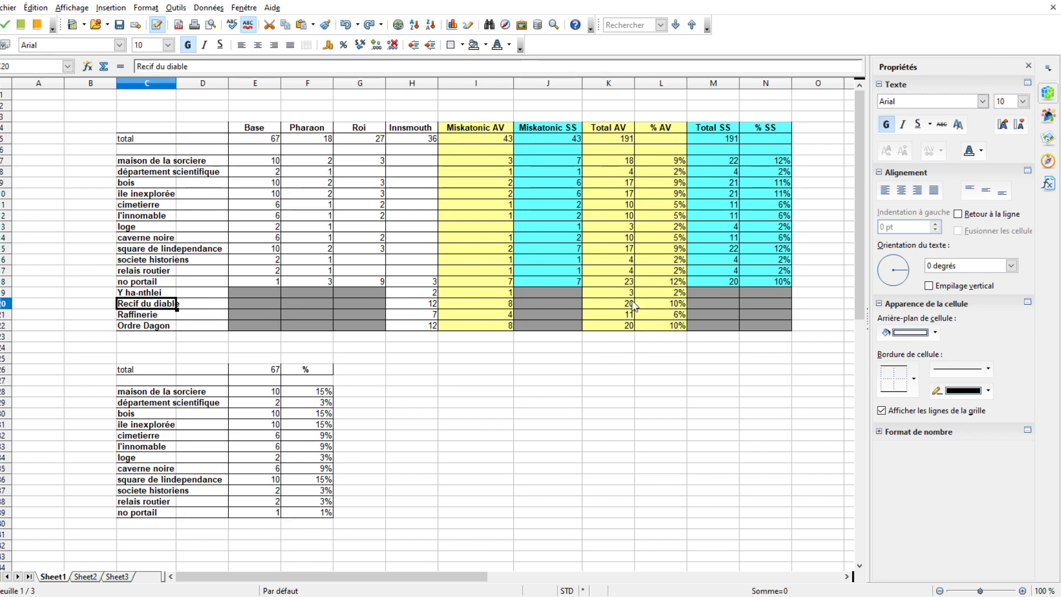
pyautogui.click(654, 305)
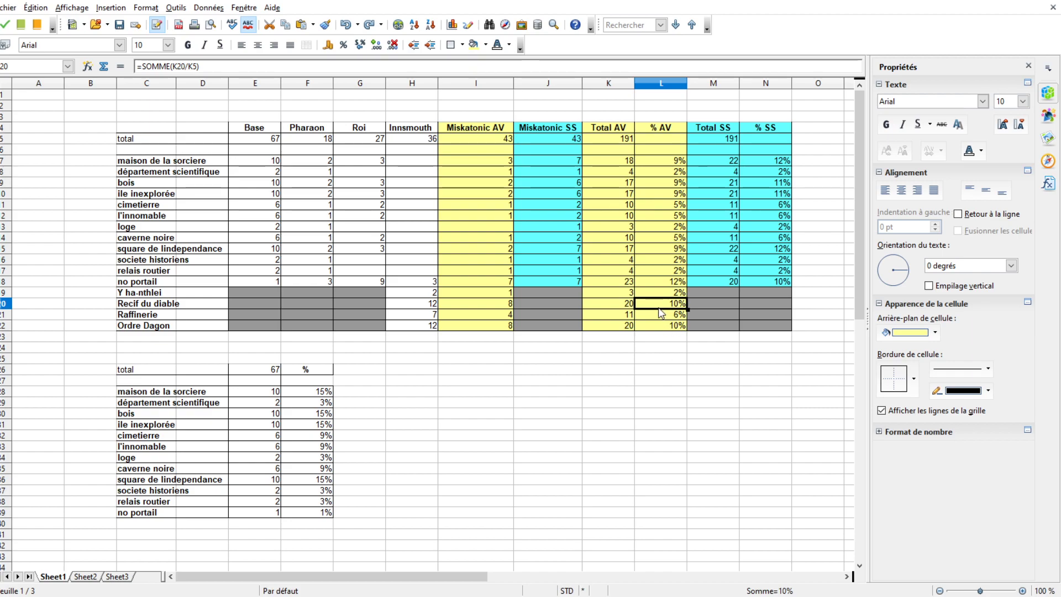
pyautogui.click(602, 301)
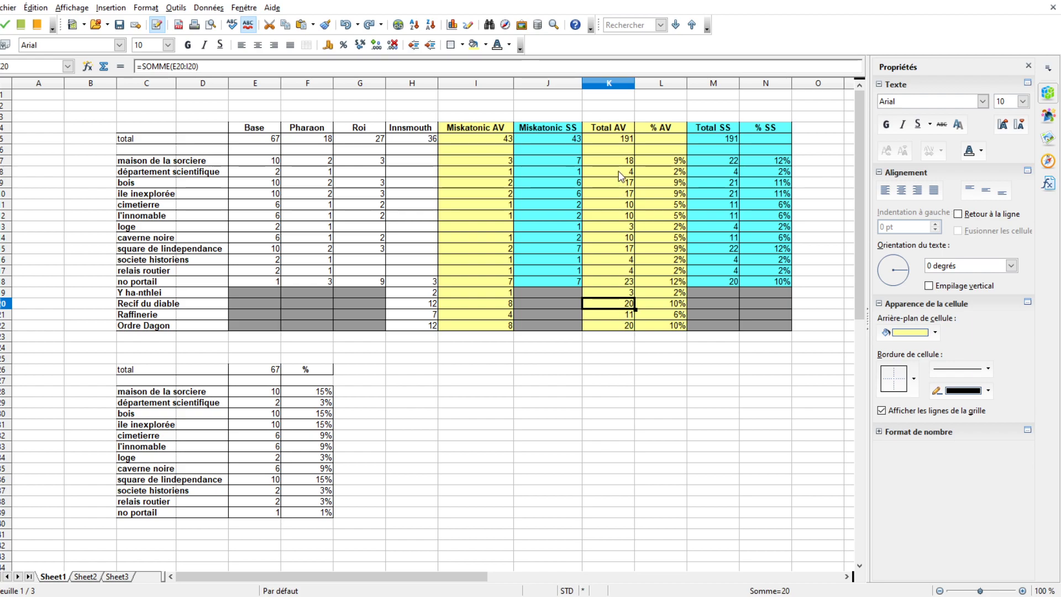
pyautogui.click(610, 140)
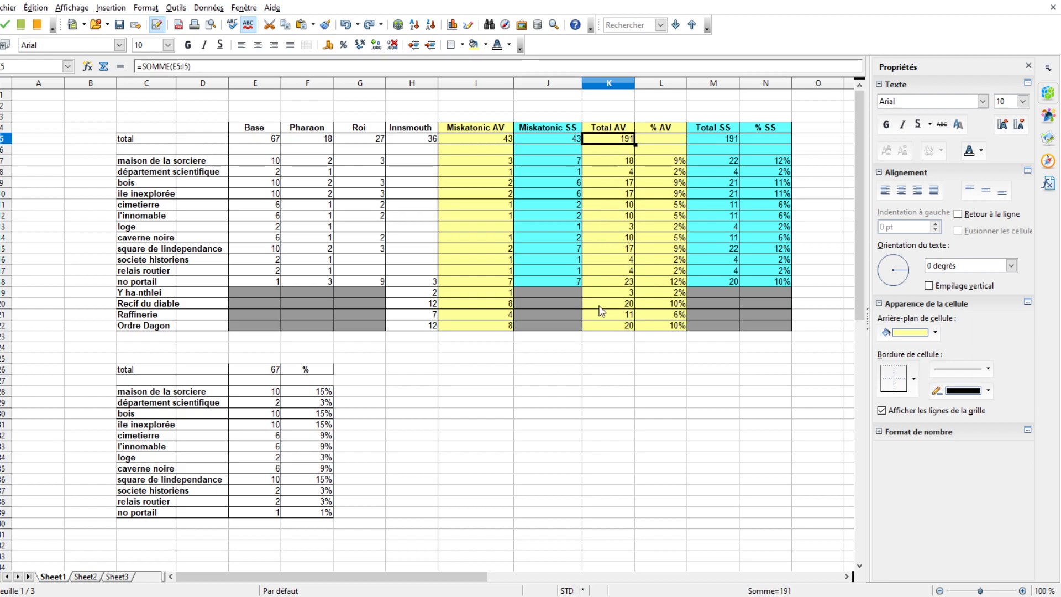
pyautogui.click(630, 161)
pyautogui.click(630, 294)
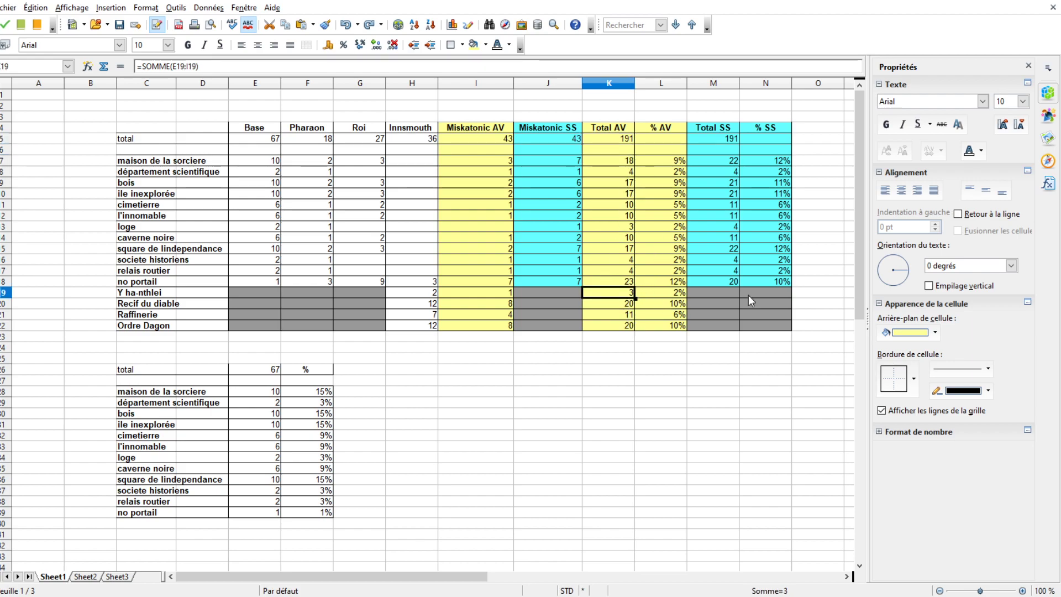
pyautogui.click(665, 194)
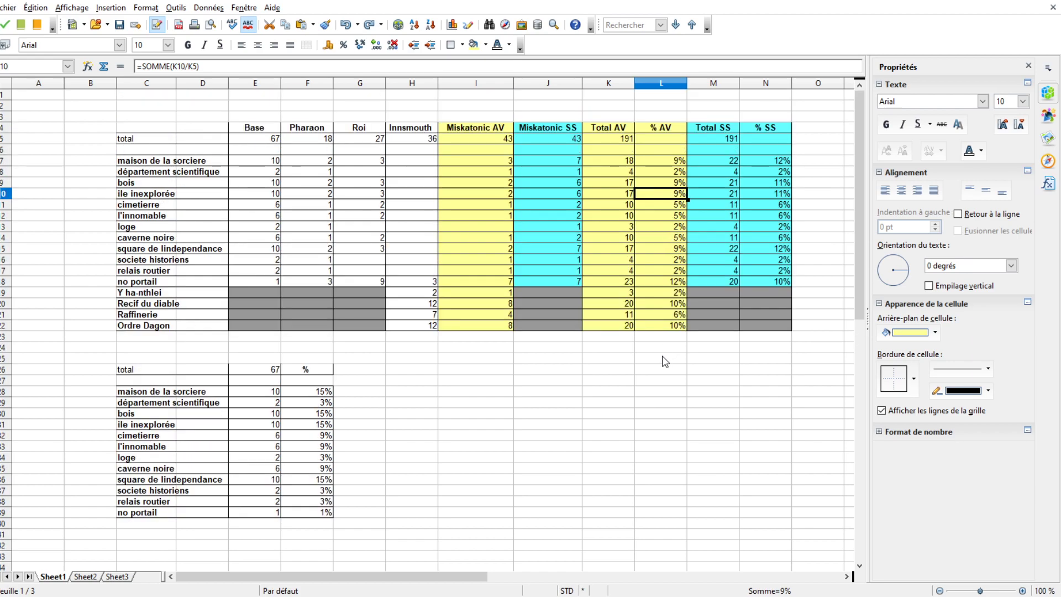
# - Review the Miskatonic SS and Innsmouth columns, the % SS of cimetierre, and the Base, Pharaon and Roi headings
pyautogui.moveTo(550, 128); pyautogui.dragTo(550, 279)
pyautogui.click(750, 204)
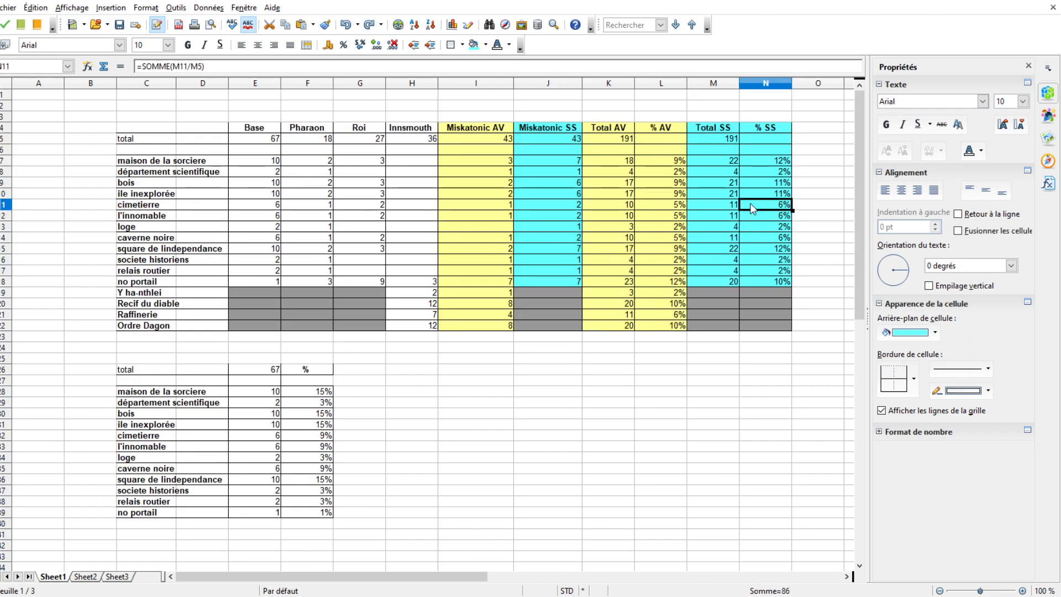
pyautogui.moveTo(414, 128); pyautogui.dragTo(409, 338)
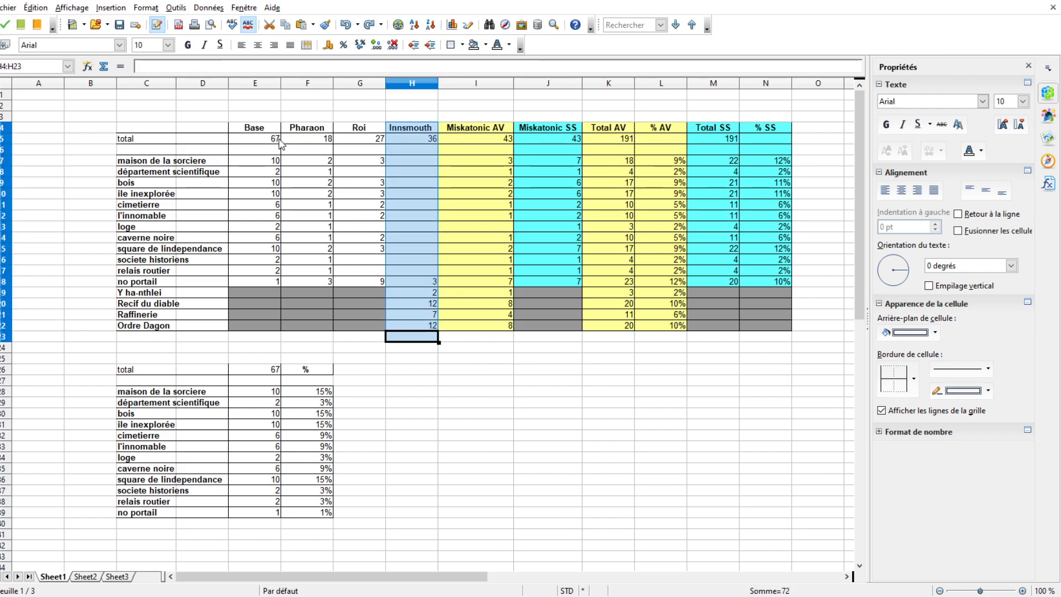
pyautogui.click(263, 130)
pyautogui.click(314, 131)
pyautogui.click(364, 133)
pyautogui.click(547, 132)
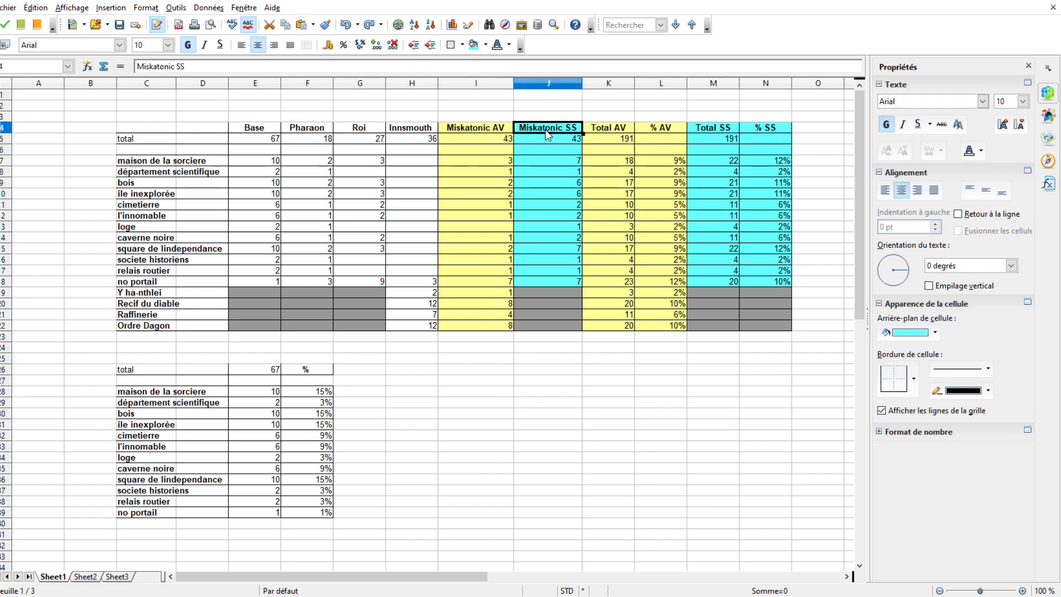
# - Check the Miskatonic SS count for maison de la sorciere
pyautogui.click(563, 151)
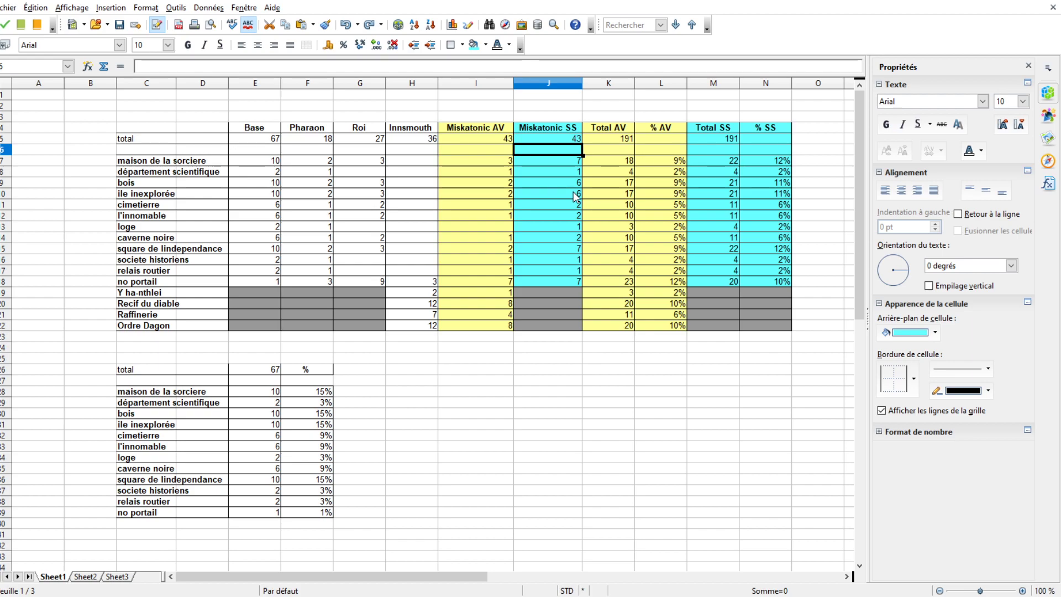
pyautogui.click(555, 161)
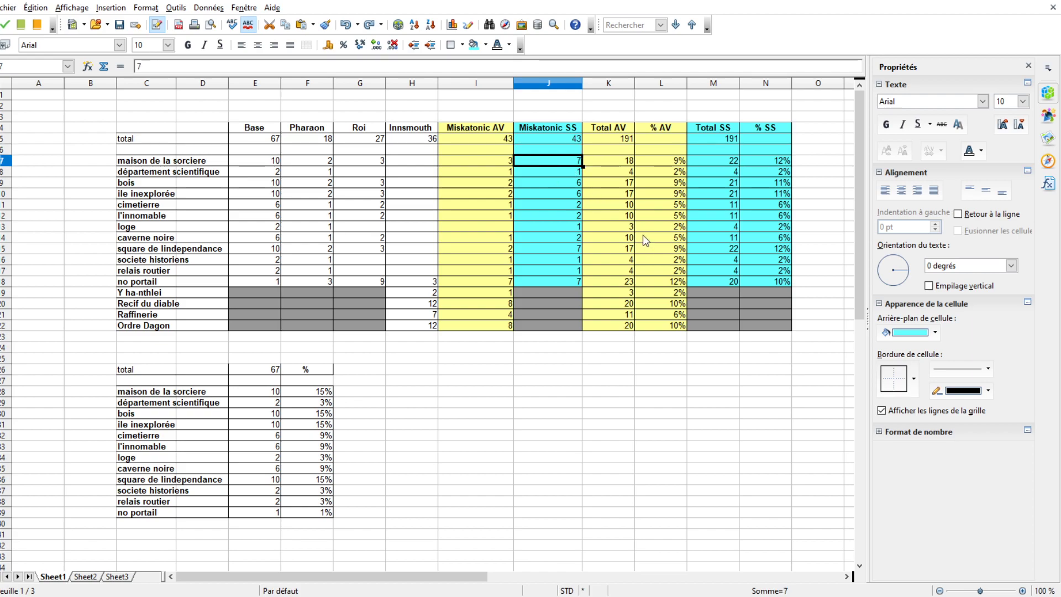
pyautogui.click(151, 171)
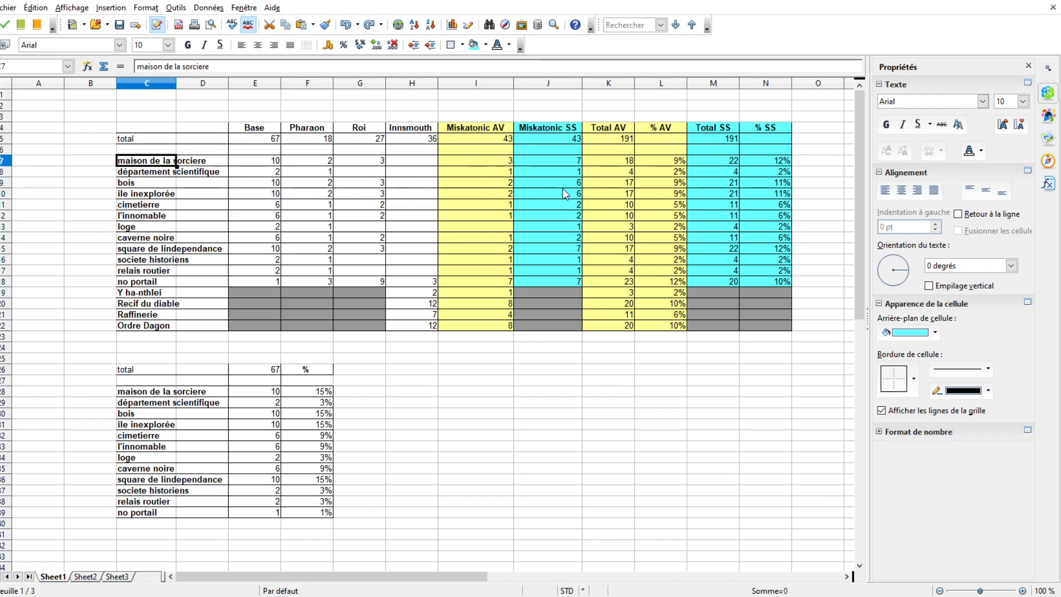
pyautogui.click(558, 161)
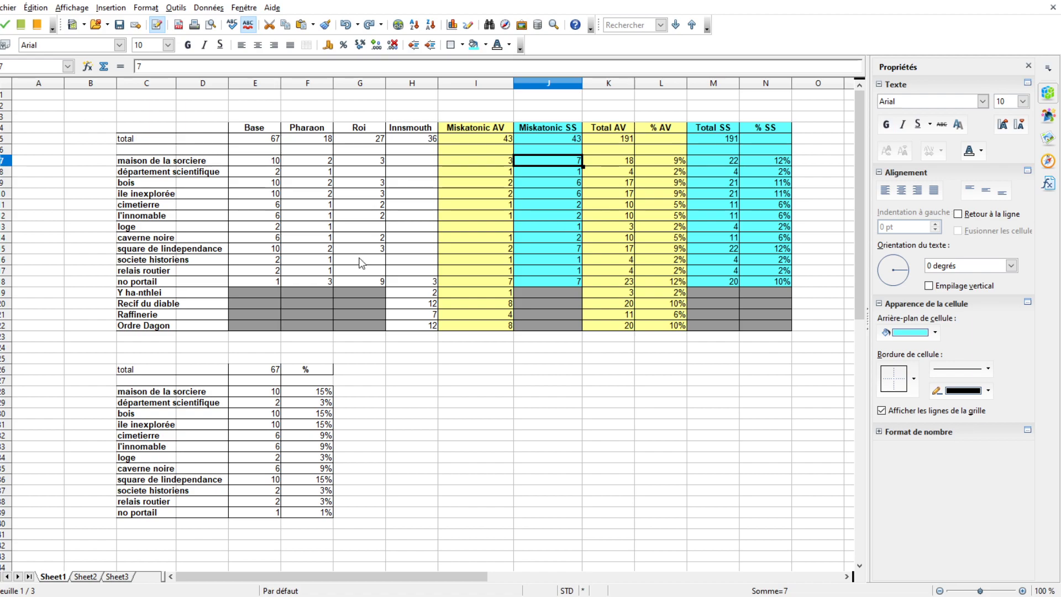
# - Compare the Recif du diable entries under Innsmouth, Miskatonic AV and Miskatonic SS
pyautogui.click(139, 305)
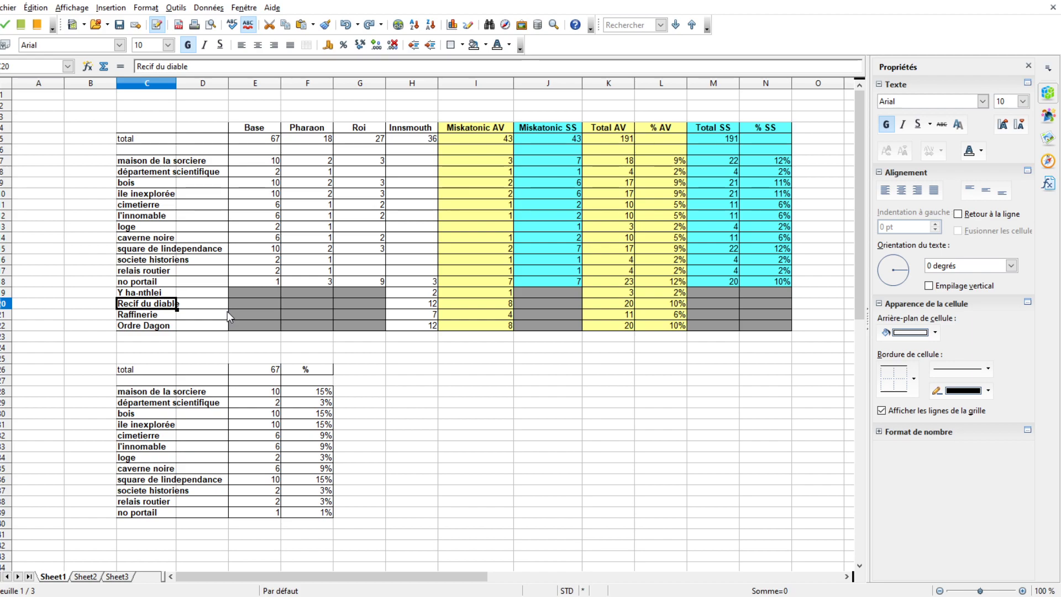
pyautogui.click(388, 132)
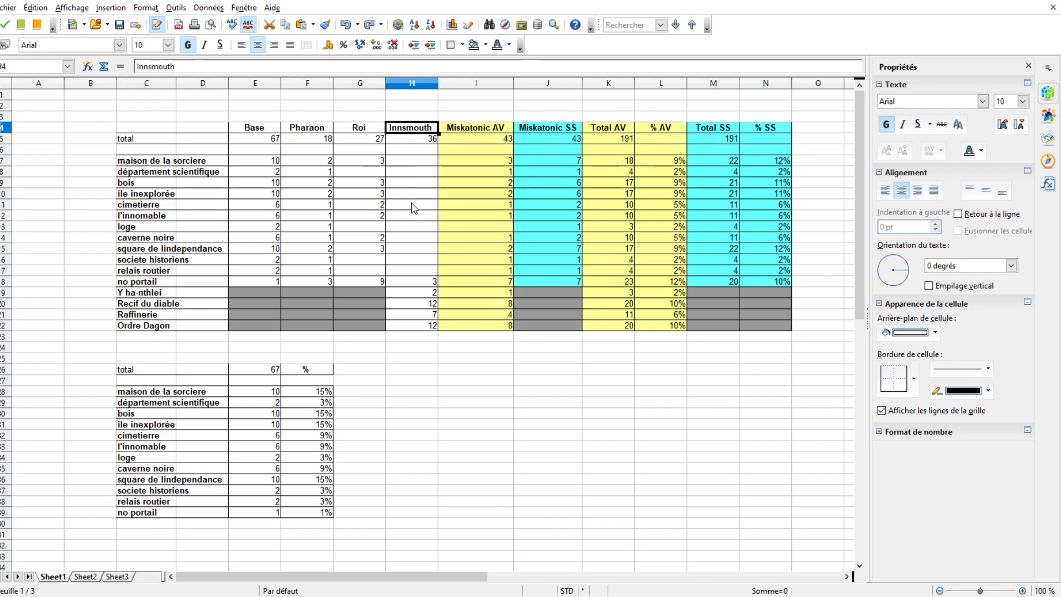
pyautogui.click(156, 303)
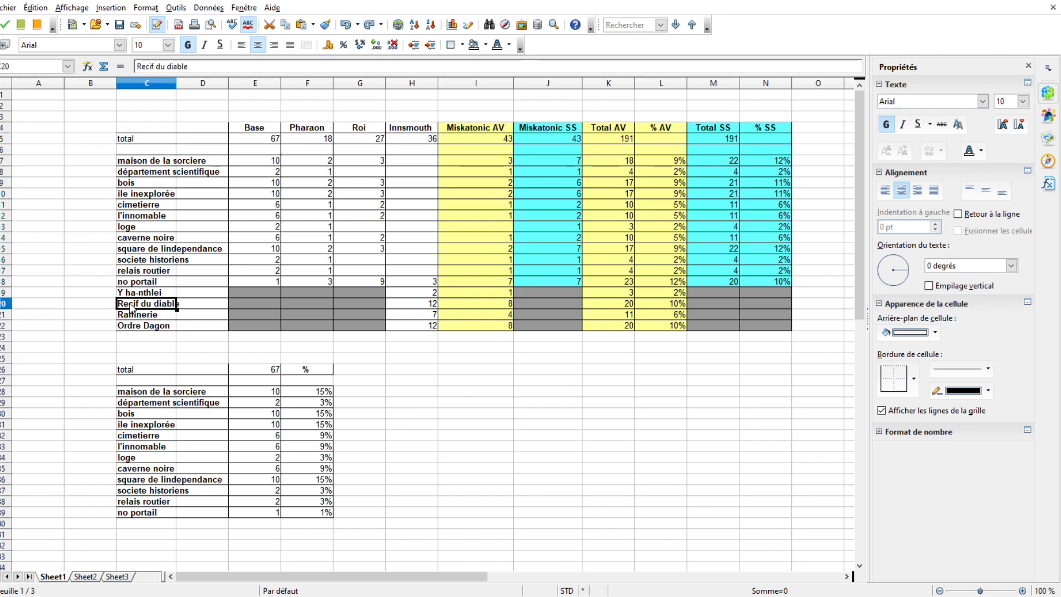
pyautogui.click(406, 306)
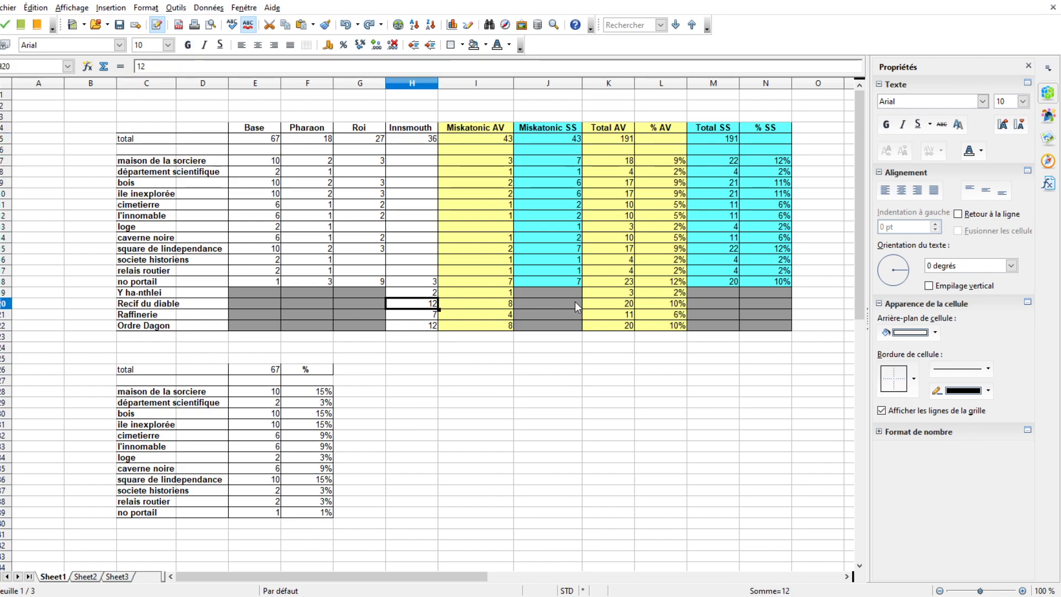
pyautogui.click(486, 308)
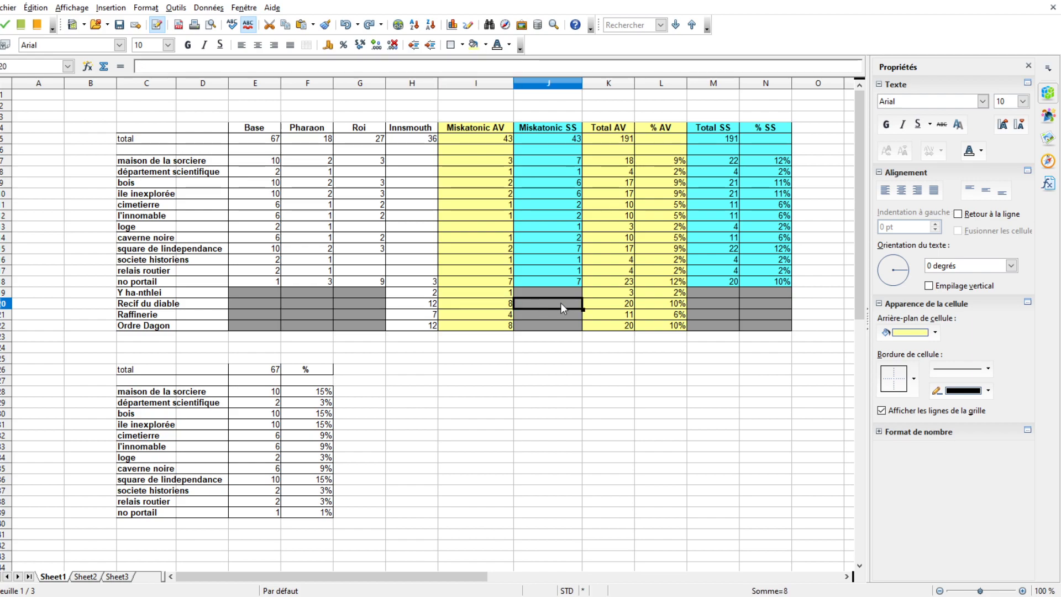
# - Compare the Innsmouth counts with the Miskatonic SS column, including its greyed-out rows for the Innsmouth locations
pyautogui.moveTo(407, 139); pyautogui.dragTo(403, 317)
pyautogui.moveTo(567, 296); pyautogui.dragTo(560, 330)
pyautogui.moveTo(560, 281); pyautogui.dragTo(547, 149)
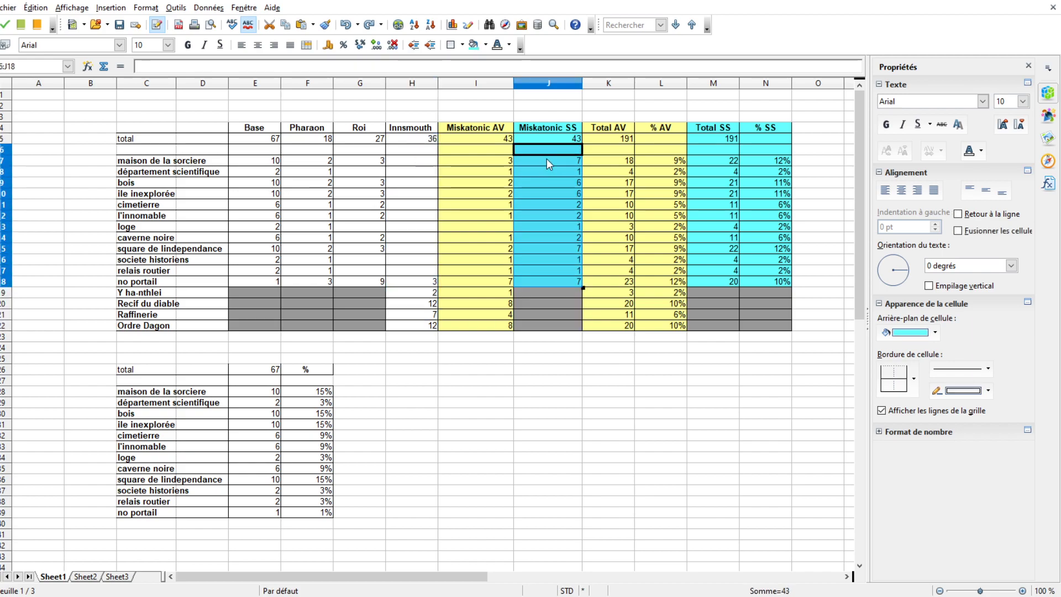
pyautogui.click(530, 183)
pyautogui.click(407, 141)
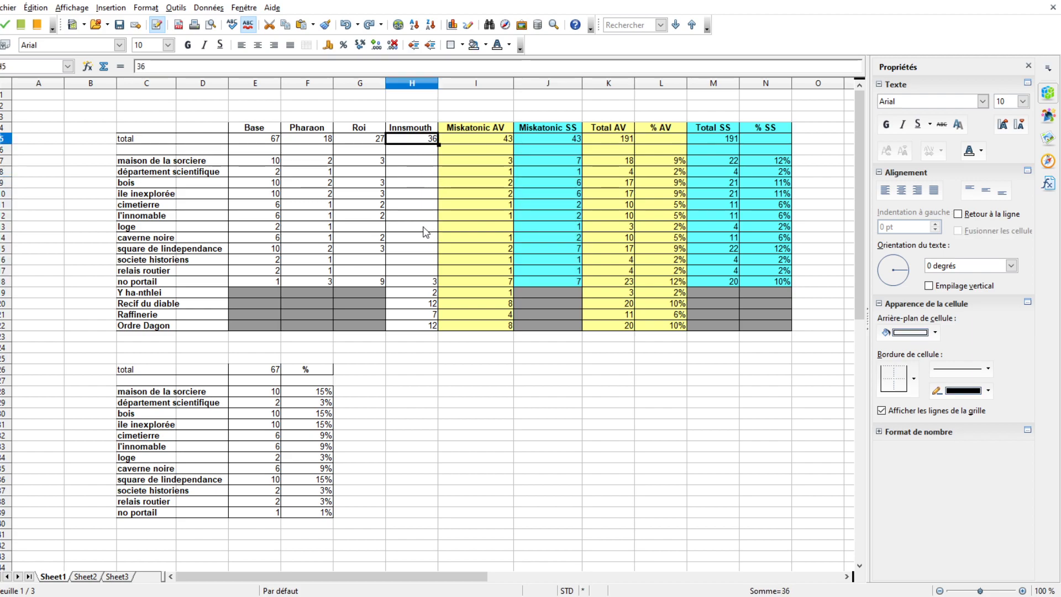
pyautogui.click(426, 231)
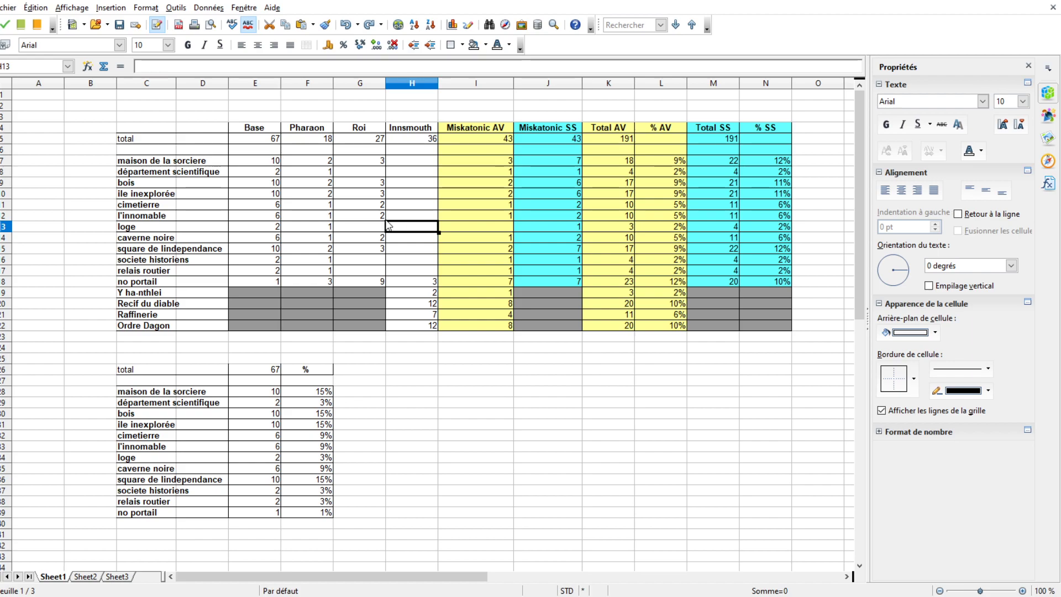
# - Compare the % AV and % SS columns of the main table with the base-game percentages in the lower table
pyautogui.moveTo(668, 161); pyautogui.dragTo(675, 337)
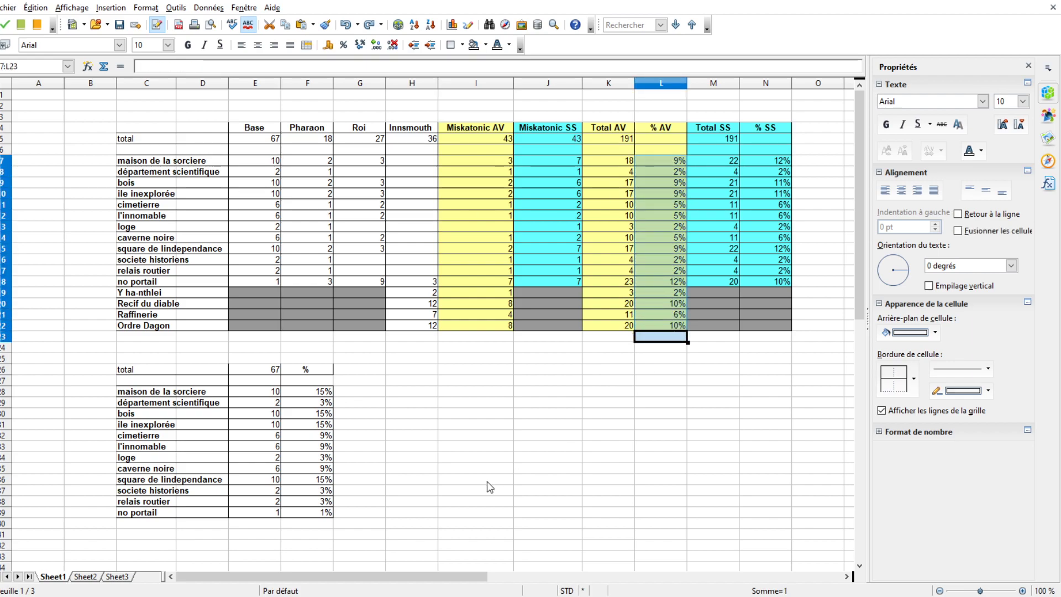
pyautogui.click(480, 441)
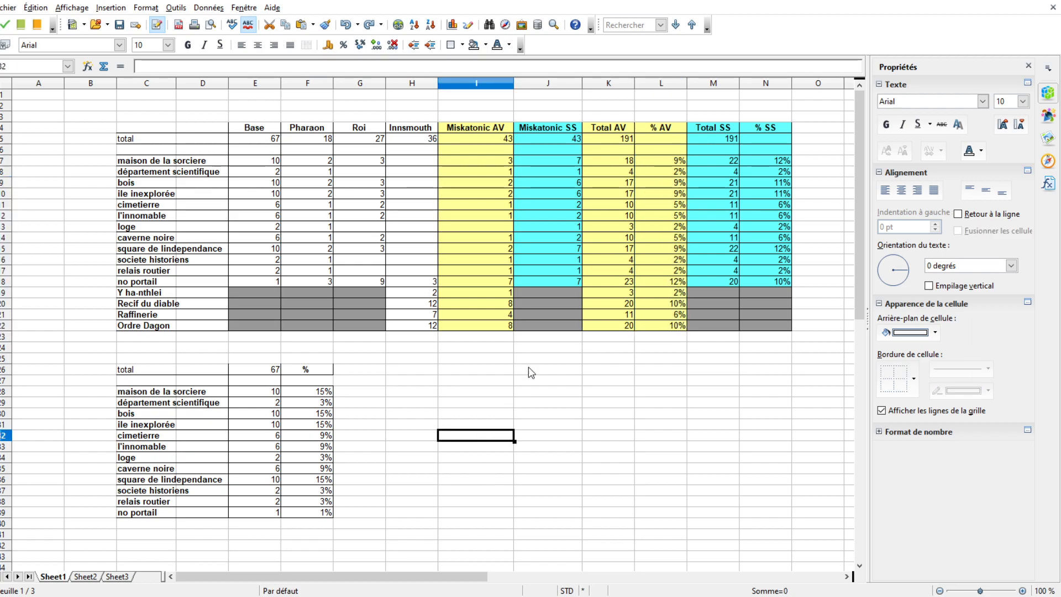
pyautogui.click(578, 314)
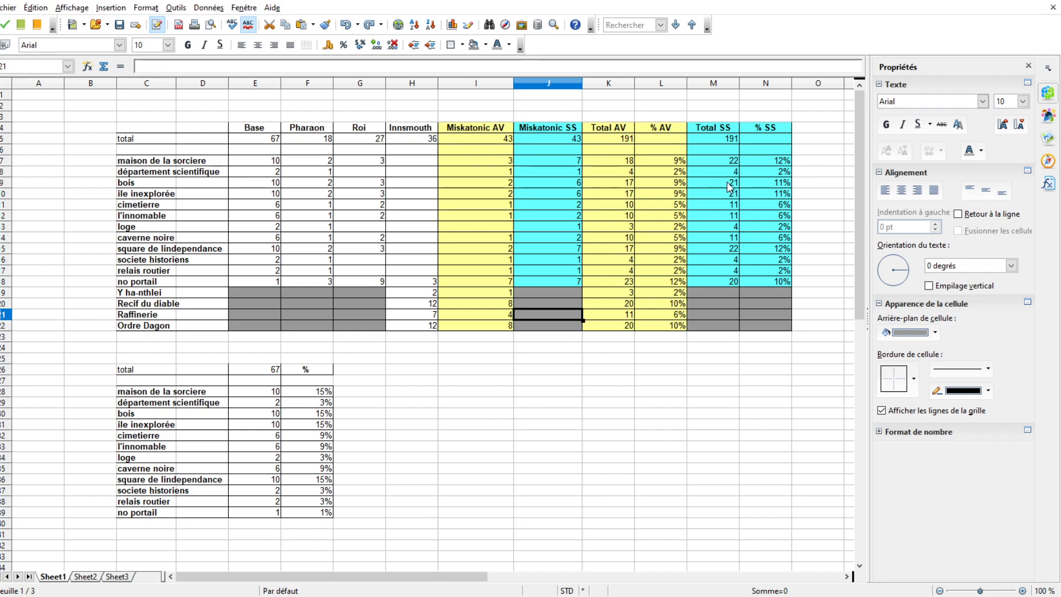
pyautogui.moveTo(761, 164); pyautogui.dragTo(784, 280)
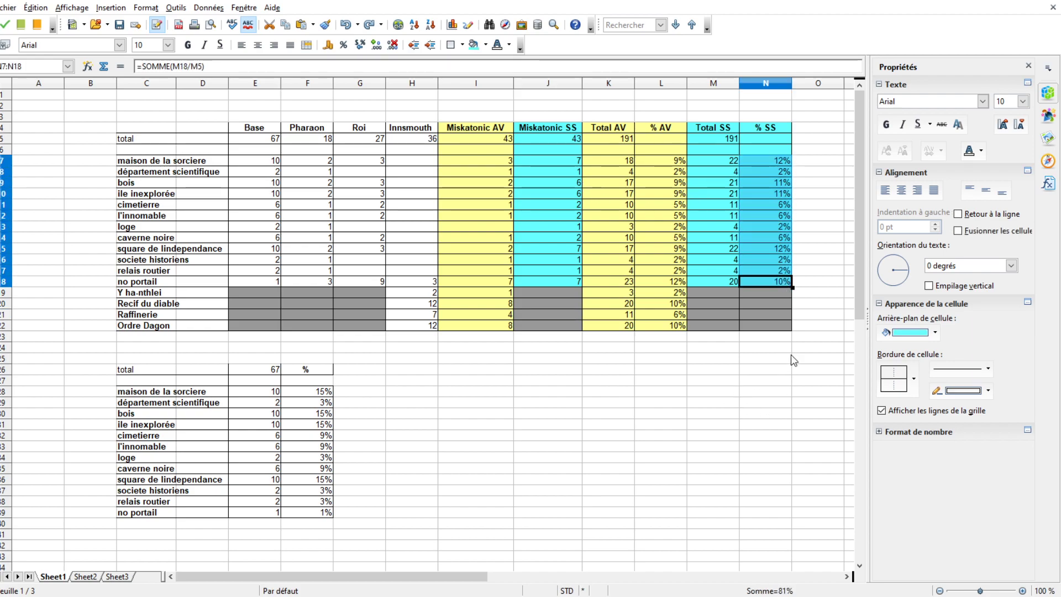
pyautogui.moveTo(305, 392); pyautogui.dragTo(307, 514)
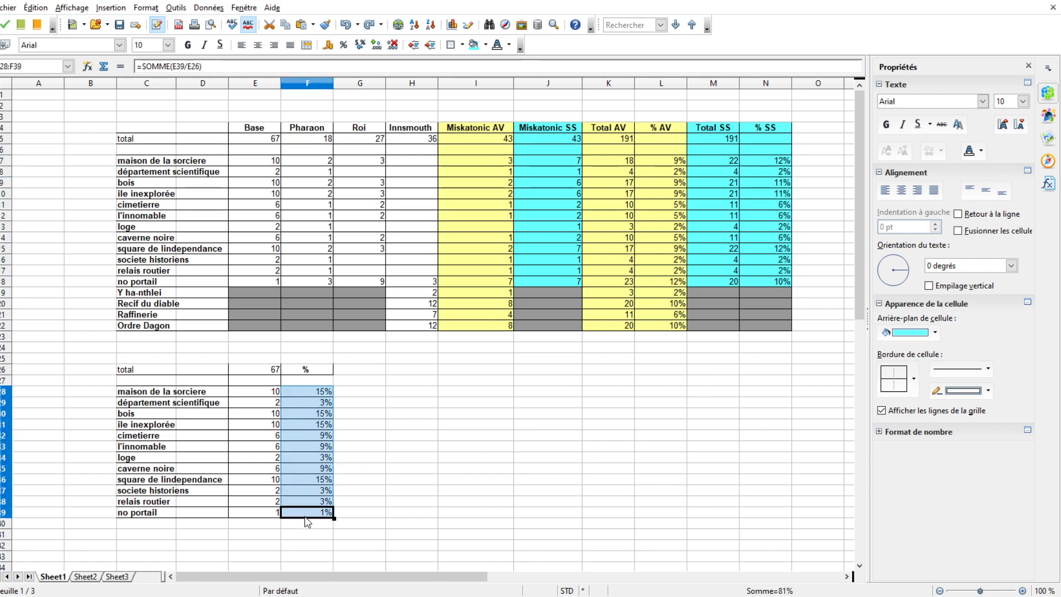
pyautogui.click(569, 448)
# - Review the Innsmouth column against the location percentages in the % AV and % SS columns
pyautogui.moveTo(412, 127); pyautogui.dragTo(411, 326)
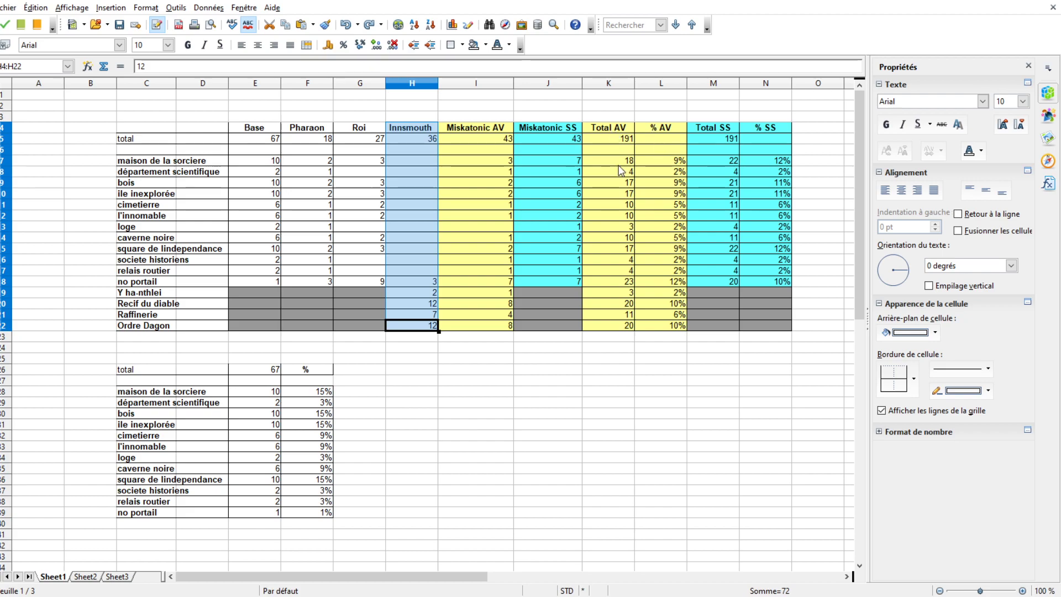
pyautogui.moveTo(655, 161); pyautogui.dragTo(651, 334)
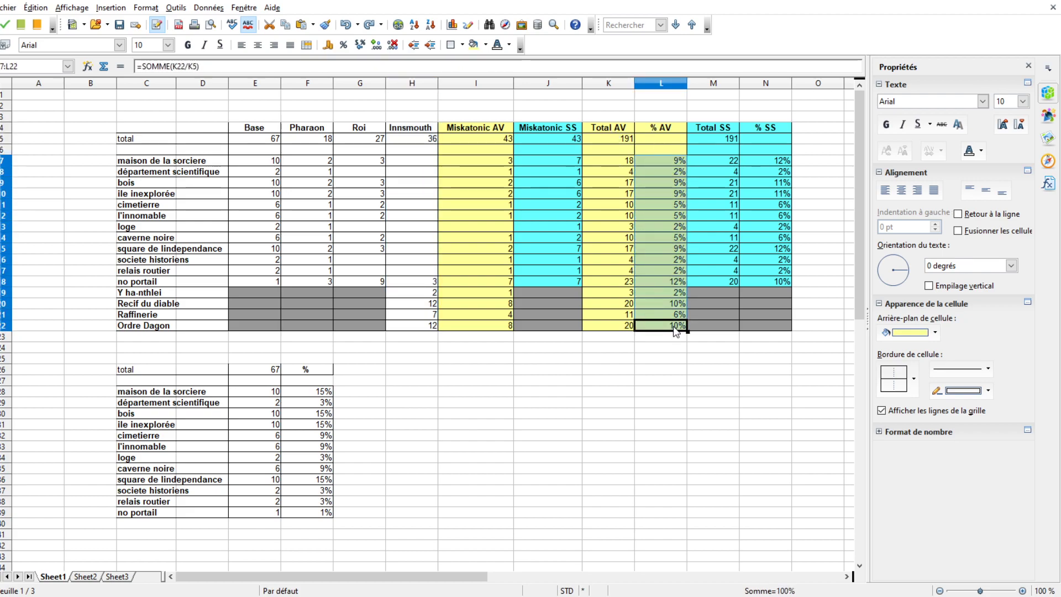
pyautogui.moveTo(768, 161); pyautogui.dragTo(767, 281)
pyautogui.click(812, 347)
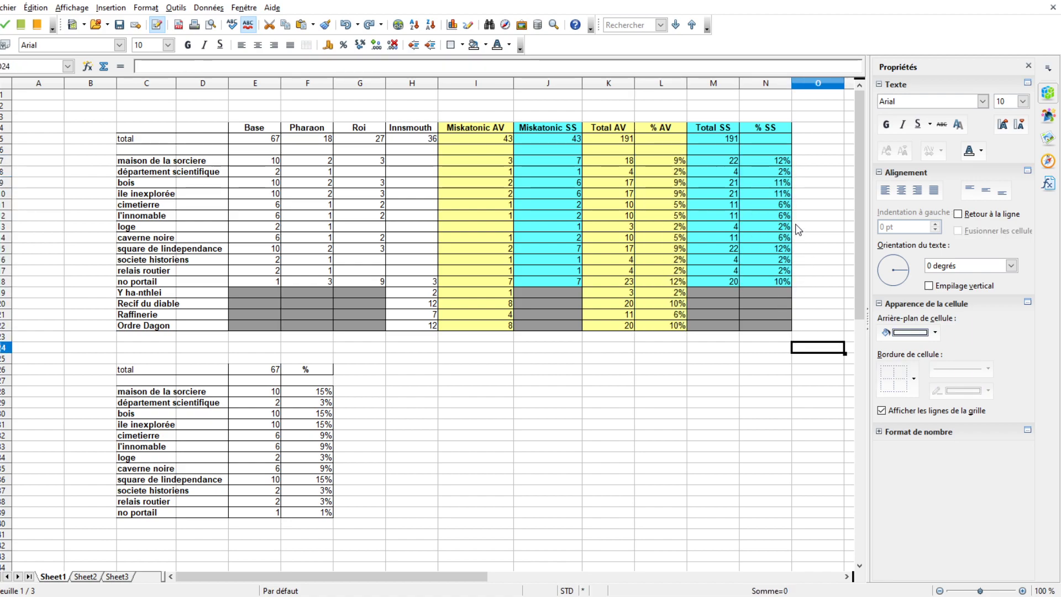
# - Examine the % SS values row by row from département scientifique to l'innomable, plus square de lindependance, and locate societe historiens
pyautogui.click(767, 172)
pyautogui.click(767, 188)
pyautogui.click(768, 194)
pyautogui.click(772, 204)
pyautogui.click(772, 214)
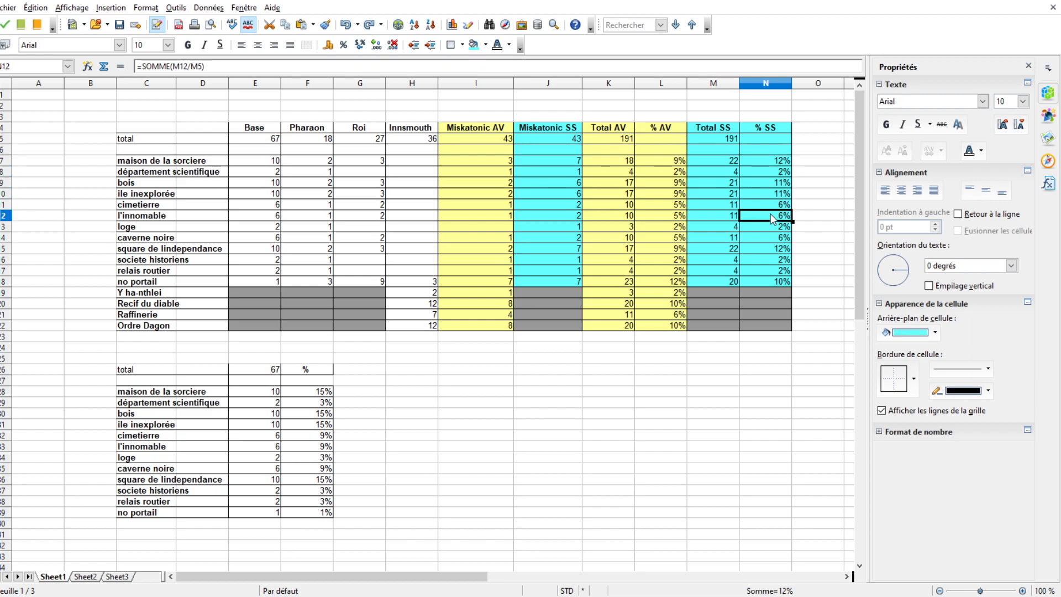
pyautogui.click(779, 248)
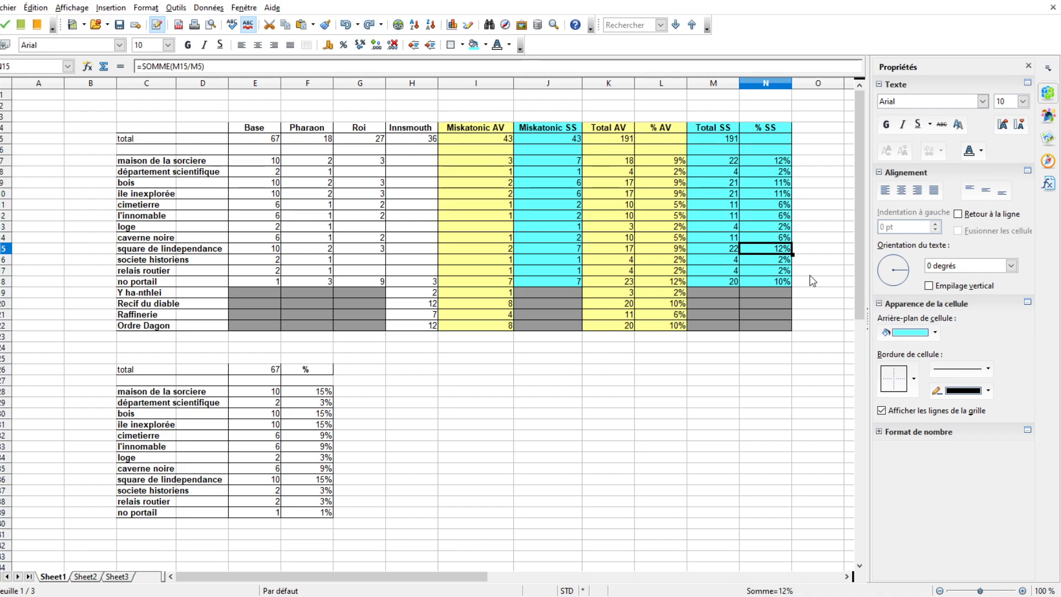
pyautogui.click(161, 263)
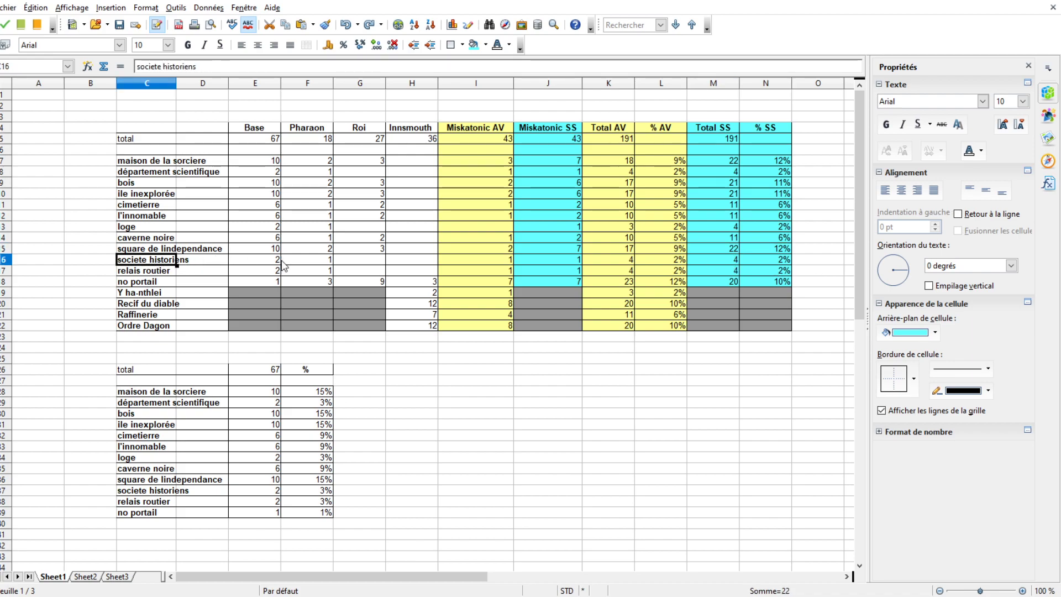
# - Examine the square de lindependance and caverne noire rows, and the % SS column against the Base, Roi and Miskatonic expansions
pyautogui.moveTo(726, 252); pyautogui.dragTo(152, 249)
pyautogui.moveTo(727, 237); pyautogui.dragTo(146, 238)
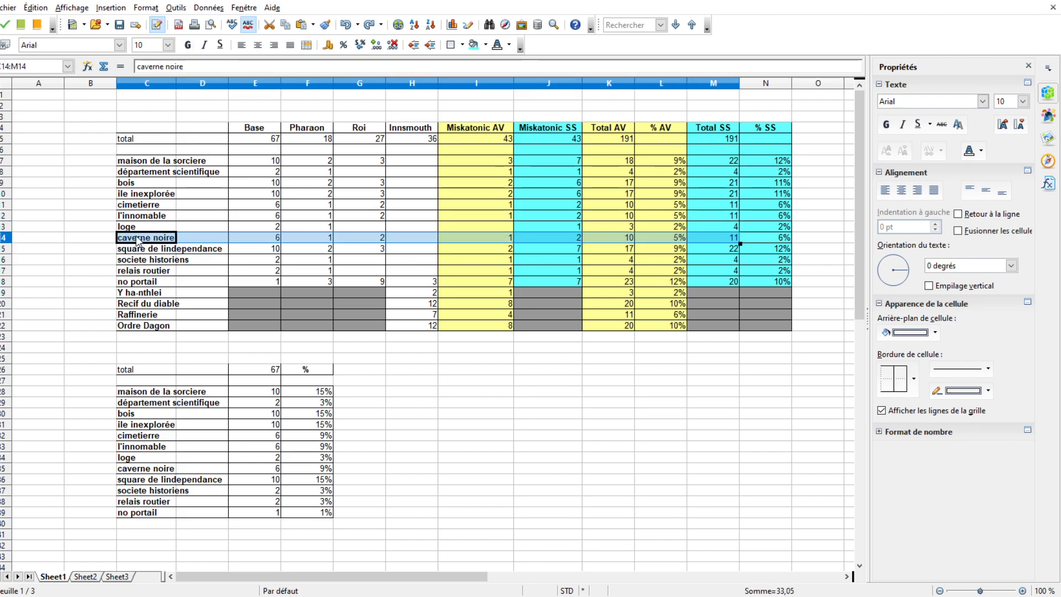
pyautogui.click(752, 241)
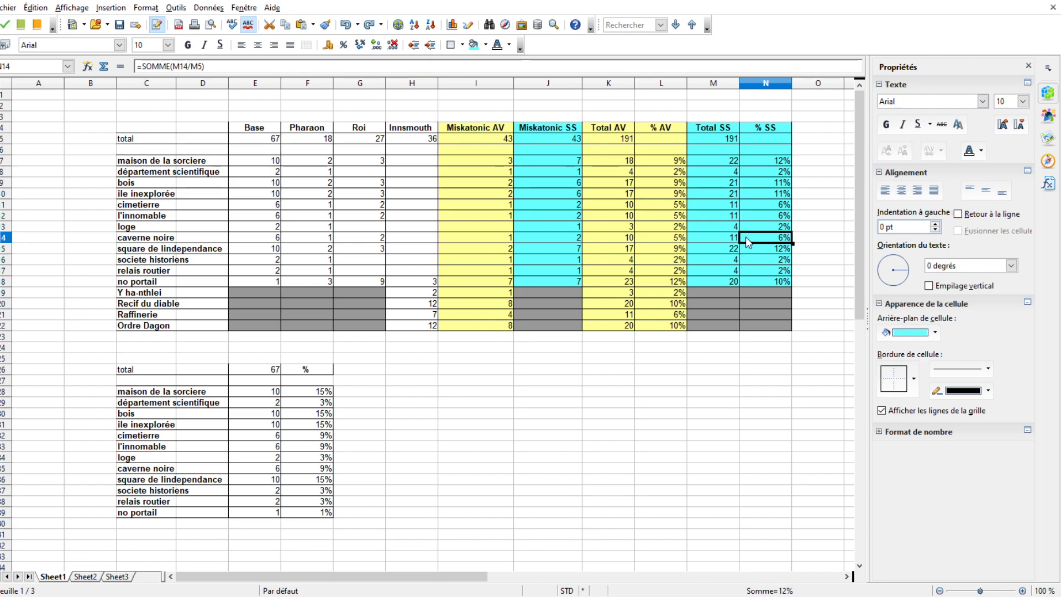
pyautogui.click(754, 250)
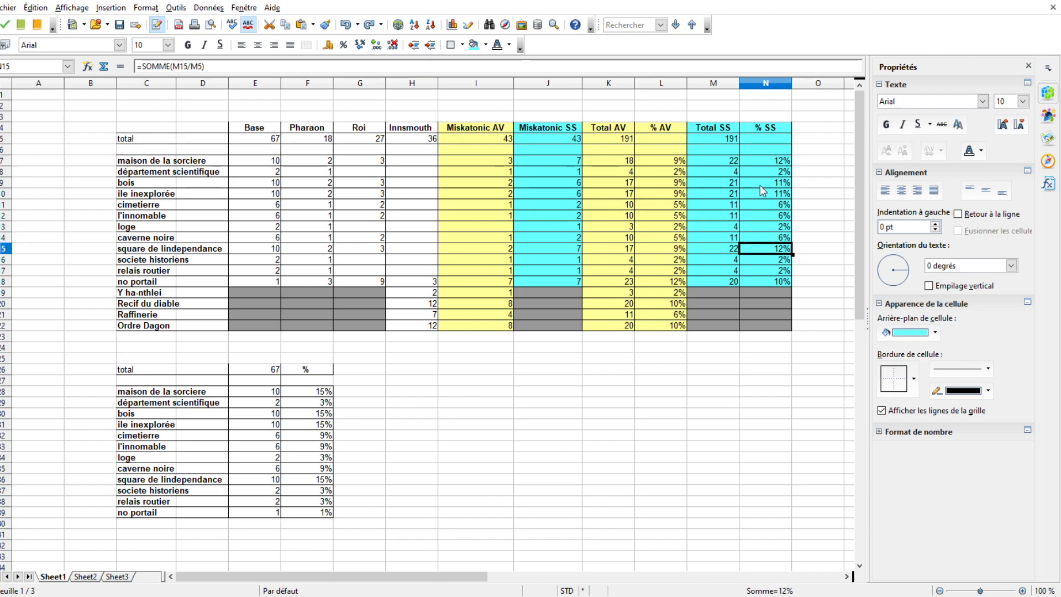
pyautogui.moveTo(763, 158); pyautogui.dragTo(762, 283)
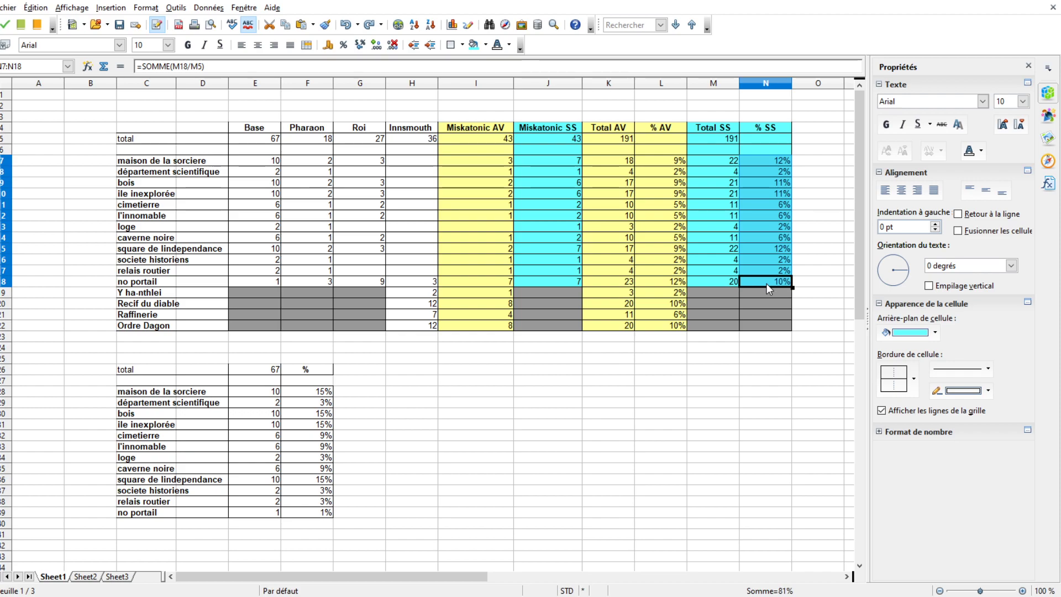
pyautogui.click(241, 130)
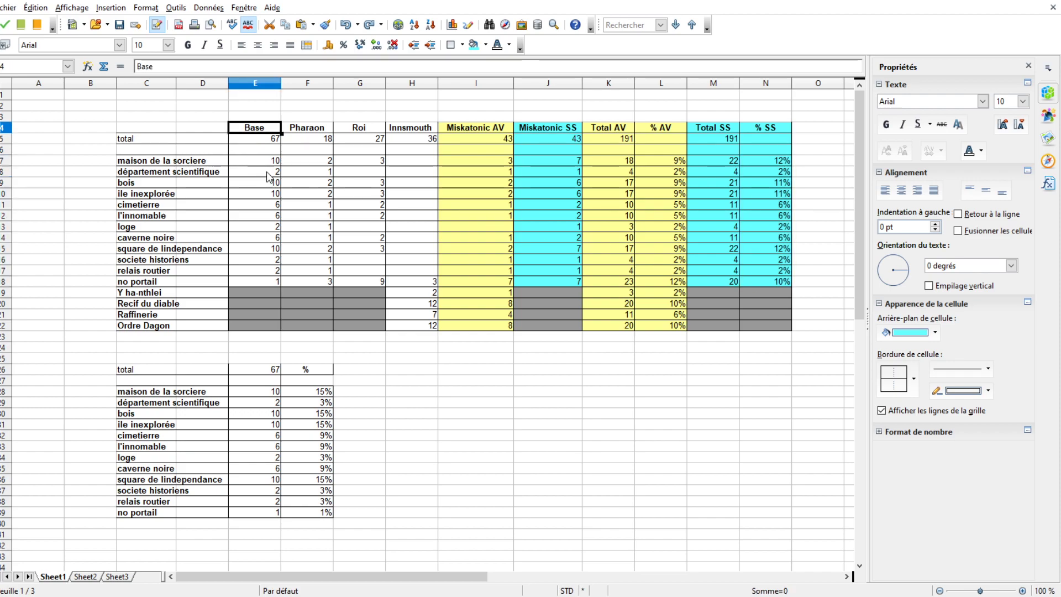
pyautogui.click(497, 131)
pyautogui.click(353, 129)
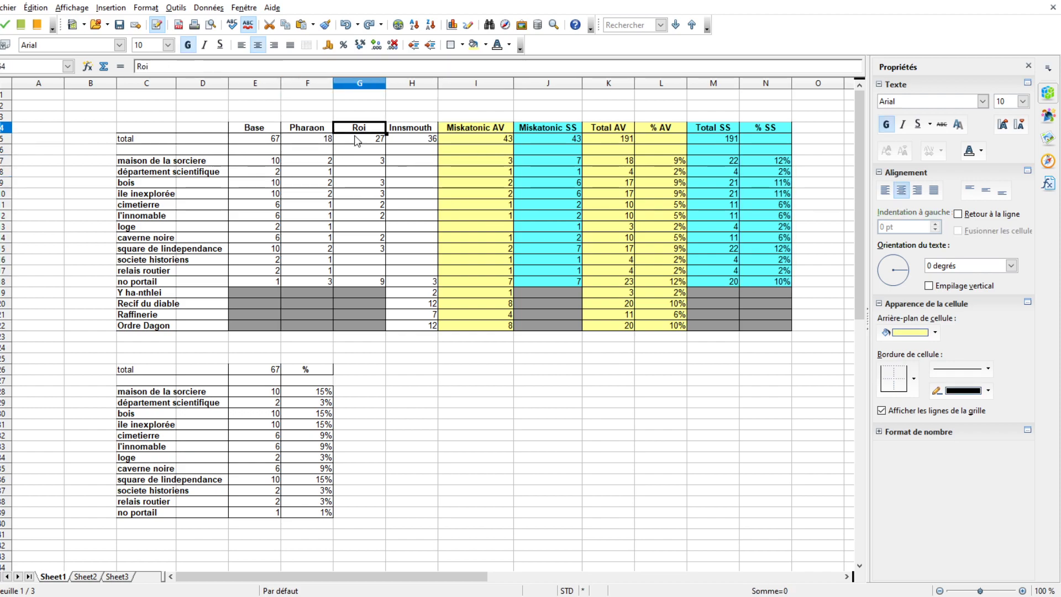
pyautogui.moveTo(760, 160); pyautogui.dragTo(768, 294)
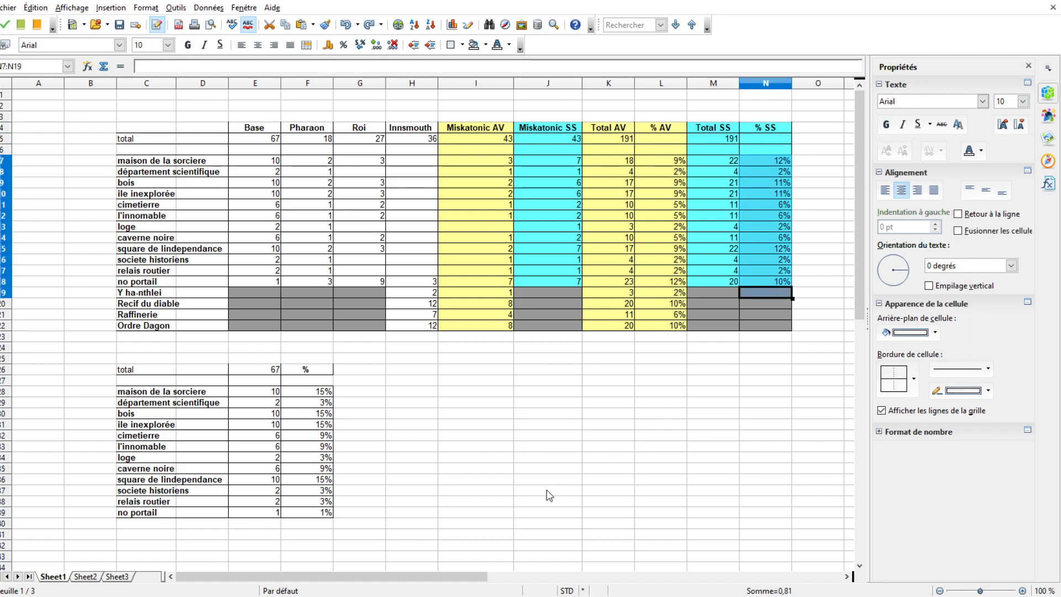
# - Review the Miskatonic AV and % AV columns across the full location list, from maison de la sorciere to Ordre Dagon
pyautogui.click(612, 272)
pyautogui.moveTo(465, 131); pyautogui.dragTo(467, 326)
pyautogui.moveTo(660, 116); pyautogui.dragTo(660, 360)
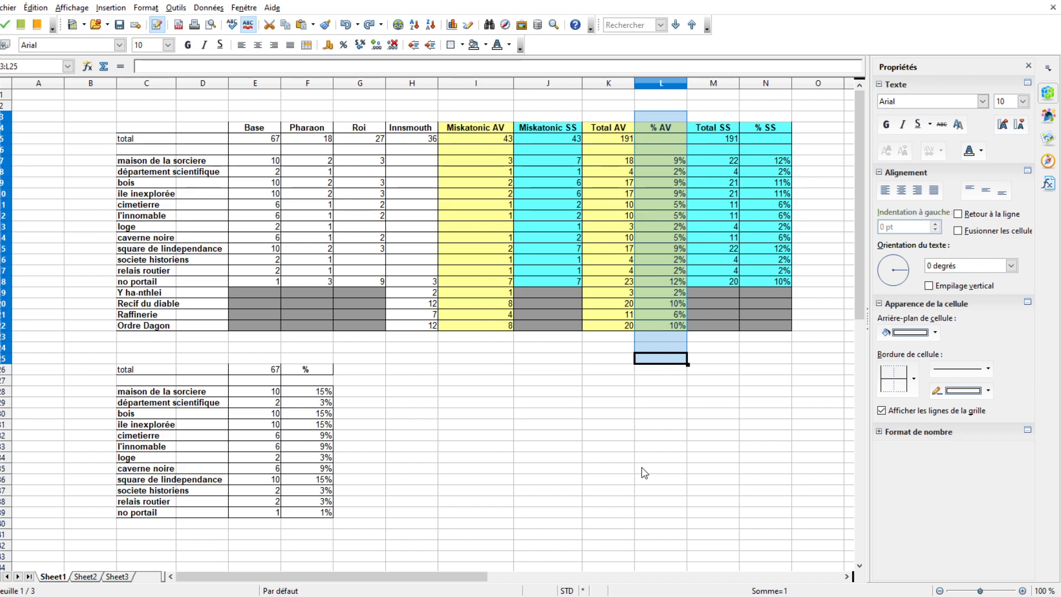
pyautogui.click(730, 403)
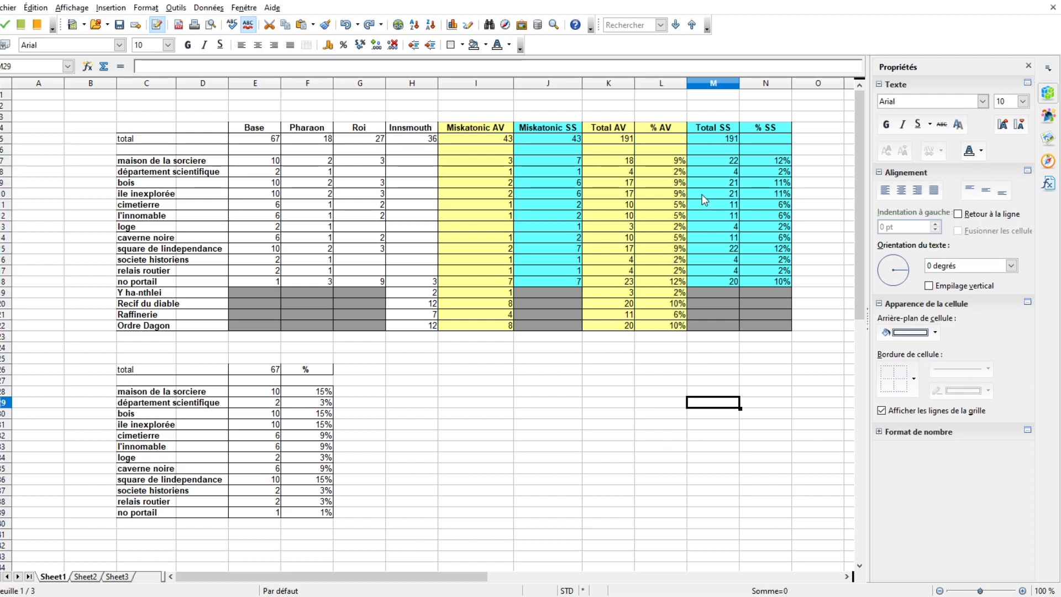
pyautogui.moveTo(657, 162); pyautogui.dragTo(659, 327)
pyautogui.moveTo(144, 161); pyautogui.dragTo(147, 330)
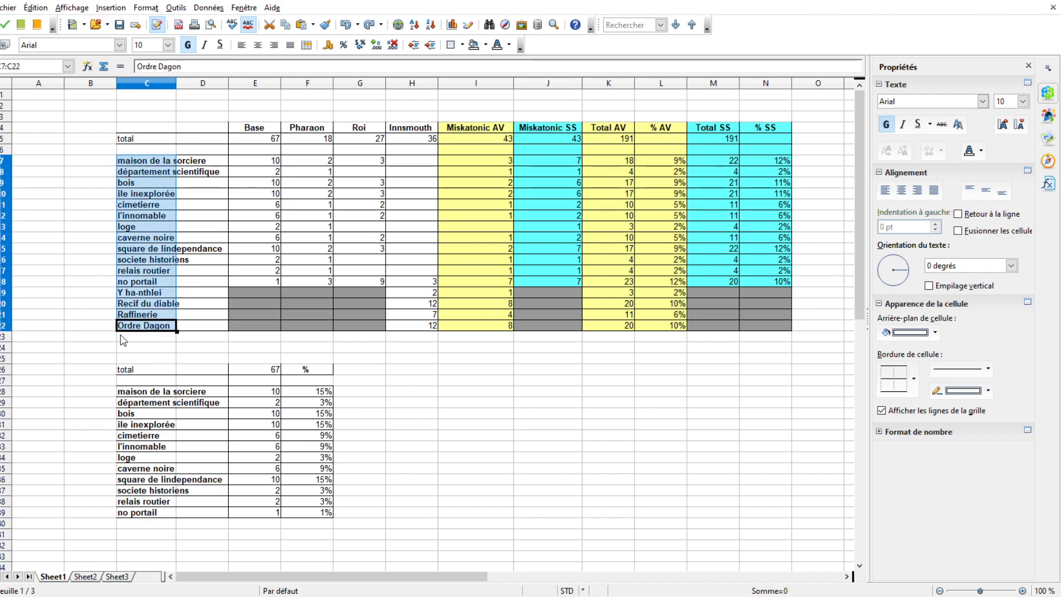
pyautogui.click(285, 359)
# - Review the non-Innsmouth locations' % SS values together with the Base, Pharaon, Roi and Innsmouth columns
pyautogui.moveTo(145, 161)
pyautogui.mouseDown()
pyautogui.moveTo(146, 282)
pyautogui.moveTo(149, 161)
pyautogui.mouseUp()
pyautogui.press('Down')
pyautogui.press('Down')
pyautogui.press('Right')
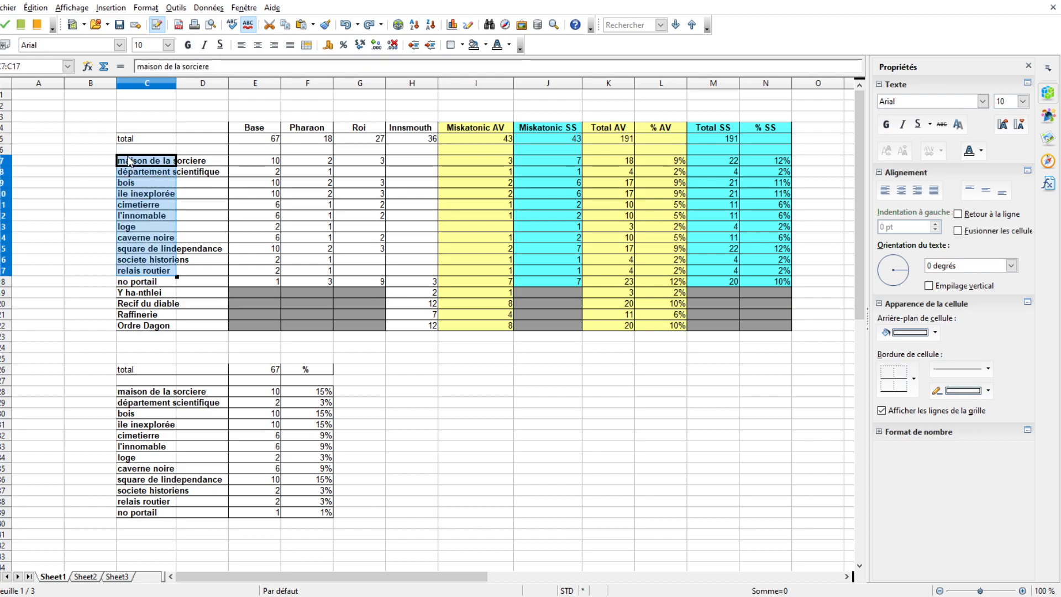
pyautogui.moveTo(246, 129); pyautogui.dragTo(371, 137)
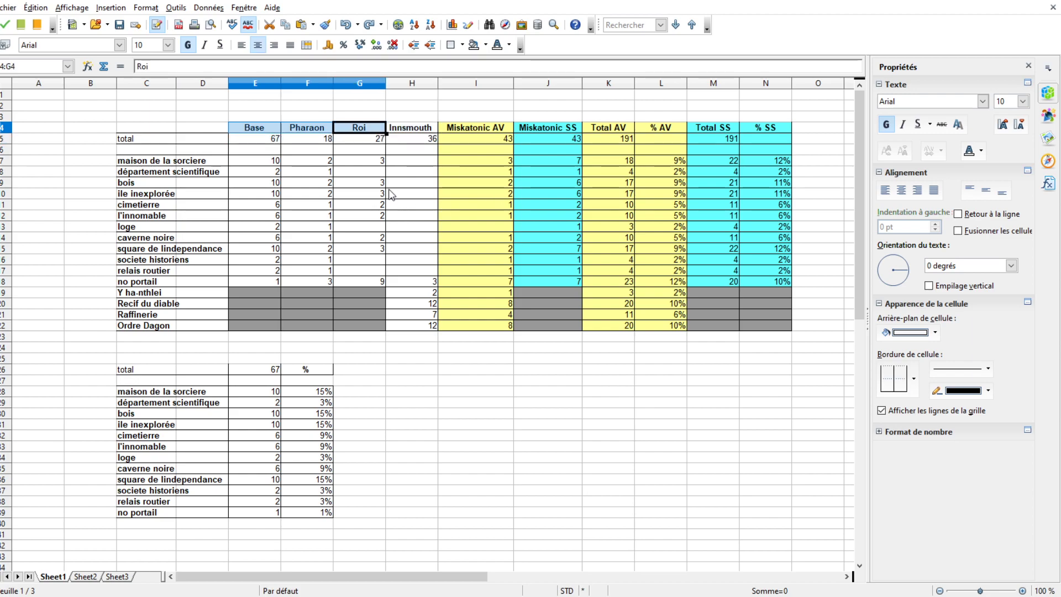
pyautogui.click(766, 163)
pyautogui.click(768, 201)
pyautogui.click(771, 227)
pyautogui.click(777, 249)
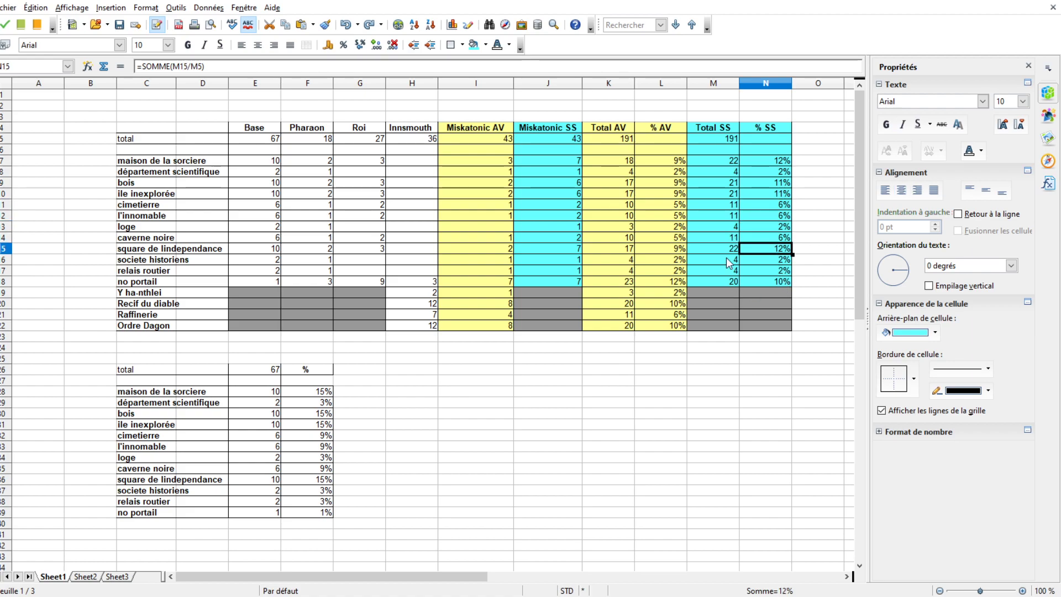
pyautogui.moveTo(752, 161); pyautogui.dragTo(767, 282)
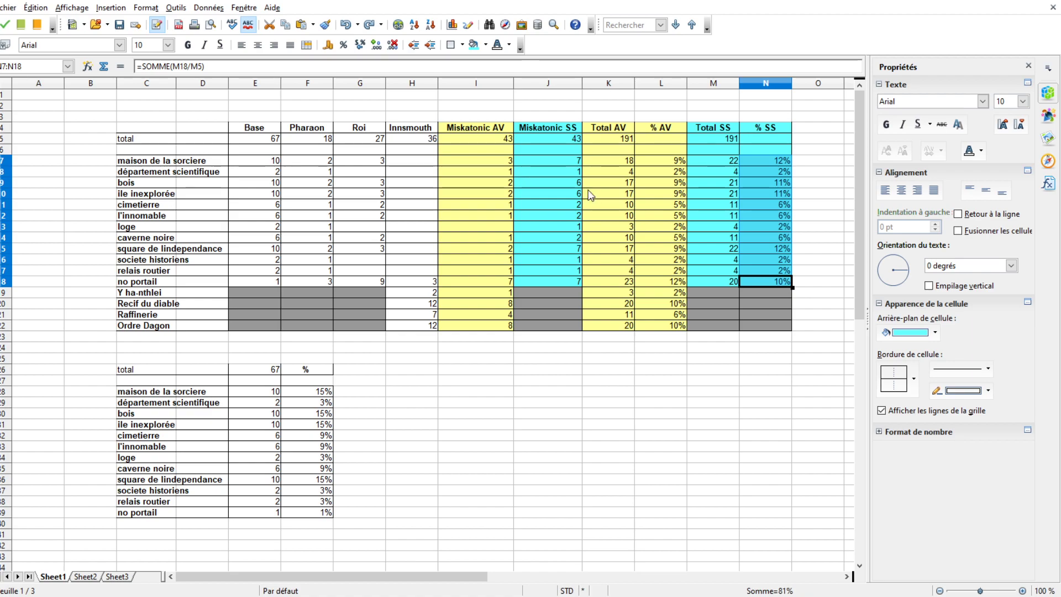
pyautogui.moveTo(413, 149); pyautogui.dragTo(418, 283)
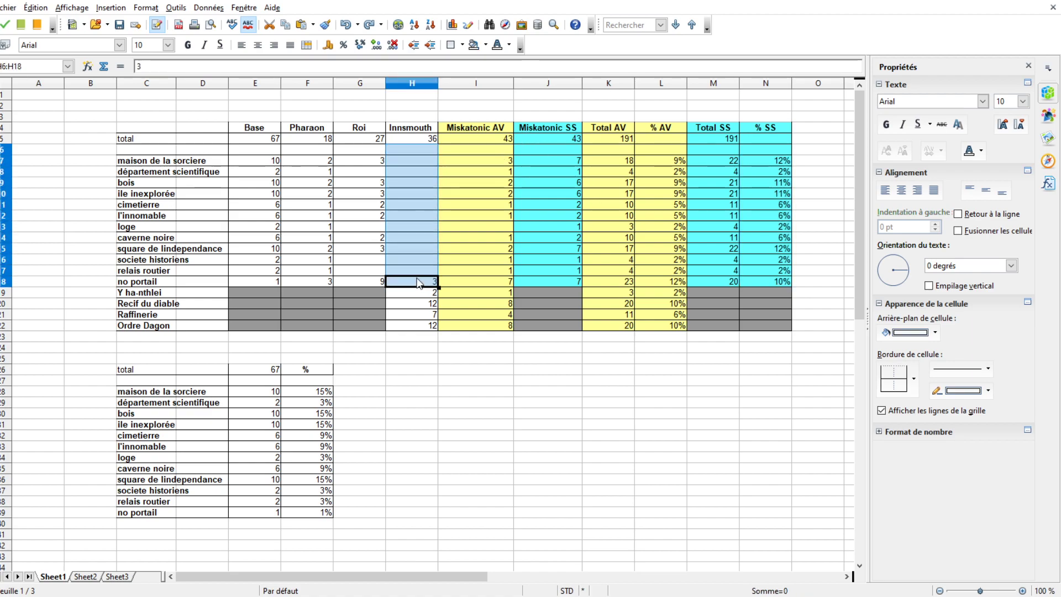
pyautogui.moveTo(788, 161); pyautogui.dragTo(772, 284)
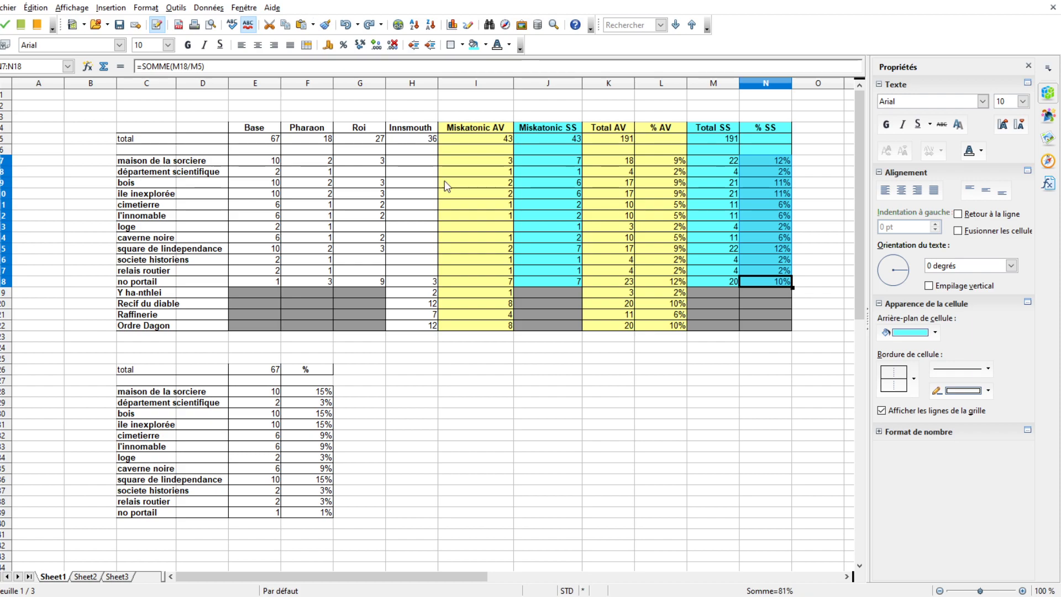
# - Examine the base-game counts and percentages in the lower table between maison de la sorciere and square de lindependance
pyautogui.click(584, 358)
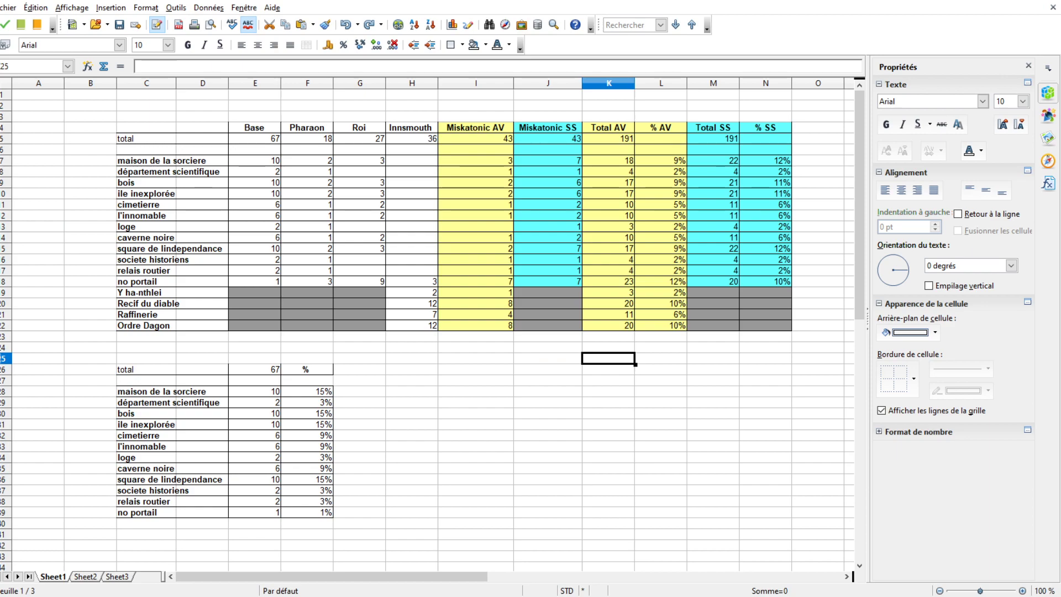
pyautogui.click(306, 413)
pyautogui.press('Down')
pyautogui.press('Down')
pyautogui.press('Down')
pyautogui.press('Down')
pyautogui.press('Down')
pyautogui.press('Down')
pyautogui.press('Up')
pyautogui.press('Up')
pyautogui.press('Up')
pyautogui.press('Up')
pyautogui.press('Up')
pyautogui.click(323, 390)
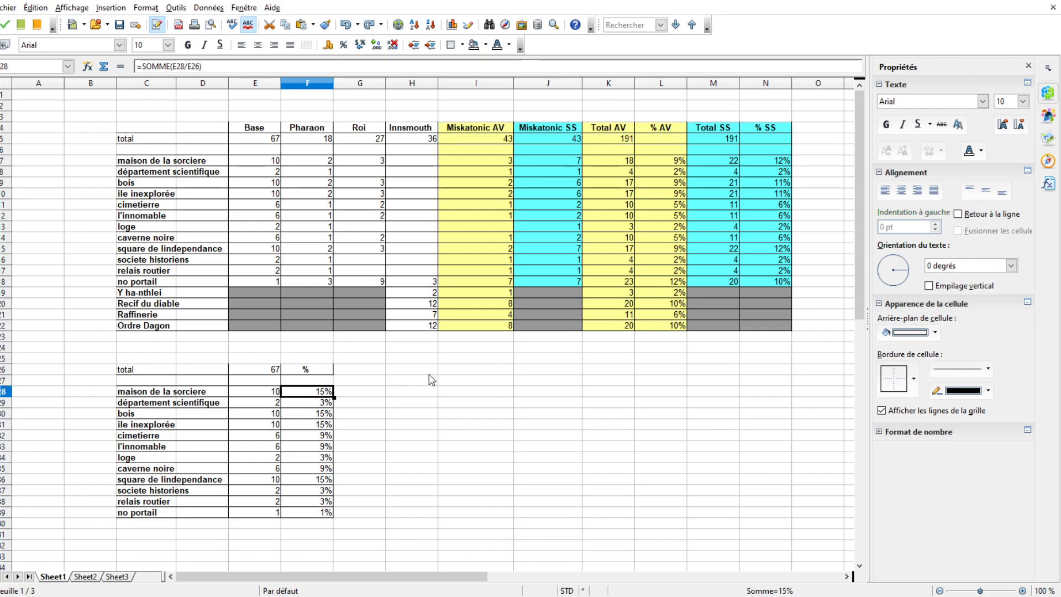
pyautogui.click(253, 413)
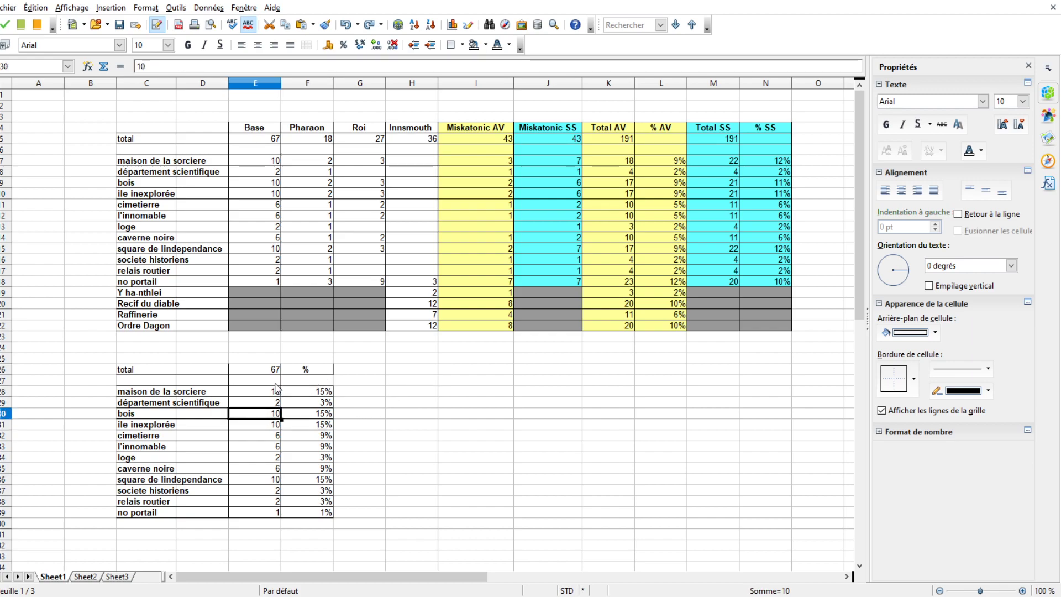
pyautogui.click(303, 381)
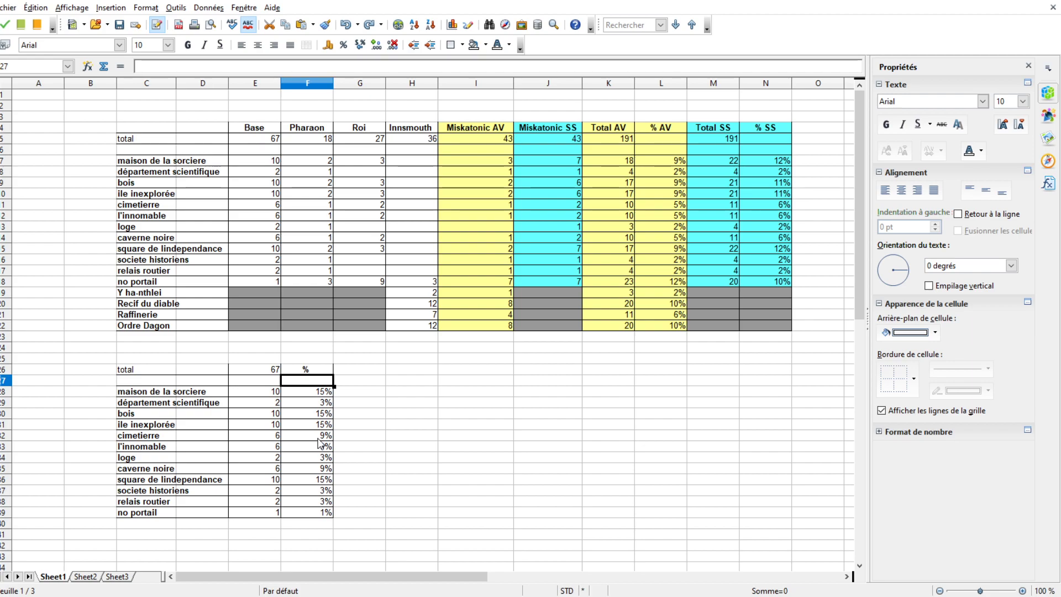
pyautogui.click(441, 416)
pyautogui.hotkey('ctrl', 'z')
pyautogui.click(360, 416)
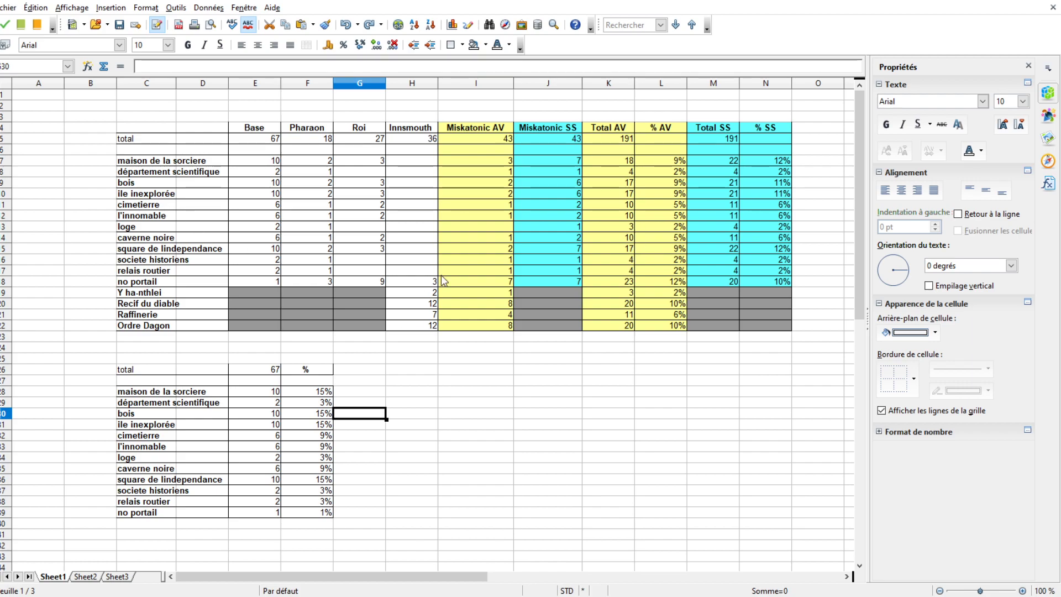
pyautogui.click(535, 435)
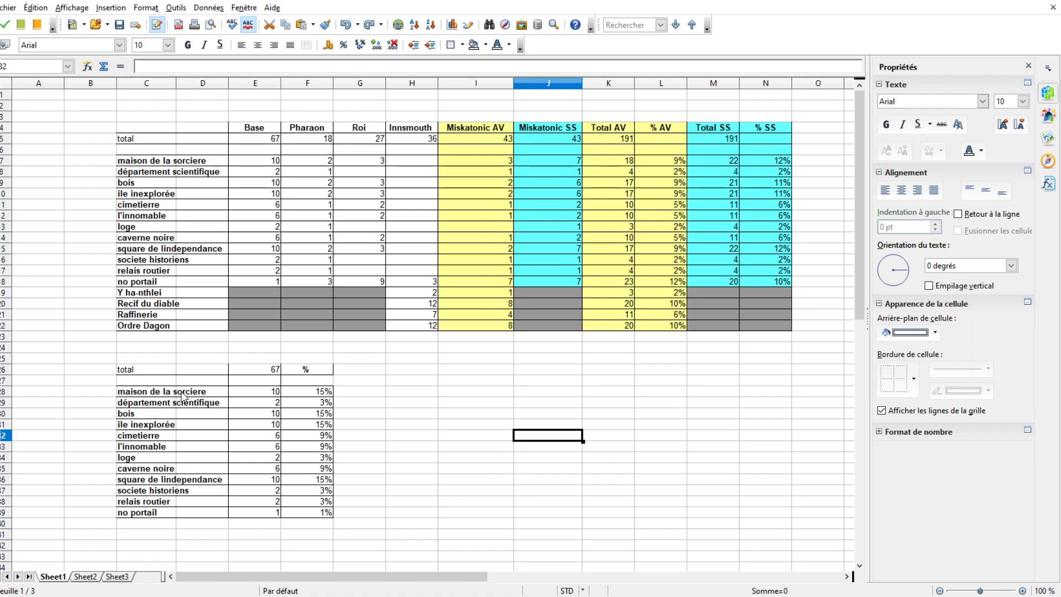
# - Compare the lower table's percentages for maison de la sorciere and département scientifique with those for societe historiens, relais routier and no portail
pyautogui.click(138, 397)
pyautogui.click(309, 393)
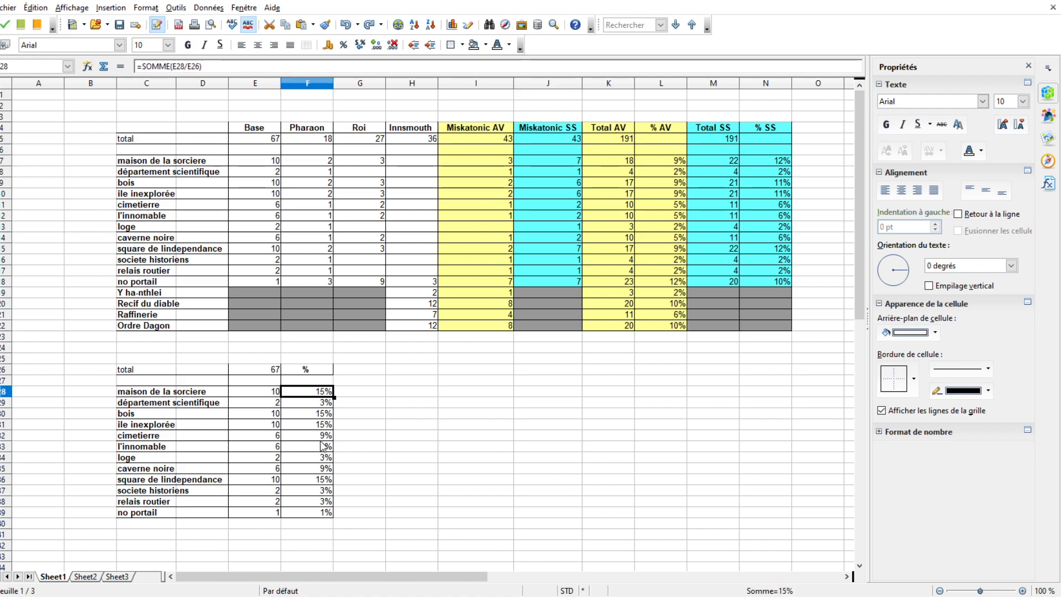
pyautogui.click(141, 393)
pyautogui.click(308, 401)
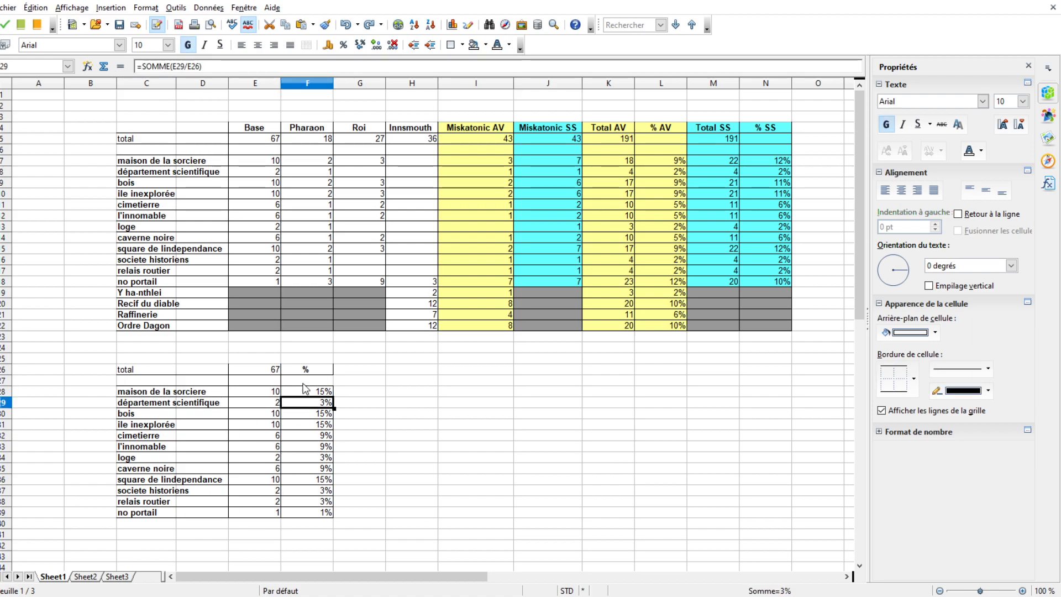
pyautogui.doubleClick(307, 391)
pyautogui.press('Escape')
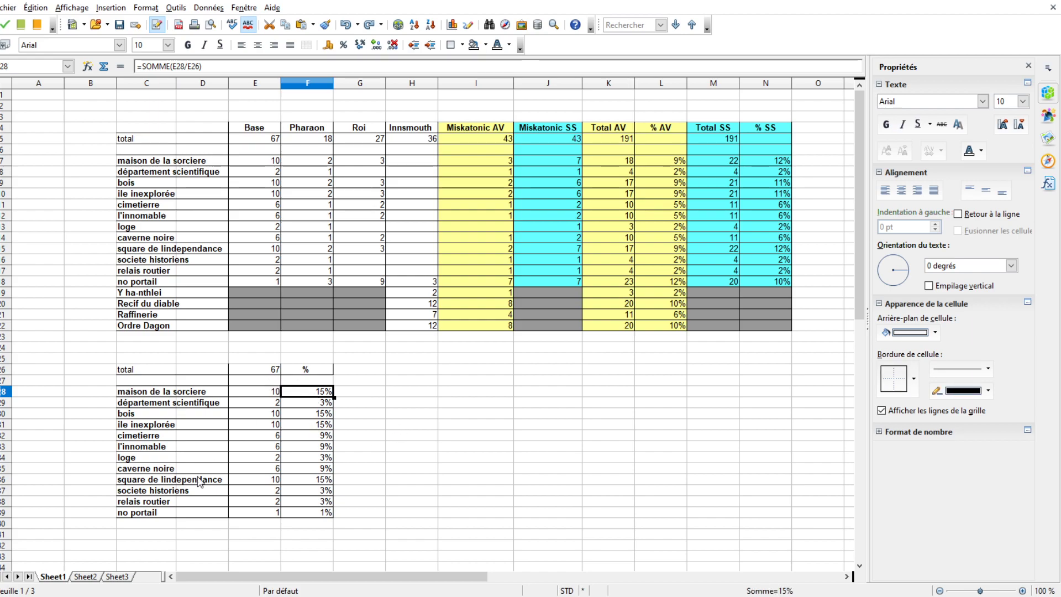
pyautogui.click(314, 502)
pyautogui.click(163, 512)
pyautogui.click(155, 502)
pyautogui.click(157, 491)
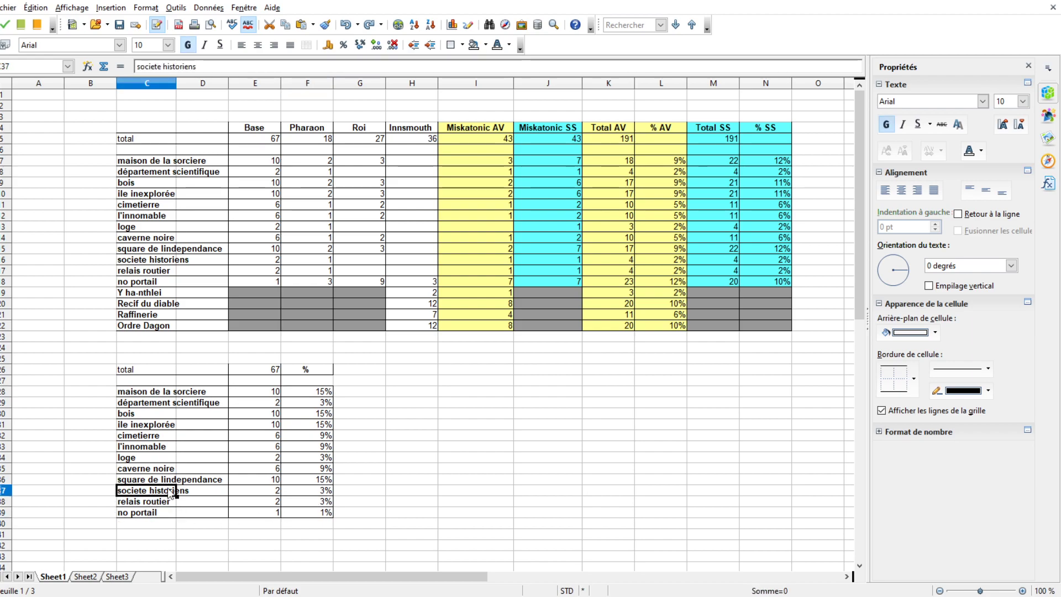
pyautogui.click(330, 492)
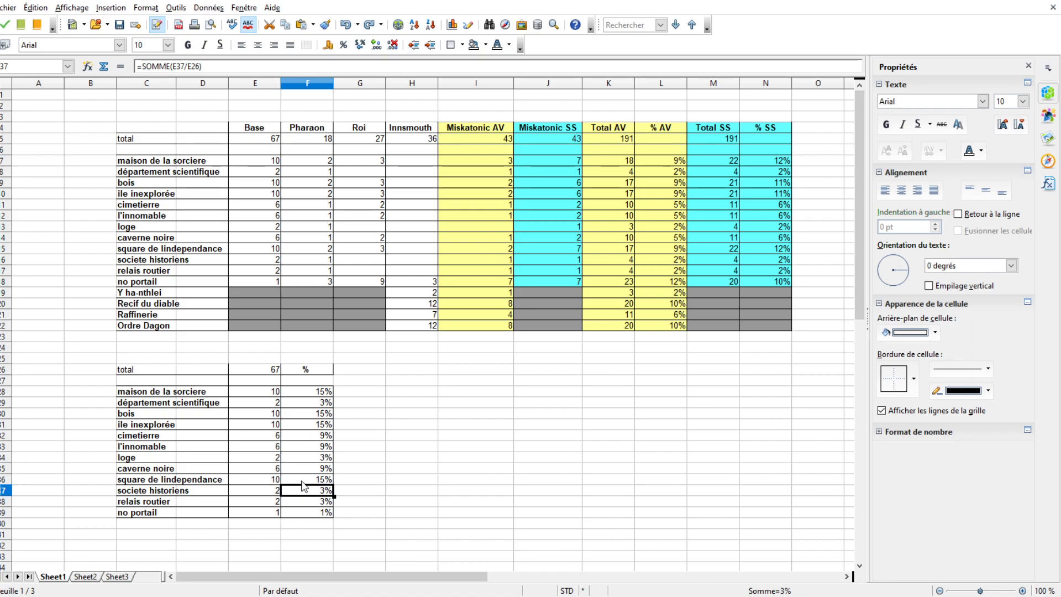
# - Compare the lower table's full percentage column with the % AV and % SS columns of the main table
pyautogui.click(401, 503)
pyautogui.moveTo(318, 391); pyautogui.dragTo(316, 512)
pyautogui.click(453, 497)
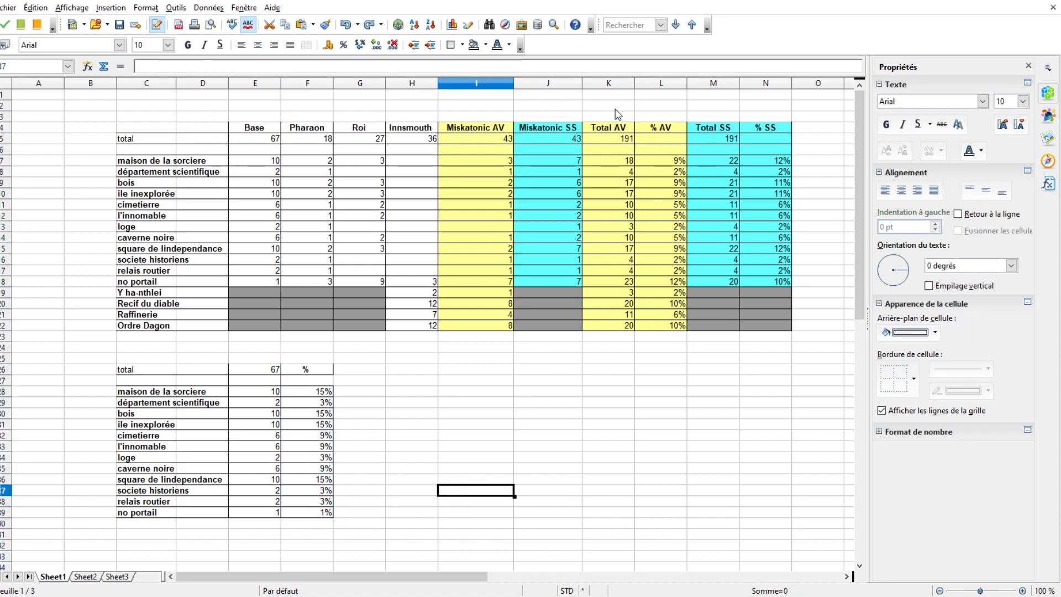
pyautogui.moveTo(658, 162); pyautogui.dragTo(659, 326)
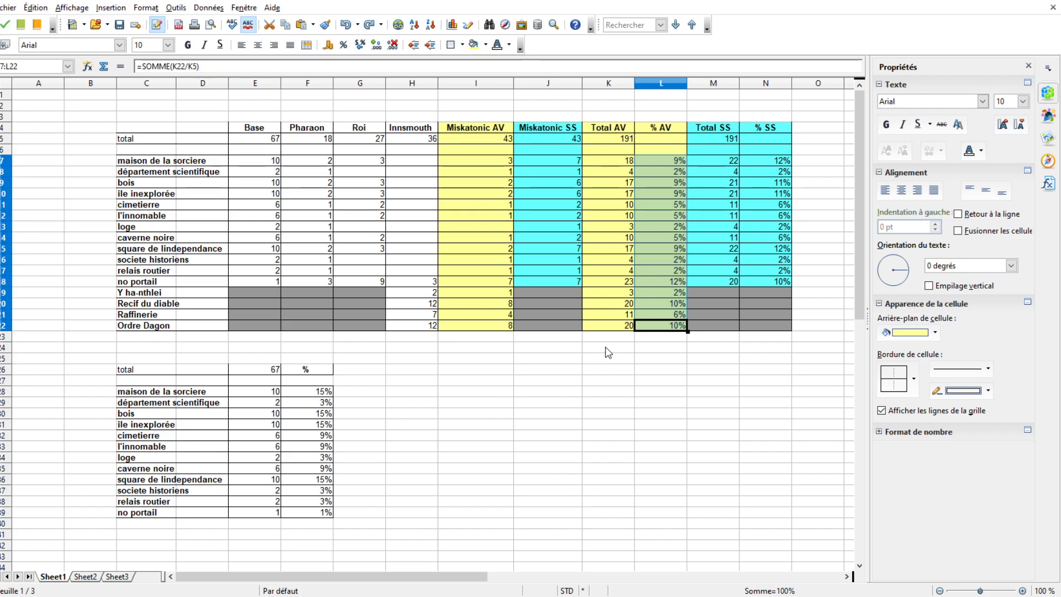
pyautogui.click(608, 402)
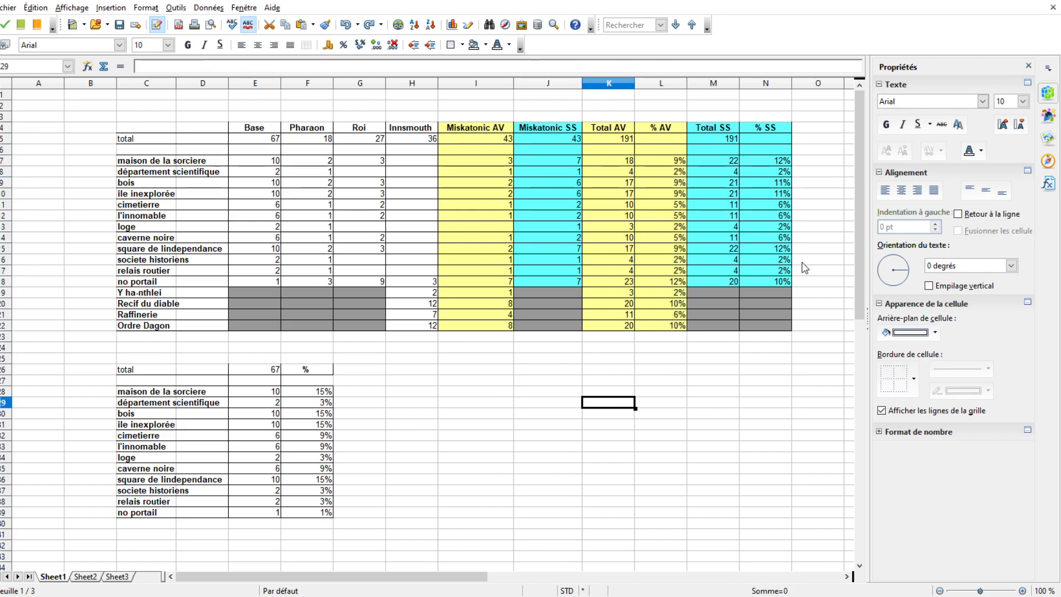
pyautogui.click(757, 140)
pyautogui.moveTo(757, 138); pyautogui.dragTo(778, 282)
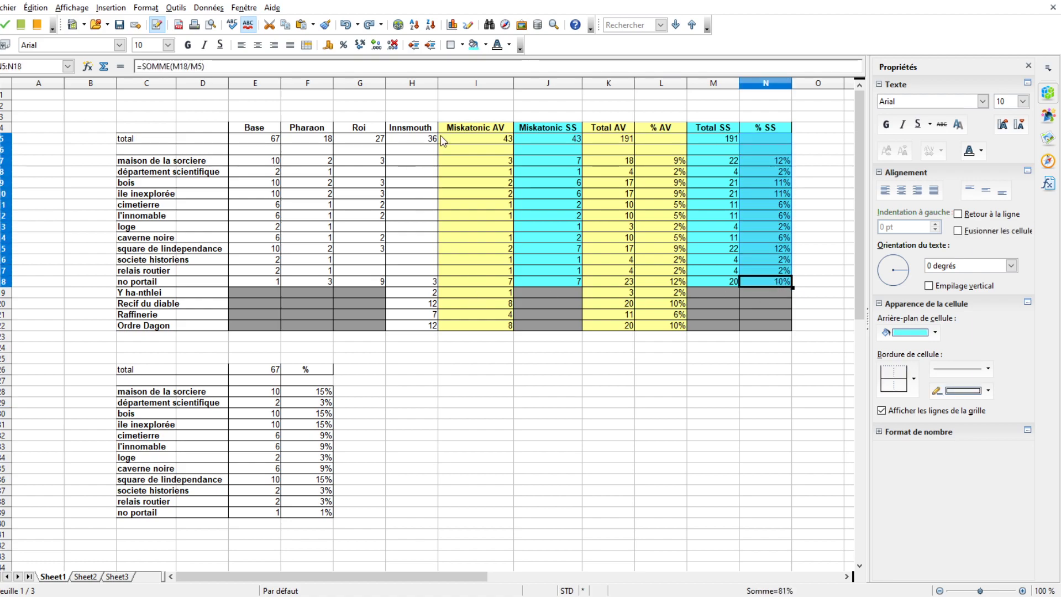
# - Compare the Y ha-nthlei to Ordre Dagon counts in the Innsmouth and Miskatonic AV columns with the Miskatonic SS distribution
pyautogui.moveTo(275, 132); pyautogui.dragTo(356, 133)
pyautogui.click(547, 132)
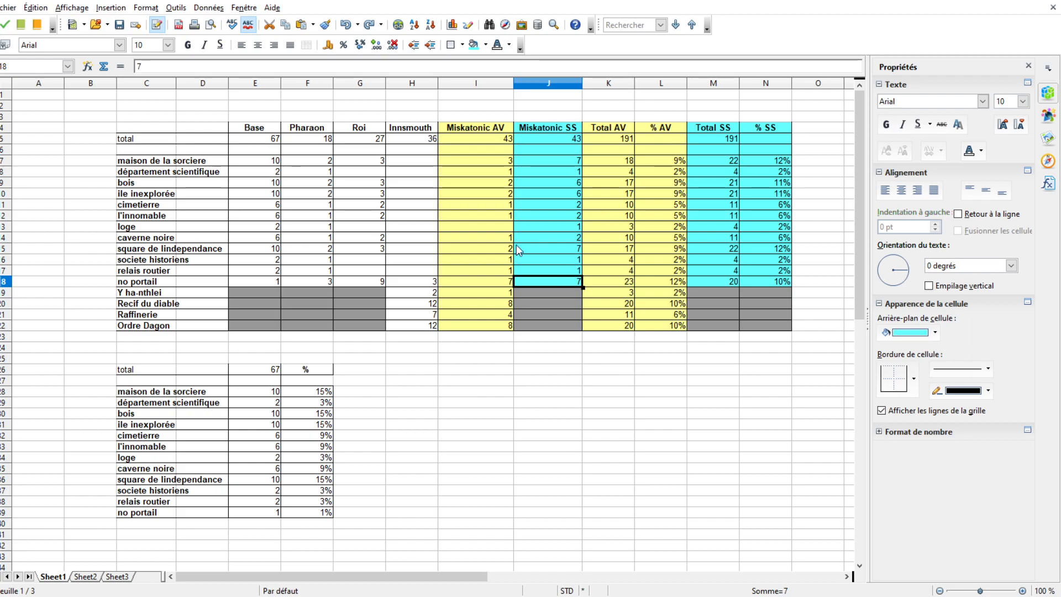
pyautogui.moveTo(421, 296); pyautogui.dragTo(418, 330)
pyautogui.moveTo(476, 292); pyautogui.dragTo(501, 324)
pyautogui.moveTo(547, 292); pyautogui.dragTo(547, 325)
pyautogui.moveTo(409, 296); pyautogui.dragTo(412, 338)
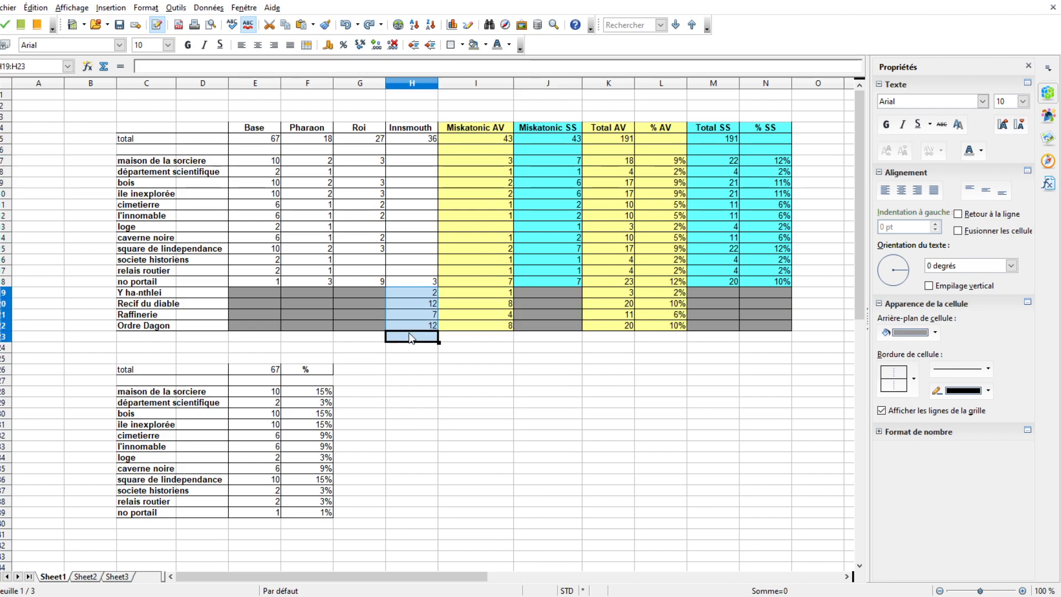
pyautogui.moveTo(502, 292); pyautogui.dragTo(500, 327)
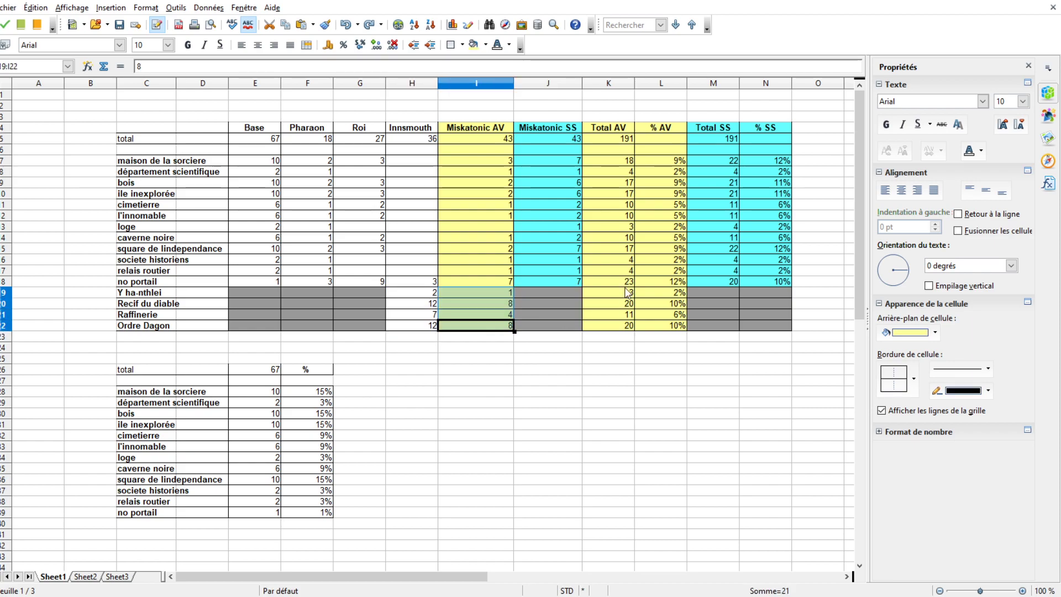
pyautogui.moveTo(540, 152); pyautogui.dragTo(555, 287)
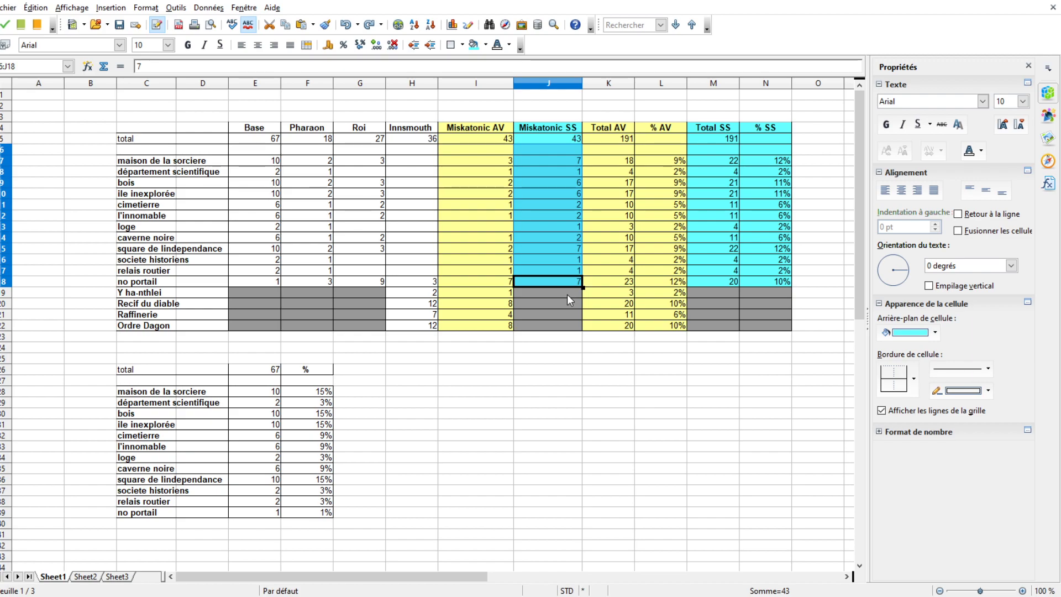
# - Review the Miskatonic SS entry for maison de la sorciere and highlight the Base, Pharaon, Roi and Miskatonic SS headings together
pyautogui.click(555, 369)
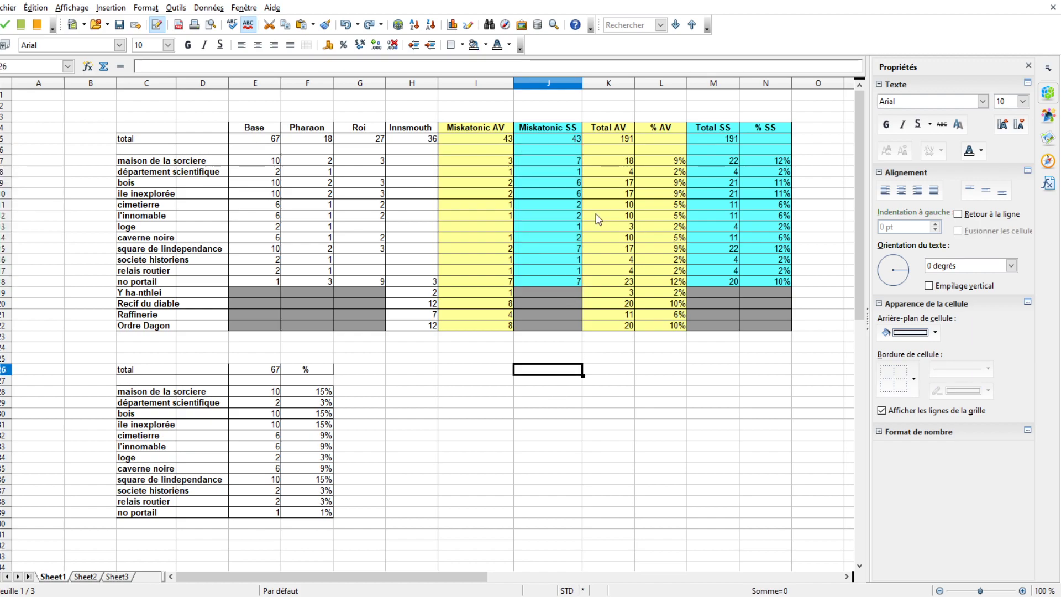
pyautogui.click(527, 162)
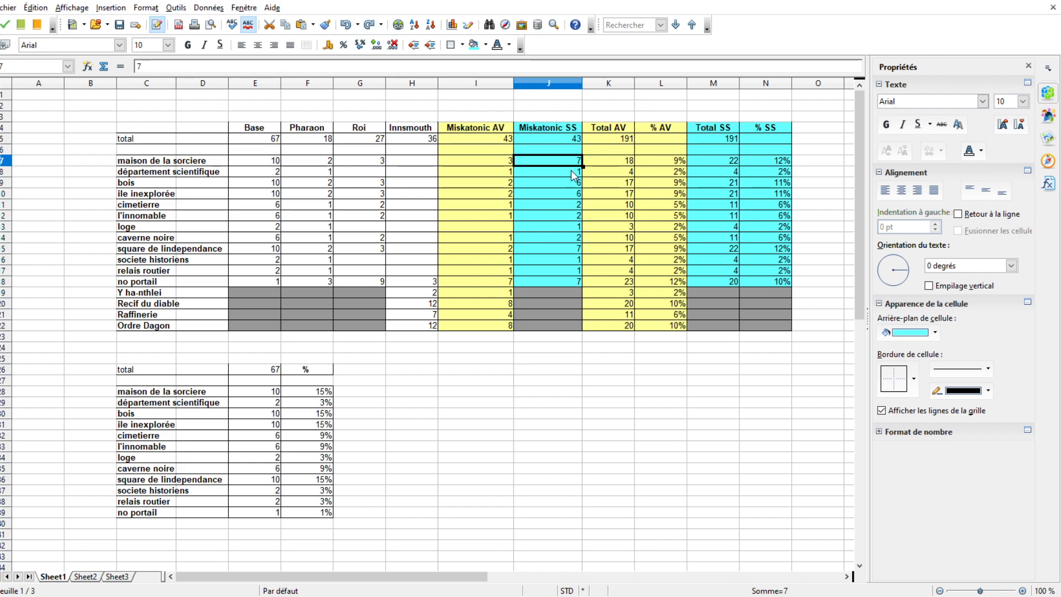
pyautogui.click(542, 128)
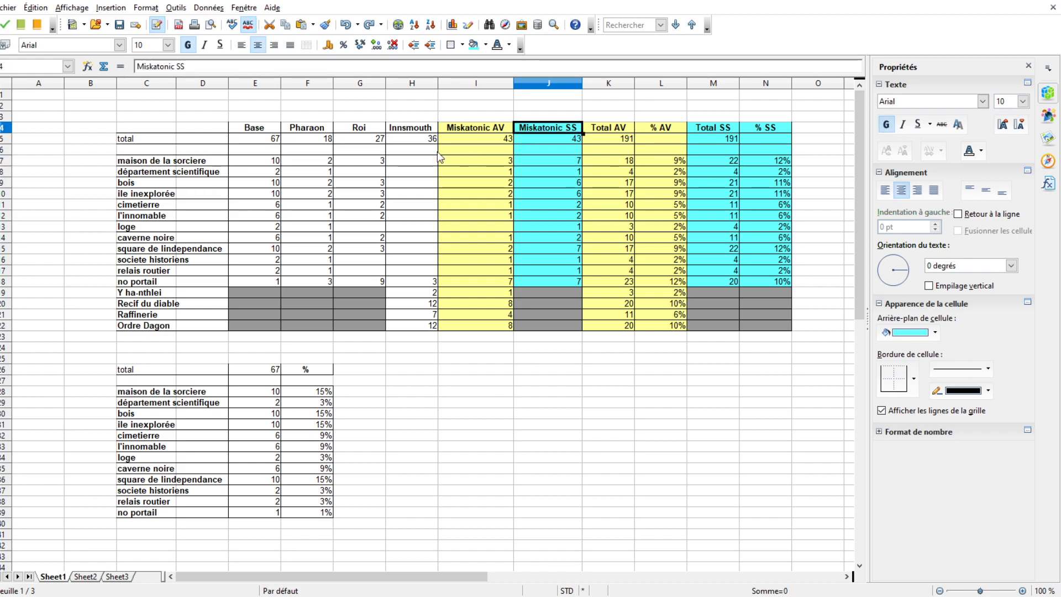
pyautogui.moveTo(258, 132); pyautogui.dragTo(293, 131)
pyautogui.click(350, 130)
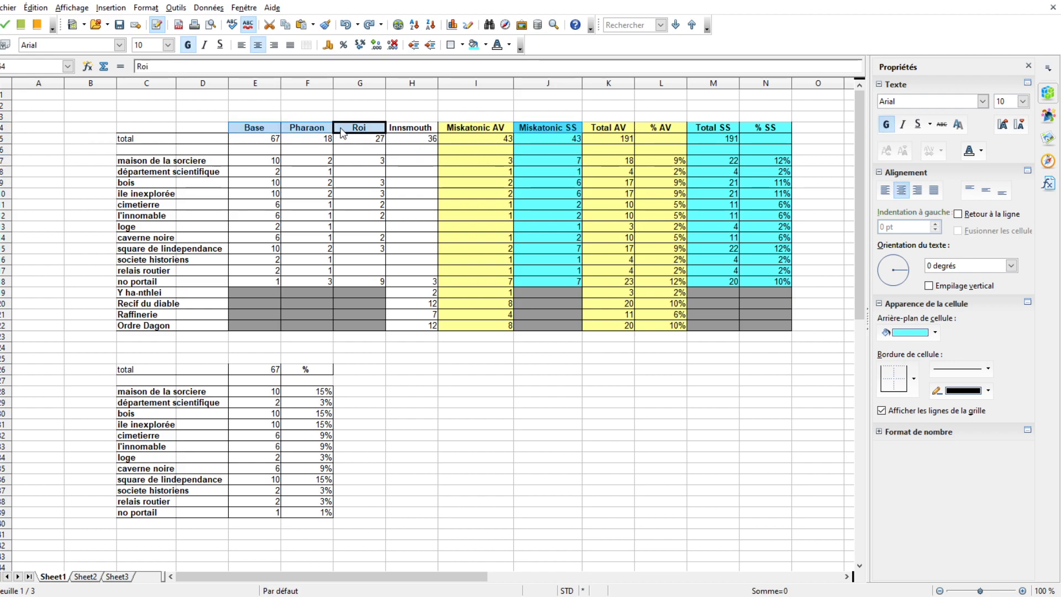
# - Compare the % SS column from maison de la sorciere to no portail with the lower table's percentages, including the cimetierre row
pyautogui.moveTo(746, 159); pyautogui.dragTo(781, 282)
pyautogui.moveTo(297, 397); pyautogui.dragTo(307, 513)
pyautogui.click(425, 441)
pyautogui.click(779, 207)
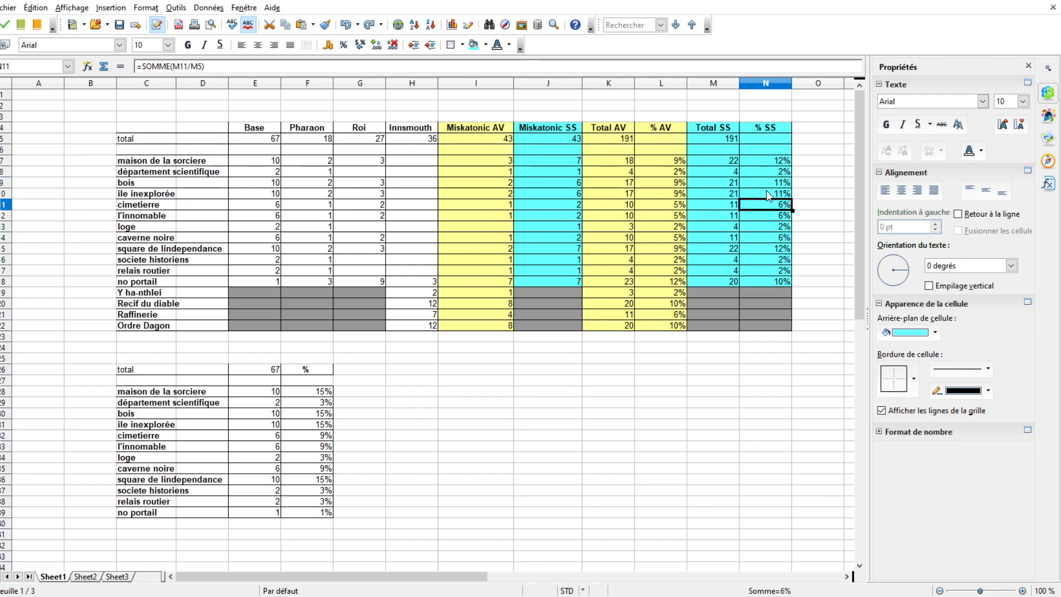
pyautogui.click(331, 434)
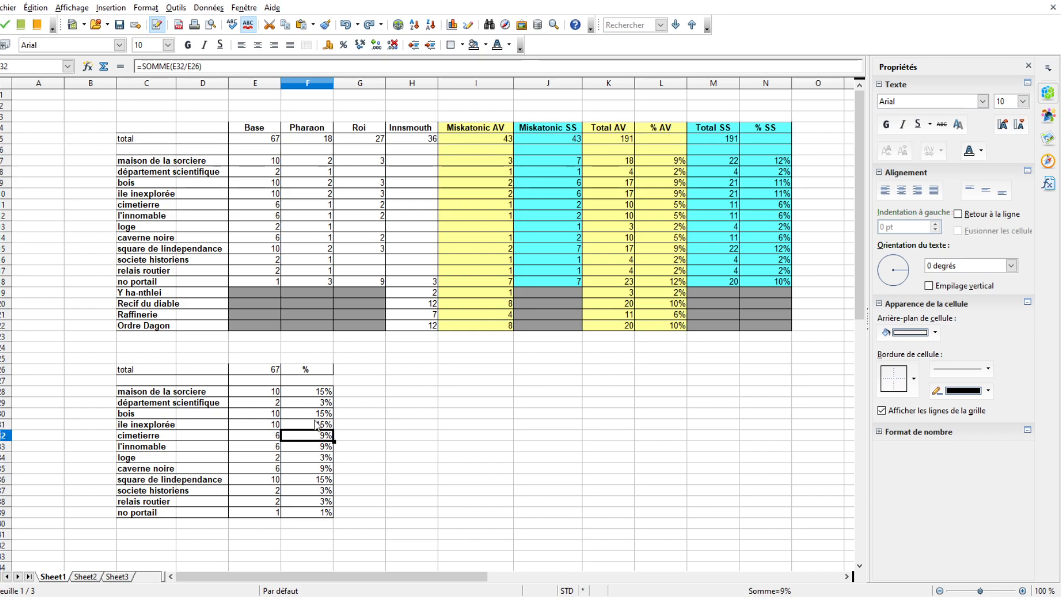
# - Highlight the Pharaon and Roi headings, then examine the % SS values from maison de la sorciere to relais routier
pyautogui.moveTo(312, 128); pyautogui.dragTo(359, 129)
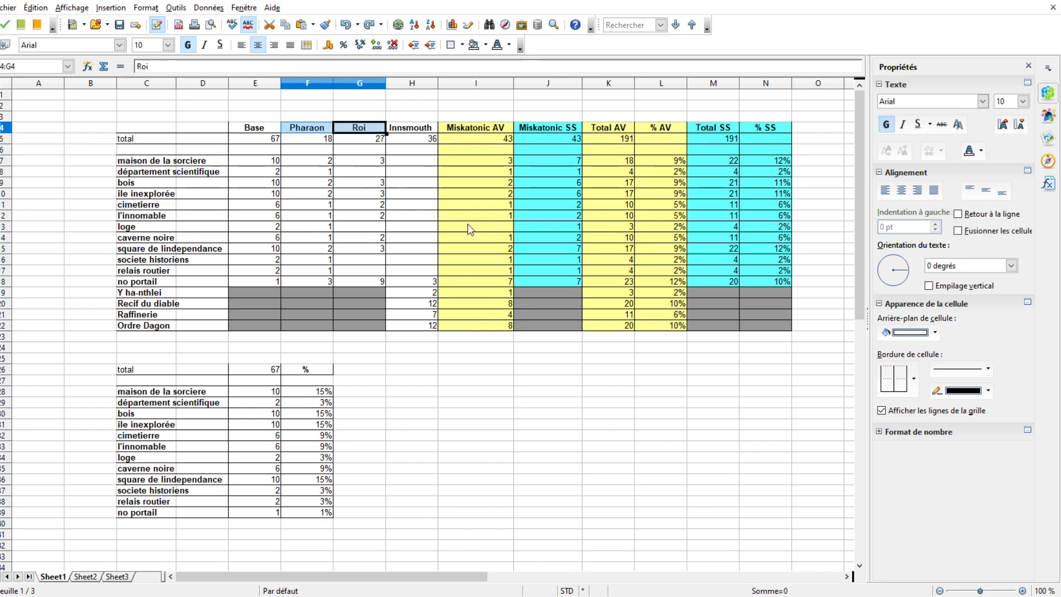
pyautogui.click(764, 191)
pyautogui.moveTo(768, 160); pyautogui.dragTo(762, 276)
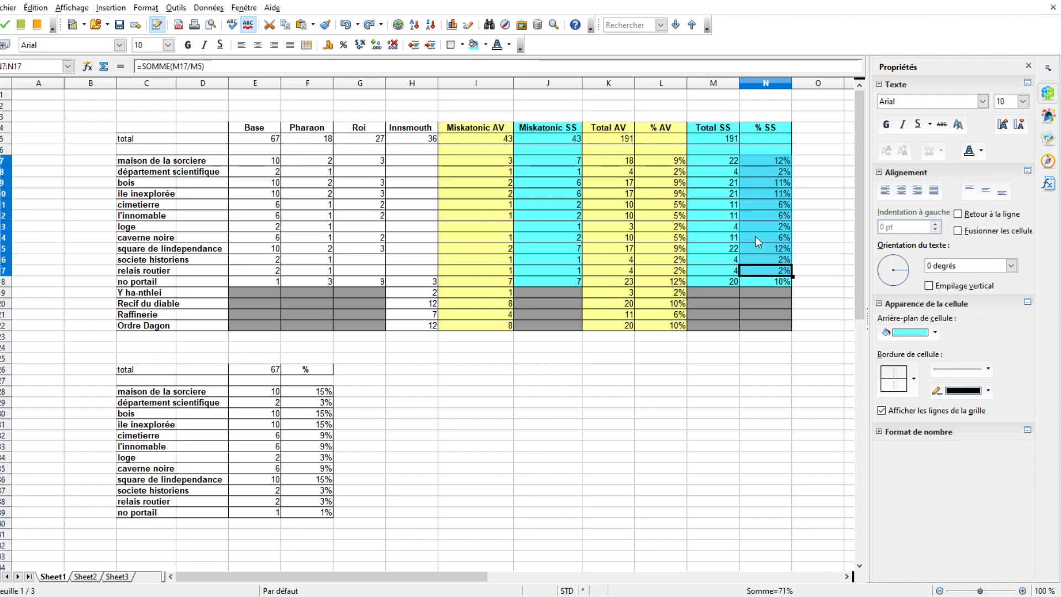
pyautogui.click(652, 336)
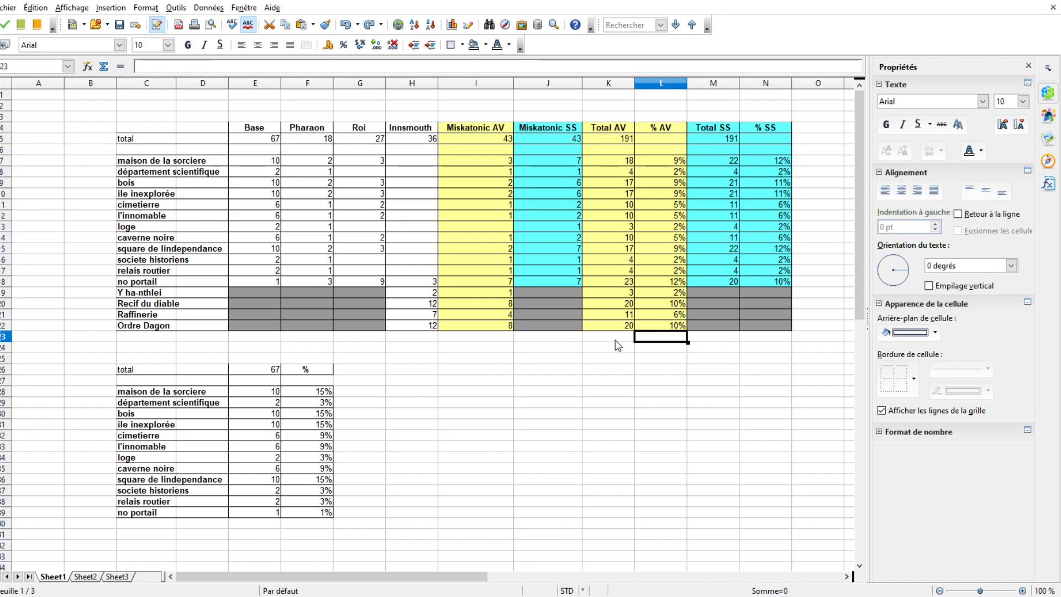
# - Examine the Miskatonic AV total alongside the lower table's percentage column and its ile inexplorée percentage
pyautogui.click(486, 138)
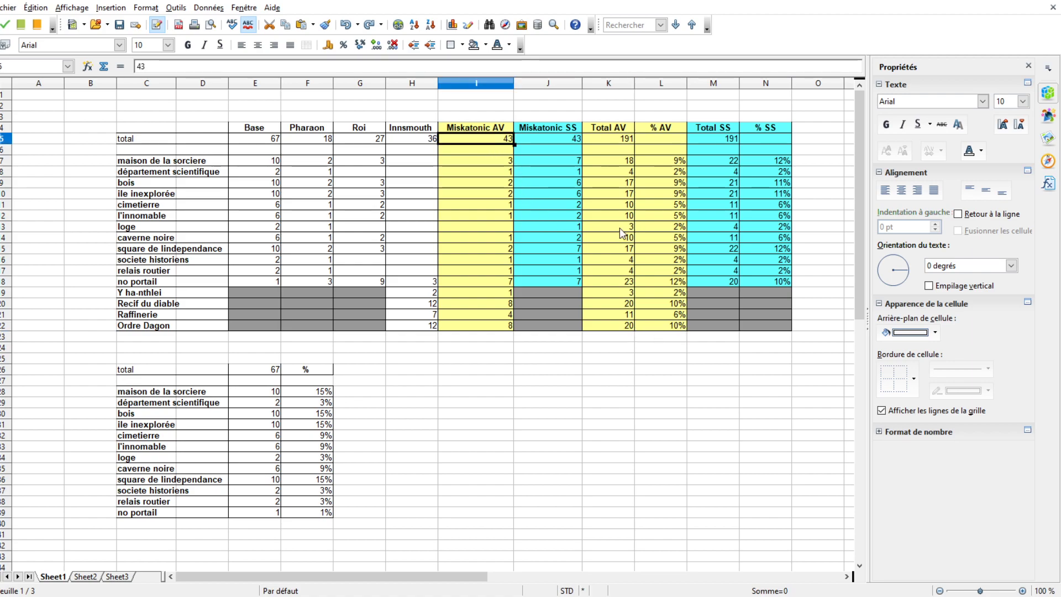
pyautogui.moveTo(307, 392); pyautogui.dragTo(312, 523)
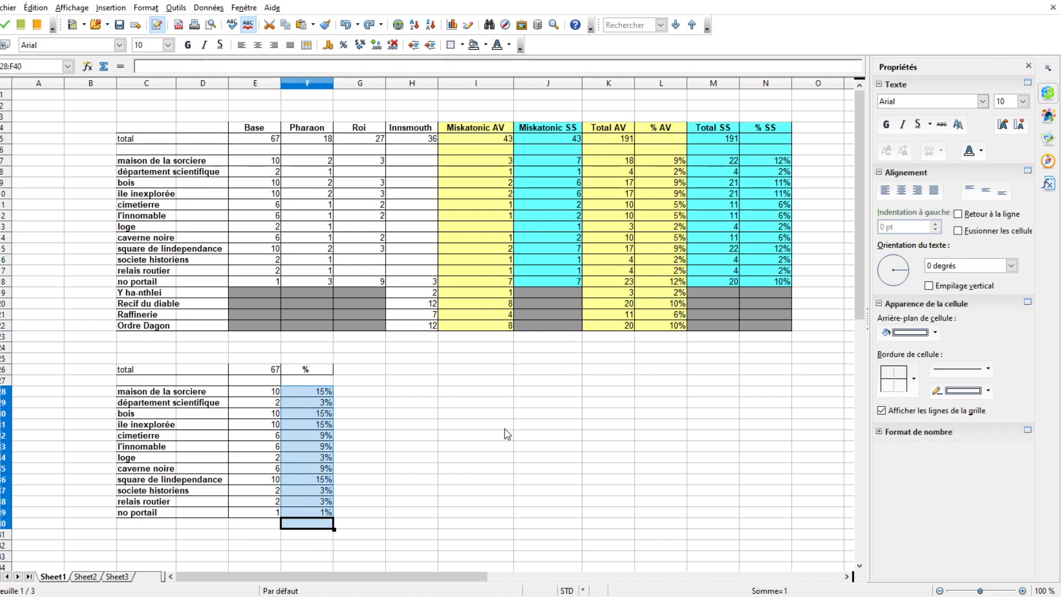
pyautogui.click(494, 414)
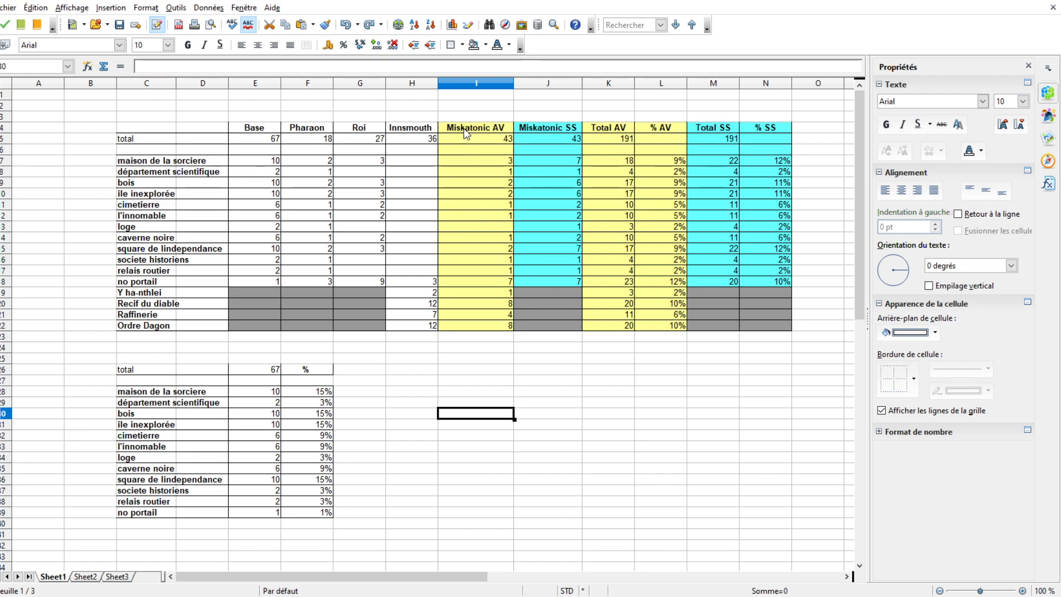
pyautogui.moveTo(310, 392); pyautogui.dragTo(312, 509)
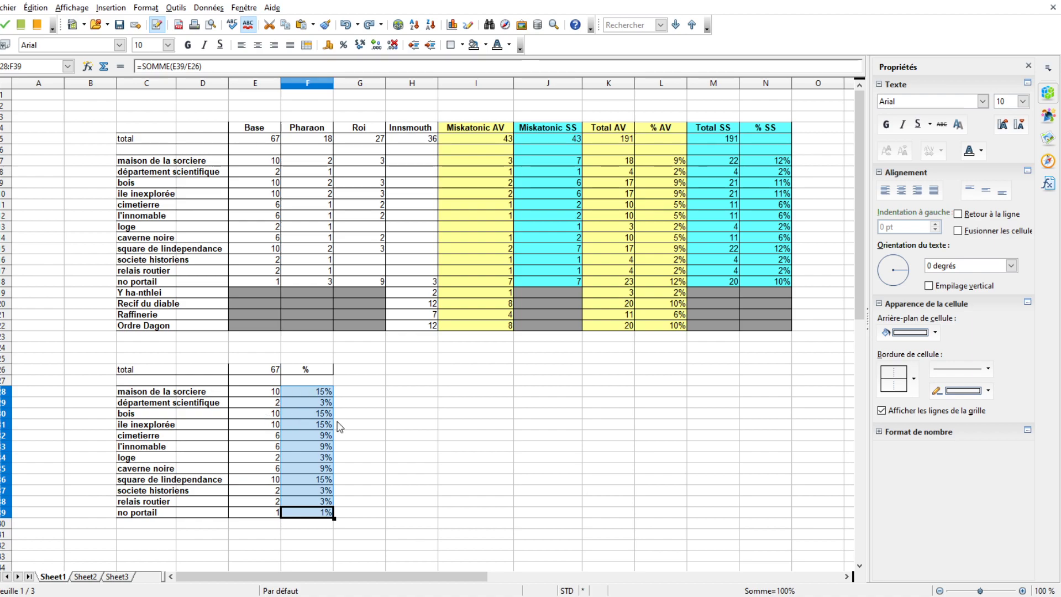
pyautogui.click(309, 425)
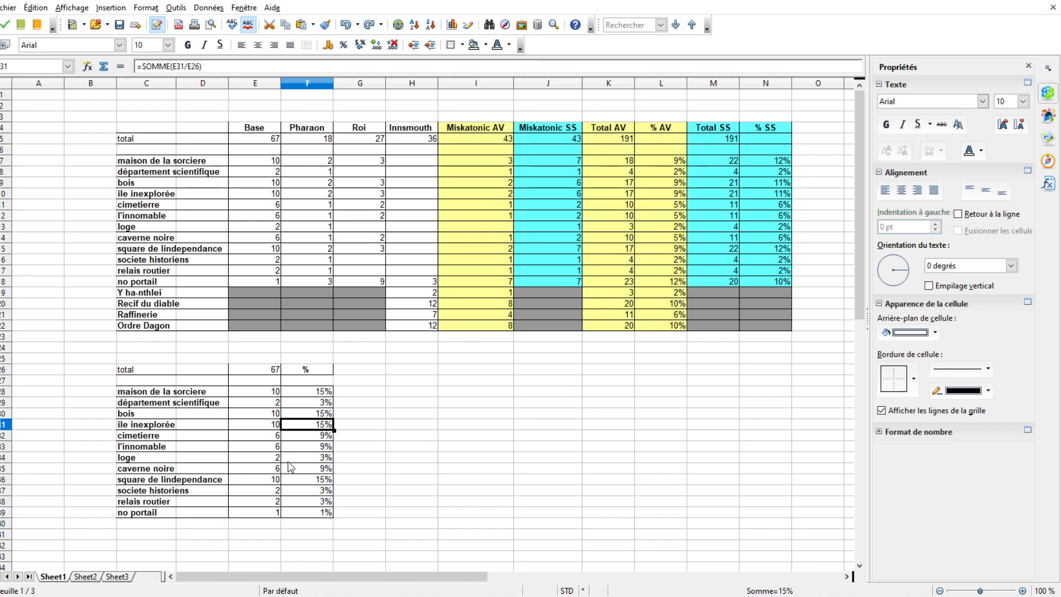
# - Read across the maison de la sorciere row of the lower table from its name to its percentage
pyautogui.click(138, 394)
pyautogui.press('Right')
pyautogui.press('Right')
pyautogui.press('Right')
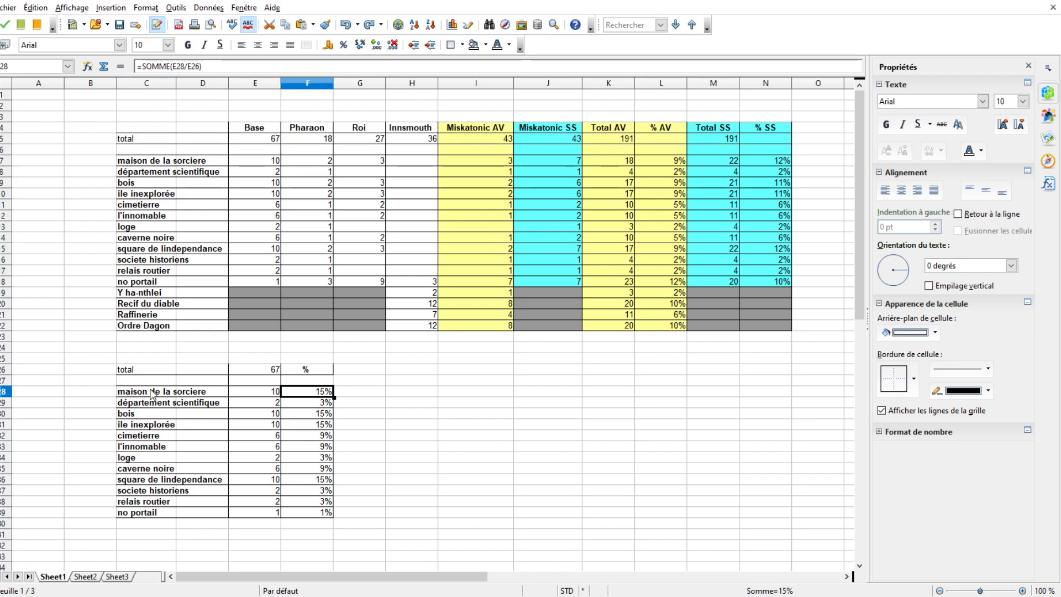
pyautogui.click(146, 392)
pyautogui.moveTo(459, 369); pyautogui.dragTo(547, 369)
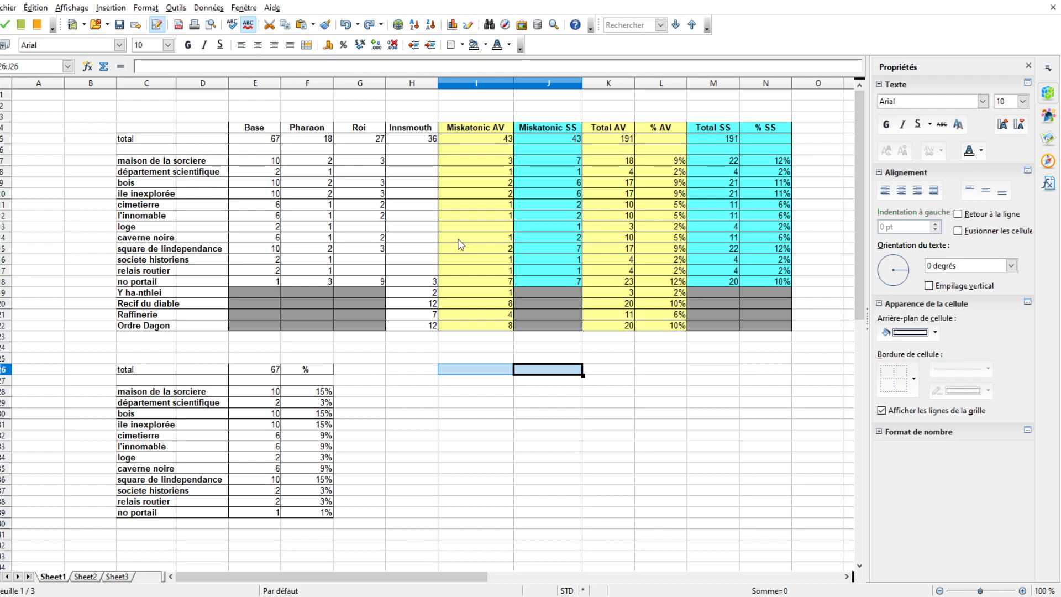
# - Compare the Innsmouth column and the Miskatonic AV count for Recif du diable with the % AV column and the base-game percentage for maison de la sorciere
pyautogui.click(477, 305)
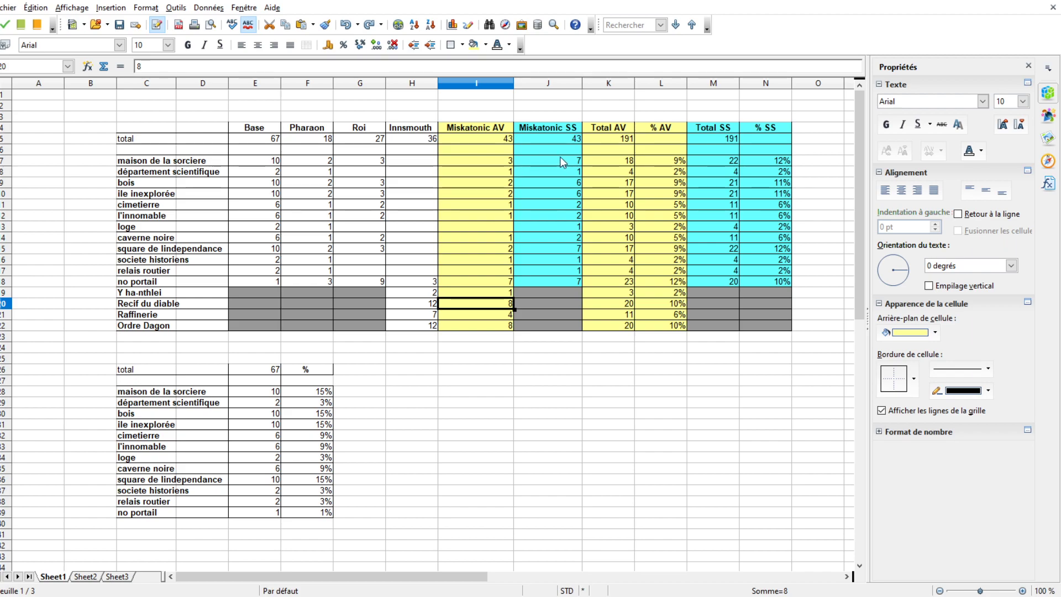
pyautogui.moveTo(406, 133); pyautogui.dragTo(423, 325)
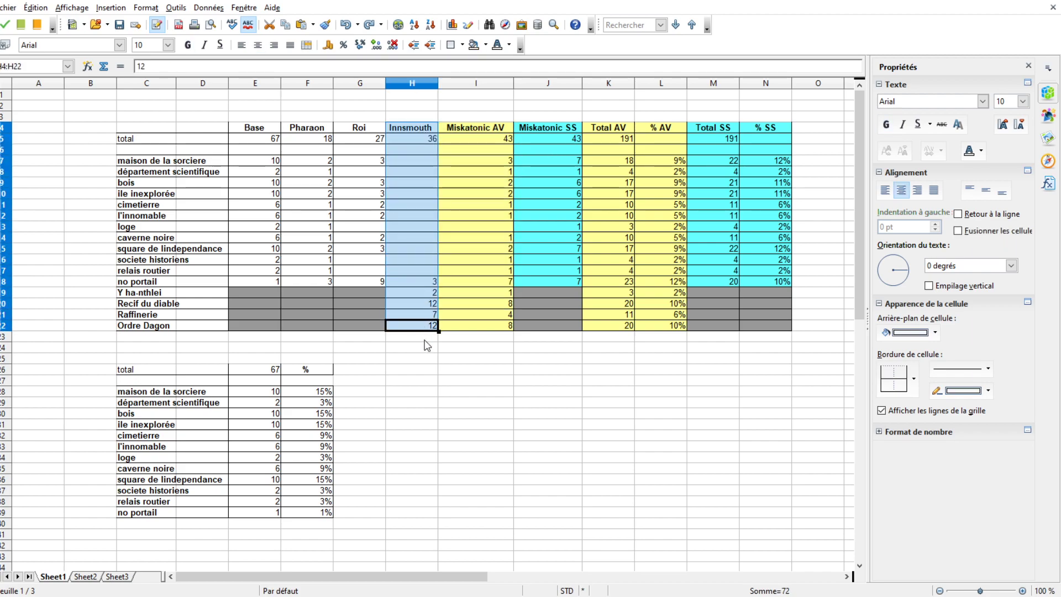
pyautogui.moveTo(660, 149); pyautogui.dragTo(641, 327)
pyautogui.click(320, 396)
pyautogui.click(445, 429)
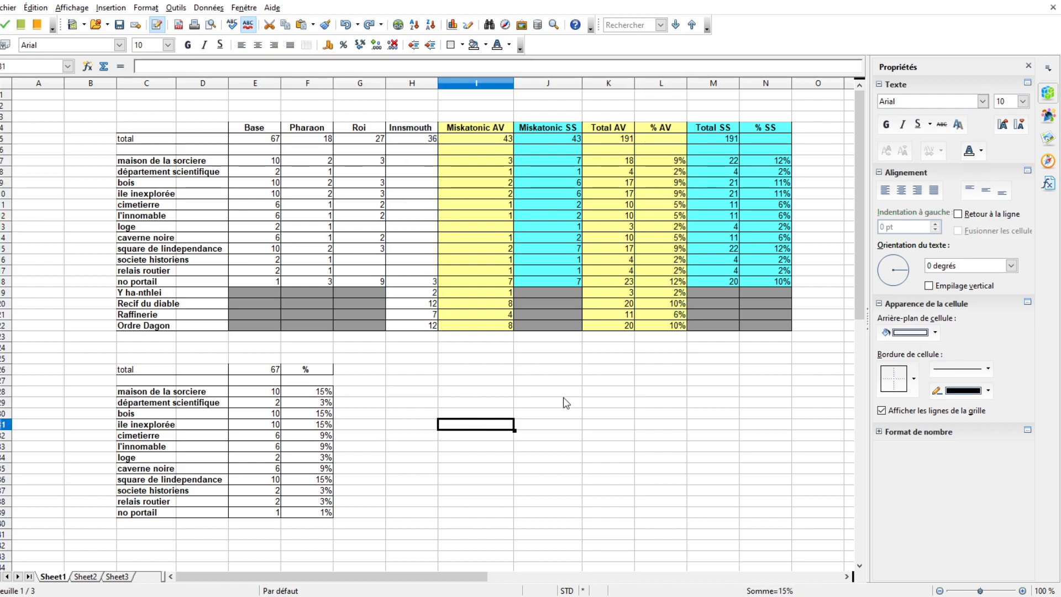
# - Check the Roi count for square de lindependance and Pharaon counts for maison de la sorciere and caverne noire against the lower percentages
pyautogui.click(572, 395)
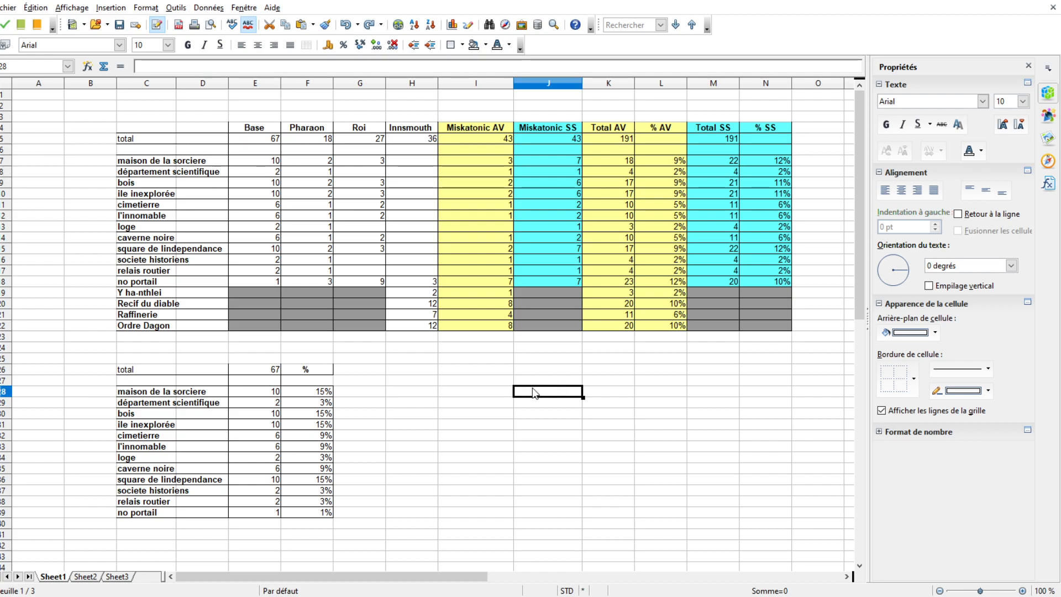
pyautogui.click(344, 251)
pyautogui.click(561, 381)
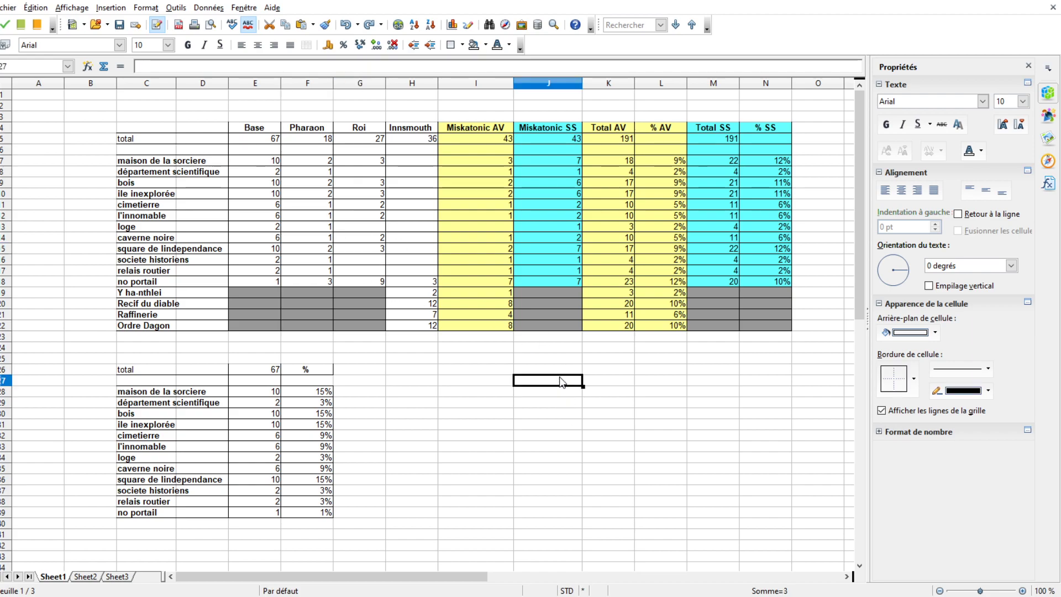
pyautogui.click(285, 161)
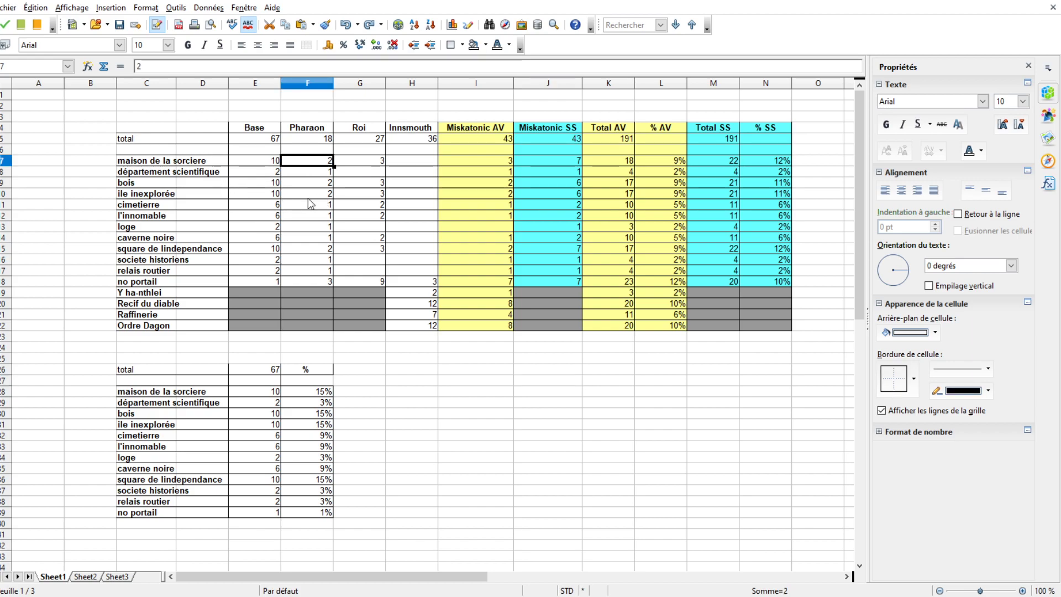
pyautogui.click(290, 239)
pyautogui.moveTo(298, 394); pyautogui.dragTo(301, 541)
pyautogui.click(464, 491)
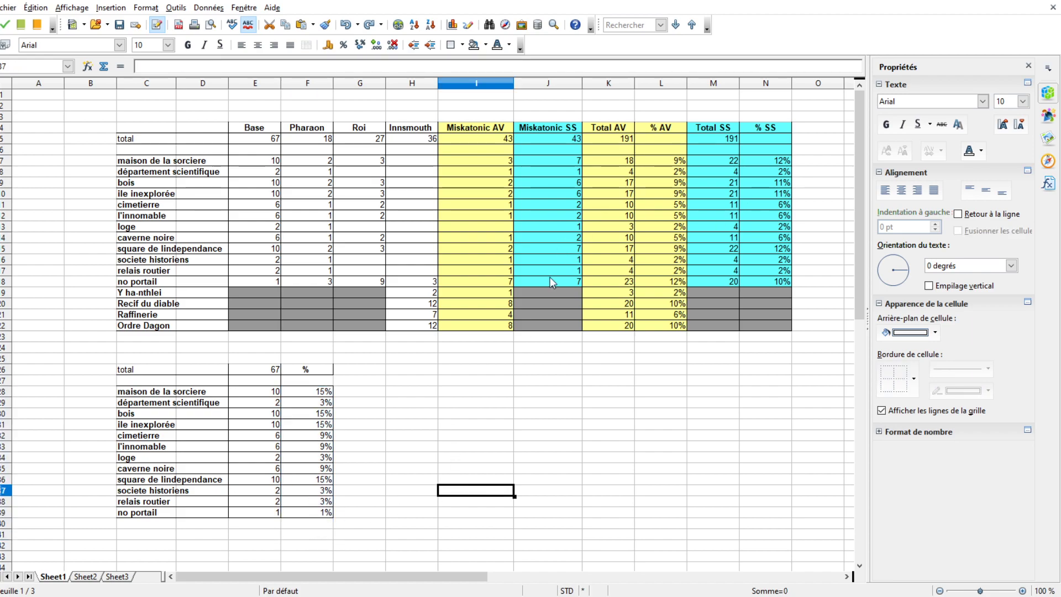
# - Examine the % AV column against the full list of locations from maison de la sorciere to Ordre Dagon
pyautogui.moveTo(666, 161); pyautogui.dragTo(659, 327)
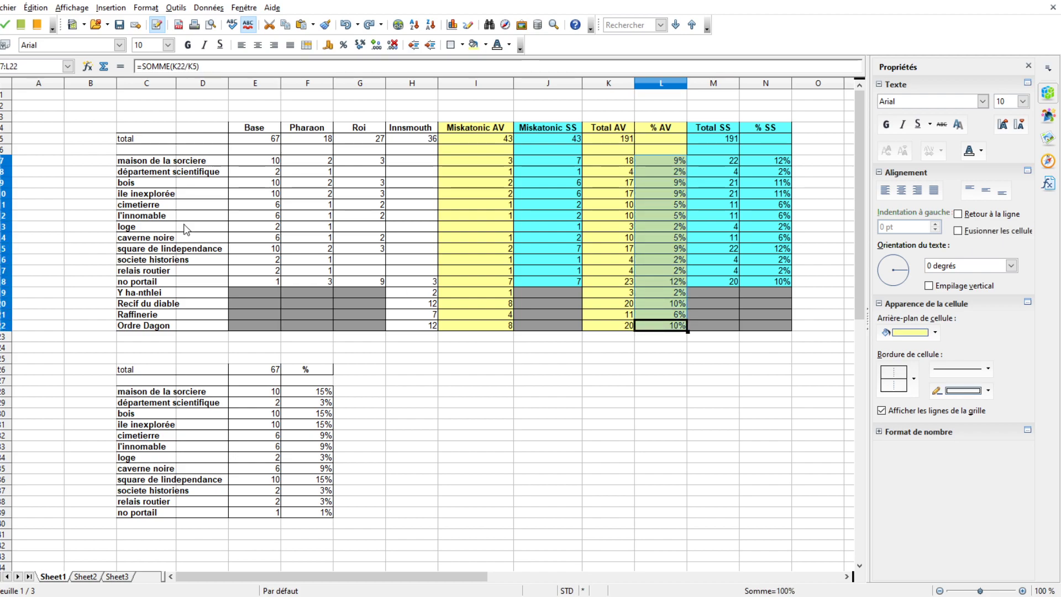
pyautogui.moveTo(161, 162); pyautogui.dragTo(157, 331)
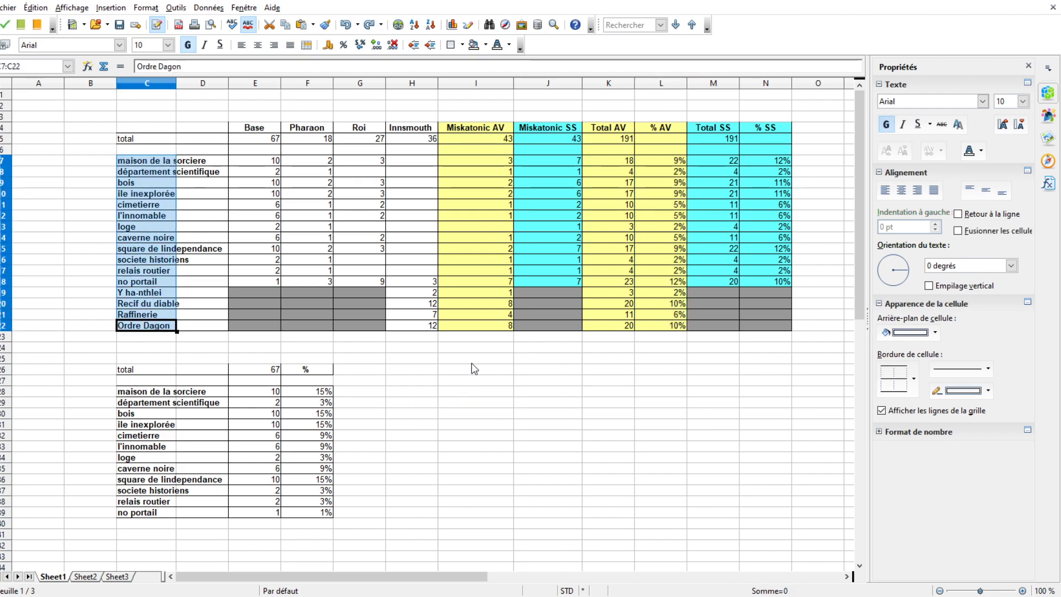
pyautogui.click(713, 347)
pyautogui.click(658, 332)
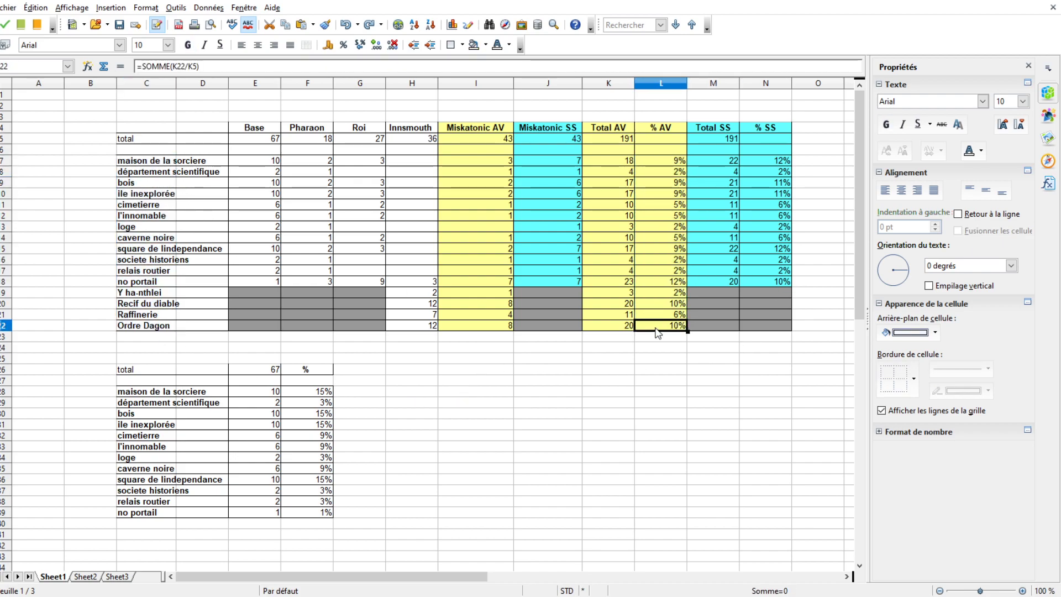
pyautogui.click(669, 283)
pyautogui.moveTo(658, 209); pyautogui.dragTo(660, 337)
pyautogui.click(608, 469)
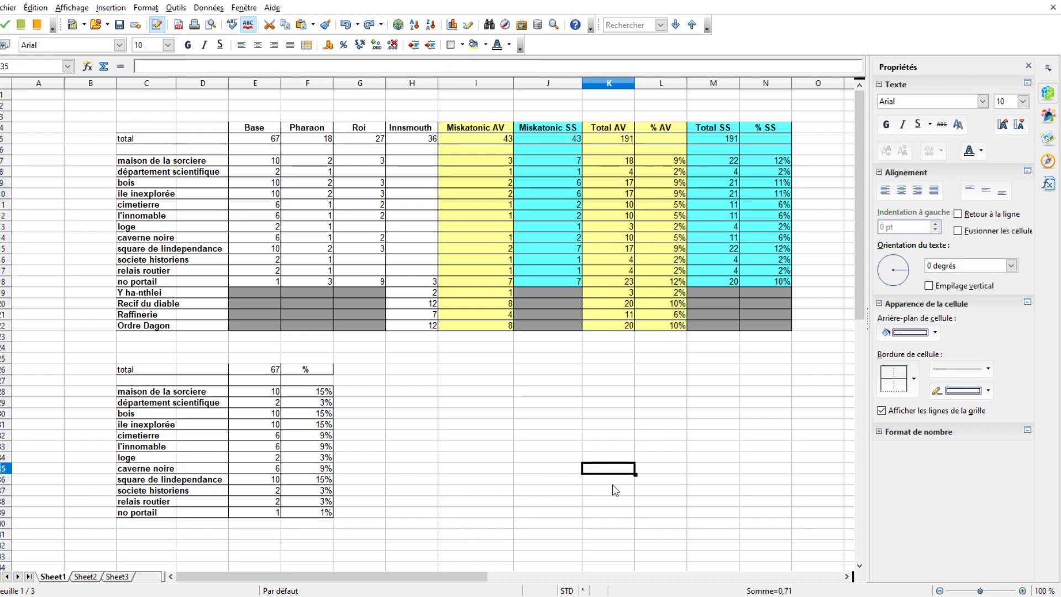
# - Examine the lower table's percentages from bois to relais routier, including caverne noire
pyautogui.moveTo(306, 413); pyautogui.dragTo(320, 500)
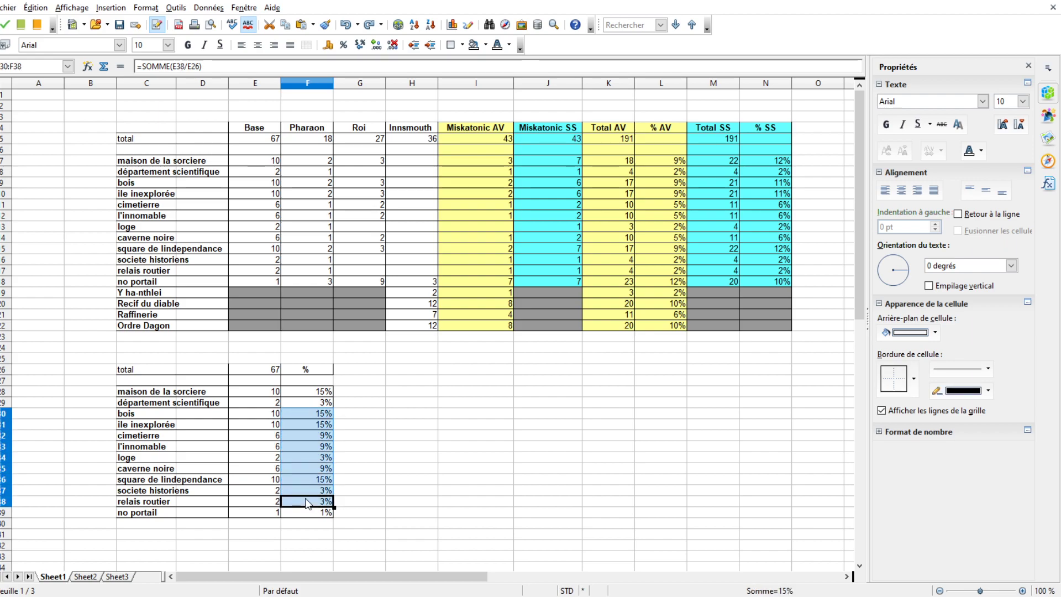
pyautogui.click(412, 446)
pyautogui.click(412, 380)
pyautogui.click(332, 470)
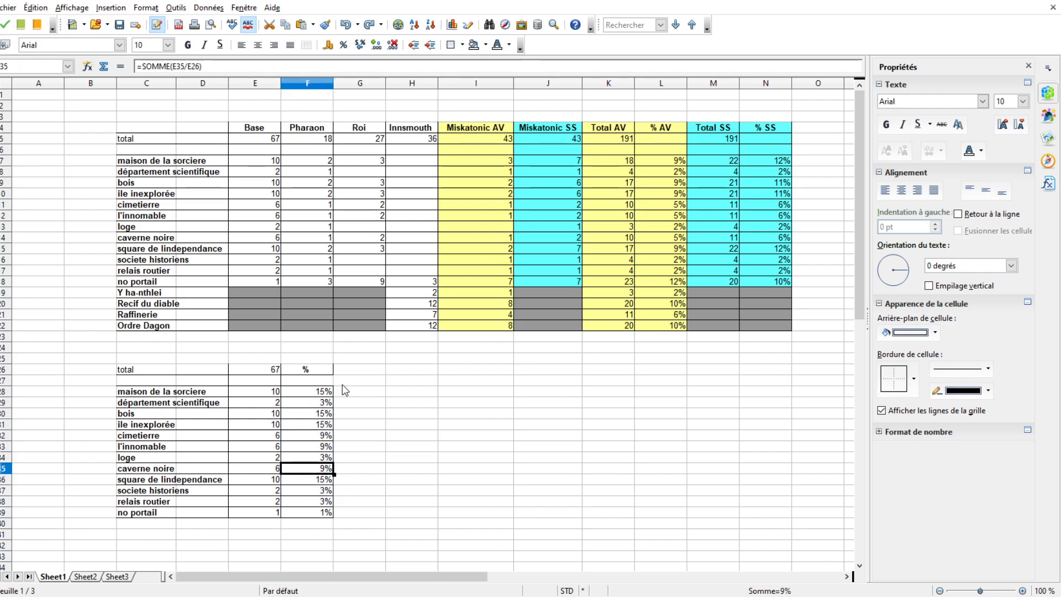
pyautogui.click(372, 403)
# - Go down the lower table's percentages from maison de la sorciere, checking societe historiens and square de lindependance
pyautogui.click(177, 392)
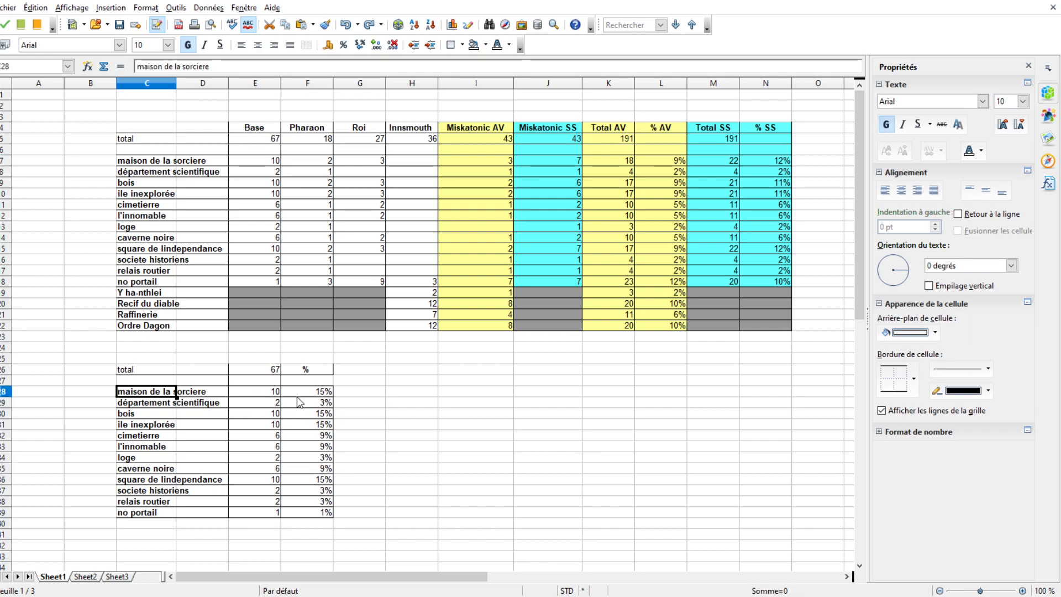
pyautogui.click(308, 393)
pyautogui.press('Down')
pyautogui.press('Down')
pyautogui.press('Down')
pyautogui.press('Down')
pyautogui.press('Down')
pyautogui.click(311, 490)
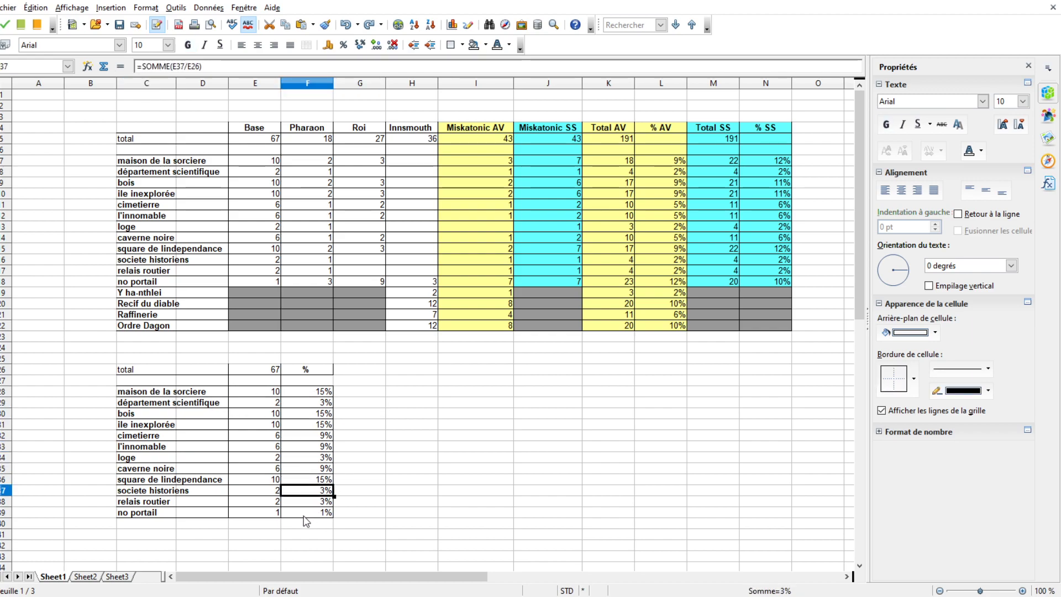
pyautogui.click(291, 478)
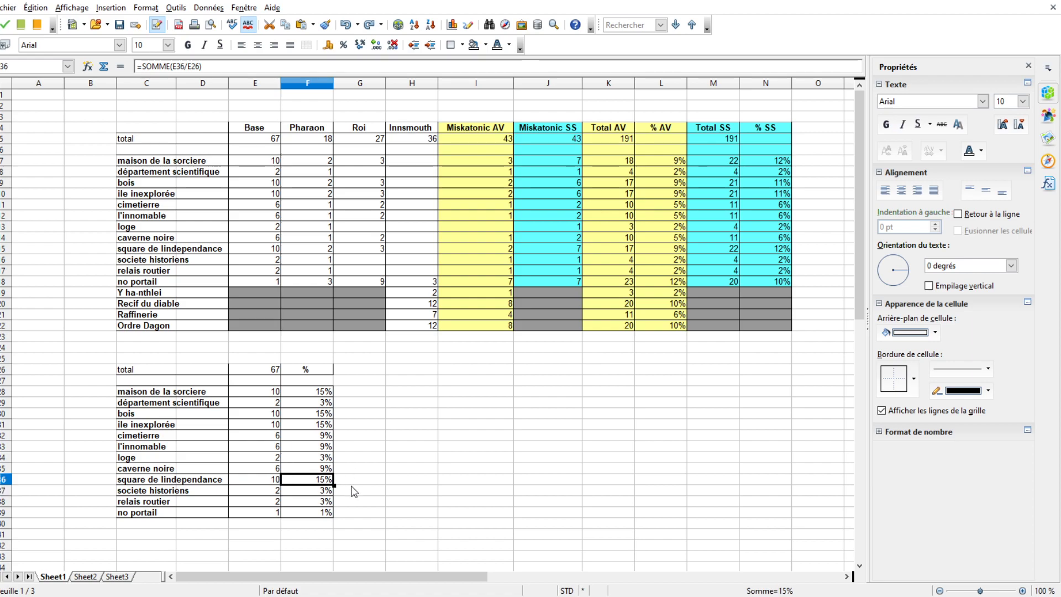
# - Review the lower table's whole percentage column, going back up from no portail to maison de la sorciere and its name
pyautogui.moveTo(309, 398); pyautogui.dragTo(303, 520)
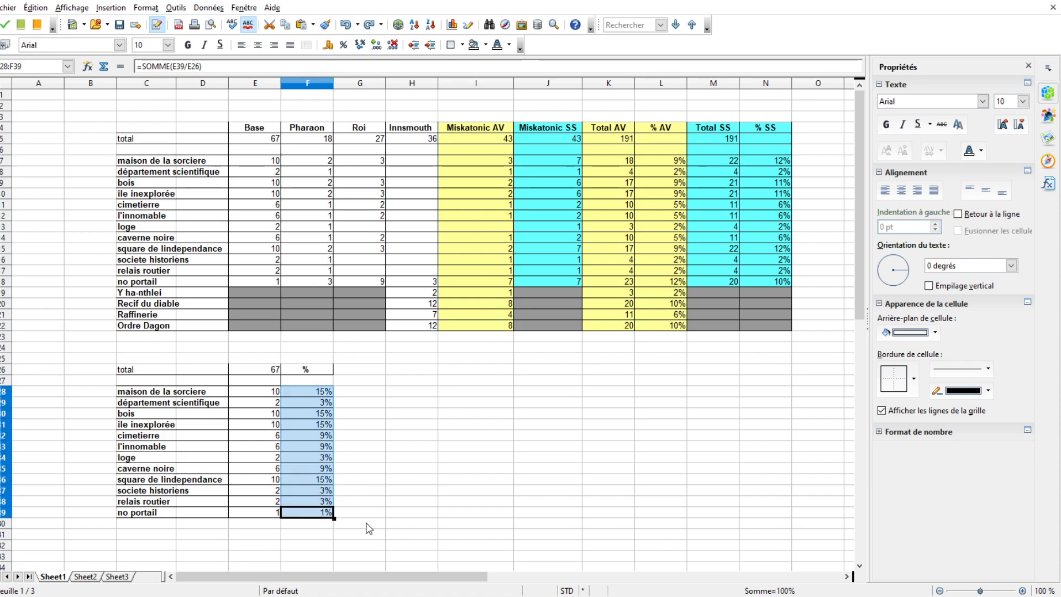
pyautogui.press('Up')
pyautogui.press('Up')
pyautogui.press('Up')
pyautogui.press('Up')
pyautogui.press('Up')
pyautogui.press('Up')
pyautogui.press('Up')
pyautogui.press('Up')
pyautogui.press('Up')
pyautogui.press('Up')
pyautogui.press('Up')
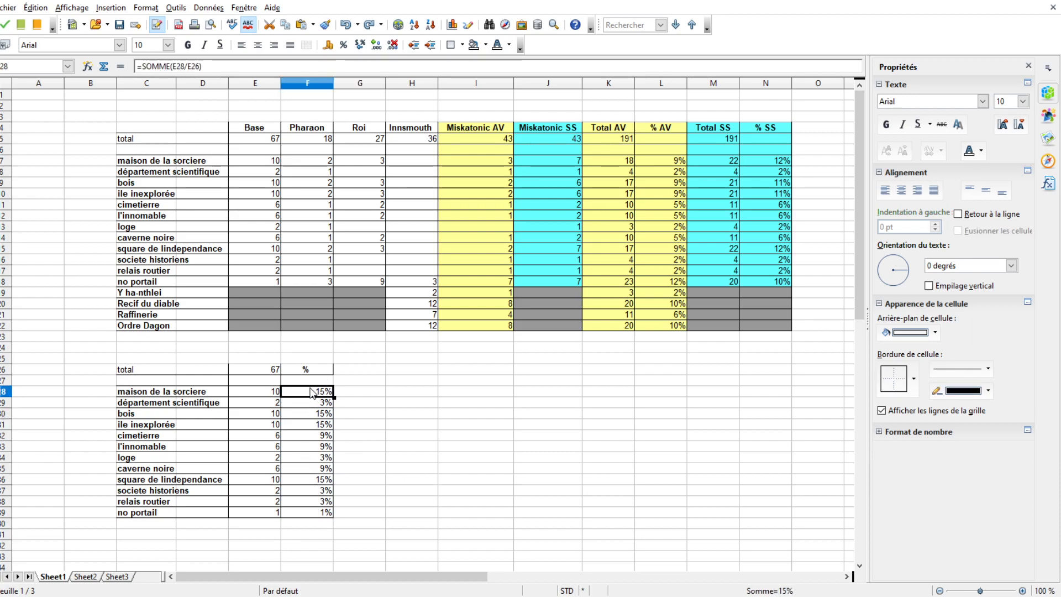
pyautogui.click(155, 395)
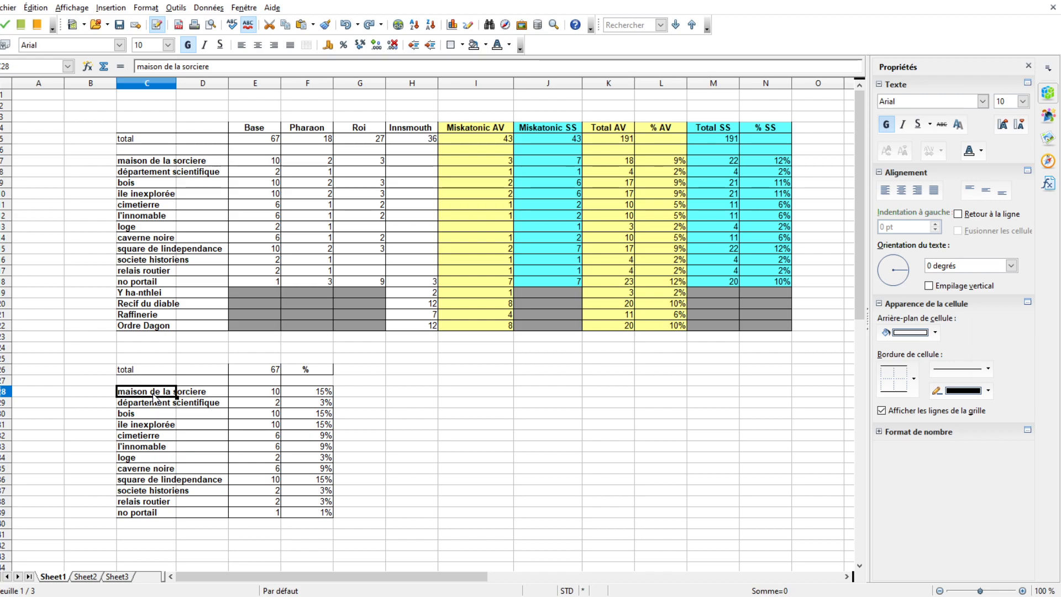
# - Examine the lower table's percentage column from maison de la sorciere down past no portail
pyautogui.moveTo(306, 380); pyautogui.dragTo(309, 544)
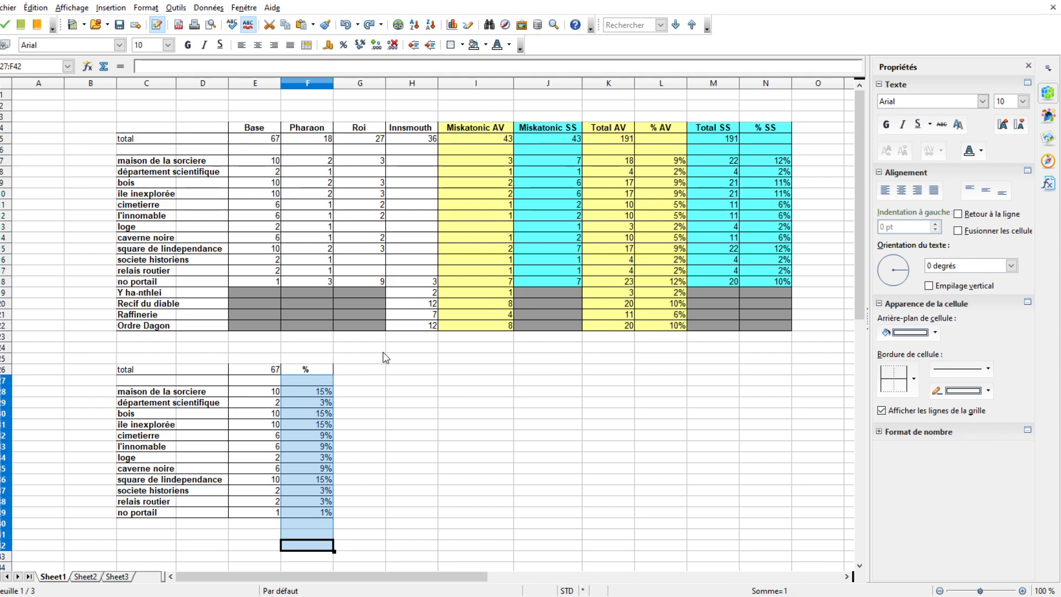
pyautogui.click(397, 370)
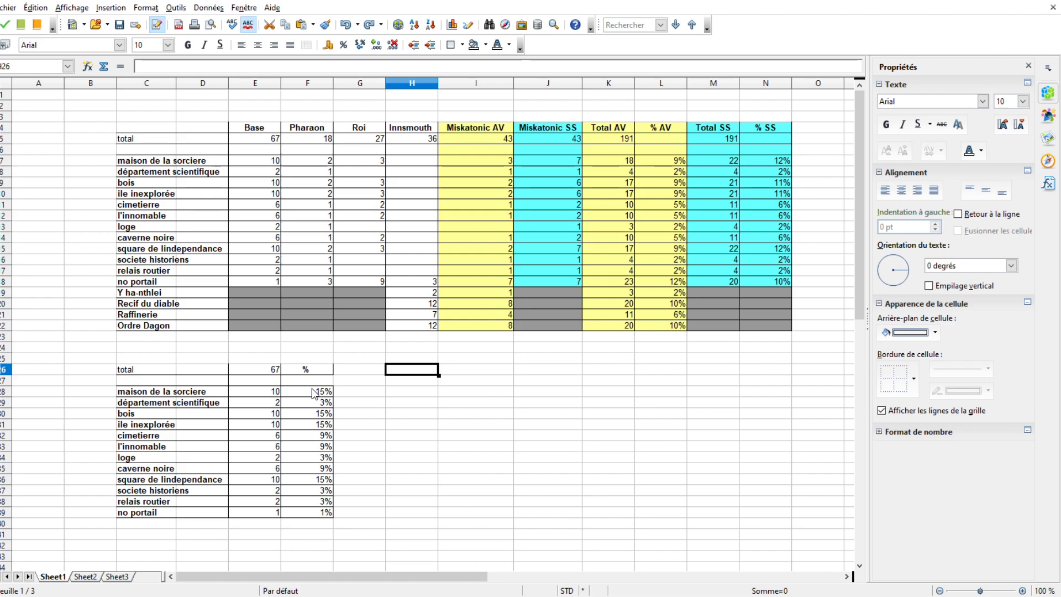
pyautogui.moveTo(296, 393); pyautogui.dragTo(286, 538)
pyautogui.click(451, 484)
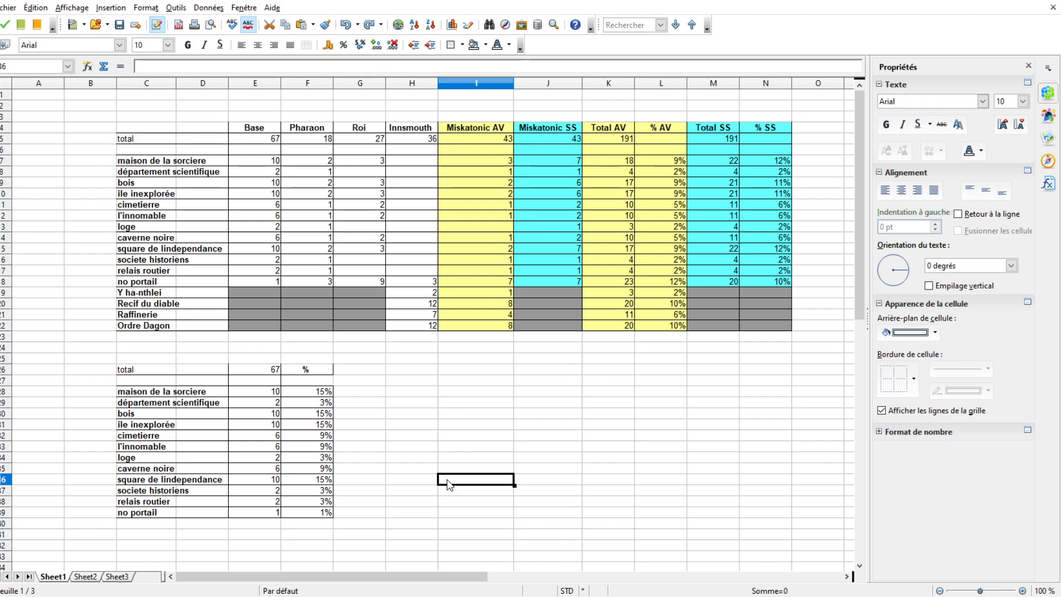
# - Check the names and base counts of maison de la sorciere and département scientifique in the lower table
pyautogui.click(324, 390)
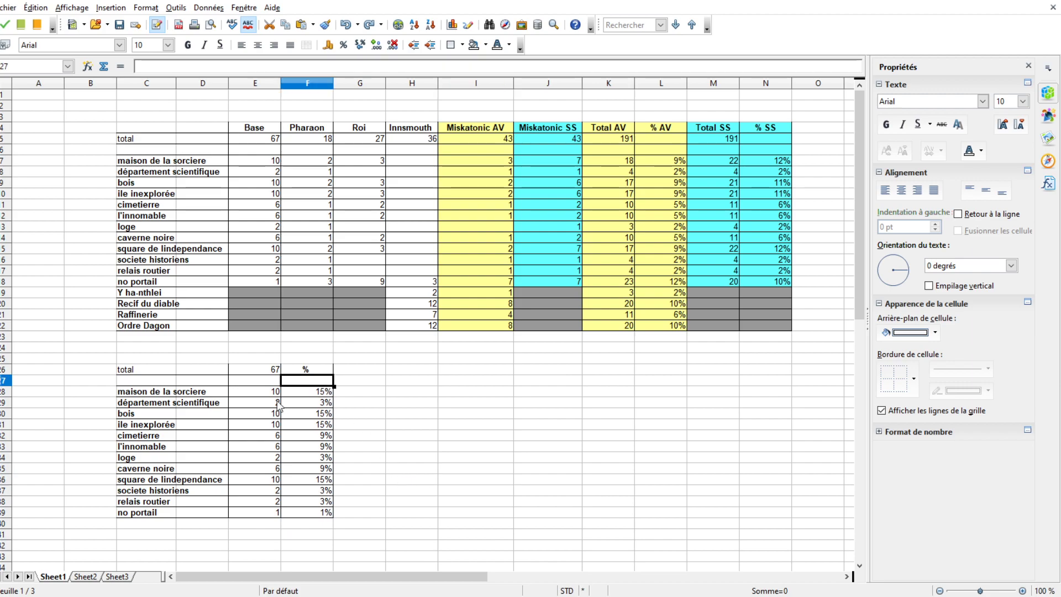
pyautogui.click(265, 392)
pyautogui.click(132, 392)
pyautogui.click(255, 401)
pyautogui.click(177, 408)
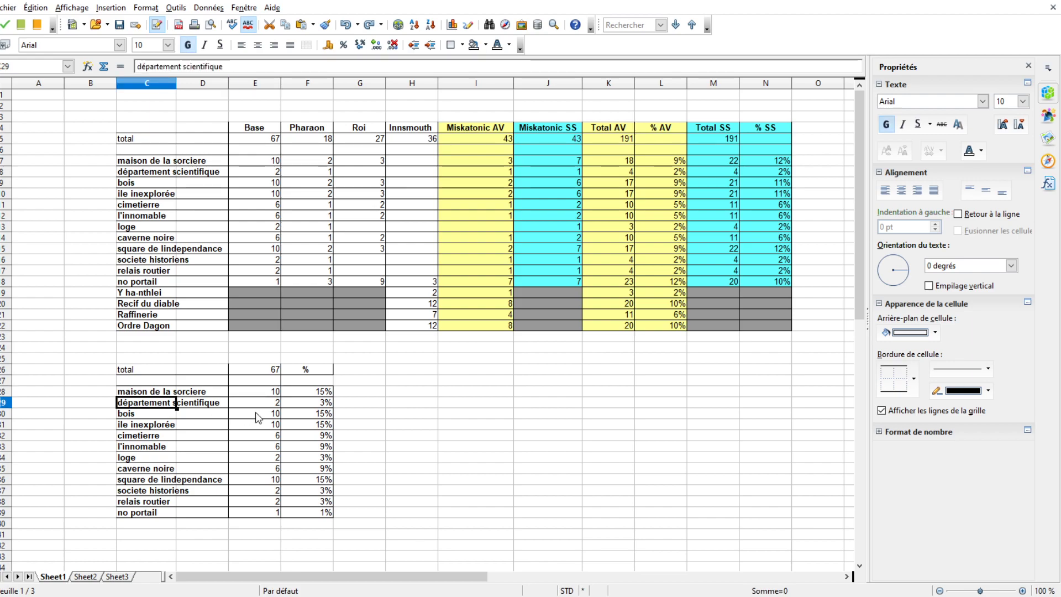
pyautogui.click(414, 436)
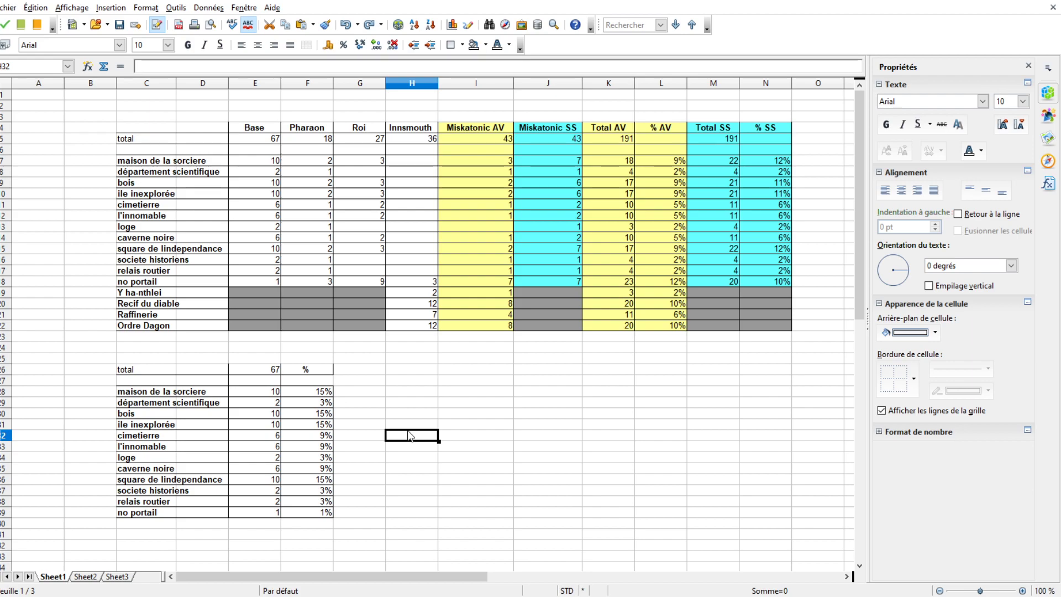
# - Go over the lower table's percentages several more times, from maison de la sorciere and département scientifique to no portail
pyautogui.moveTo(310, 391); pyautogui.dragTo(313, 535)
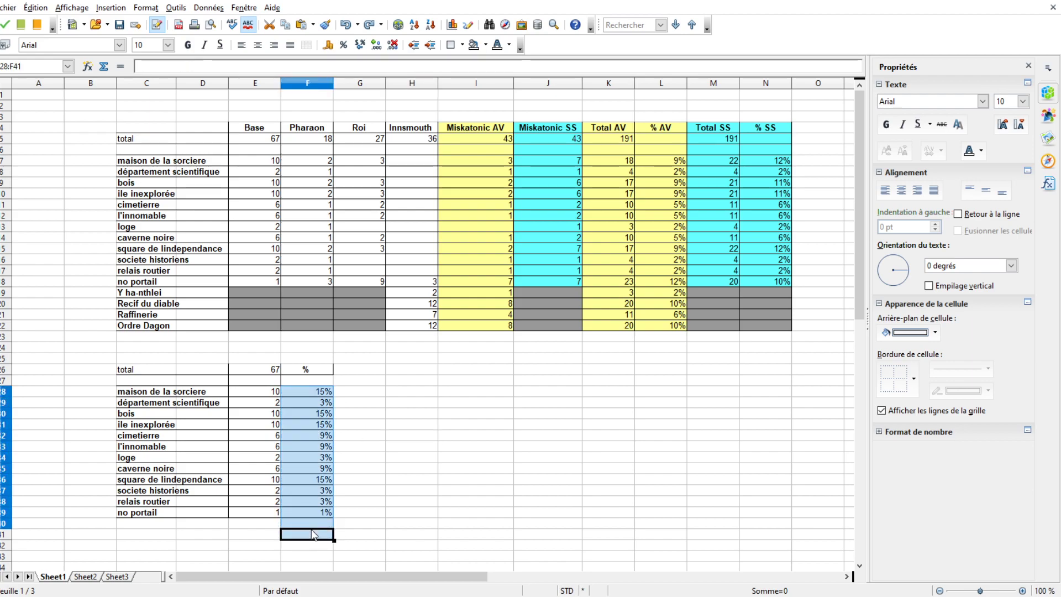
pyautogui.click(447, 471)
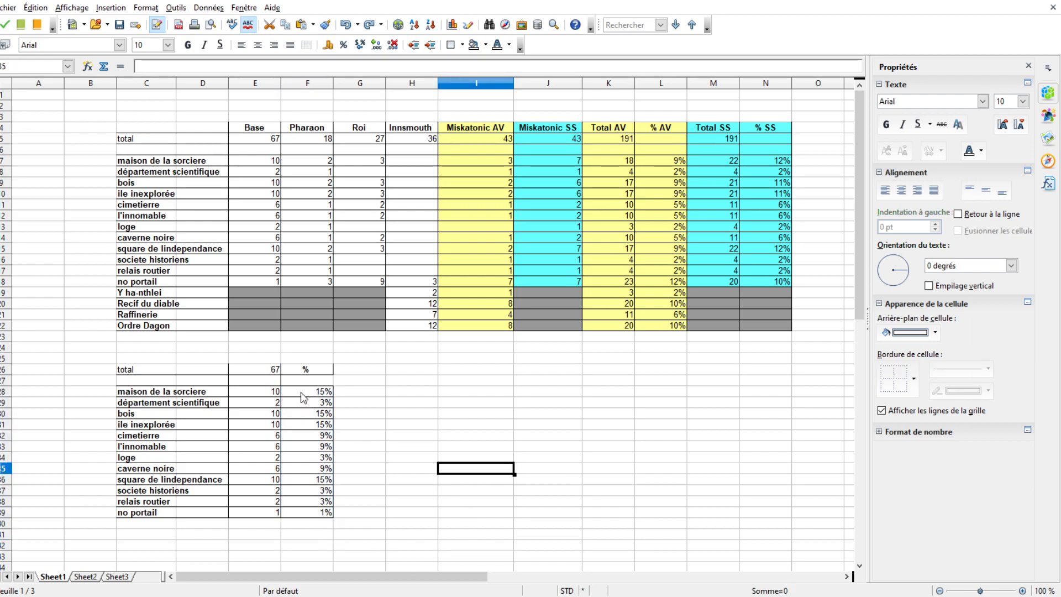
pyautogui.moveTo(303, 397); pyautogui.dragTo(310, 525)
pyautogui.click(393, 470)
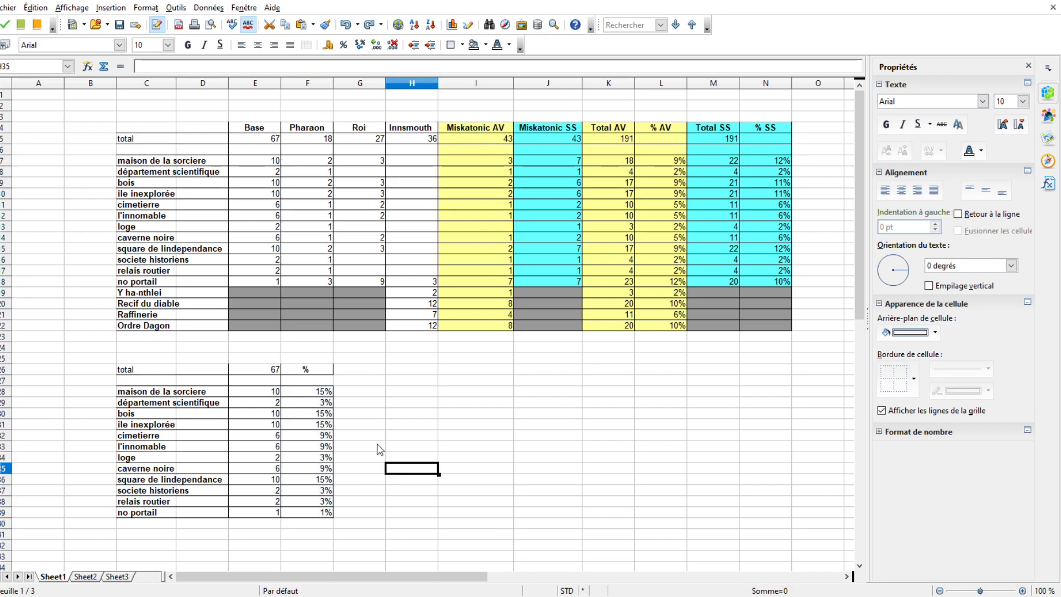
pyautogui.moveTo(310, 395); pyautogui.dragTo(310, 518)
pyautogui.click(475, 435)
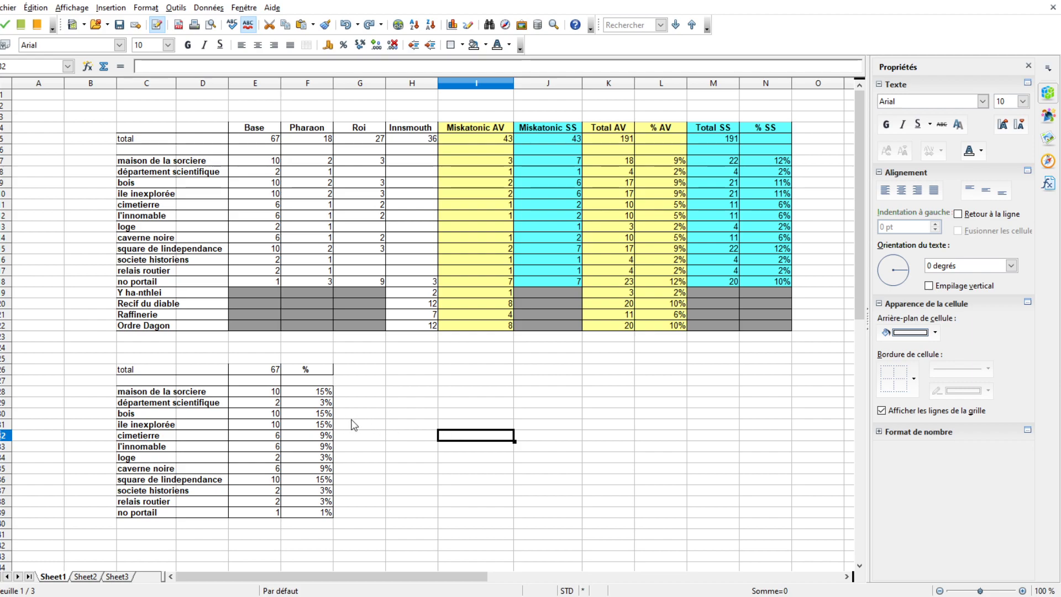
pyautogui.click(406, 434)
# - Compare the lower table's base counts with the upper table's maison de la sorciere and département scientifique rows across the expansions
pyautogui.click(254, 393)
pyautogui.moveTo(255, 397); pyautogui.dragTo(266, 515)
pyautogui.moveTo(303, 153); pyautogui.dragTo(729, 133)
pyautogui.moveTo(326, 160); pyautogui.dragTo(754, 179)
pyautogui.click(608, 423)
pyautogui.moveTo(246, 396); pyautogui.dragTo(247, 513)
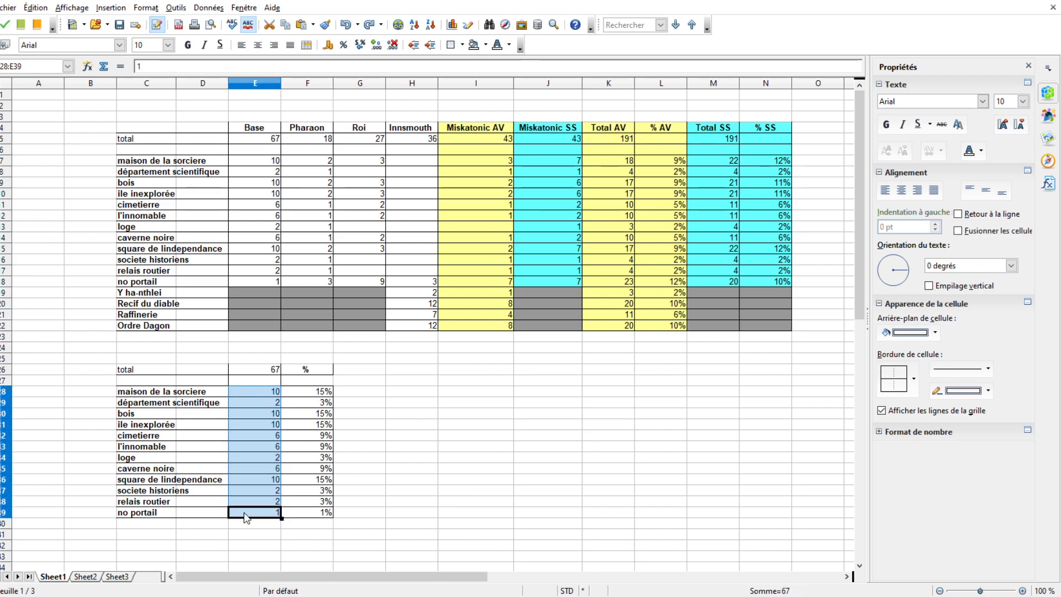
# - Review the lower table's base counts down to no portail, returning to maison de la sorciere and département scientifique
pyautogui.moveTo(263, 394)
pyautogui.mouseDown()
pyautogui.moveTo(258, 437)
pyautogui.moveTo(257, 402)
pyautogui.mouseUp()
pyautogui.moveTo(475, 468); pyautogui.dragTo(475, 480)
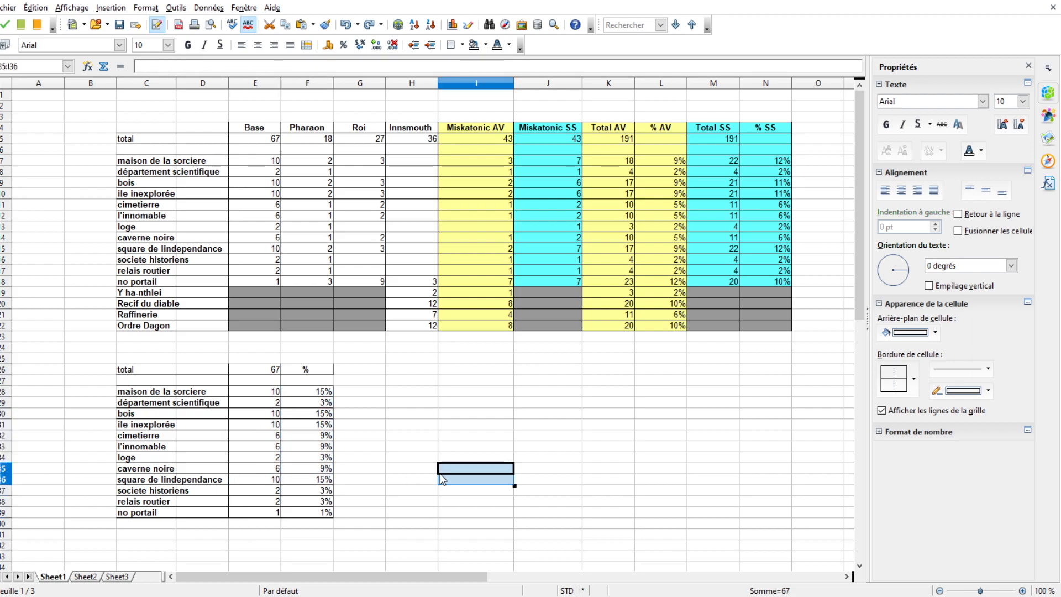
pyautogui.moveTo(254, 380); pyautogui.dragTo(257, 526)
pyautogui.click(447, 479)
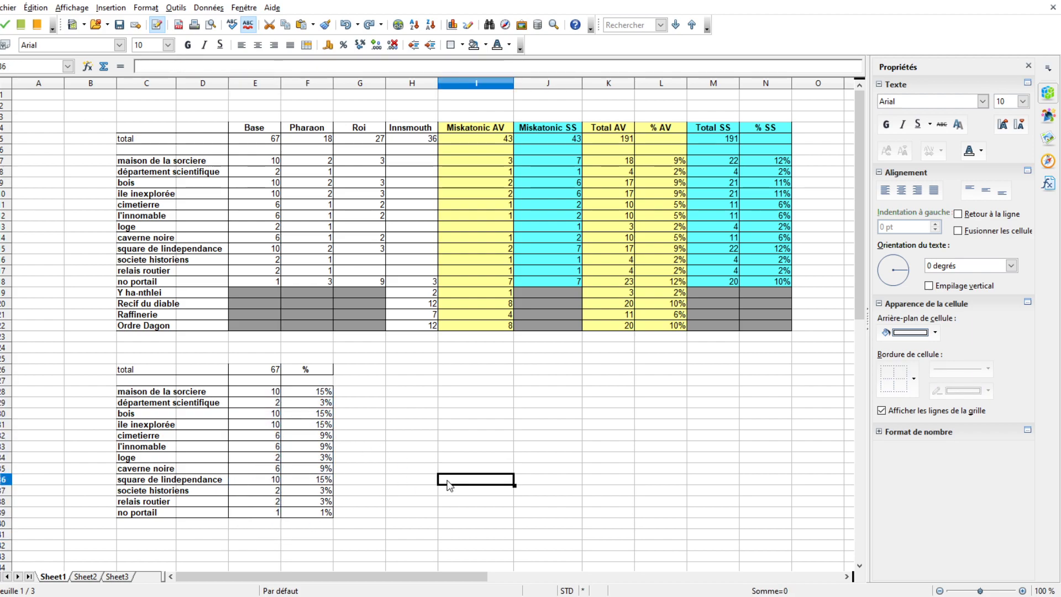
pyautogui.click(258, 392)
pyautogui.hotkey('ctrl', 'Down')
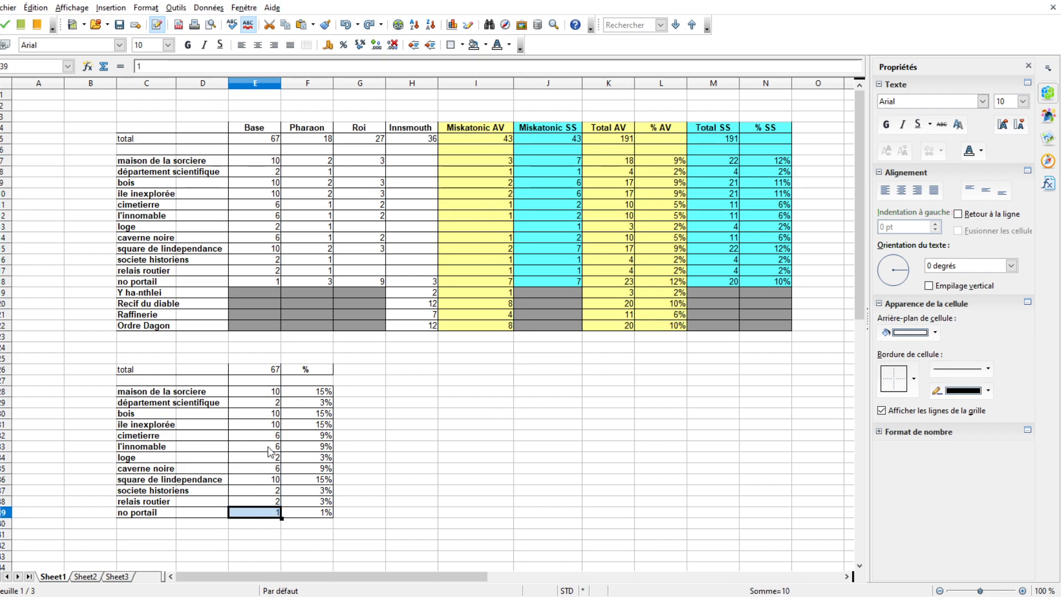
pyautogui.click(257, 393)
pyautogui.click(270, 401)
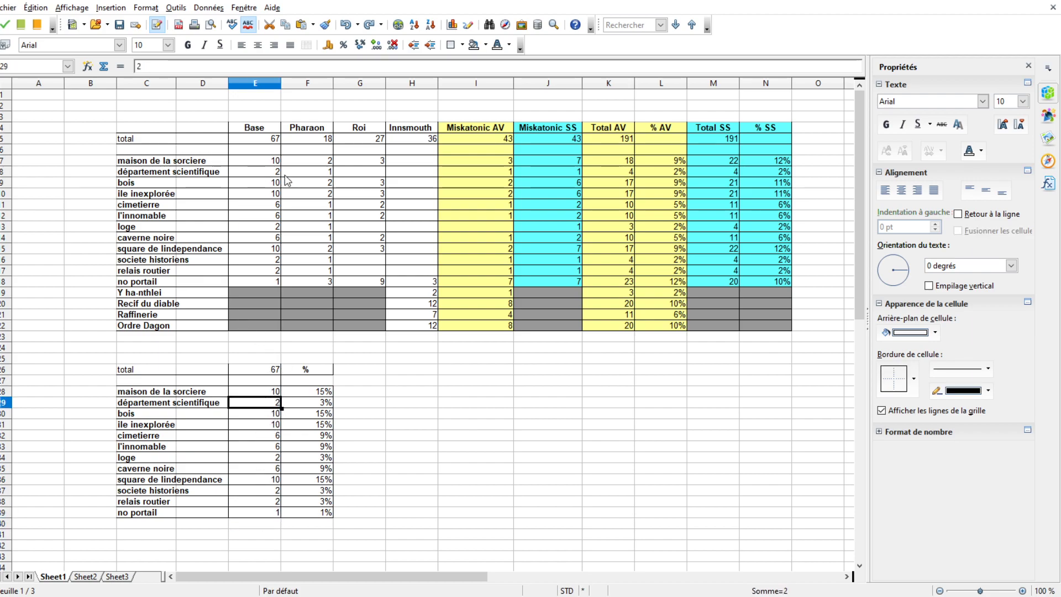
# - Follow the upper table's département scientifique row from Base through Miskatonic AV to its Total AV value
pyautogui.click(348, 175)
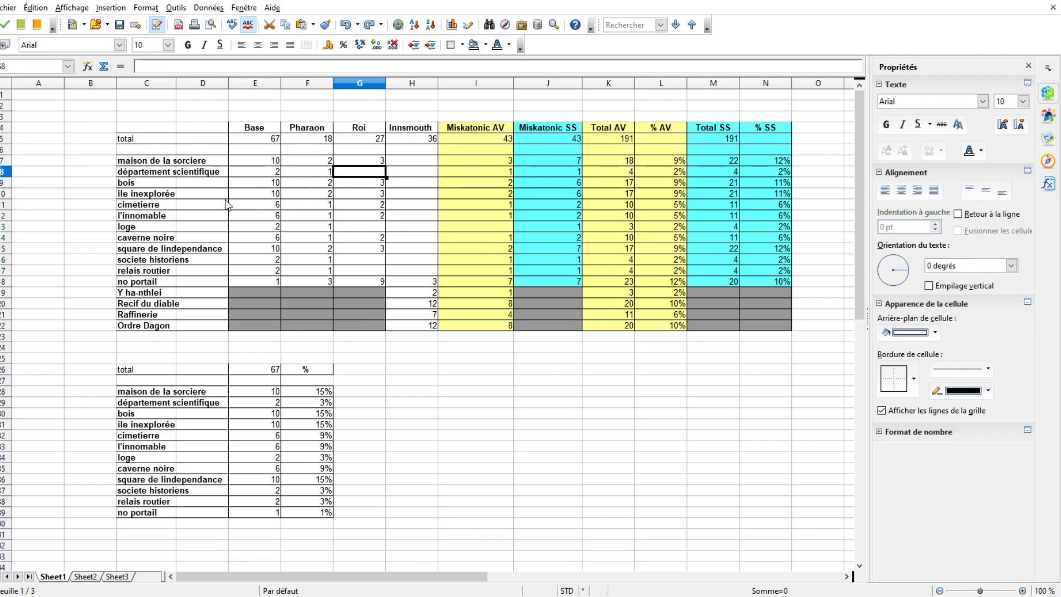
pyautogui.moveTo(256, 171); pyautogui.dragTo(493, 175)
pyautogui.click(494, 174)
pyautogui.click(609, 133)
pyautogui.click(621, 174)
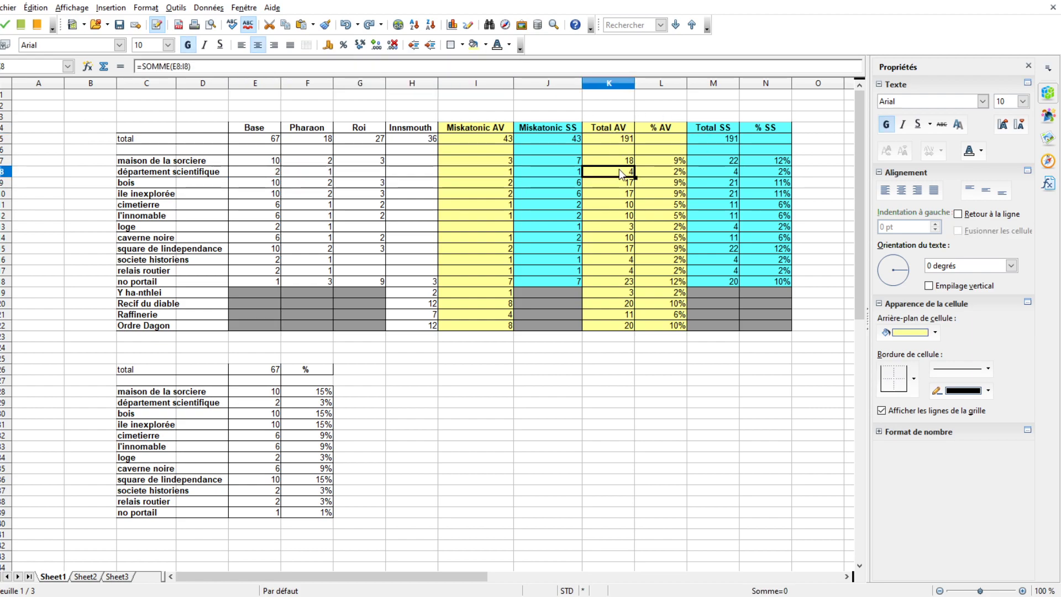
# - Compare the Total AV values of no portail, societe historiens and square de lindependance, ending at the Y ha-nthlei name
pyautogui.click(626, 283)
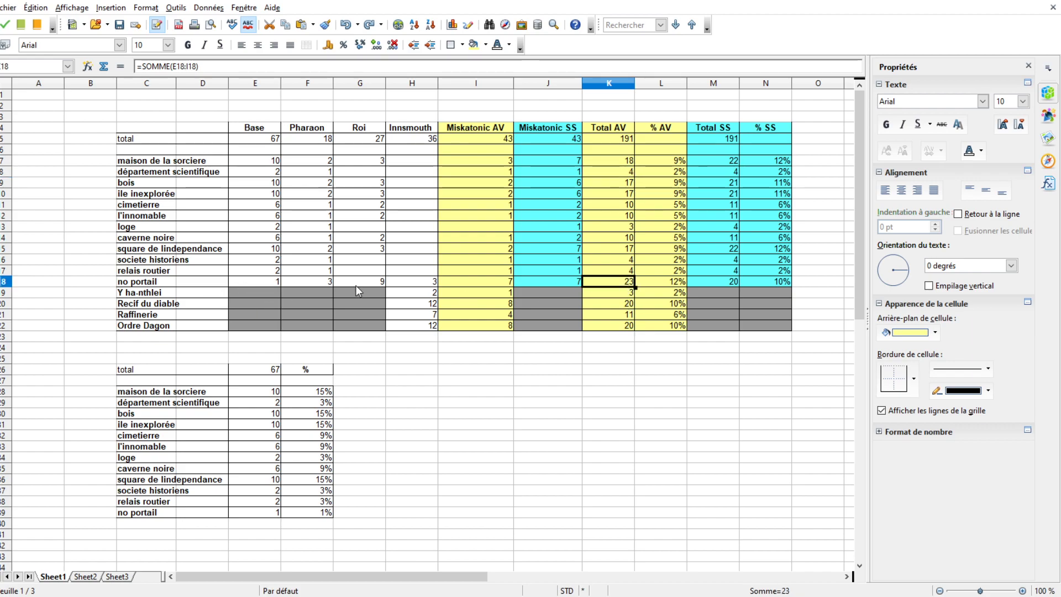
pyautogui.click(587, 260)
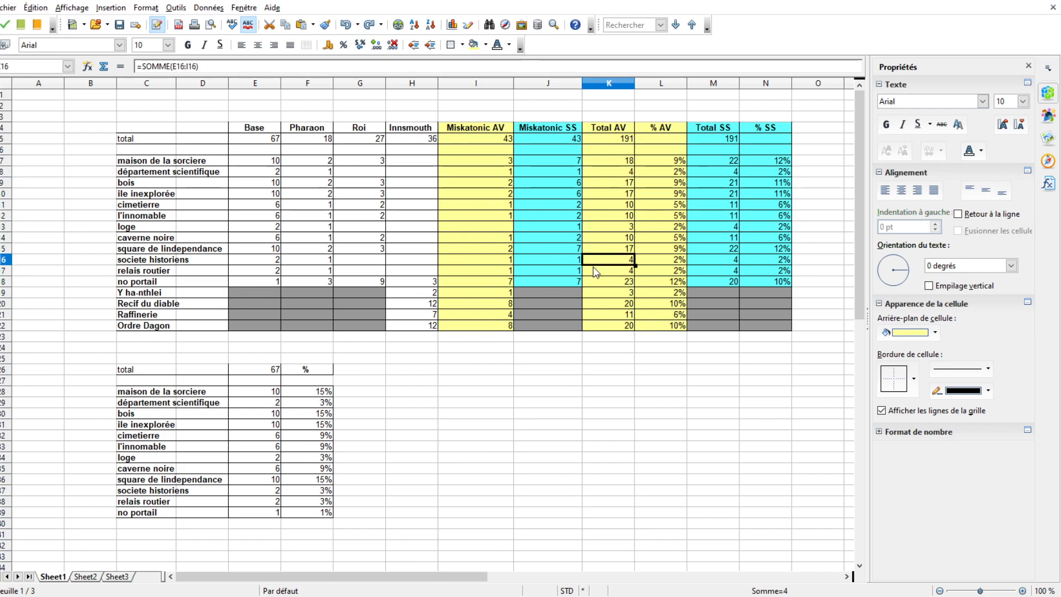
pyautogui.click(207, 250)
pyautogui.click(613, 249)
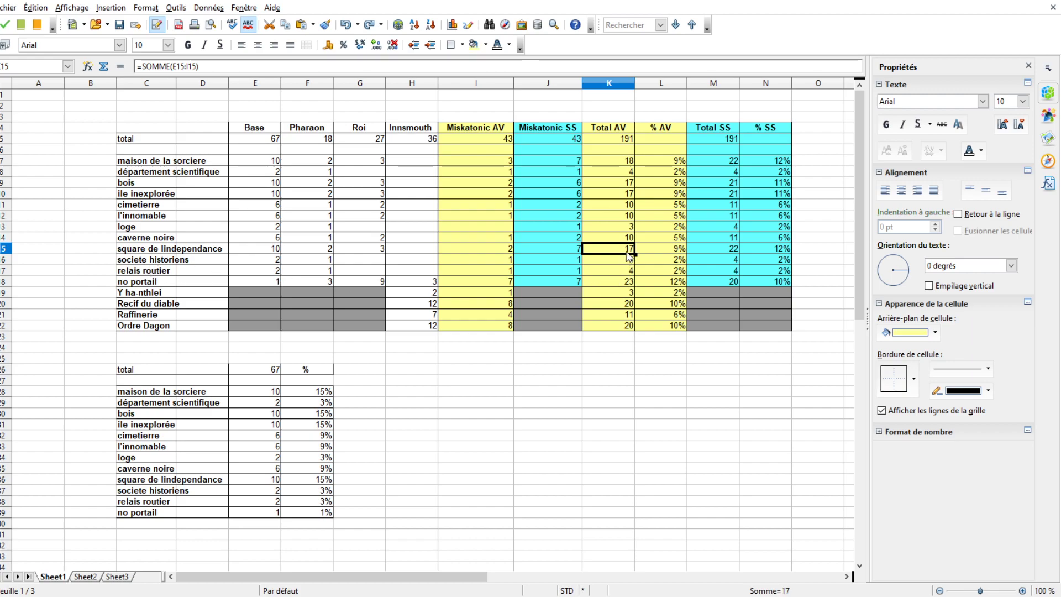
pyautogui.click(145, 292)
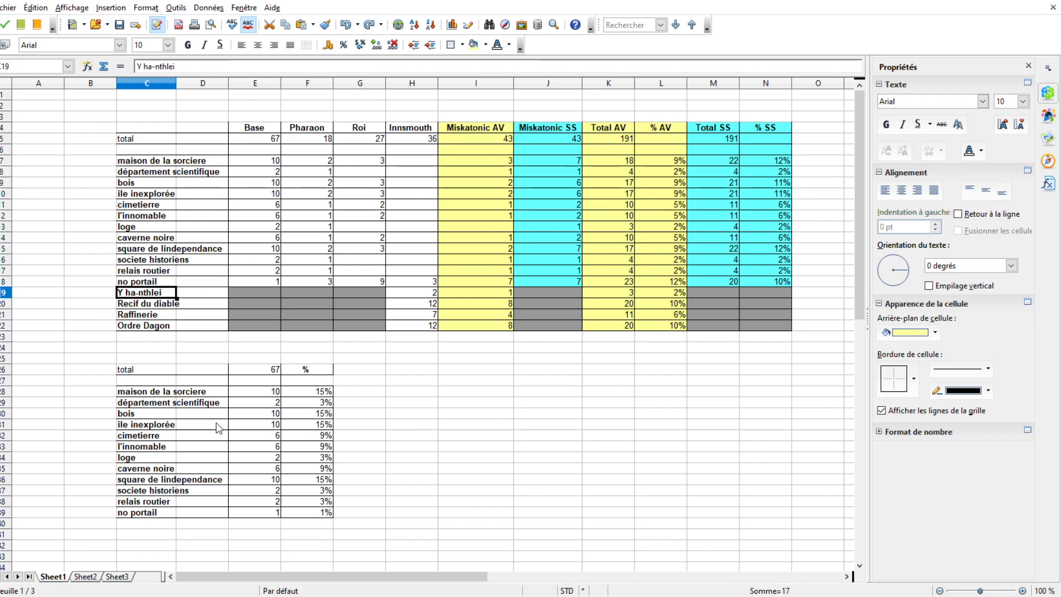
# - Review the lower table's counts and percentages, comparing its no portail count with the upper table's Pharaon count
pyautogui.moveTo(254, 370); pyautogui.dragTo(309, 513)
pyautogui.click(338, 529)
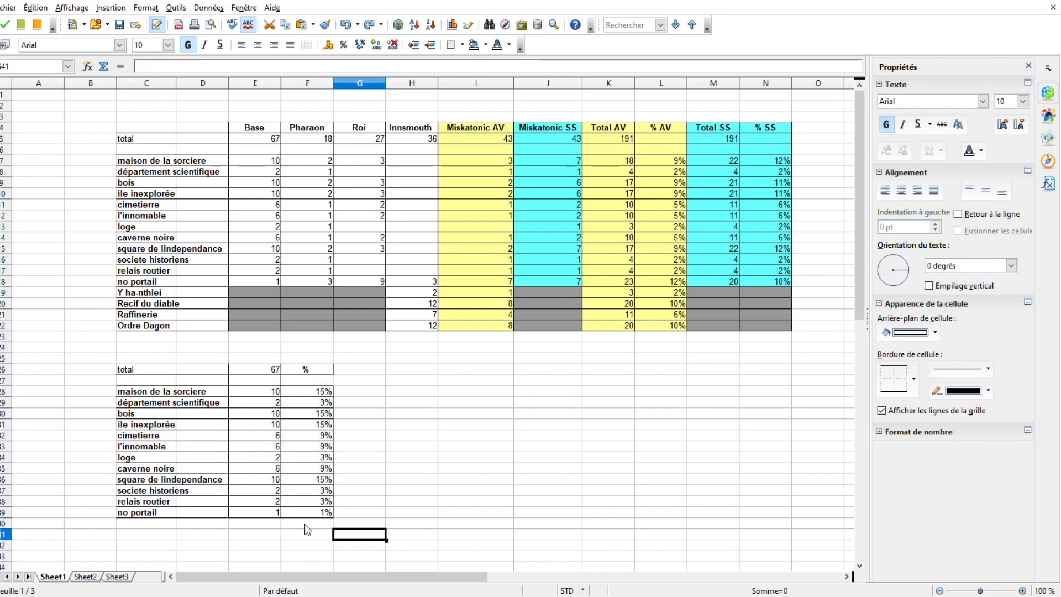
pyautogui.click(245, 514)
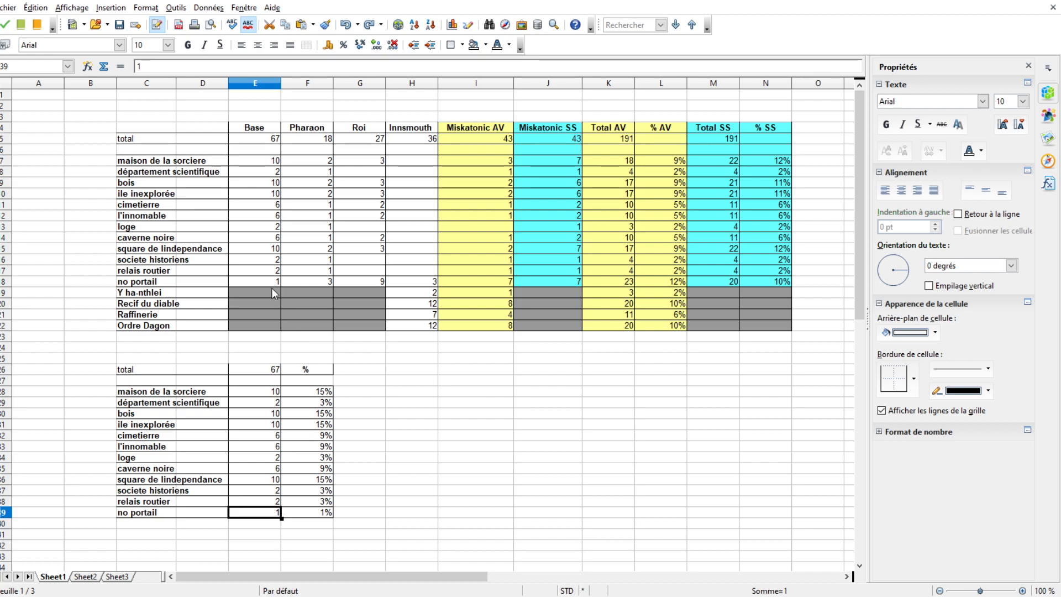
pyautogui.click(300, 286)
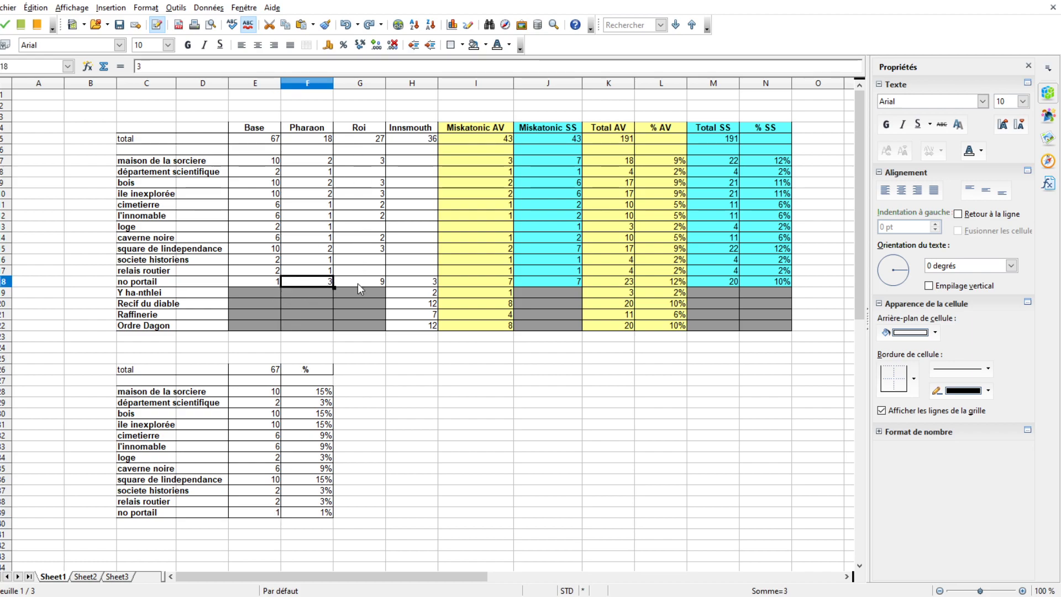
# - Set the no portail count in the upper table's Roi column to 3
pyautogui.click(381, 284)
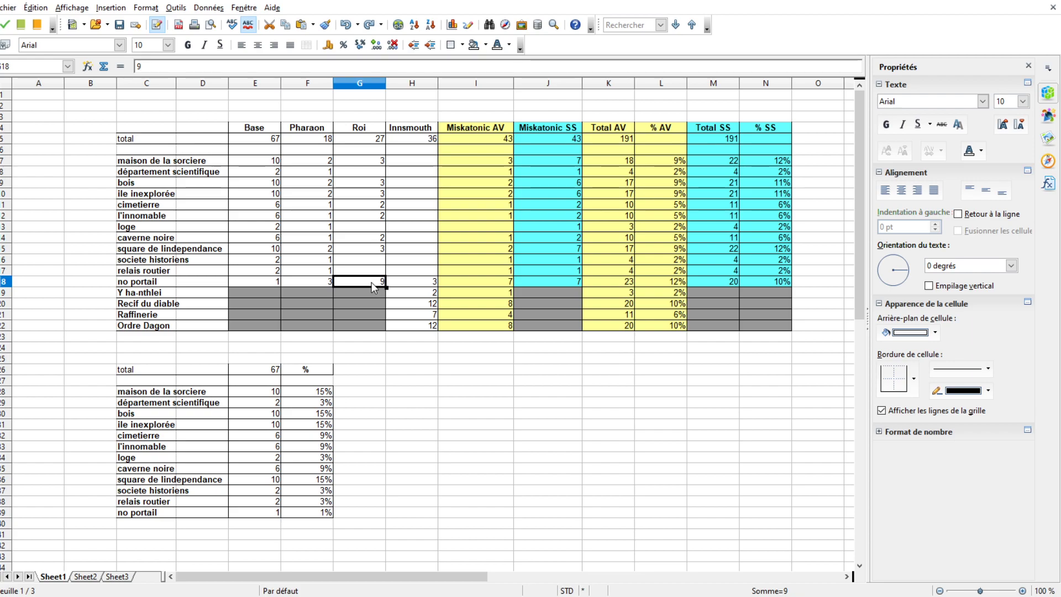
pyautogui.write('3')
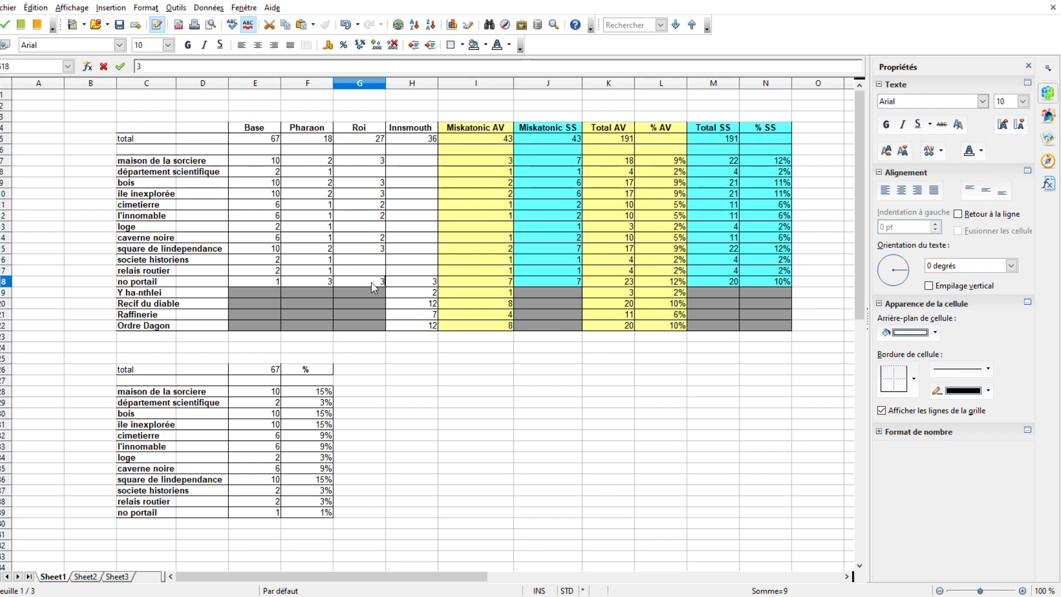
pyautogui.press('Return')
pyautogui.click(370, 281)
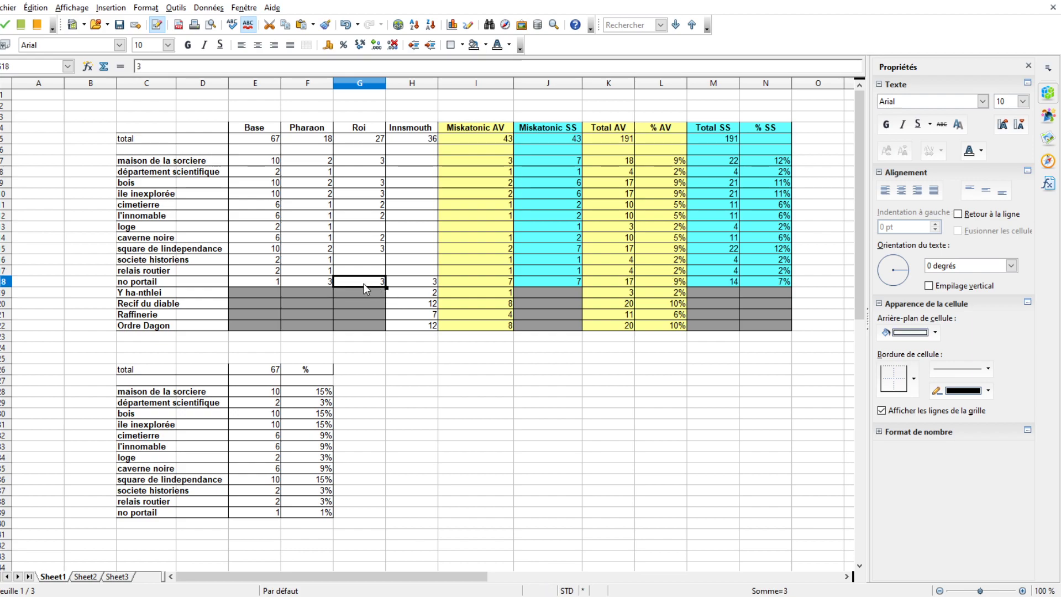
# - Check no portail's Innsmouth and Miskatonic AV counts, and compare them with the loge row up to its Total AV
pyautogui.click(409, 280)
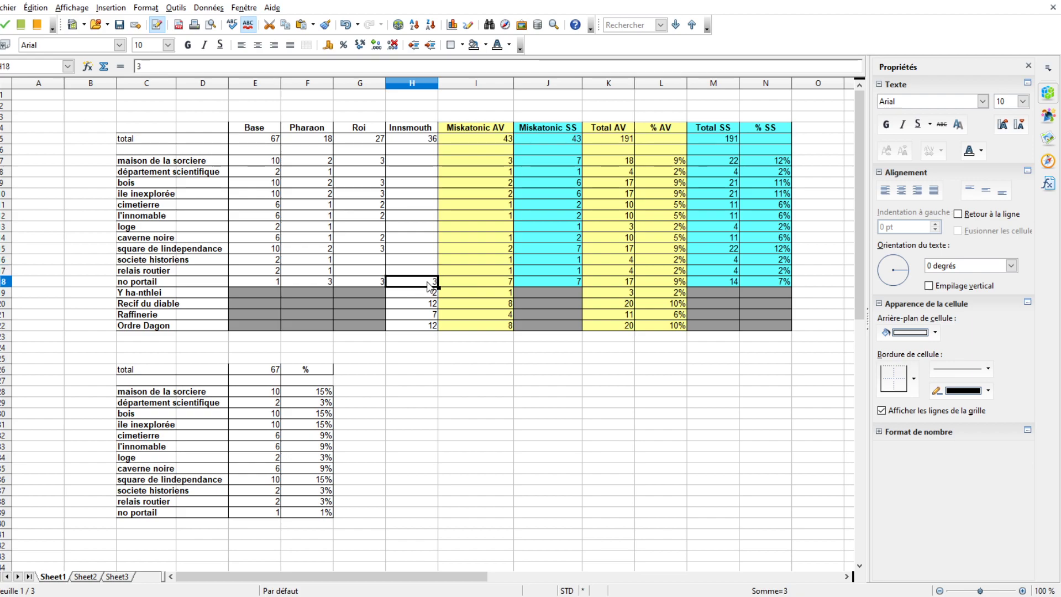
pyautogui.click(472, 283)
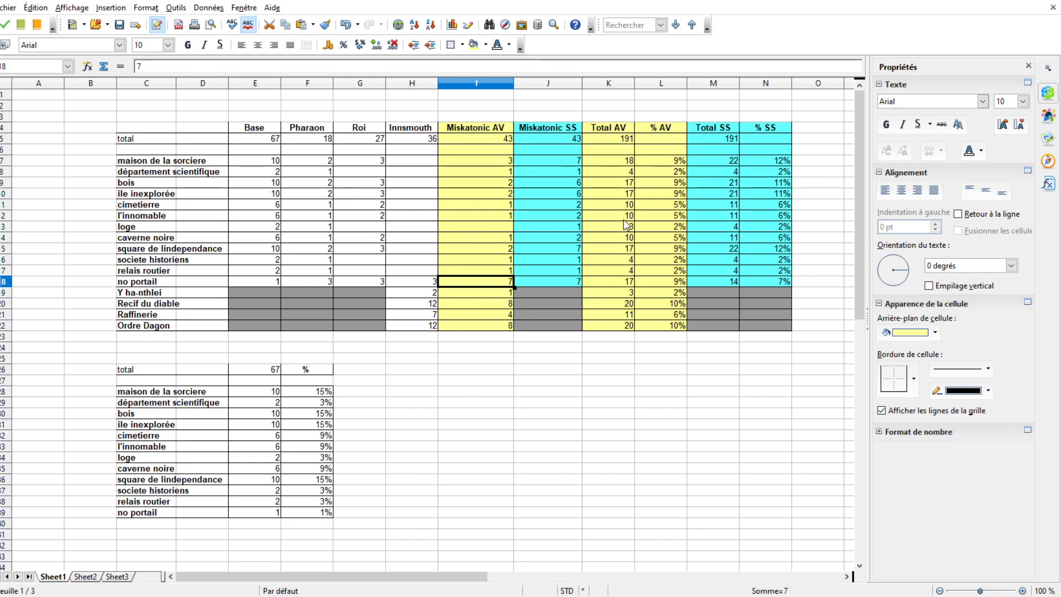
pyautogui.moveTo(627, 225); pyautogui.dragTo(144, 231)
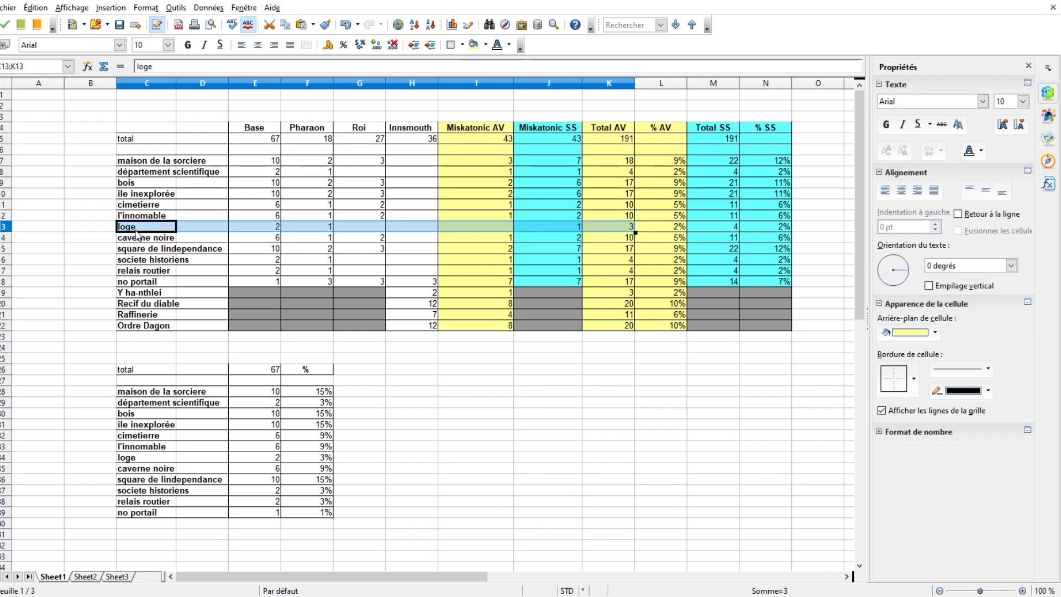
pyautogui.click(625, 229)
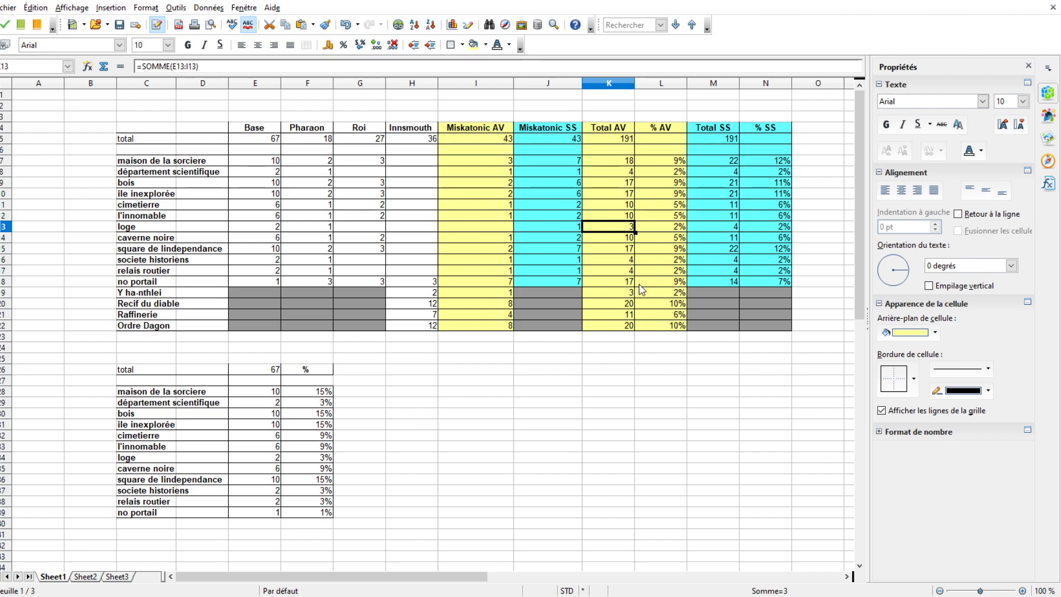
# - Examine no portail's Total AV value together with its % AV percentage
pyautogui.click(614, 284)
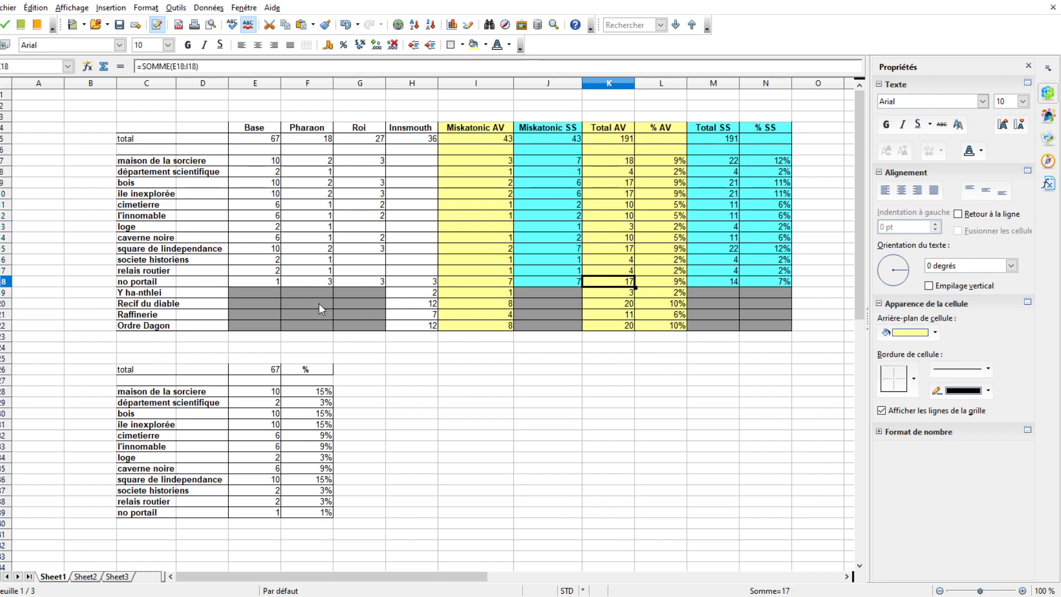
pyautogui.press('Right')
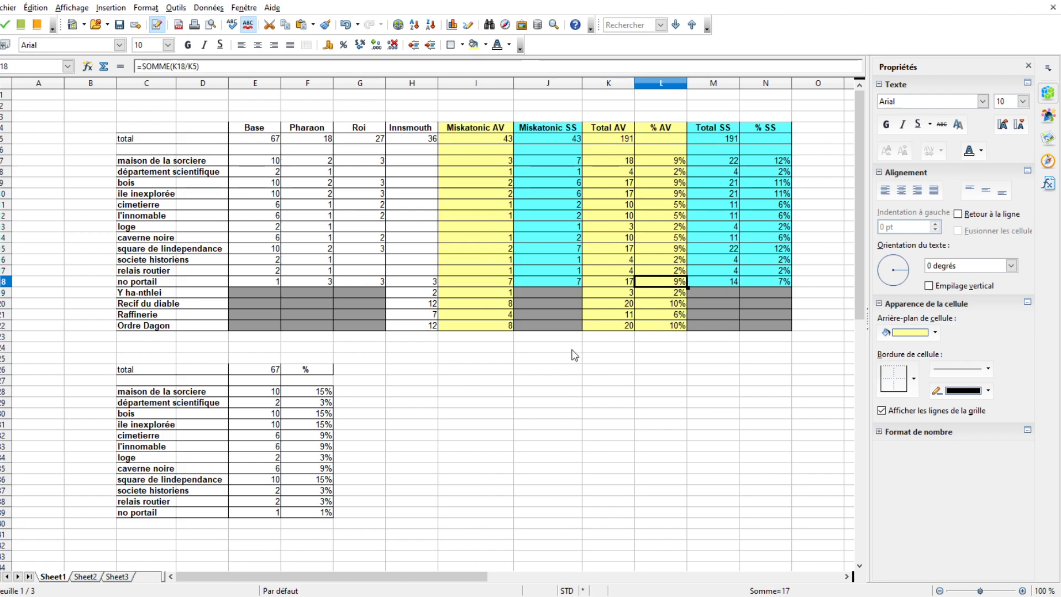
pyautogui.click(595, 284)
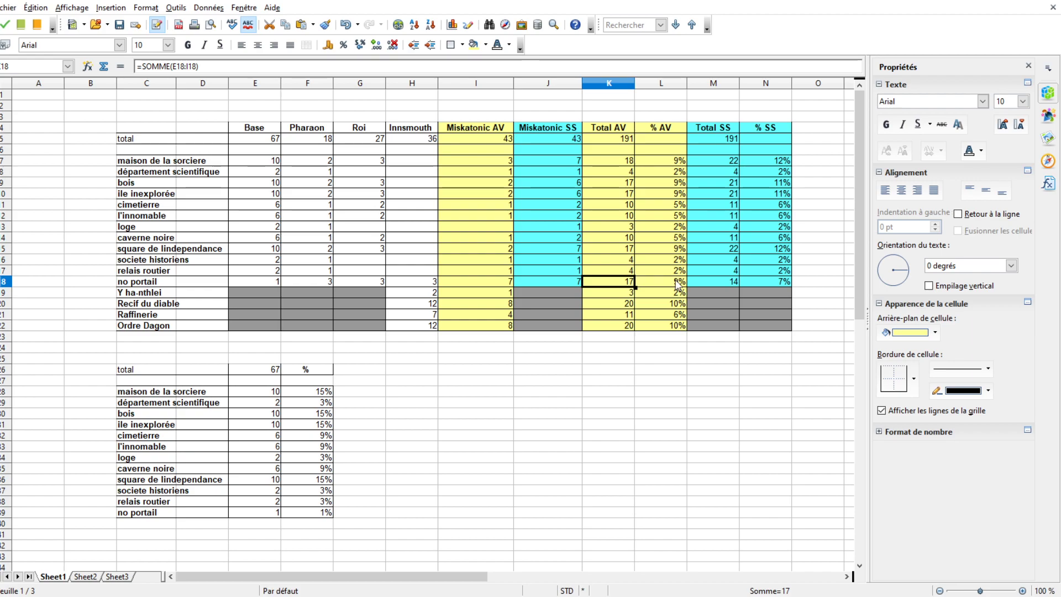
pyautogui.hotkey('shift', 'Right')
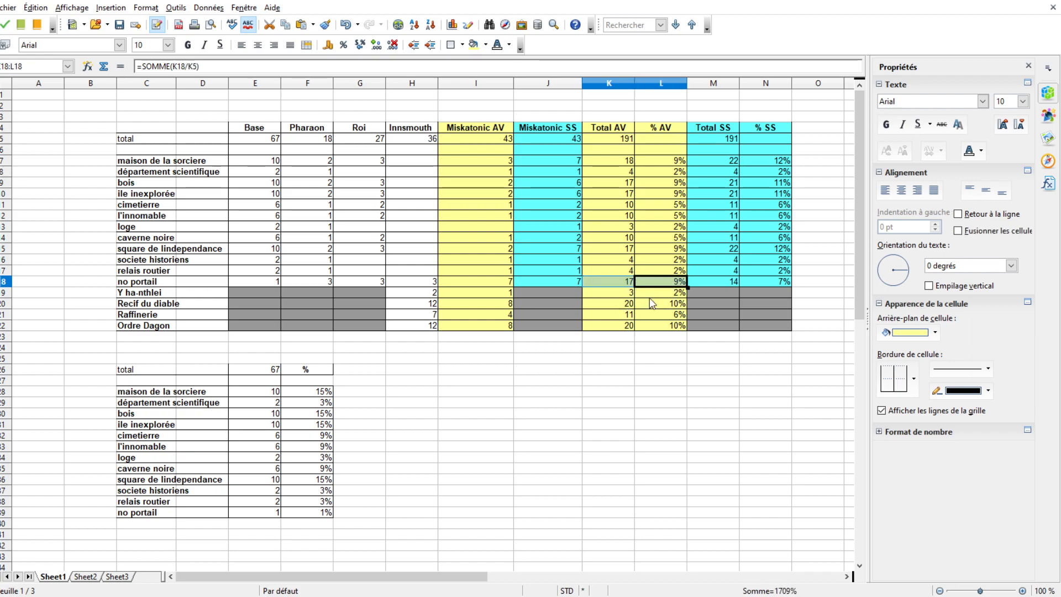
# - Examine the upper table's Total AV and % AV columns, especially the percentages for maison de la sorciere and département scientifique
pyautogui.moveTo(608, 160); pyautogui.dragTo(664, 318)
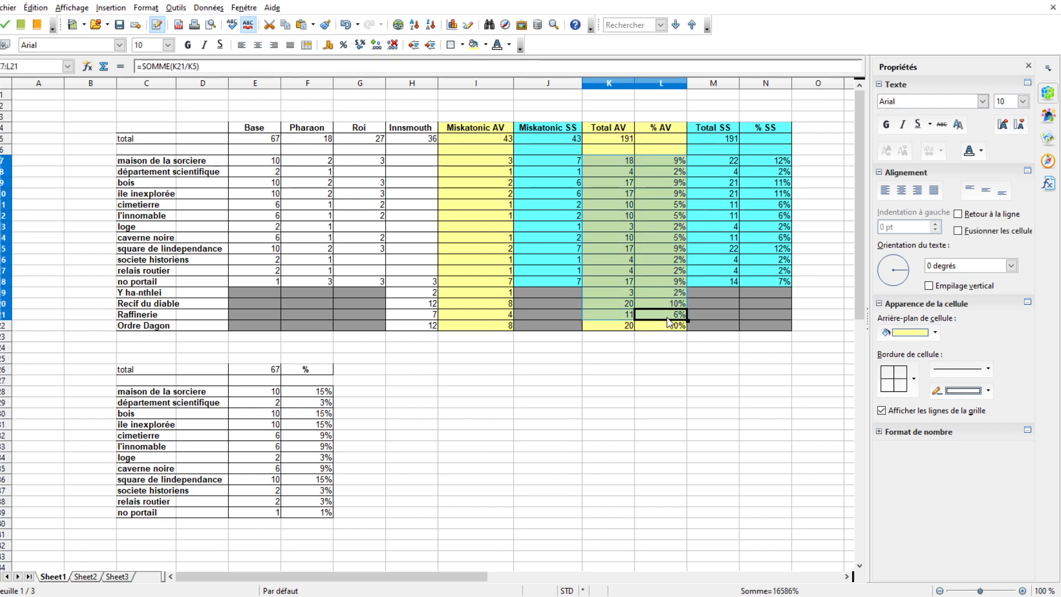
pyautogui.click(670, 358)
pyautogui.hotkey('ctrl', 'Up')
pyautogui.hotkey('ctrl', 'Up')
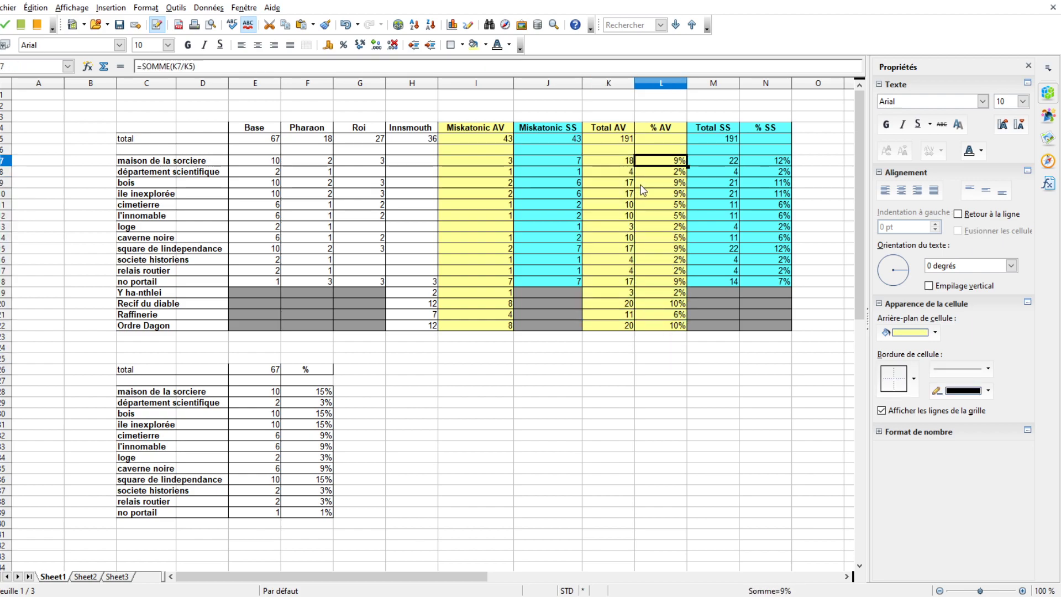
pyautogui.click(132, 161)
pyautogui.hotkey('ctrl', 'z')
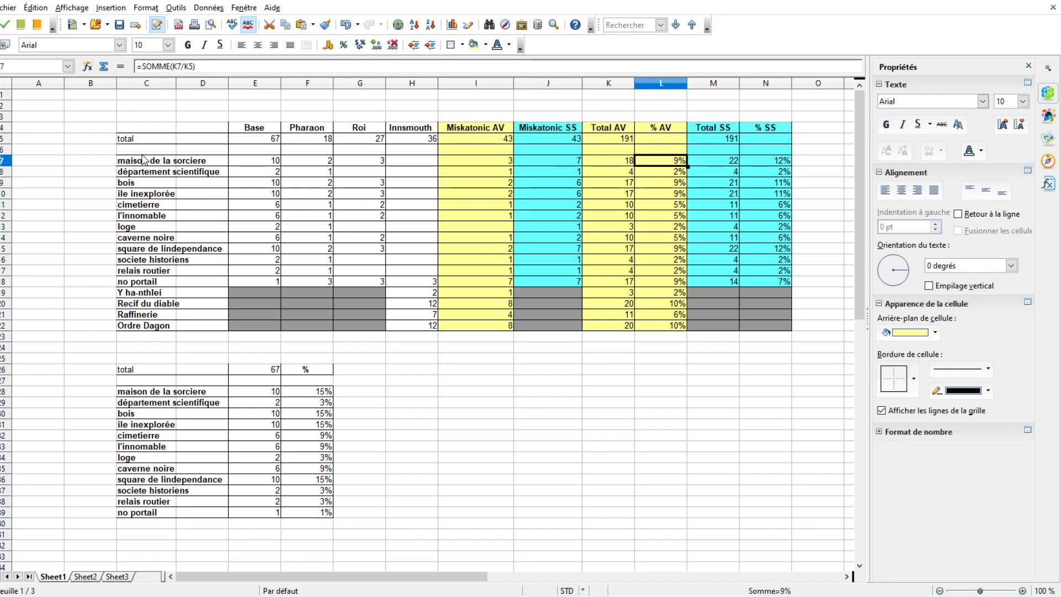
pyautogui.click(654, 169)
pyautogui.press('Down')
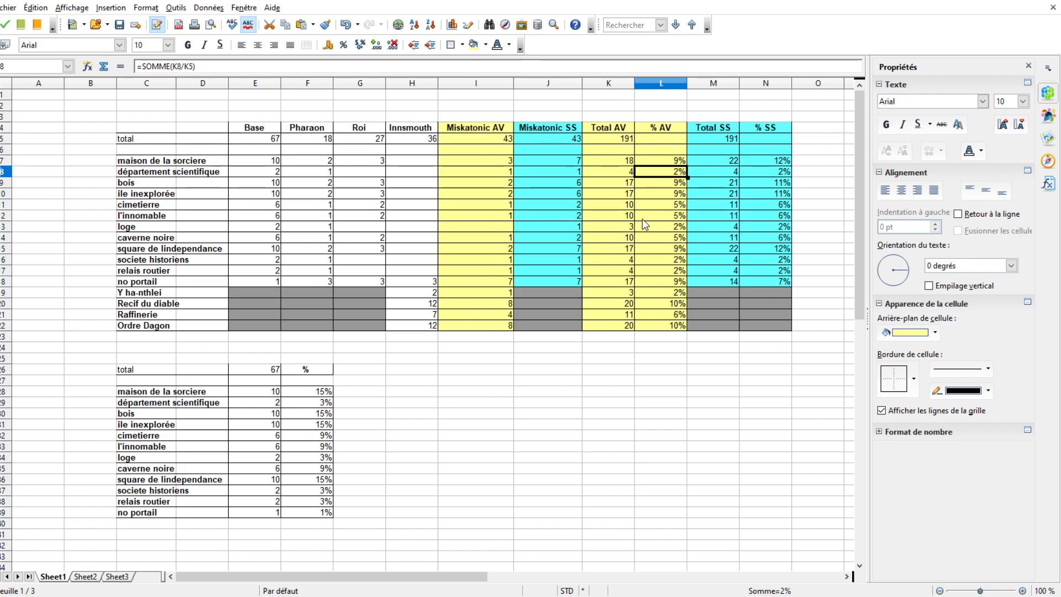
# - Compare the lower table's percentages for bois, l'innomable, loge, societe historiens and relais routier
pyautogui.click(321, 414)
pyautogui.click(286, 449)
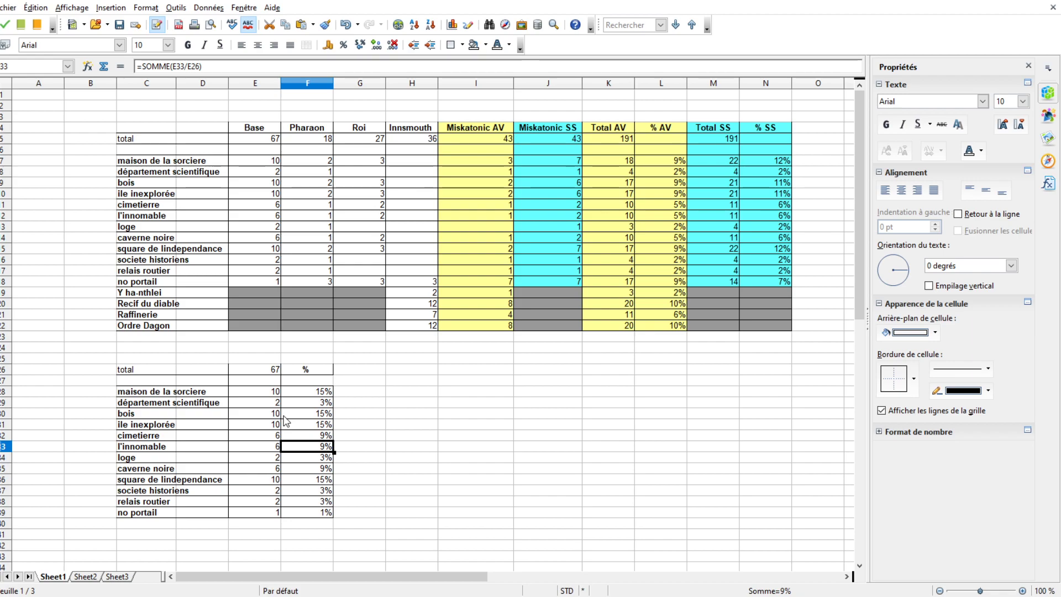
pyautogui.click(313, 459)
pyautogui.click(129, 459)
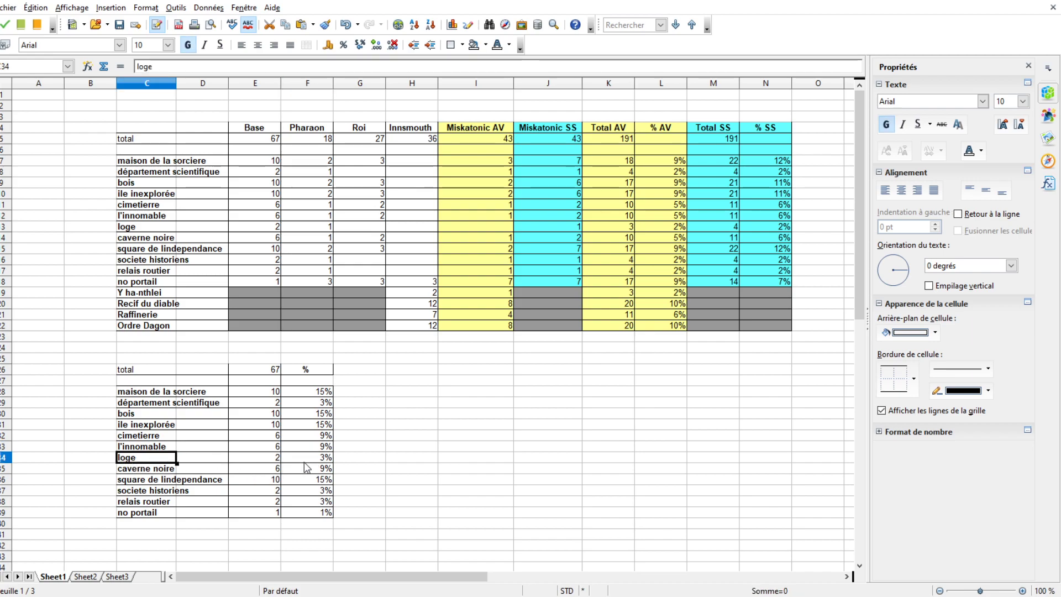
pyautogui.click(307, 458)
pyautogui.click(163, 496)
pyautogui.click(289, 460)
pyautogui.click(294, 503)
pyautogui.click(296, 491)
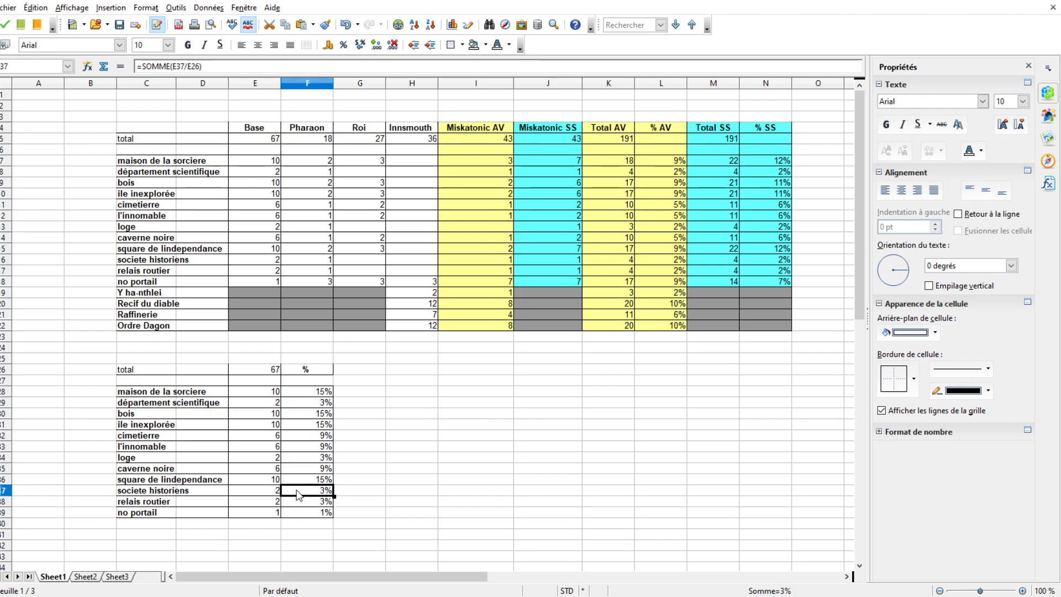
# - Compare the lower table's percentages for maison de la sorciere, bois and ile inexplorée
pyautogui.click(325, 394)
pyautogui.click(321, 425)
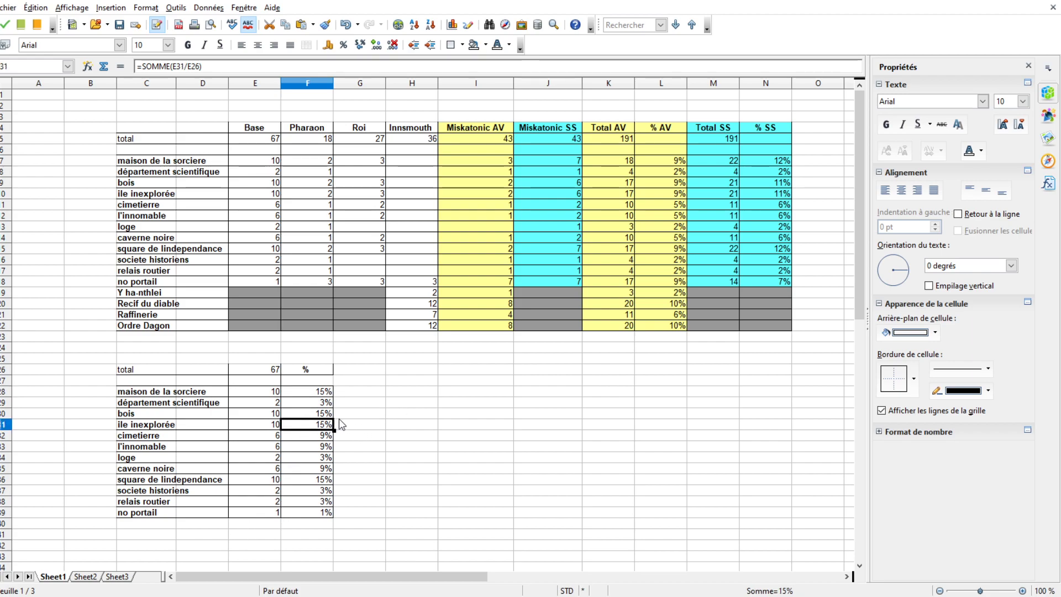
pyautogui.click(304, 416)
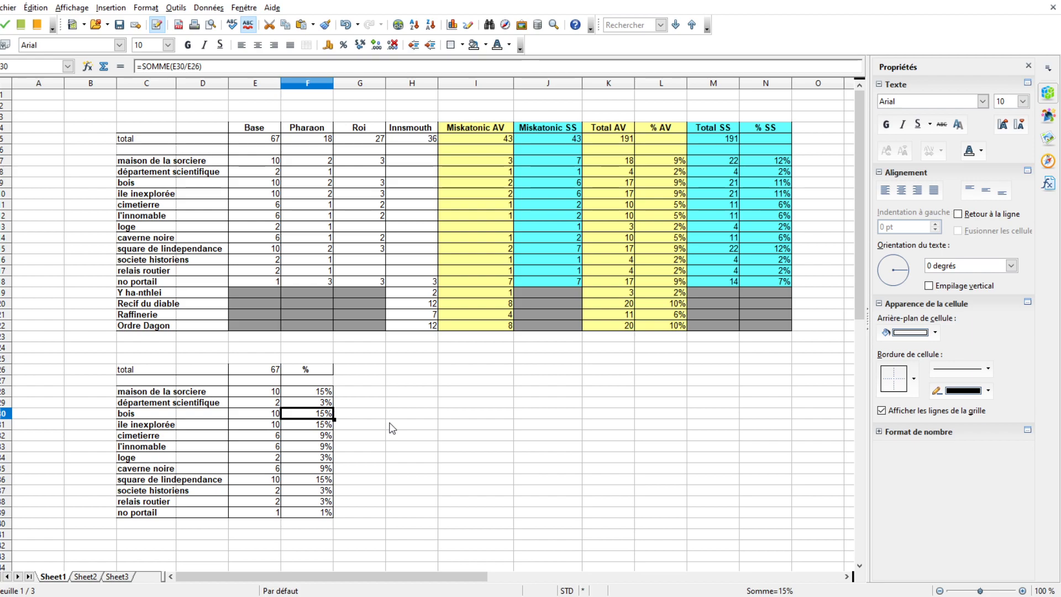
pyautogui.click(314, 429)
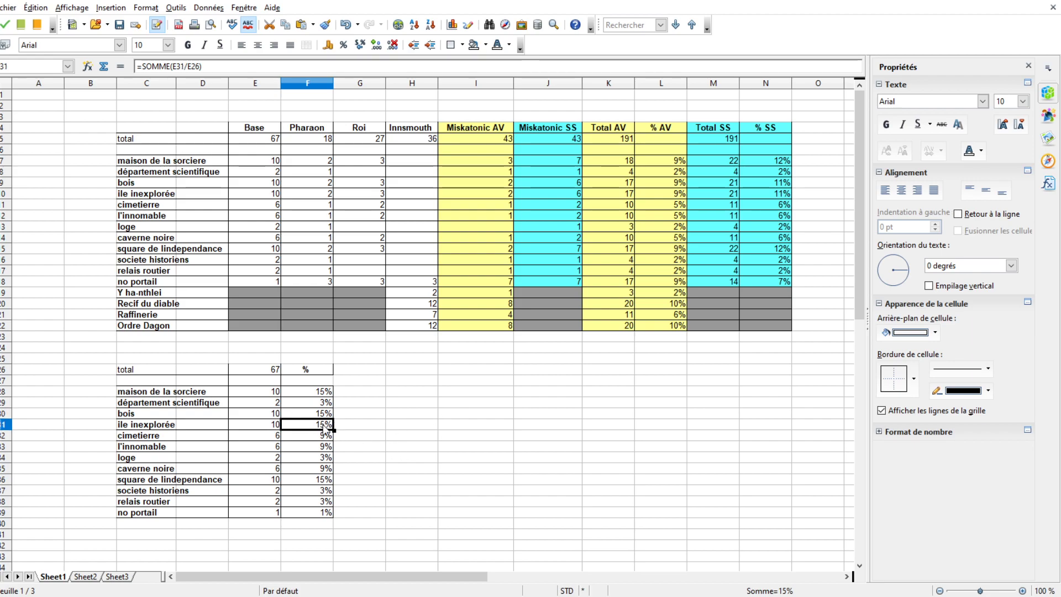
pyautogui.click(138, 392)
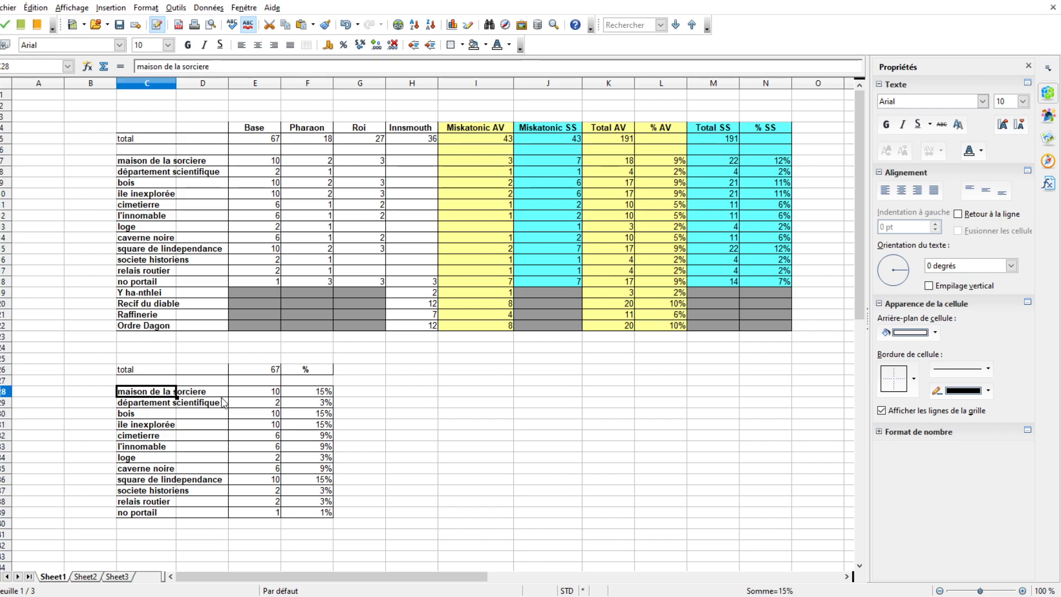
# - Examine the lower table's percentage column and check maison de la sorciere's count and percentage within the base game
pyautogui.moveTo(293, 391); pyautogui.dragTo(309, 552)
pyautogui.click(449, 502)
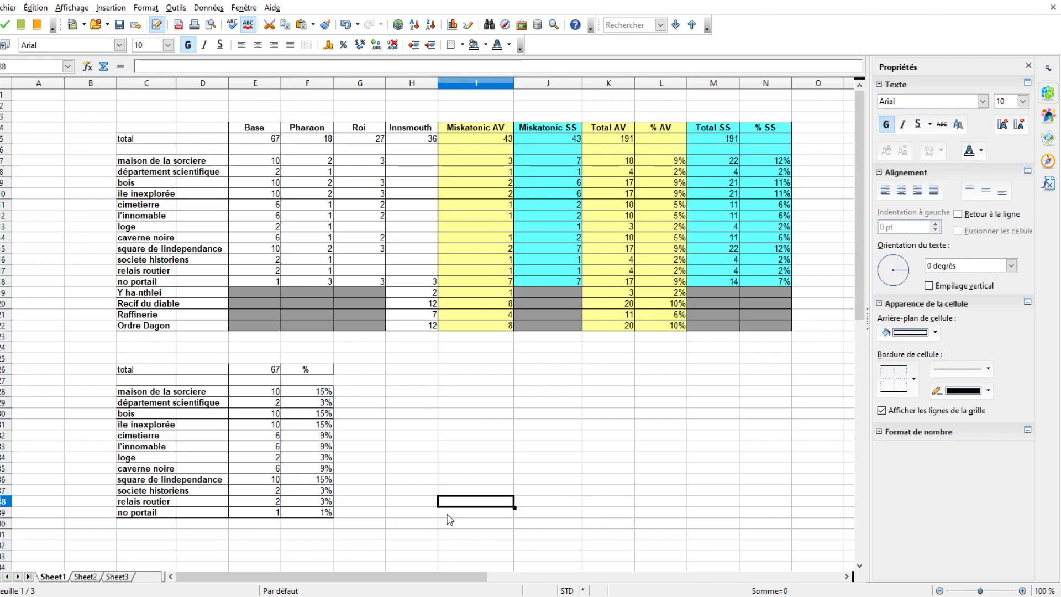
pyautogui.click(320, 402)
pyautogui.click(154, 392)
pyautogui.click(301, 402)
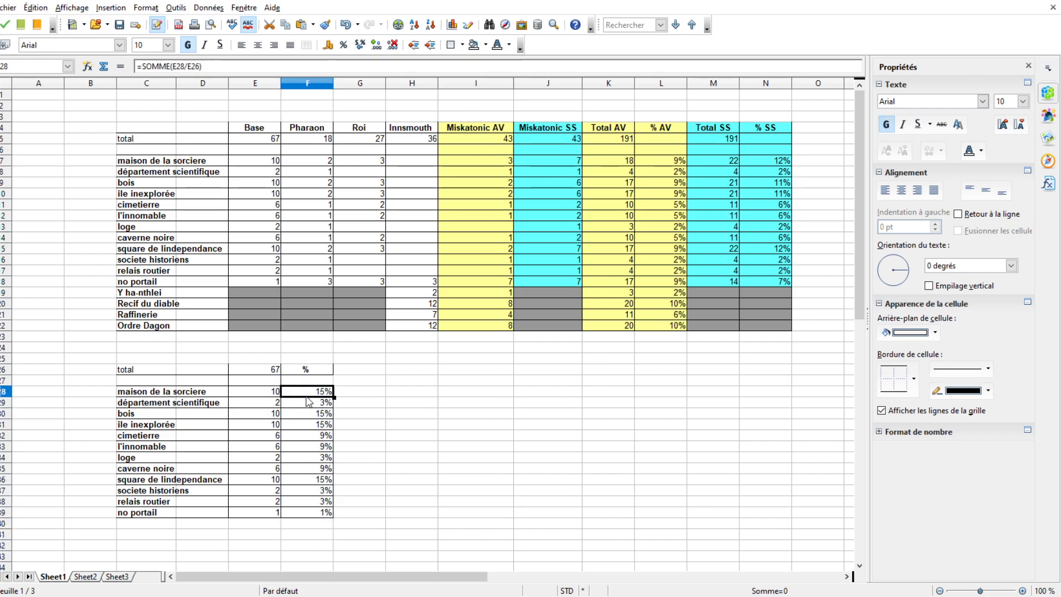
pyautogui.click(276, 393)
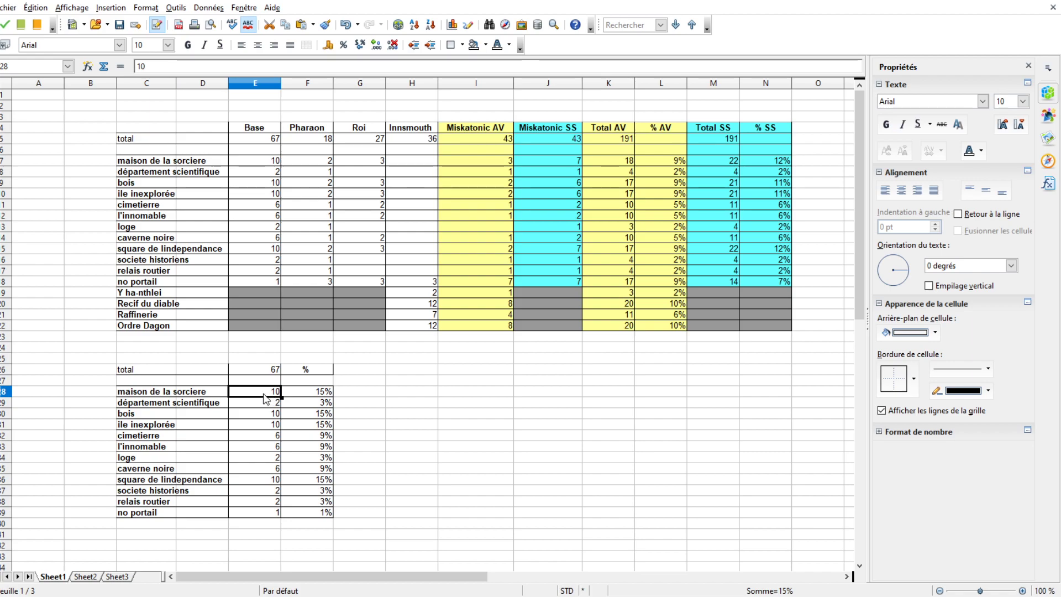
pyautogui.click(294, 396)
pyautogui.click(256, 379)
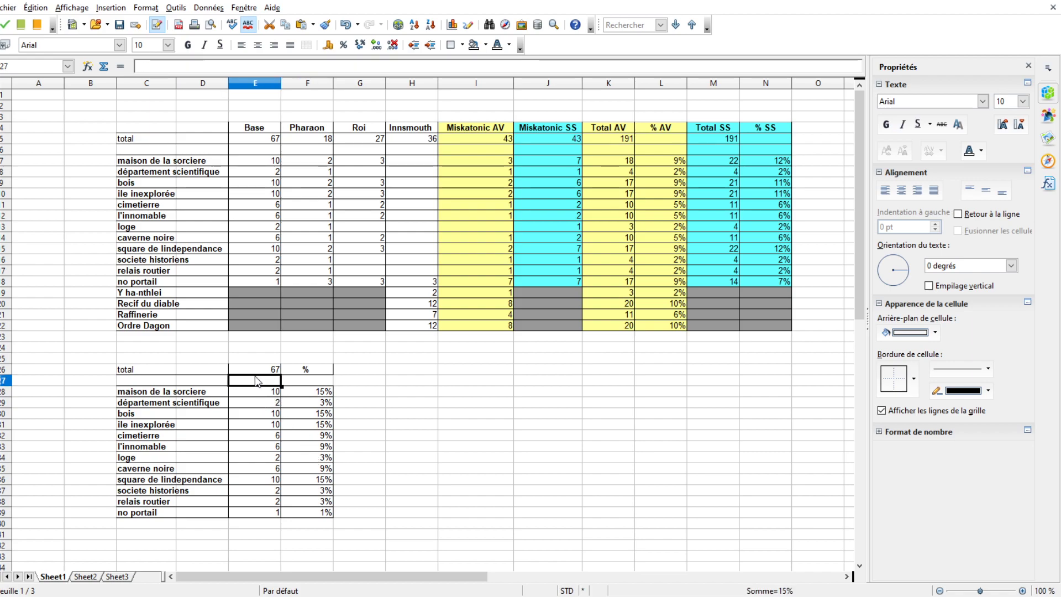
pyautogui.click(134, 393)
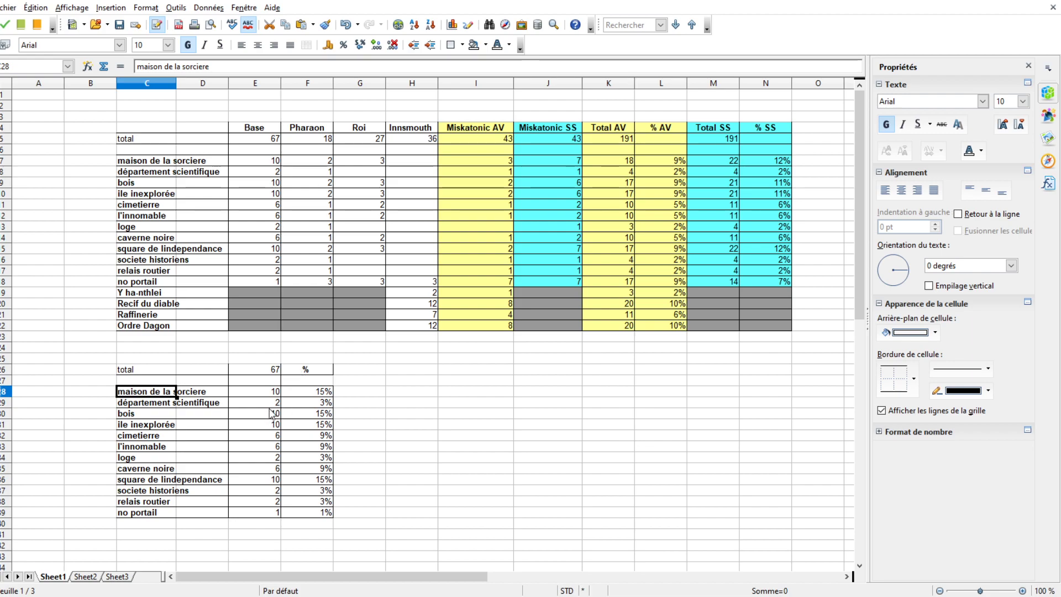
pyautogui.click(262, 394)
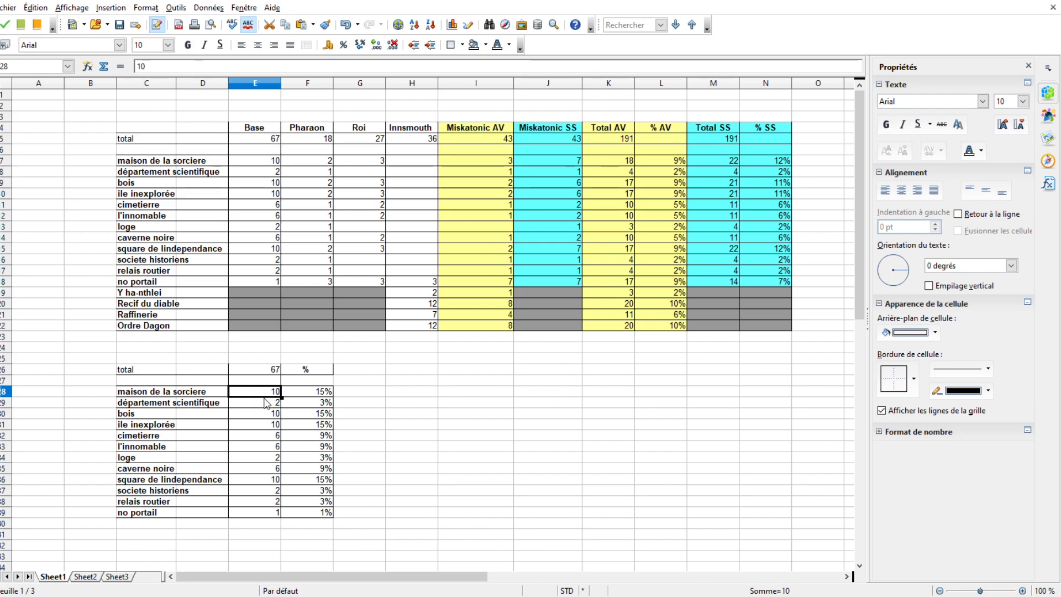
pyautogui.press('Right')
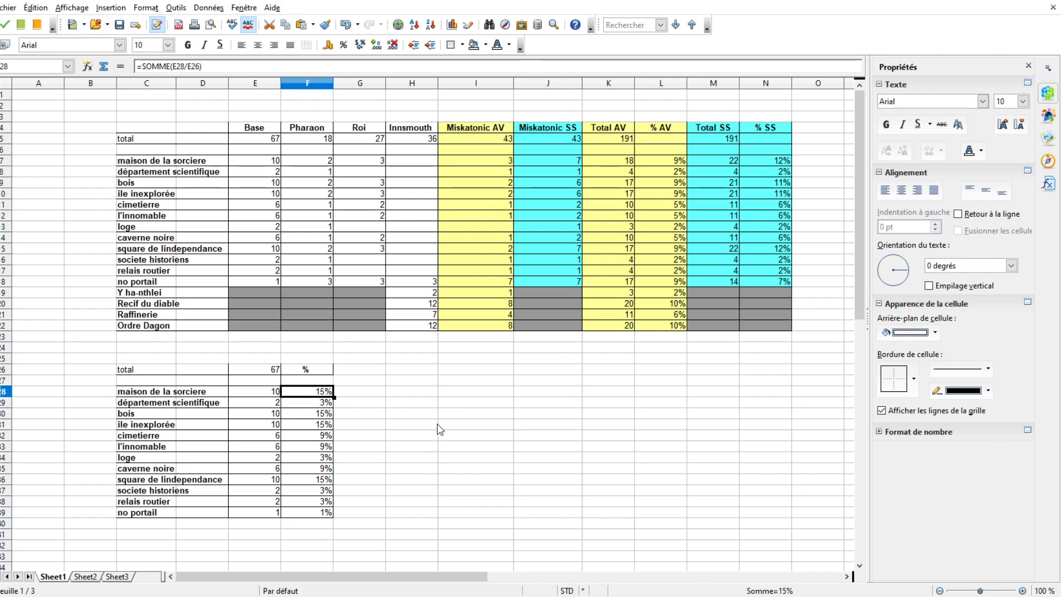
pyautogui.moveTo(218, 348); pyautogui.dragTo(276, 552)
pyautogui.click(359, 490)
# - Examine the upper table's Innsmouth column, followed by its Miskatonic AV column
pyautogui.moveTo(411, 105); pyautogui.dragTo(420, 393)
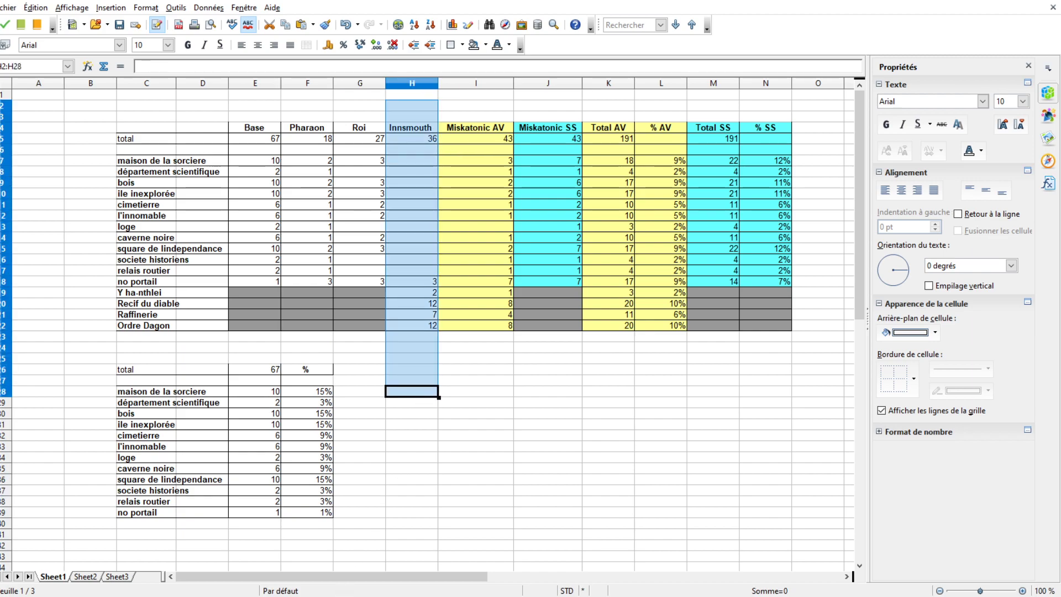
pyautogui.click(577, 426)
pyautogui.moveTo(417, 106); pyautogui.dragTo(433, 355)
pyautogui.click(544, 394)
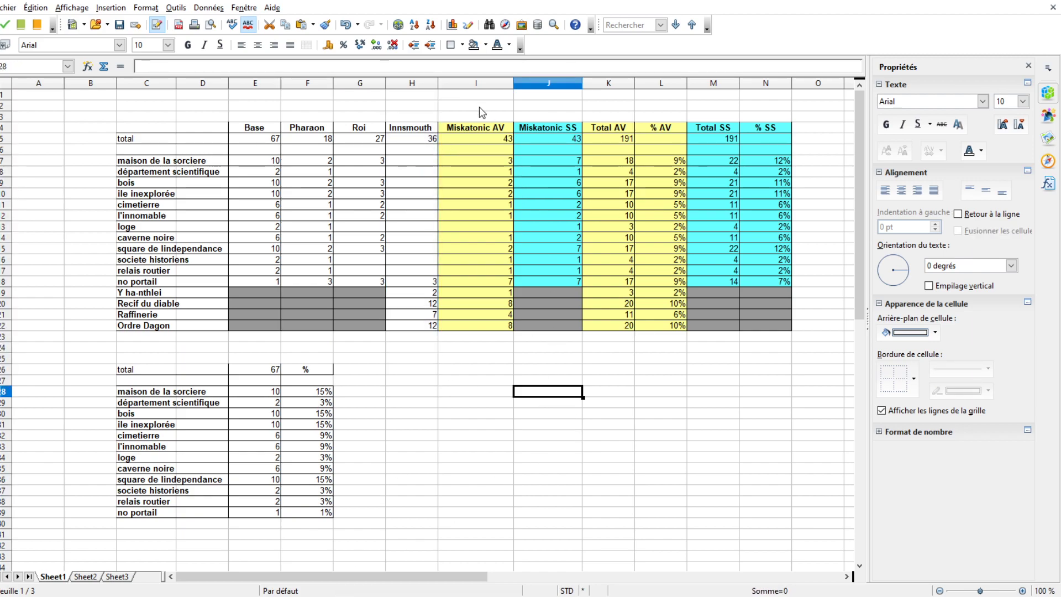
pyautogui.moveTo(482, 109); pyautogui.dragTo(488, 360)
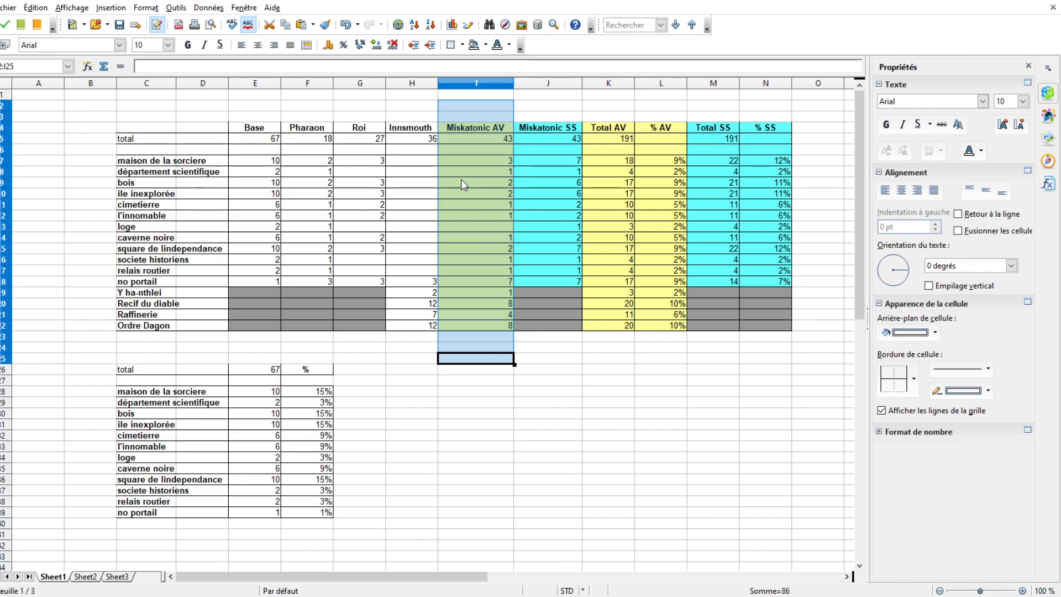
pyautogui.click(660, 391)
# - Compare the upper table's Innsmouth column with its Miskatonic SS column
pyautogui.moveTo(411, 95); pyautogui.dragTo(436, 382)
pyautogui.moveTo(412, 106); pyautogui.dragTo(427, 358)
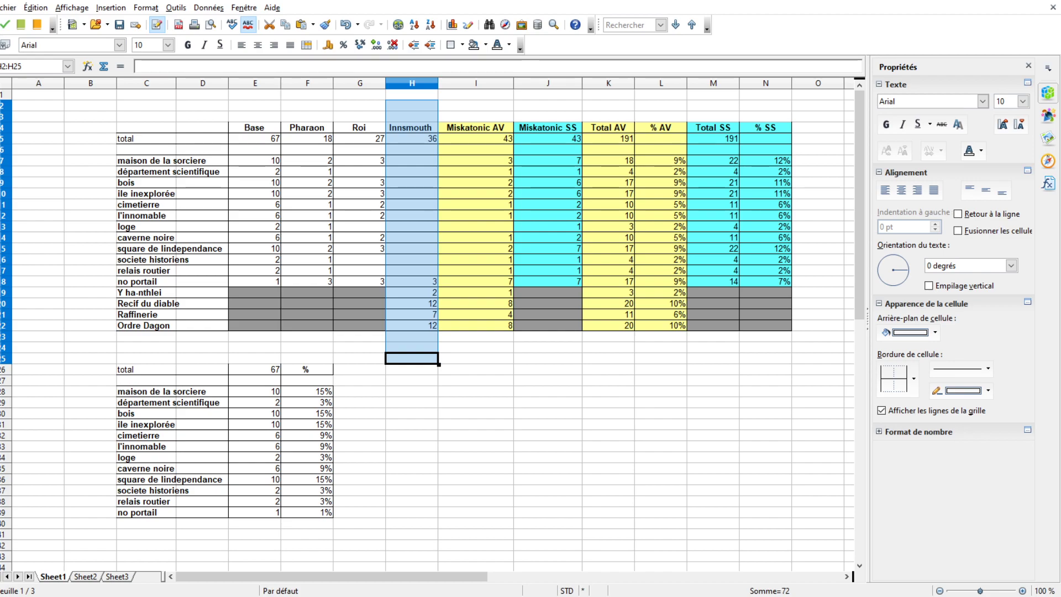
pyautogui.moveTo(541, 117); pyautogui.dragTo(548, 369)
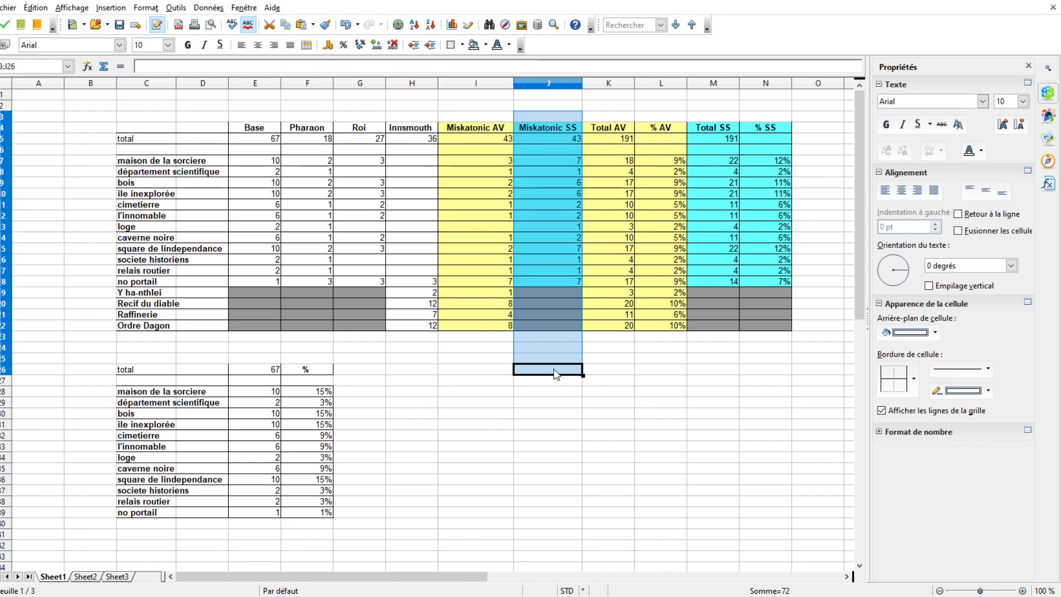
pyautogui.click(547, 427)
pyautogui.moveTo(547, 95); pyautogui.dragTo(541, 403)
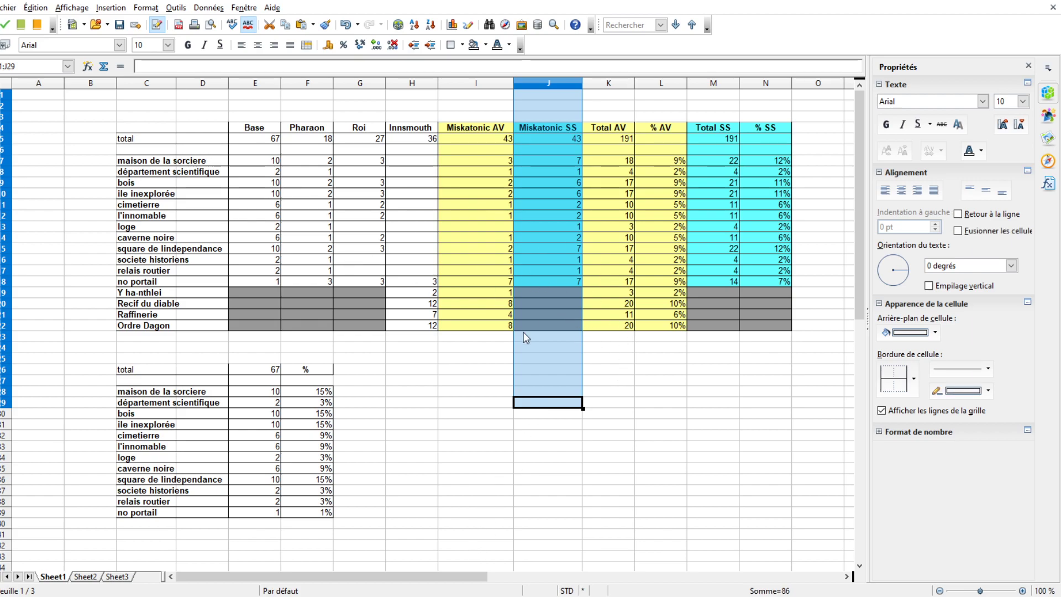
pyautogui.click(725, 393)
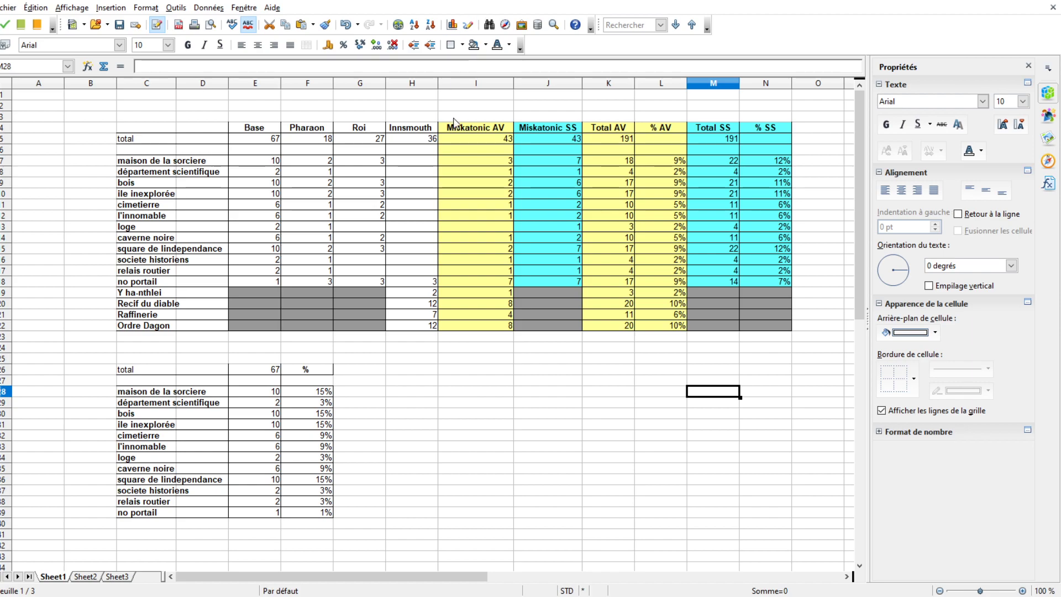
# - Check the département scientifique cell in the Roi column and the % AV values of caverne noire and Y ha-nthlei
pyautogui.moveTo(440, 403); pyautogui.dragTo(442, 391)
pyautogui.click(343, 348)
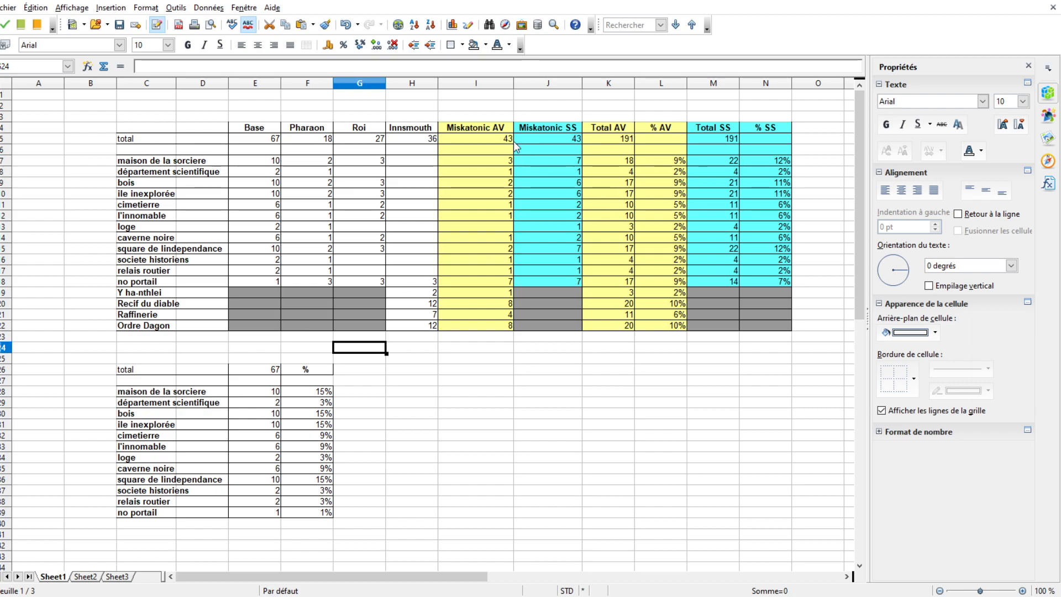
pyautogui.click(369, 172)
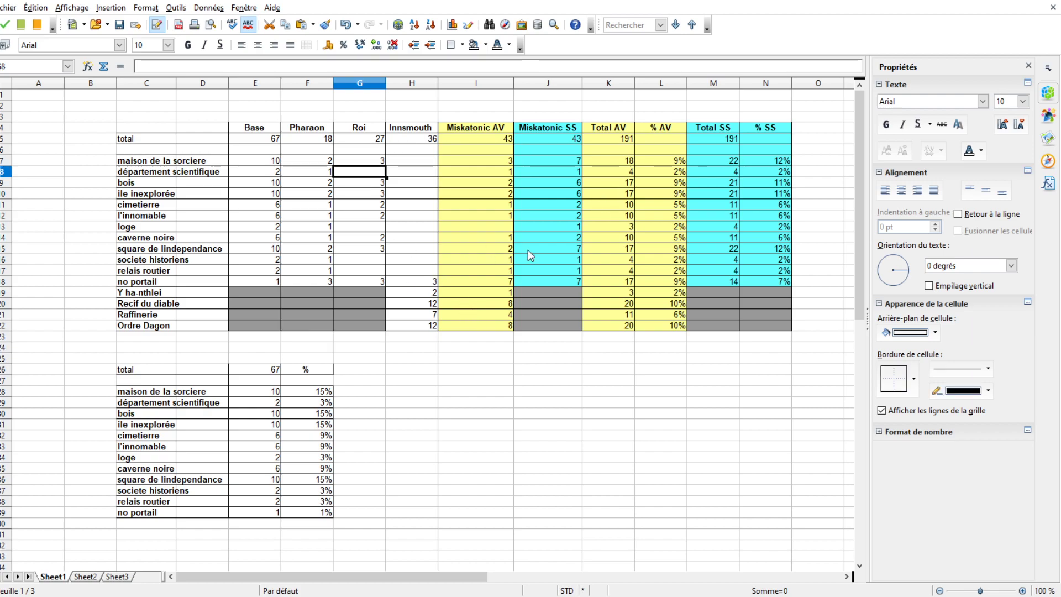
pyautogui.click(666, 237)
pyautogui.click(653, 293)
pyautogui.click(804, 393)
pyautogui.click(647, 360)
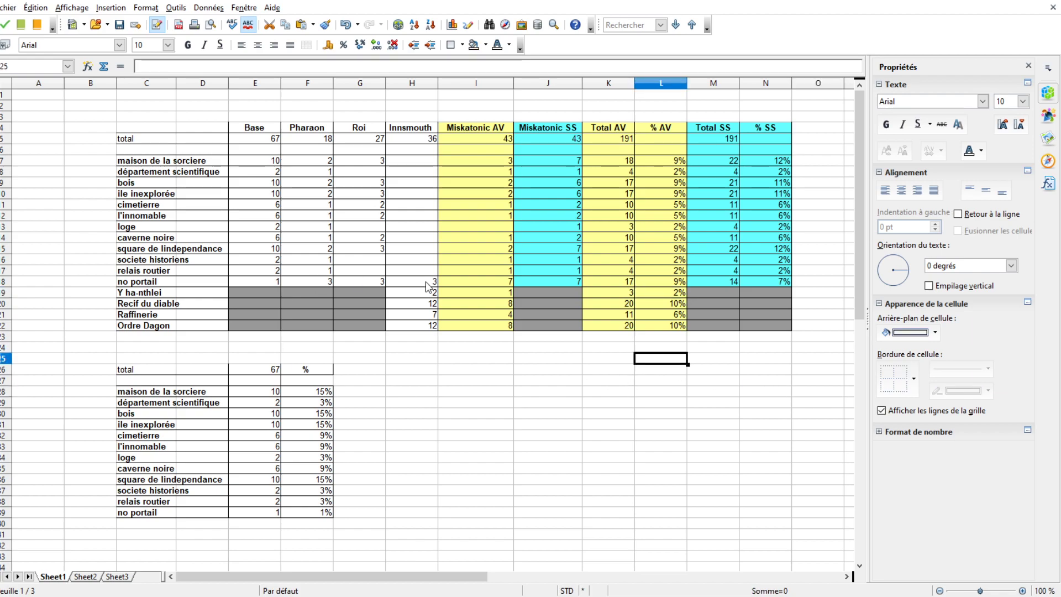
# - Review the full base-game percentage column in the lower table
pyautogui.click(440, 390)
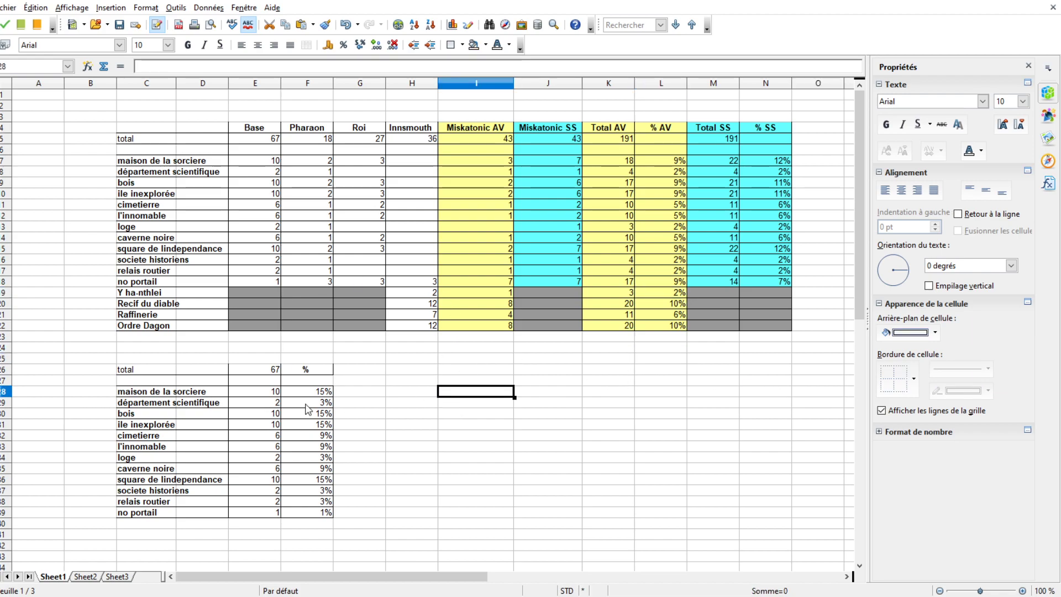
pyautogui.moveTo(313, 395); pyautogui.dragTo(310, 547)
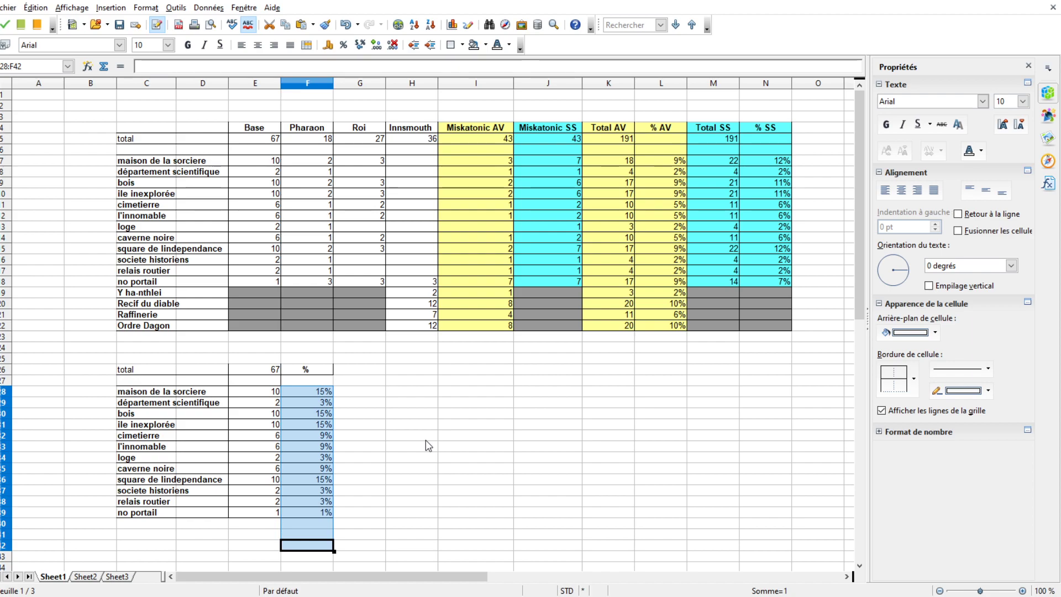
pyautogui.click(418, 447)
pyautogui.moveTo(308, 392); pyautogui.dragTo(322, 540)
pyautogui.click(372, 503)
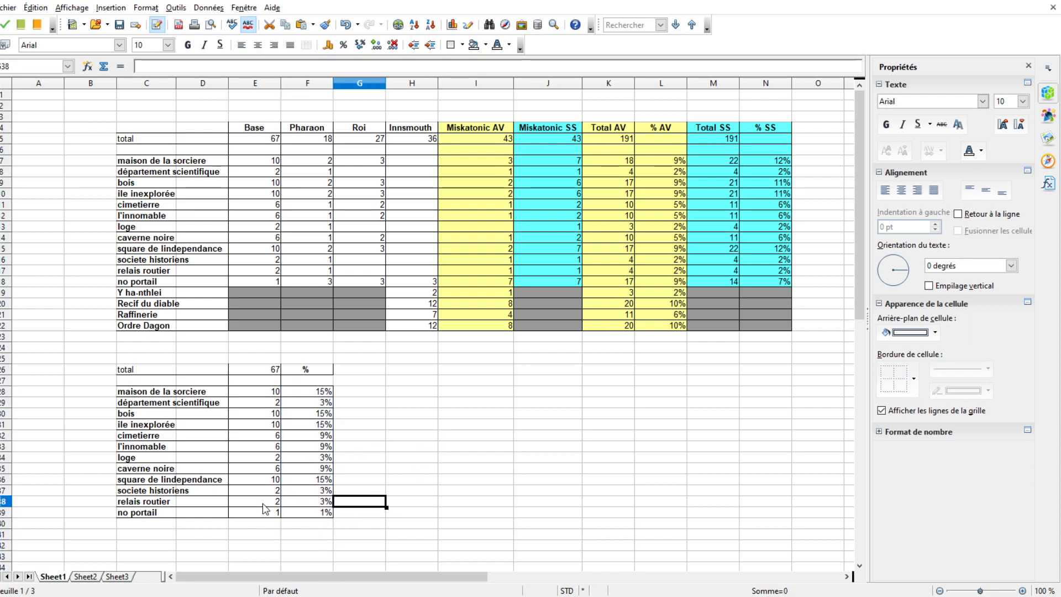
# - Check relais routier's count and percentage in the lower table against the base game's total
pyautogui.click(317, 504)
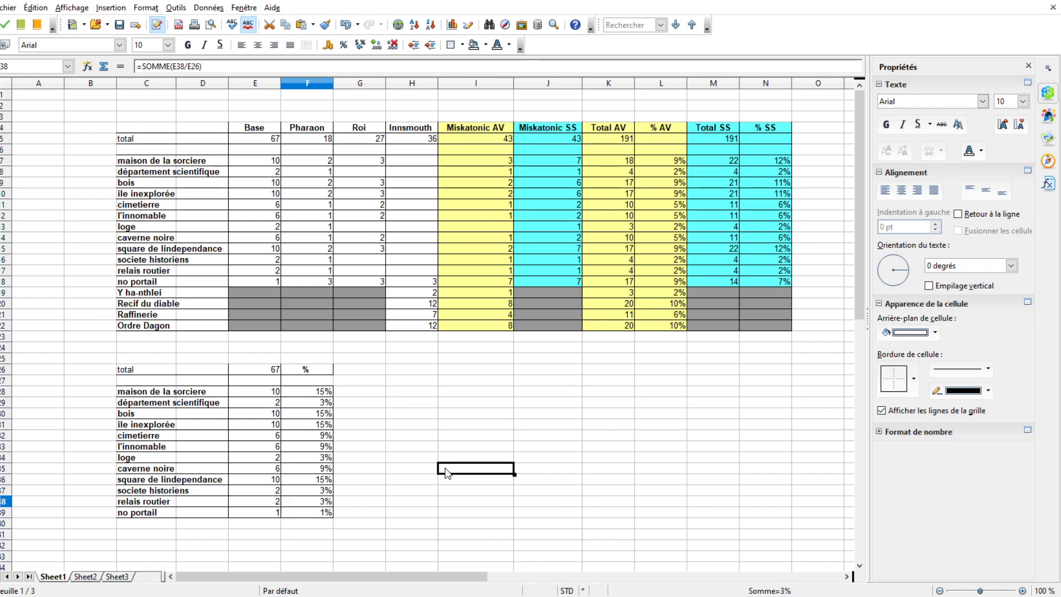
pyautogui.click(446, 467)
pyautogui.scroll(-2, 343, 530)
pyautogui.scroll(2, 375, 503)
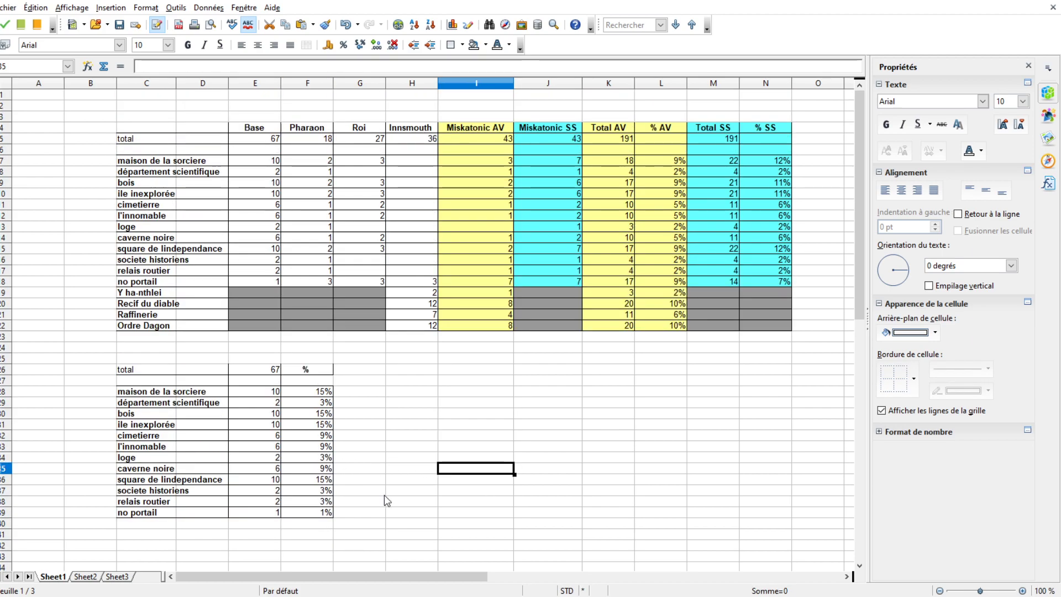
pyautogui.click(308, 500)
pyautogui.click(265, 504)
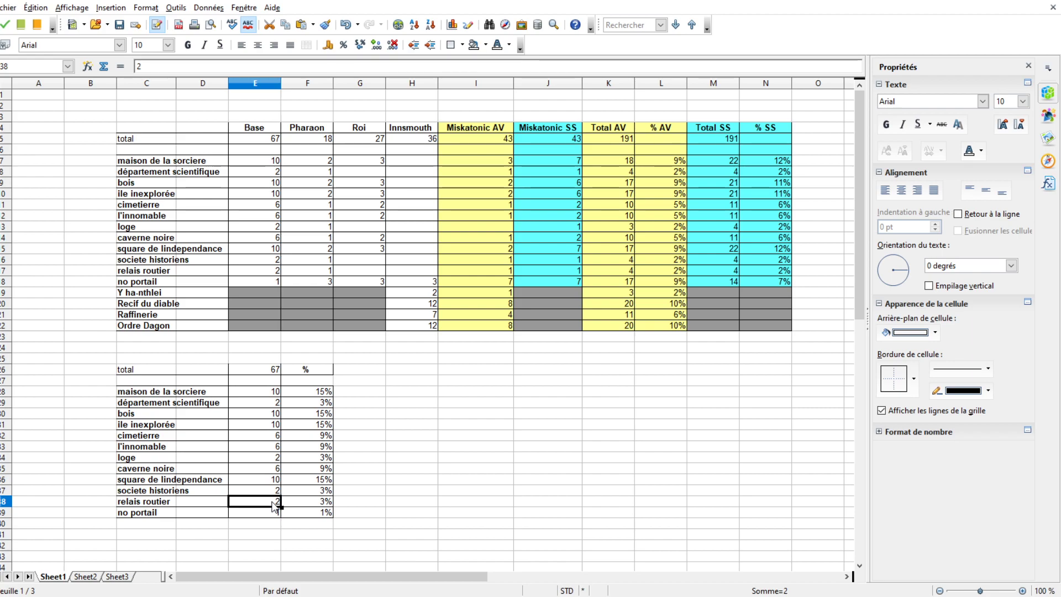
pyautogui.hotkey('ctrl', 'Up')
pyautogui.hotkey('ctrl', 'Up')
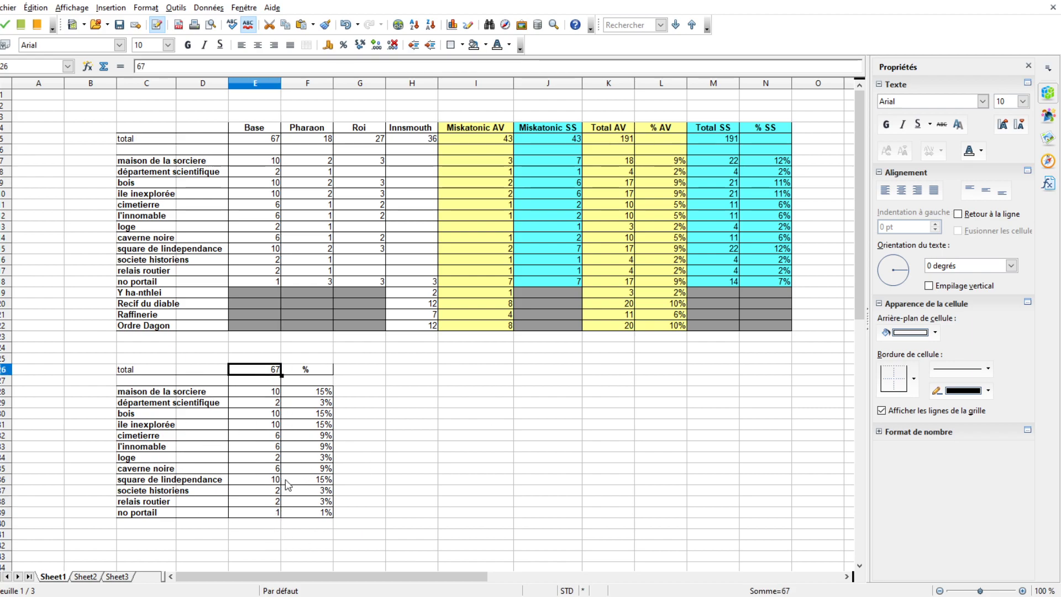
# - Review the percentage and count columns of the lower table against its total
pyautogui.moveTo(325, 393); pyautogui.dragTo(310, 533)
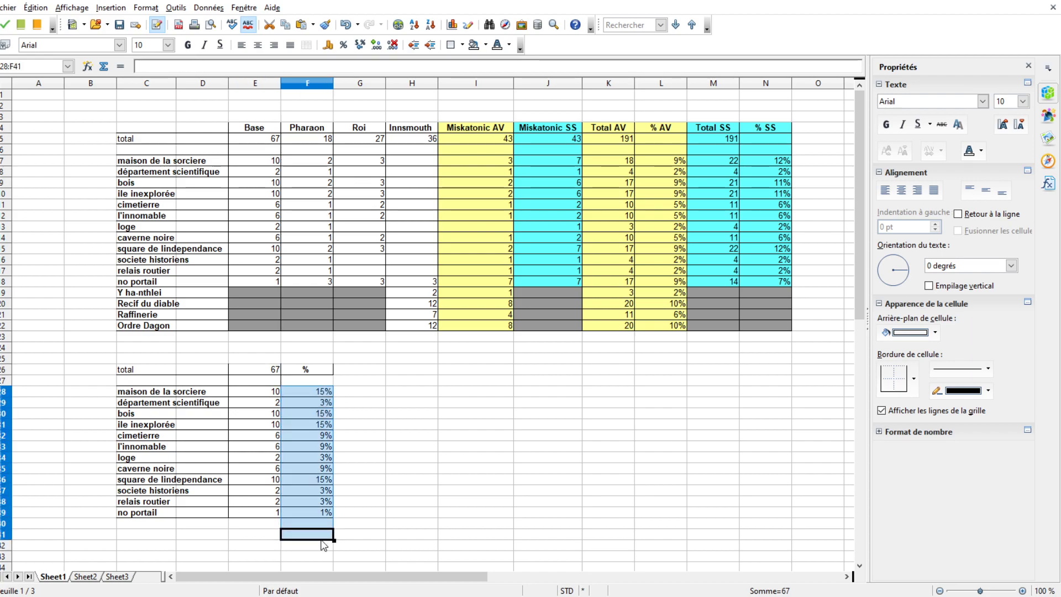
pyautogui.click(467, 518)
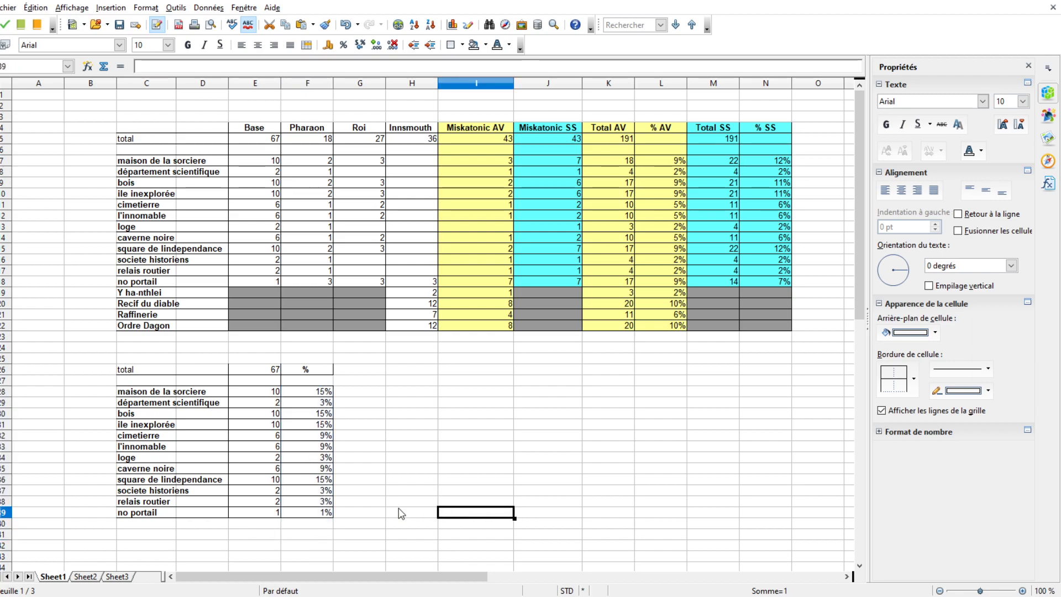
pyautogui.click(259, 362)
pyautogui.click(258, 370)
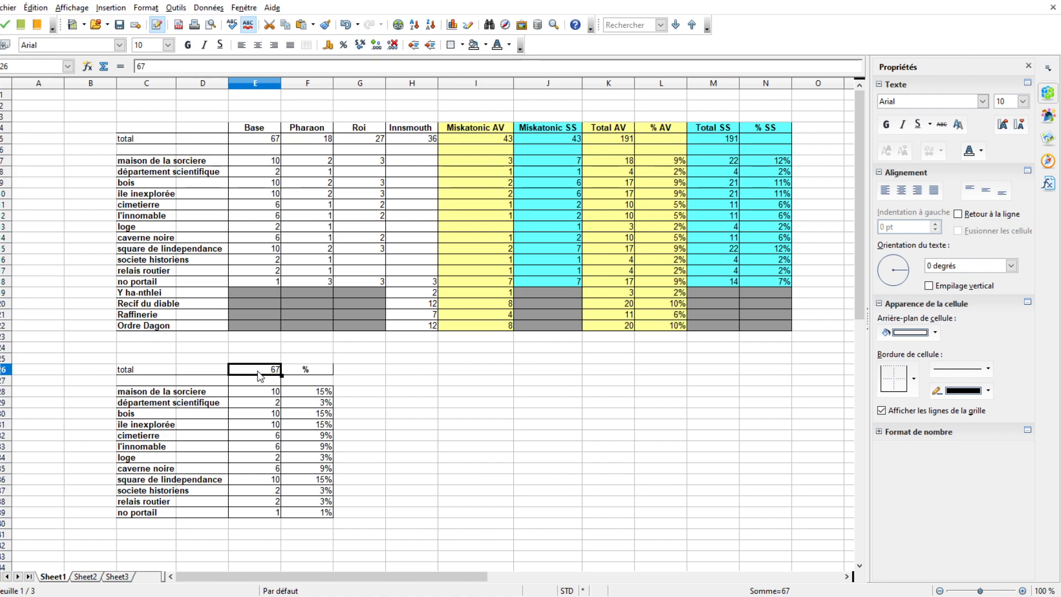
pyautogui.moveTo(260, 391); pyautogui.dragTo(255, 523)
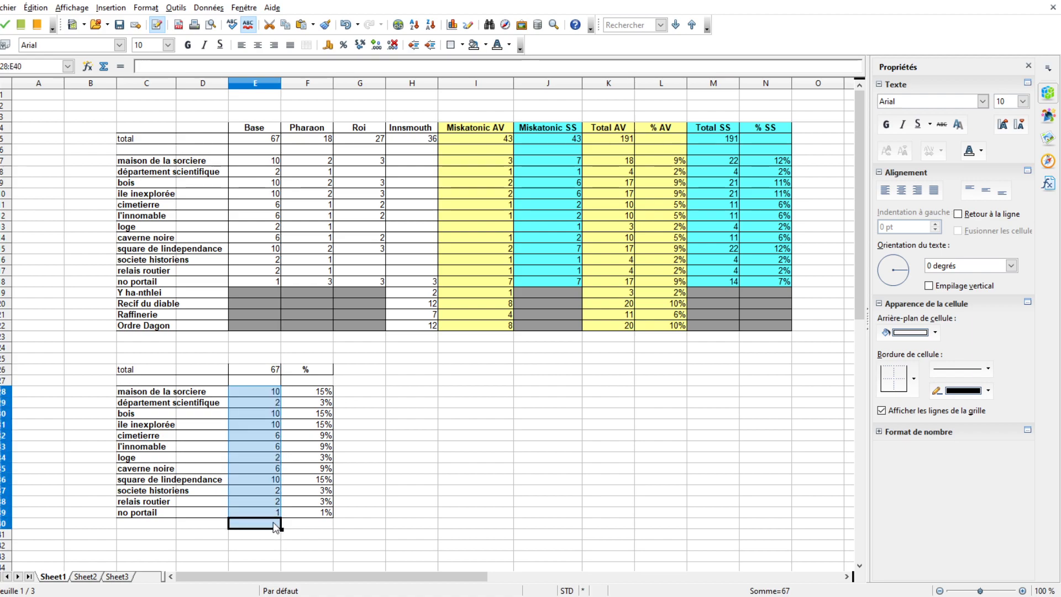
pyautogui.click(466, 523)
# - Set relais routier's count to 1 and the total to 66 in the lower table, and review its percentage column
pyautogui.click(157, 512)
pyautogui.click(229, 506)
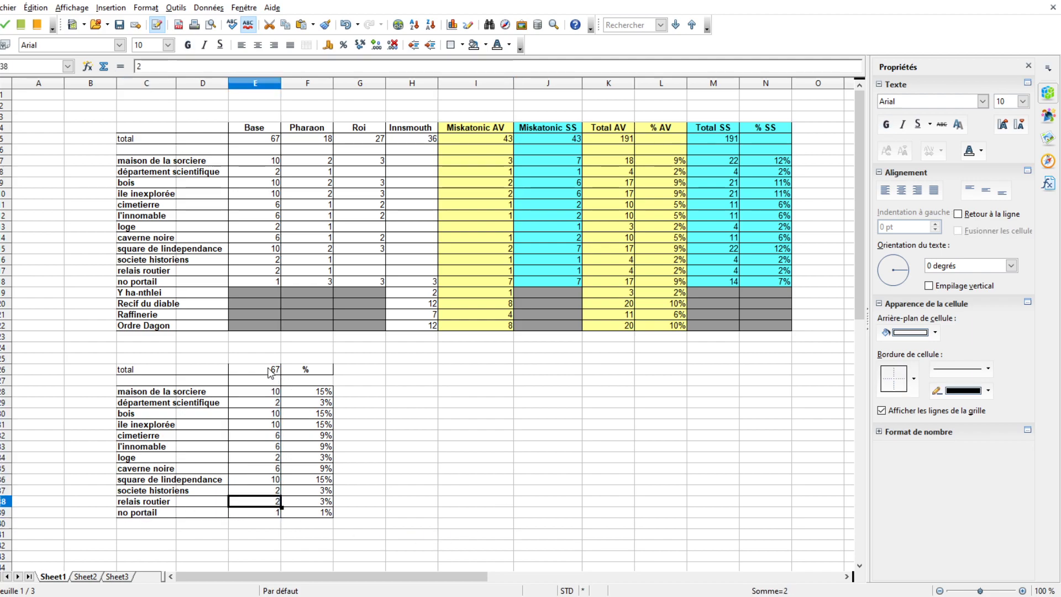
pyautogui.hotkey('ctrl', 'Up')
pyautogui.hotkey('ctrl', 'Up')
pyautogui.click(259, 506)
pyautogui.write('10')
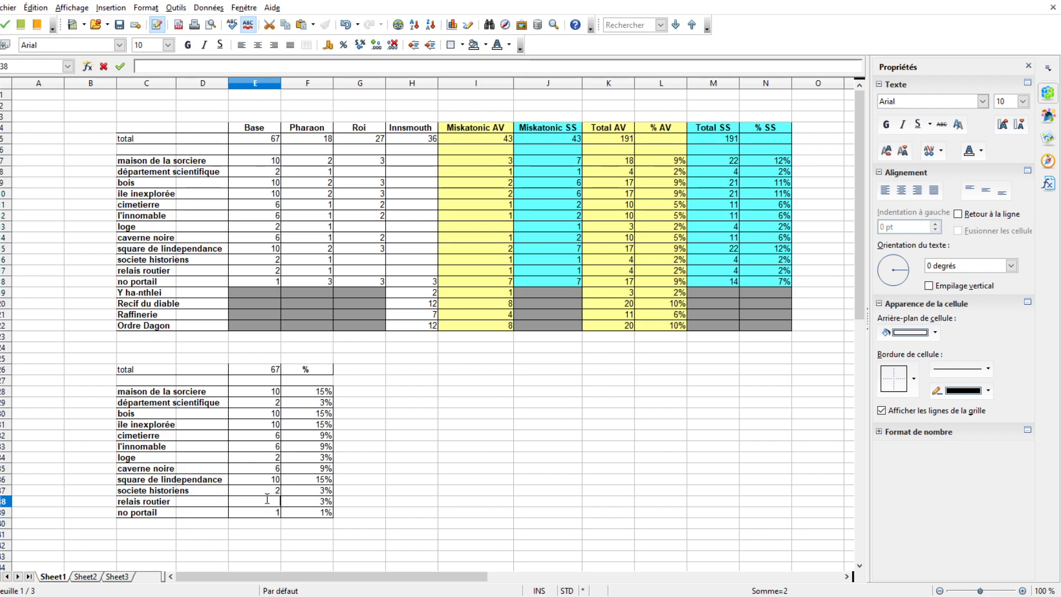
pyautogui.write('1')
pyautogui.click(361, 503)
pyautogui.click(259, 369)
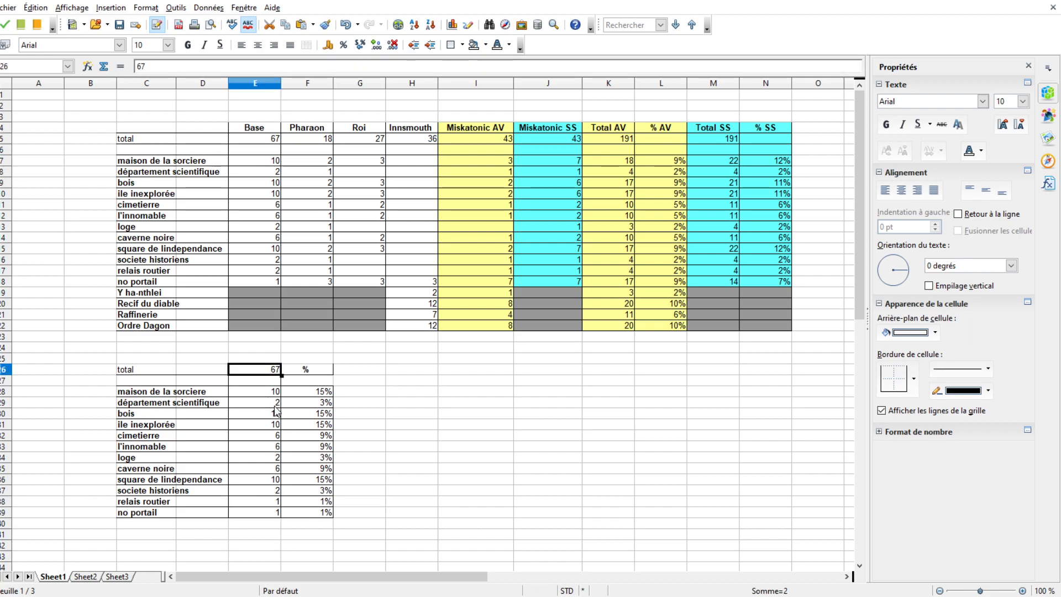
pyautogui.click(415, 422)
pyautogui.click(311, 503)
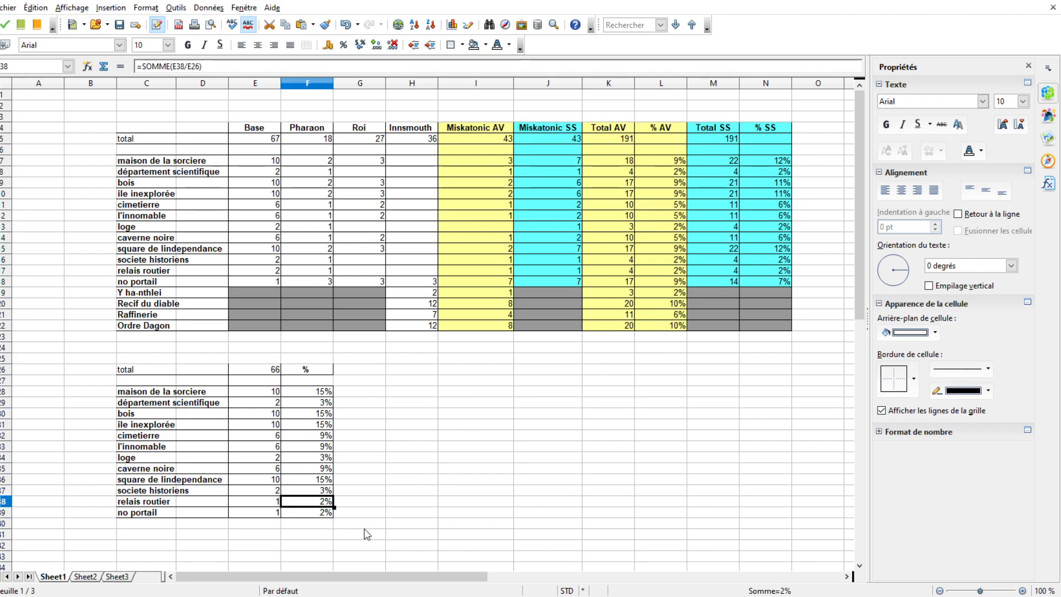
pyautogui.moveTo(339, 509); pyautogui.dragTo(310, 389)
pyautogui.click(497, 525)
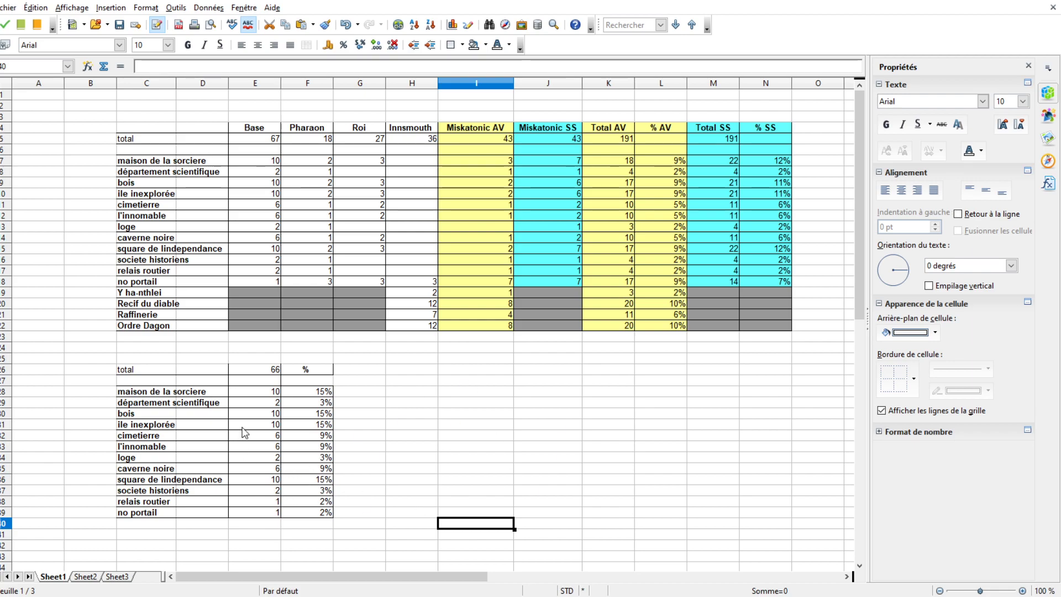
# - Set maison de la sorciere's count to 8 and the total to 64 in the lower table
pyautogui.click(255, 392)
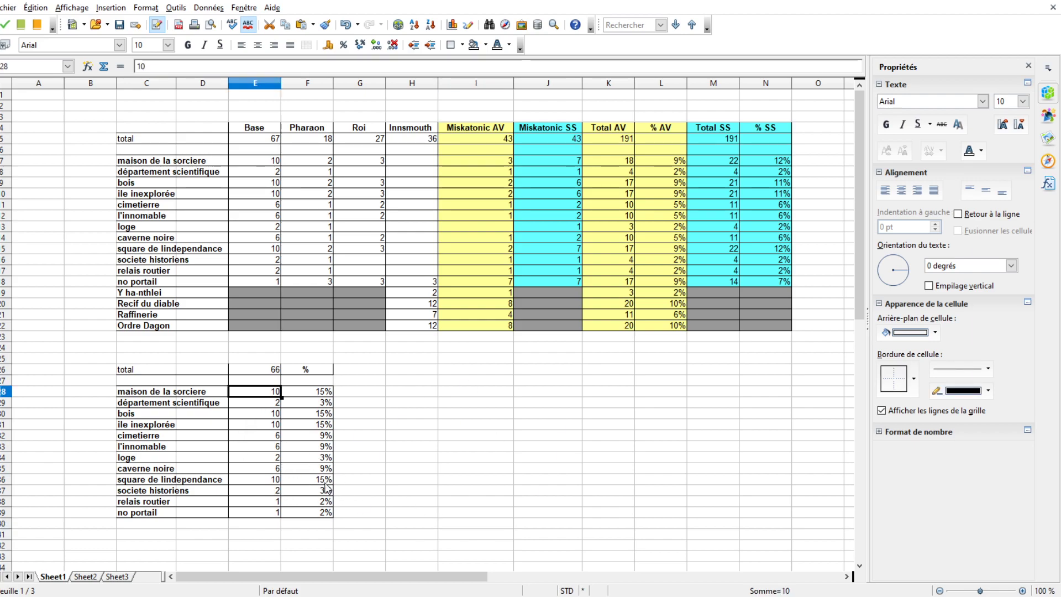
pyautogui.write('8')
pyautogui.press('Up')
pyautogui.press('Up')
pyautogui.write('64')
pyautogui.click(429, 403)
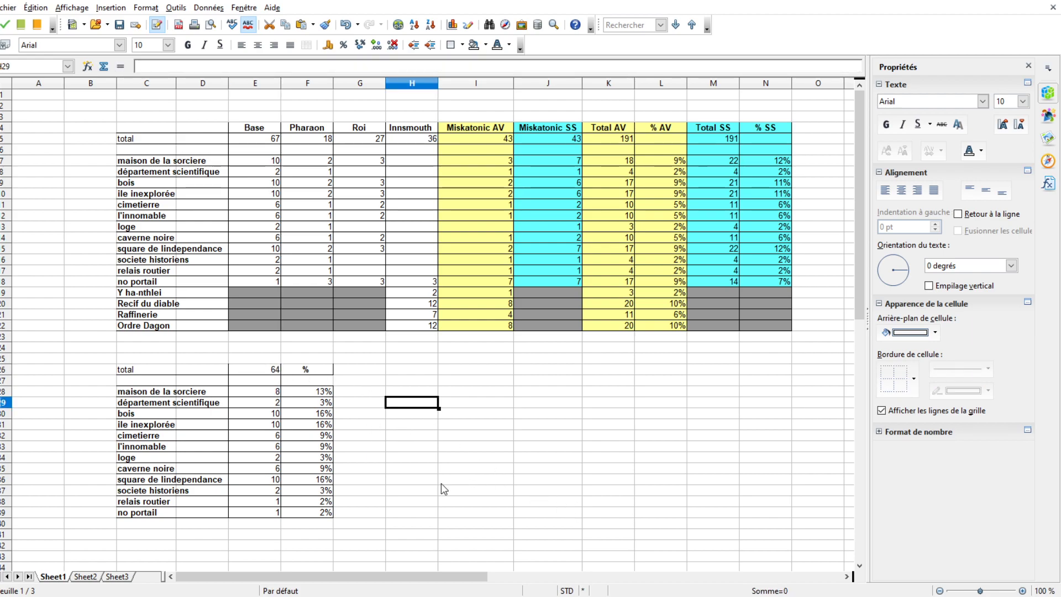
# - Compare the lower table's maison de la sorciere and bois entries with the total
pyautogui.click(317, 394)
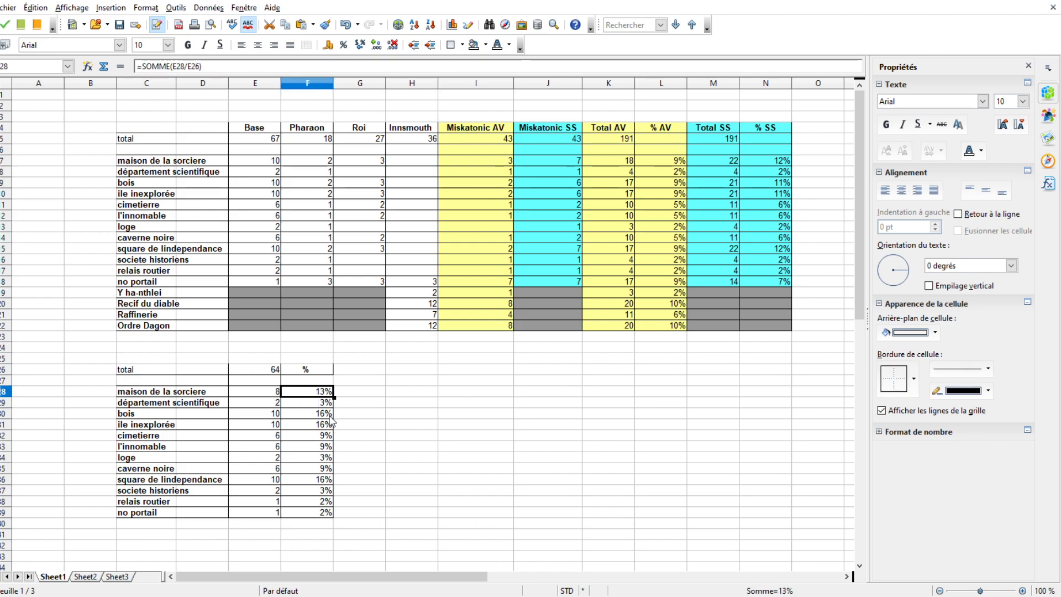
pyautogui.click(420, 426)
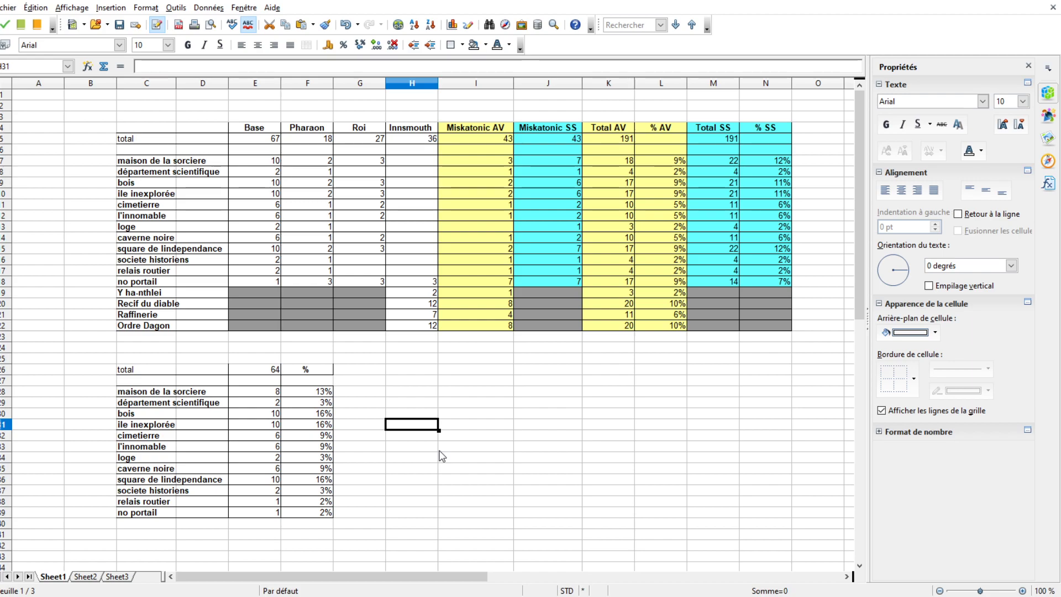
pyautogui.click(319, 416)
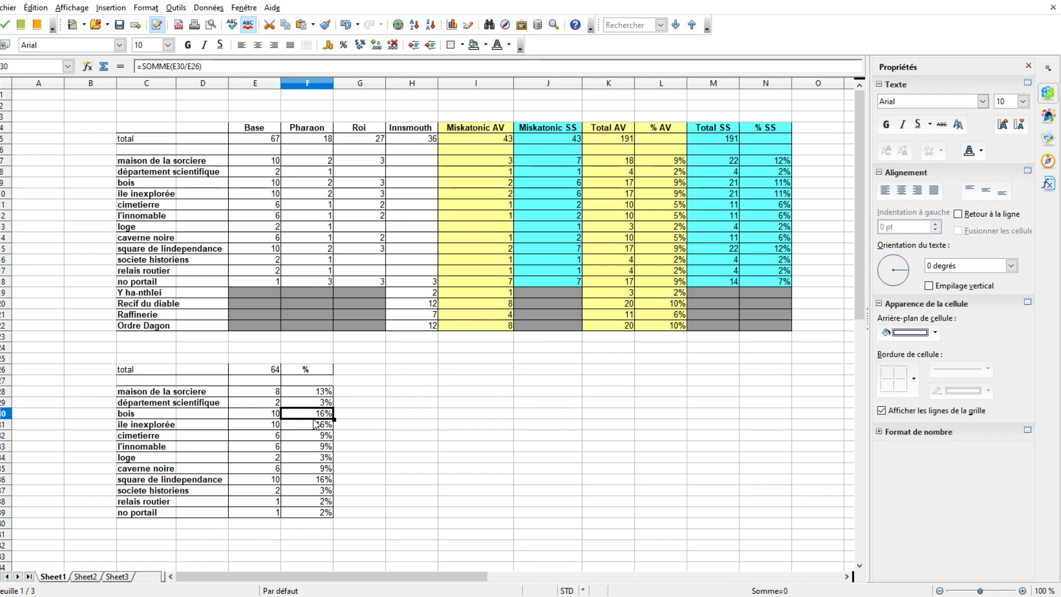
pyautogui.click(267, 418)
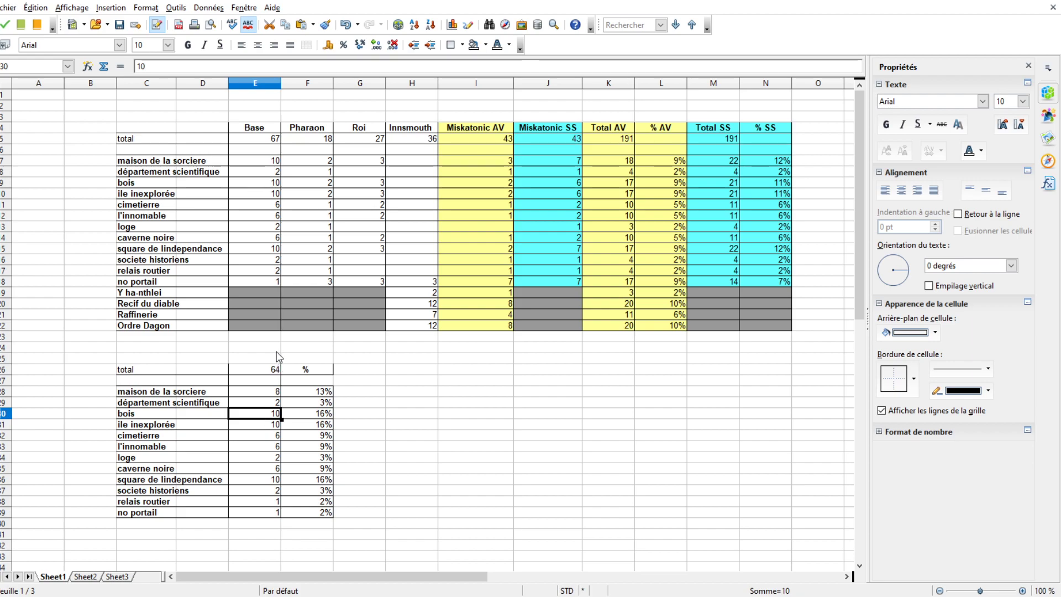
pyautogui.click(130, 392)
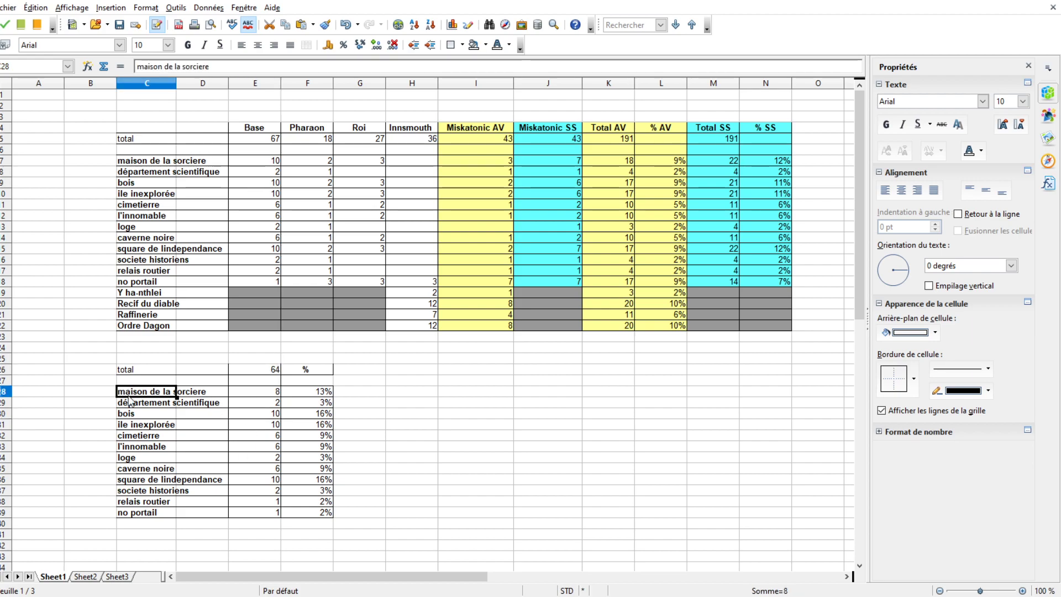
pyautogui.click(277, 370)
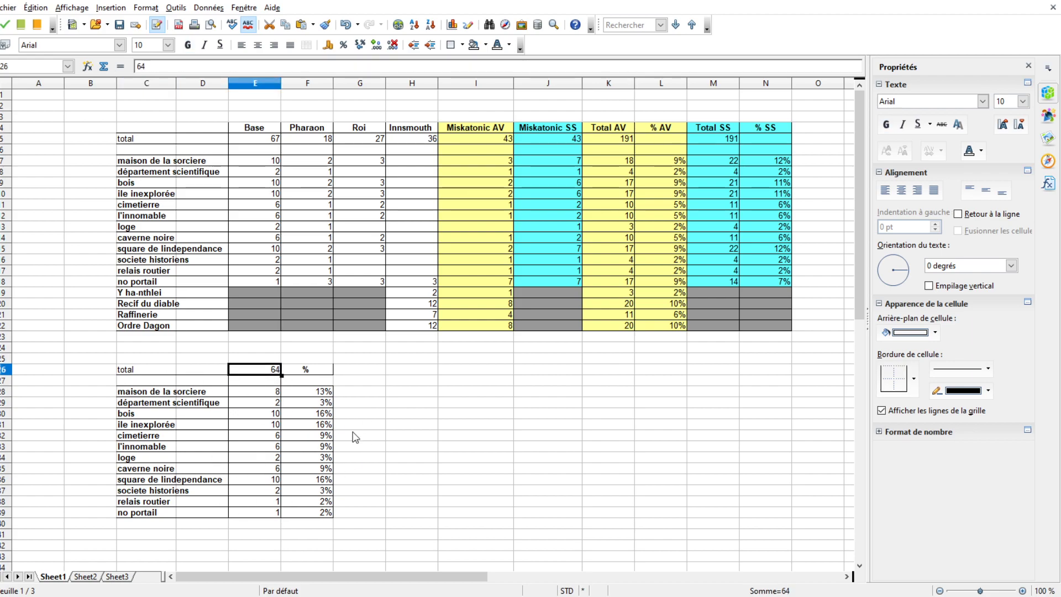
# - Compare the lower table's bois, ile inexplorée, cimetierre and square de lindependance counts, and sum the percentages of bois and ile inexplorée
pyautogui.click(239, 420)
pyautogui.click(257, 436)
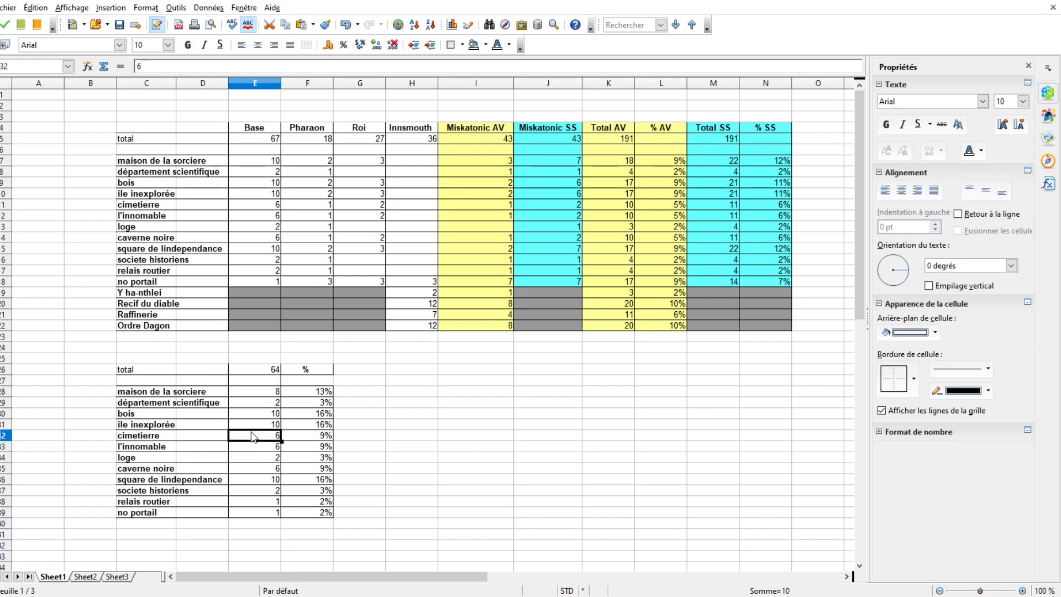
pyautogui.click(267, 370)
pyautogui.click(262, 415)
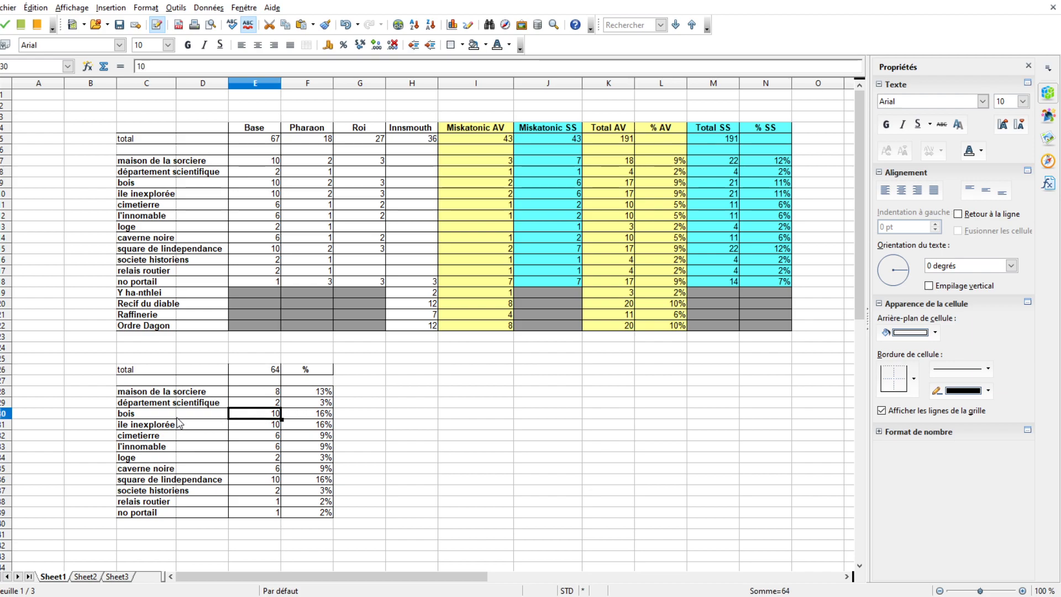
pyautogui.click(148, 416)
pyautogui.click(132, 426)
pyautogui.press('Up')
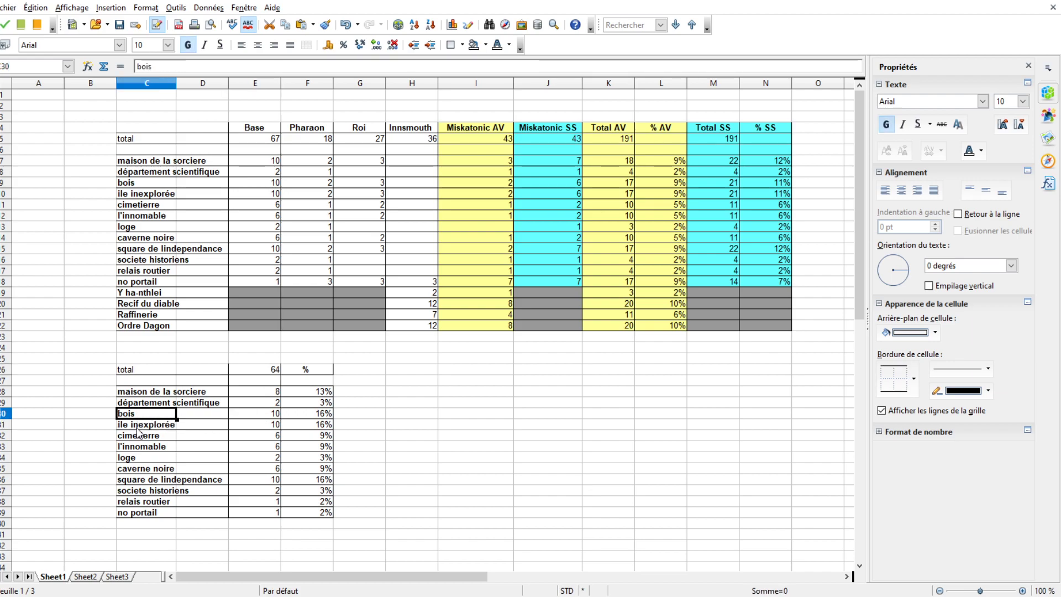
pyautogui.click(270, 481)
pyautogui.press('Left')
pyautogui.press('Left')
pyautogui.moveTo(308, 417); pyautogui.dragTo(313, 427)
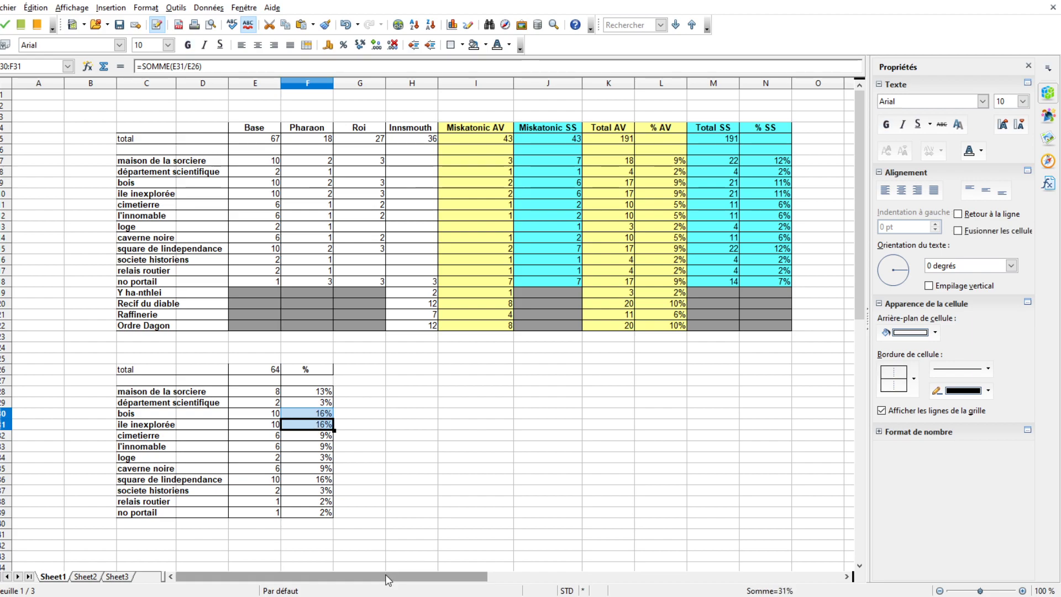
# - Set département scientifique's count to 1 and the total to 63 in the lower table, and check its percentage
pyautogui.click(152, 406)
pyautogui.click(254, 406)
pyautogui.write('1')
pyautogui.click(400, 408)
pyautogui.click(271, 370)
pyautogui.write('63')
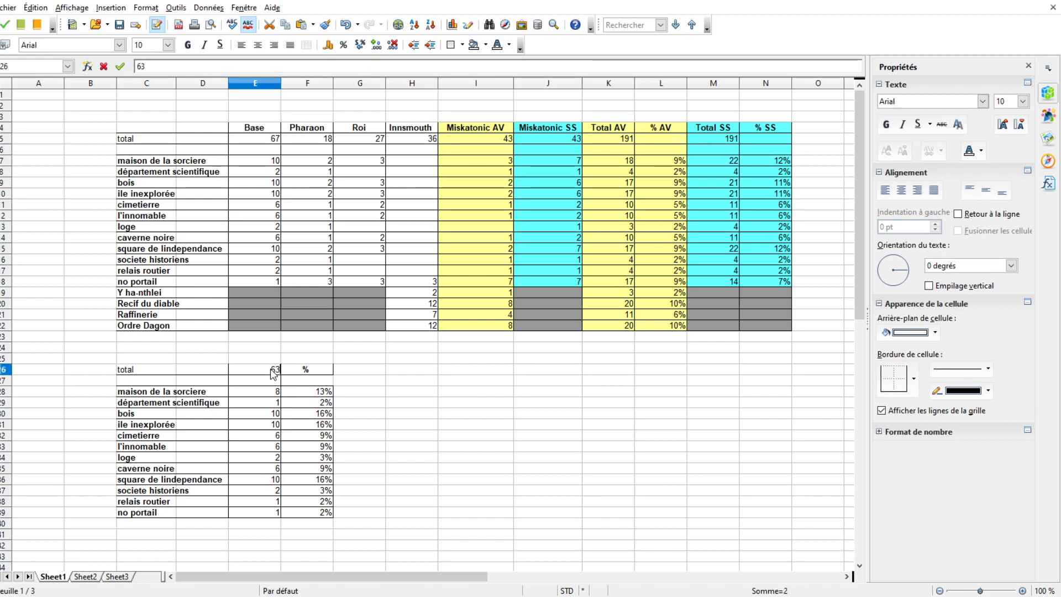
pyautogui.click(433, 407)
pyautogui.click(323, 407)
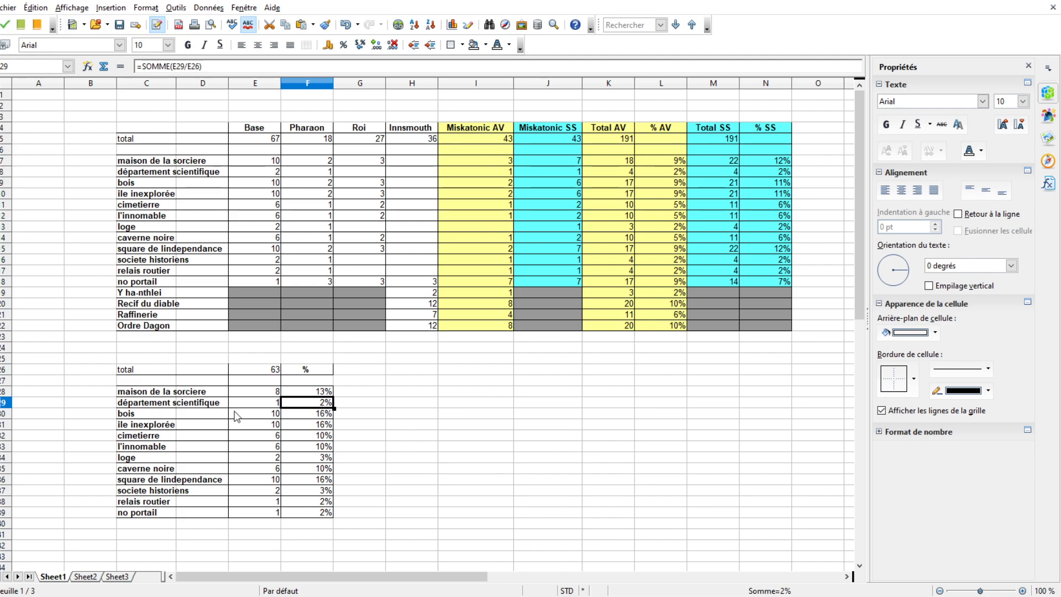
# - Compare the lower table's counts for ile inexplorée, cimetierre, square de lindependance, caverne noire, bois and maison de la sorciere
pyautogui.click(255, 425)
pyautogui.click(248, 435)
pyautogui.click(244, 481)
pyautogui.click(255, 470)
pyautogui.click(268, 413)
pyautogui.click(267, 392)
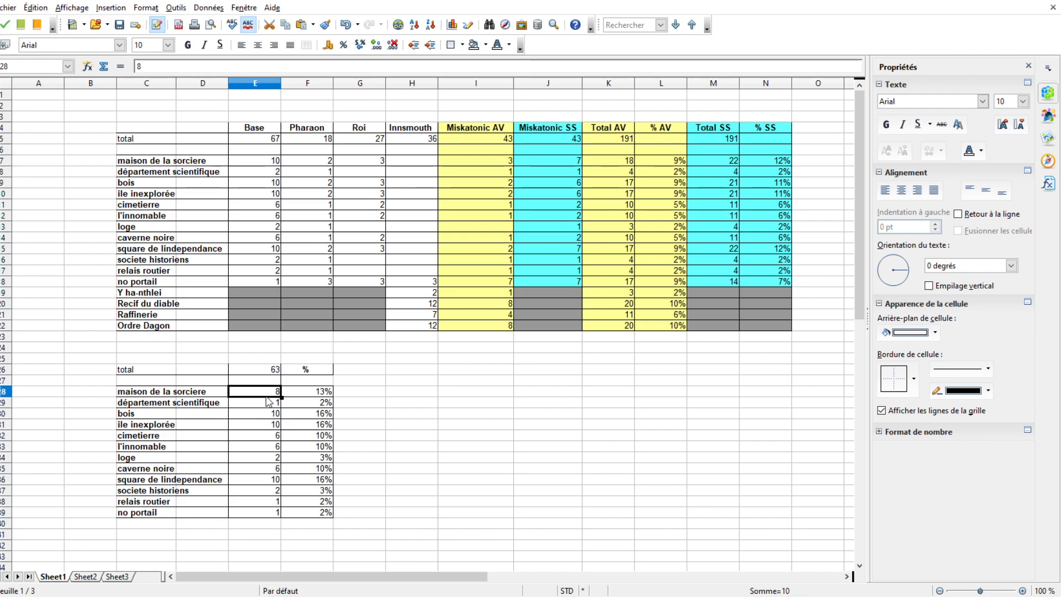
# - Review the % SS and % AV columns, comparing the % AV of Recif du diable and Ordre Dagon with caverne noire and ile inexplorée
pyautogui.moveTo(768, 149); pyautogui.dragTo(770, 305)
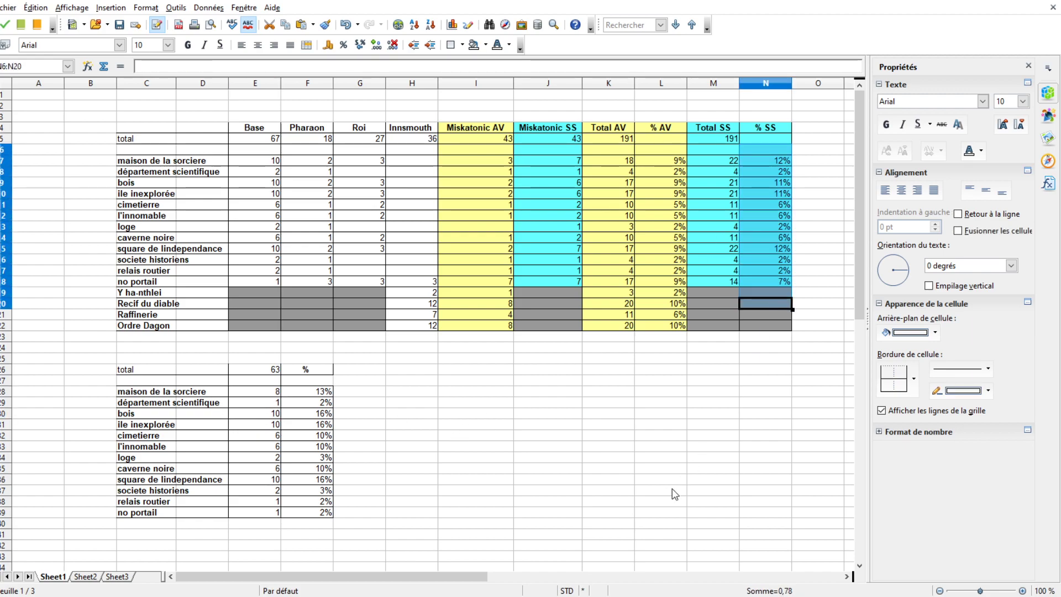
pyautogui.moveTo(661, 138); pyautogui.dragTo(661, 369)
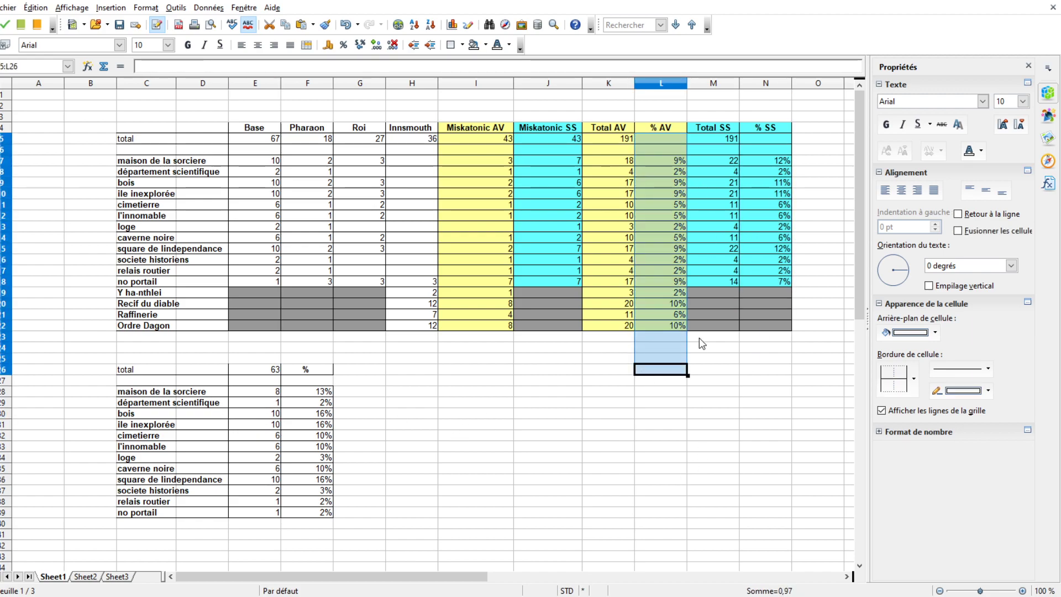
pyautogui.click(738, 352)
pyautogui.click(677, 326)
pyautogui.moveTo(677, 326); pyautogui.dragTo(672, 308)
pyautogui.click(678, 238)
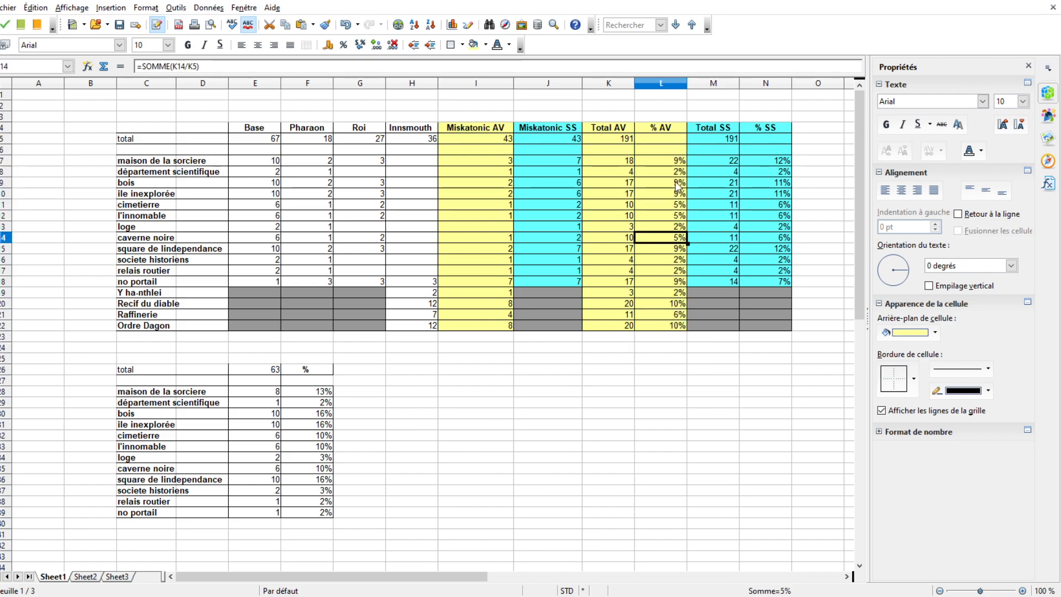
pyautogui.click(674, 305)
pyautogui.moveTo(669, 194); pyautogui.dragTo(669, 169)
pyautogui.click(672, 304)
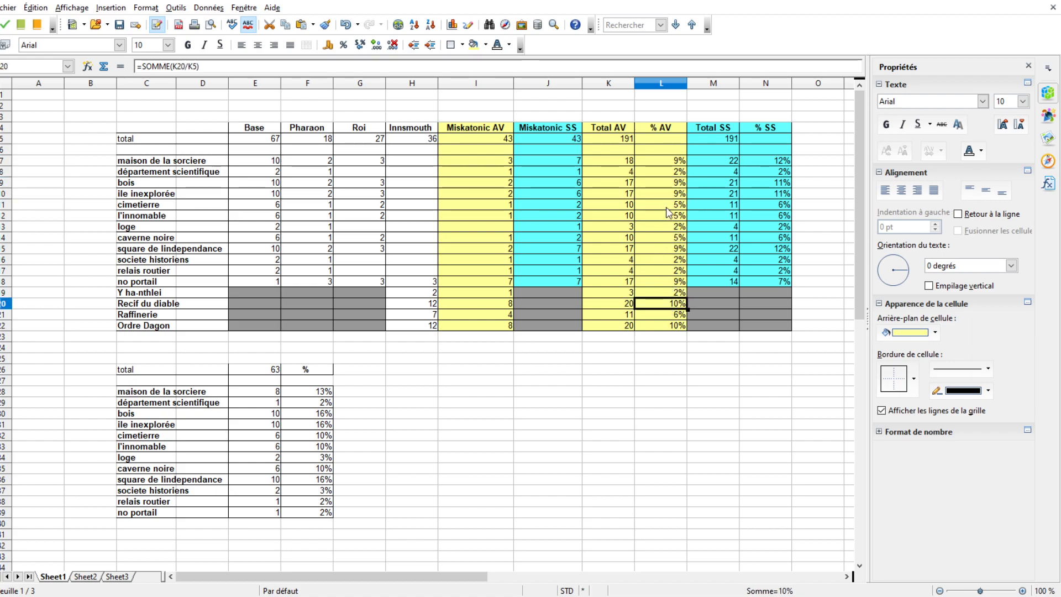
pyautogui.click(670, 195)
pyautogui.click(667, 307)
# - Compare the Total AV counts of maison de la sorciere, bois, cimetierre and Recif du diable with the overall Total AV
pyautogui.click(627, 141)
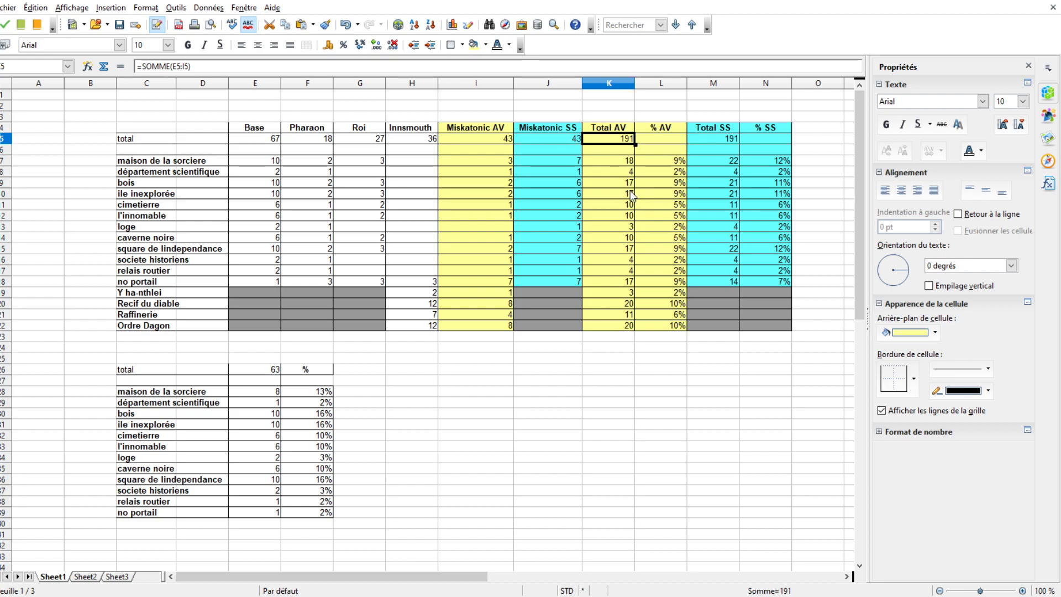
pyautogui.click(604, 186)
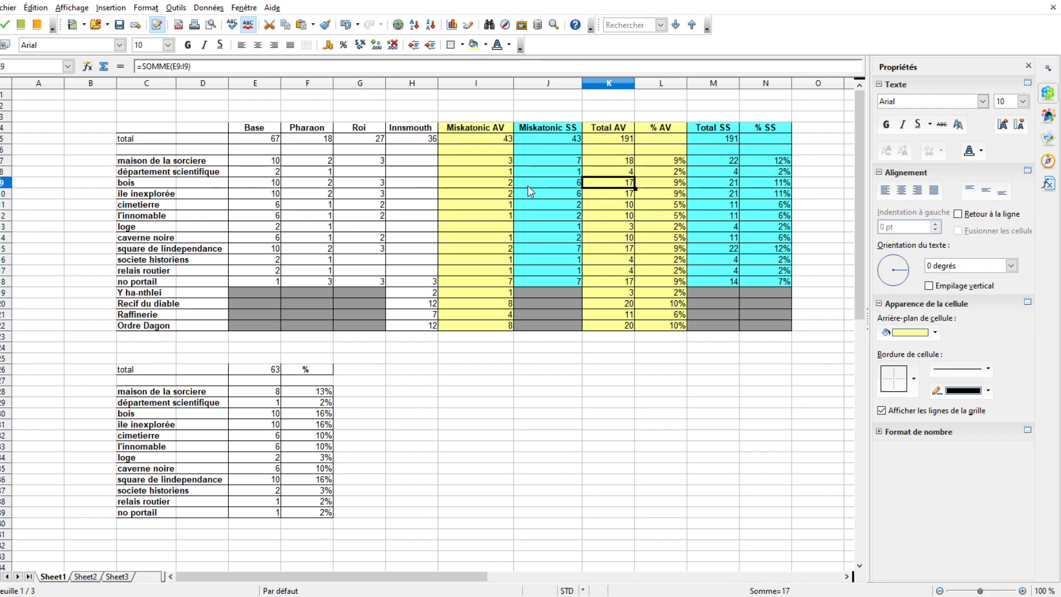
pyautogui.press('Up')
pyautogui.press('Up')
pyautogui.press('Up')
pyautogui.press('Up')
pyautogui.click(646, 318)
pyautogui.click(617, 306)
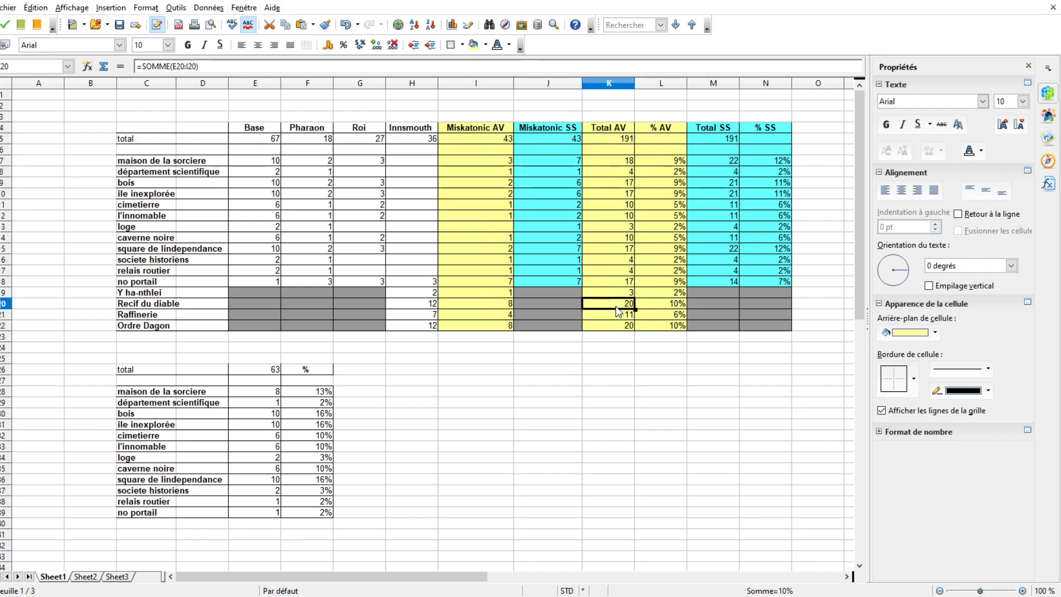
pyautogui.click(619, 160)
pyautogui.click(613, 184)
pyautogui.click(610, 205)
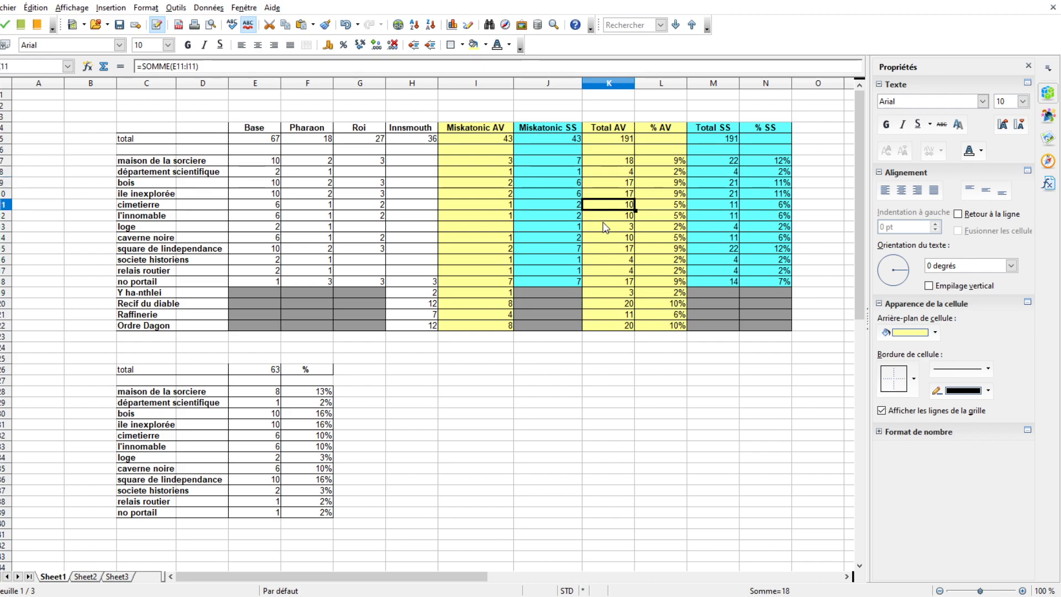
# - Compare square de lindependance's Total AV and % AV values with those of Recif du diable
pyautogui.click(669, 254)
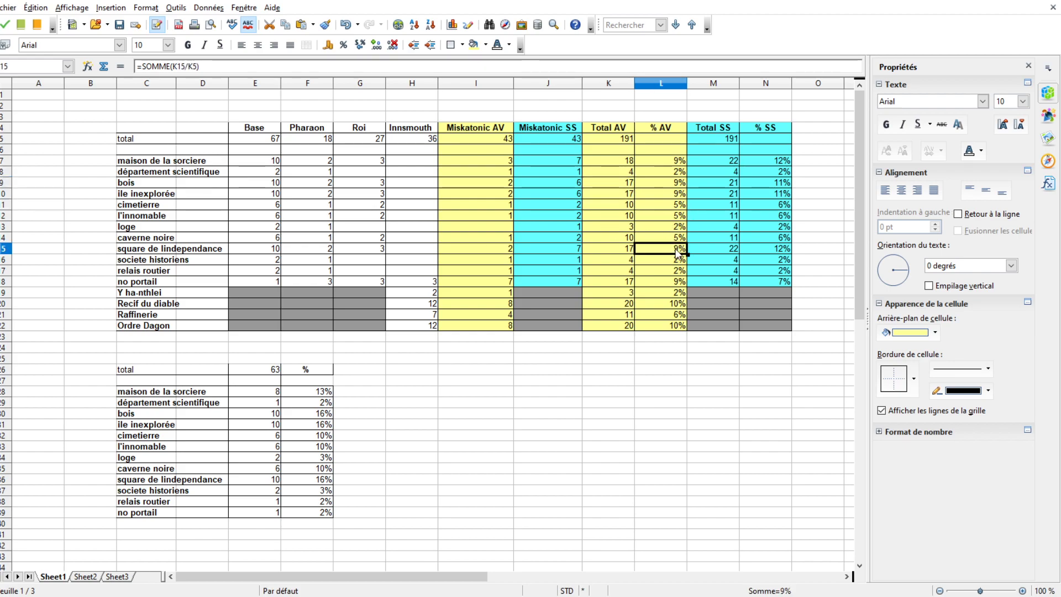
pyautogui.click(611, 255)
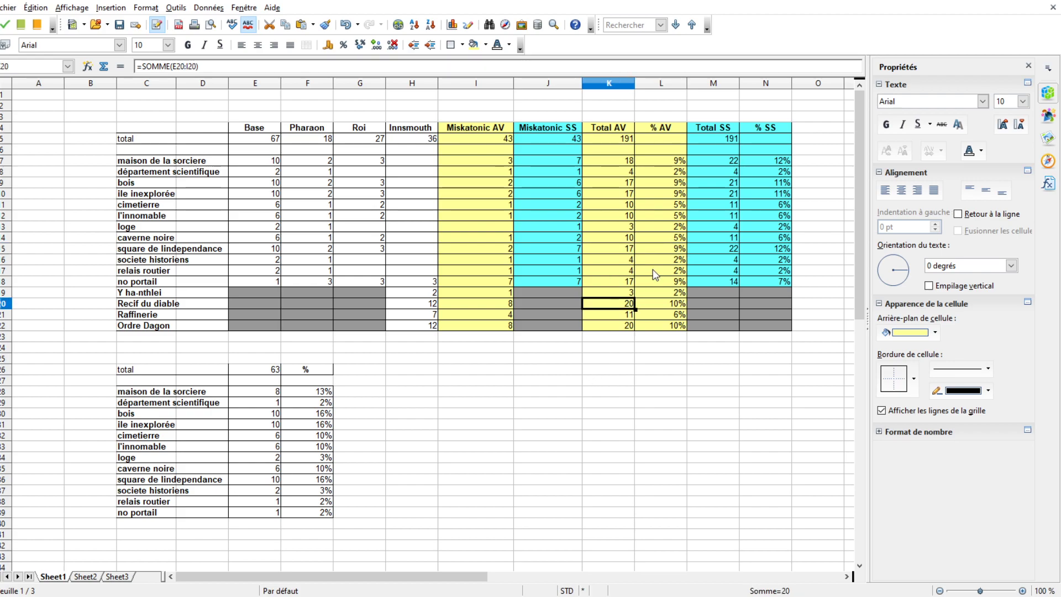
pyautogui.click(661, 249)
pyautogui.click(661, 314)
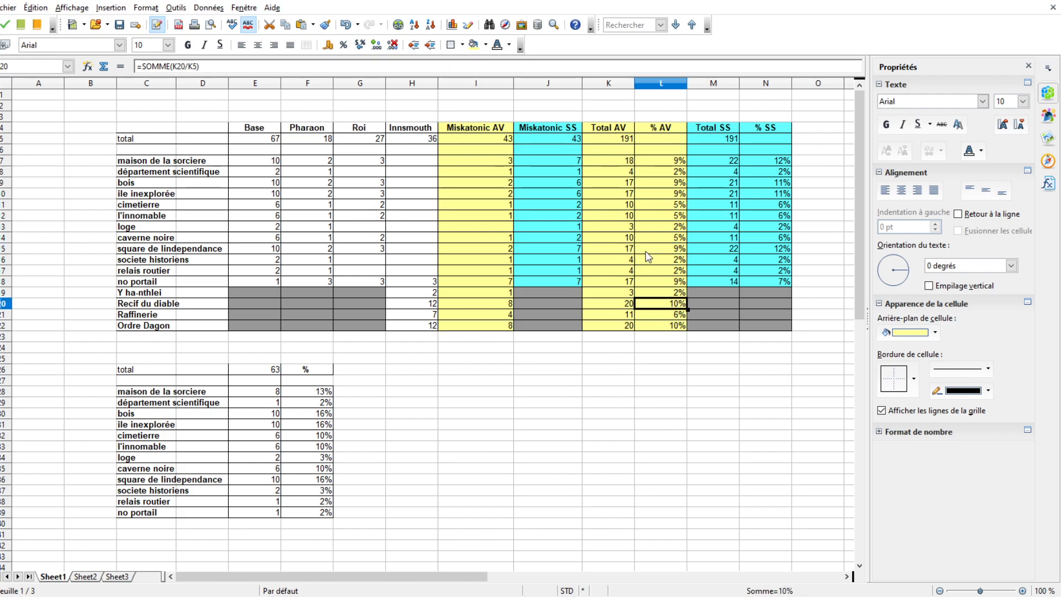
# - Recover the Nouveau Classeur OpenDocument.ods spreadsheet through the OpenOffice document recovery
pyautogui.moveTo(661, 149); pyautogui.dragTo(654, 319)
pyautogui.click(658, 336)
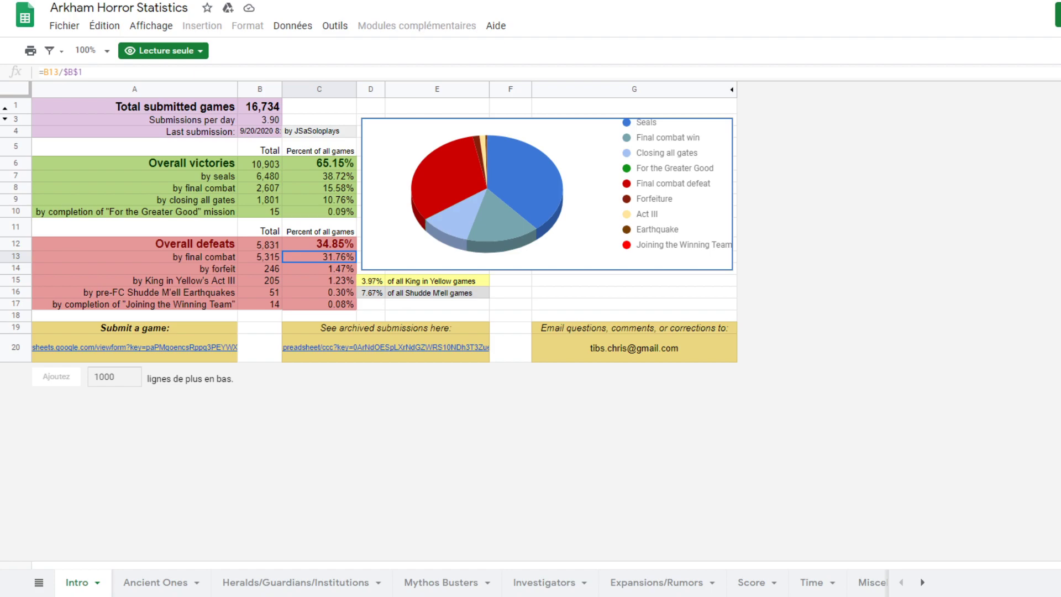
pyautogui.click(217, 275)
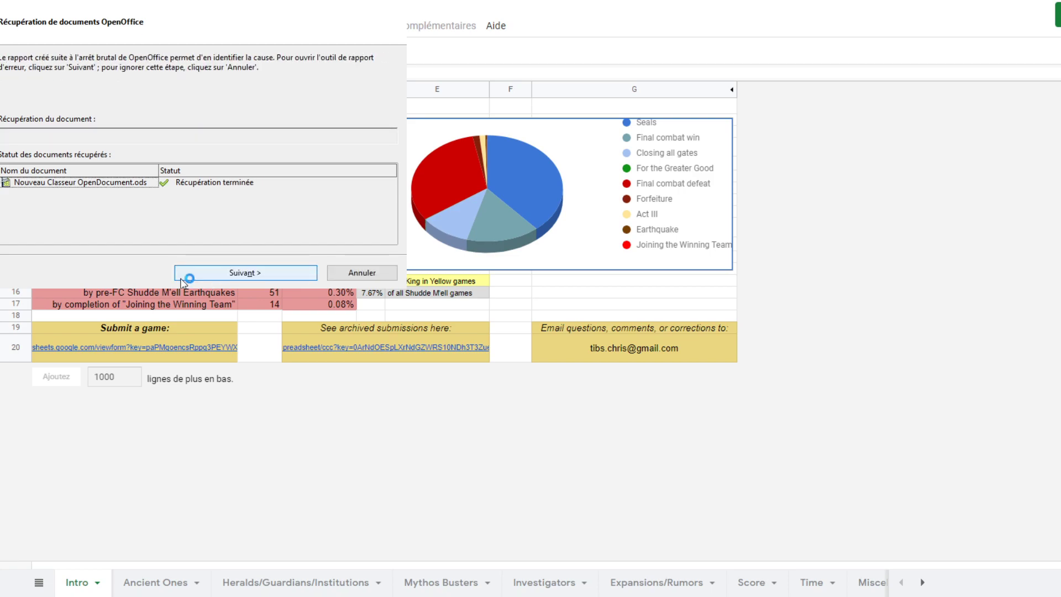
pyautogui.click(195, 274)
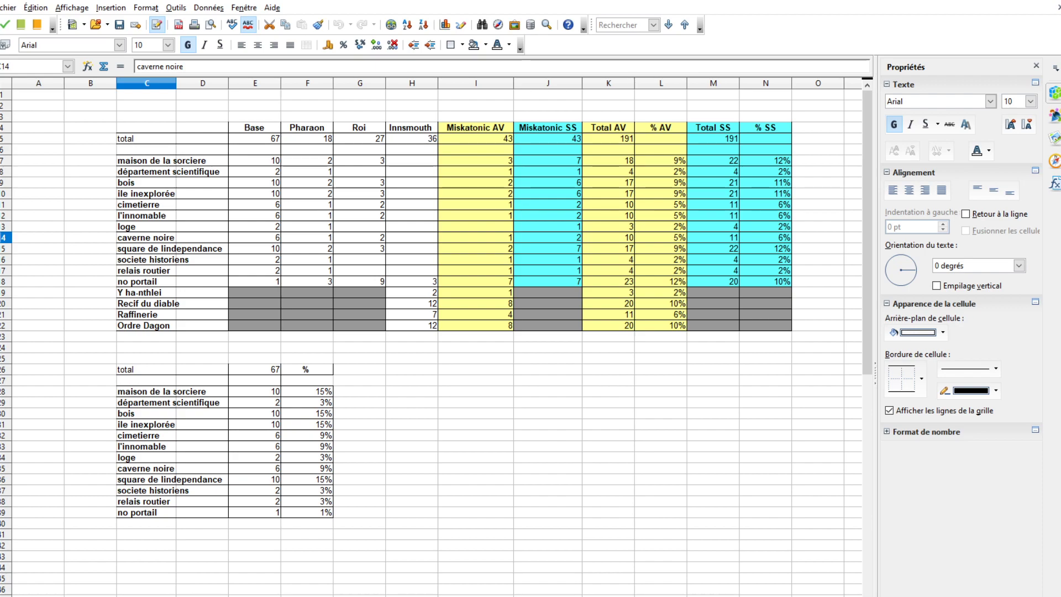
# - Format the % AV values from maison de la sorciere to Ordre Dagon as percentages with two decimals
pyautogui.click(548, 127)
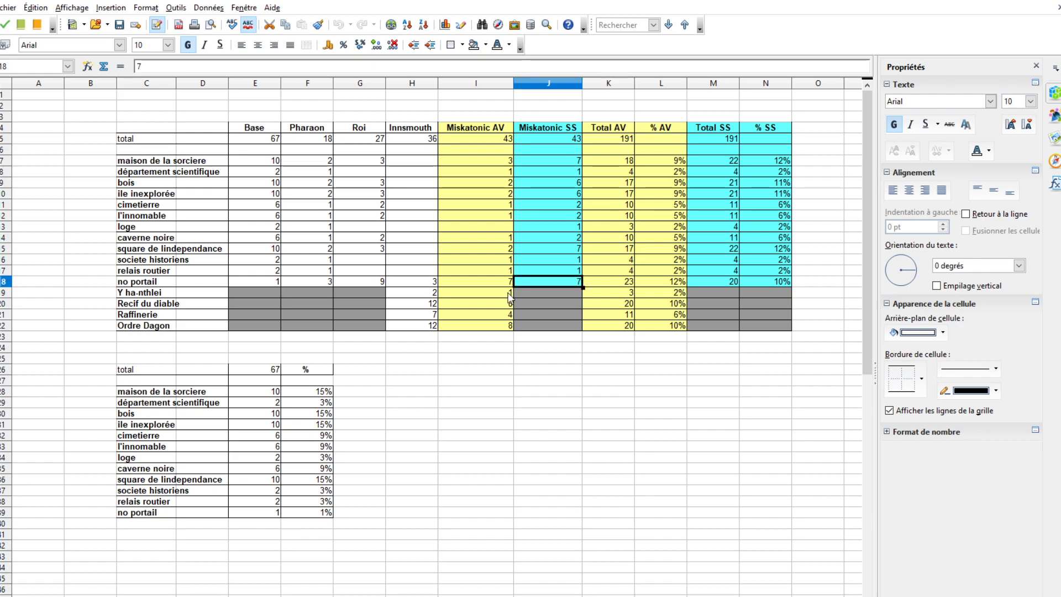
pyautogui.moveTo(657, 157); pyautogui.dragTo(669, 324)
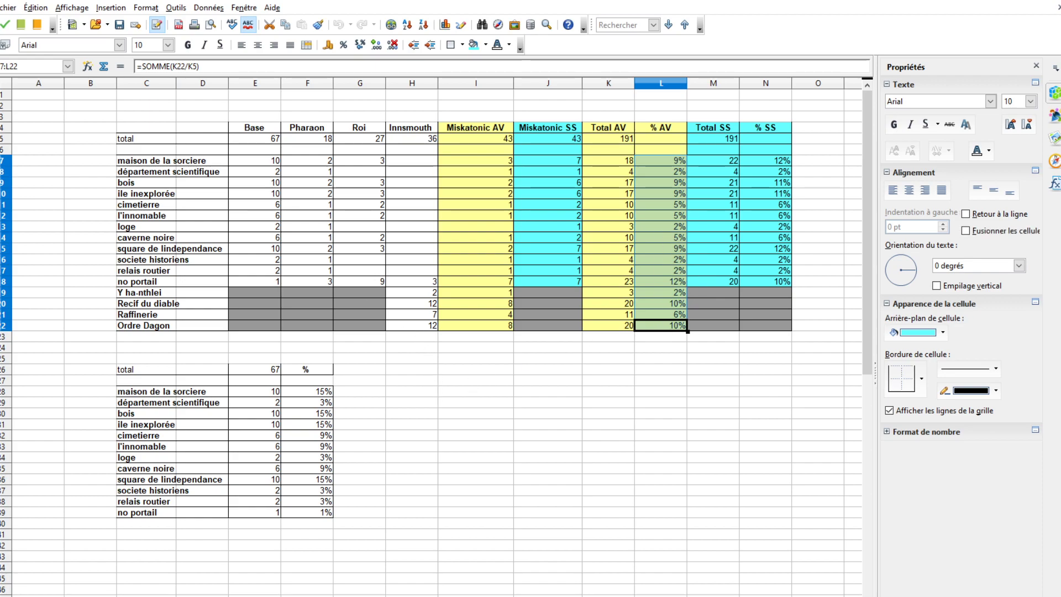
pyautogui.hotkey('ctrl', 'shift', '5')
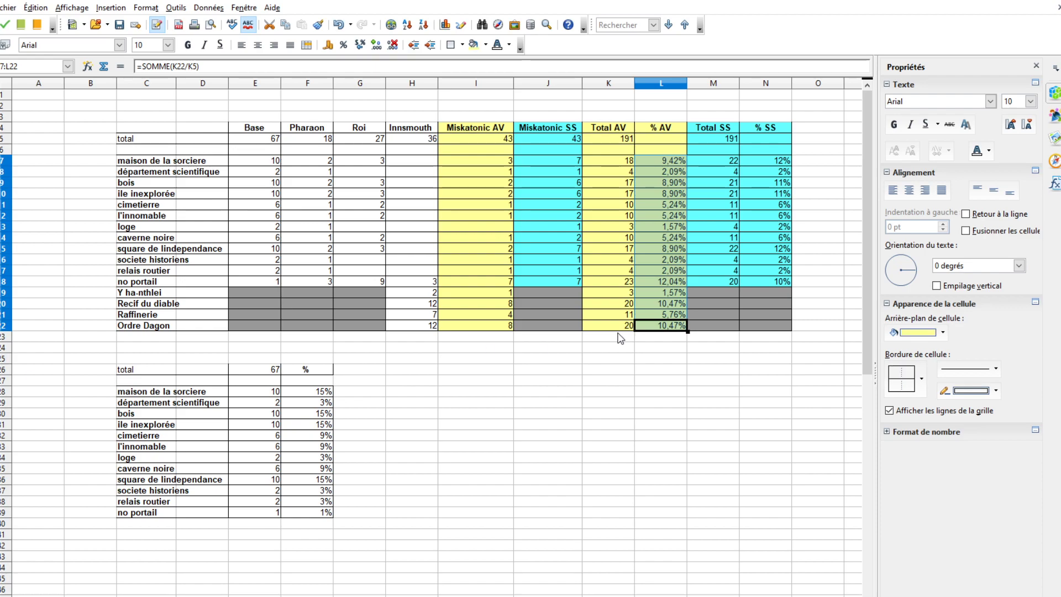
# - Review the % AV values of maison de la sorciere, département scientifique, bois, relais routier, no portail and Recif du diable
pyautogui.click(653, 151)
pyautogui.click(646, 163)
pyautogui.click(648, 173)
pyautogui.click(654, 185)
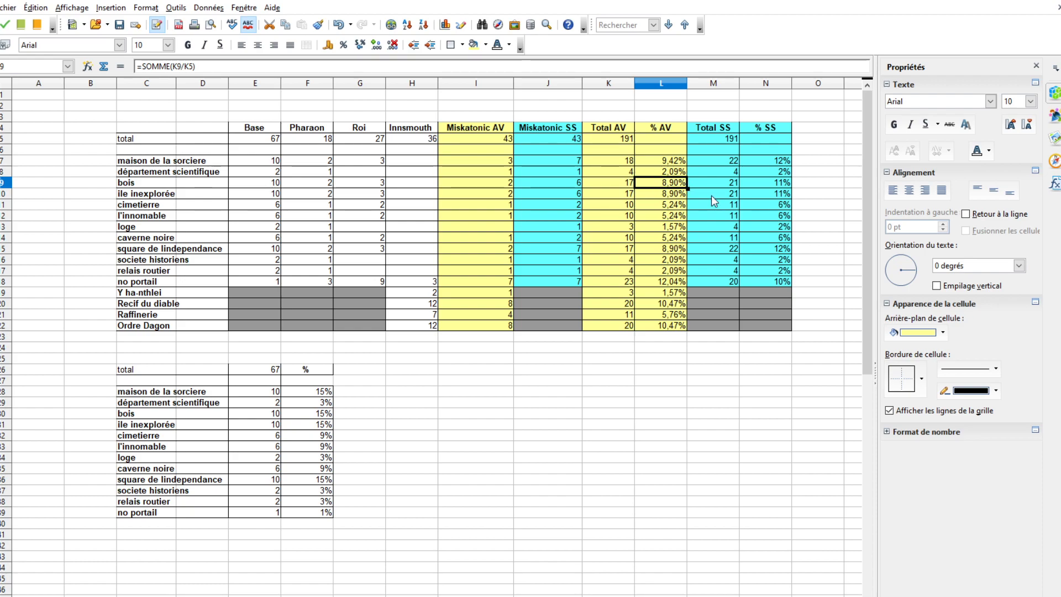
pyautogui.click(665, 272)
pyautogui.click(658, 282)
pyautogui.click(657, 307)
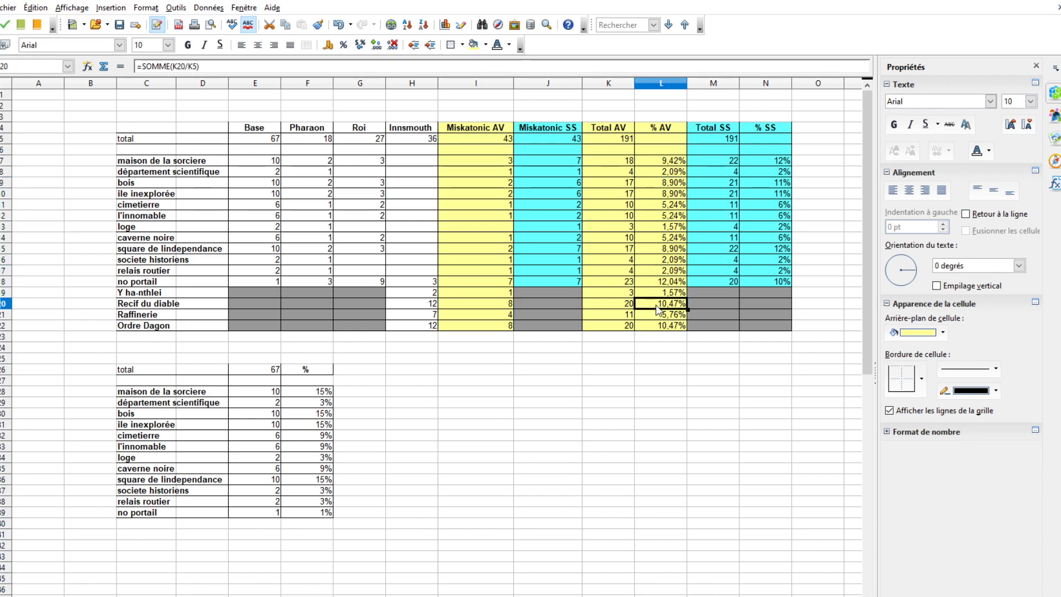
# - Compare Recif du diable's % AV with those of maison de la sorciere, bois and ile inexplorée
pyautogui.click(675, 166)
pyautogui.click(659, 306)
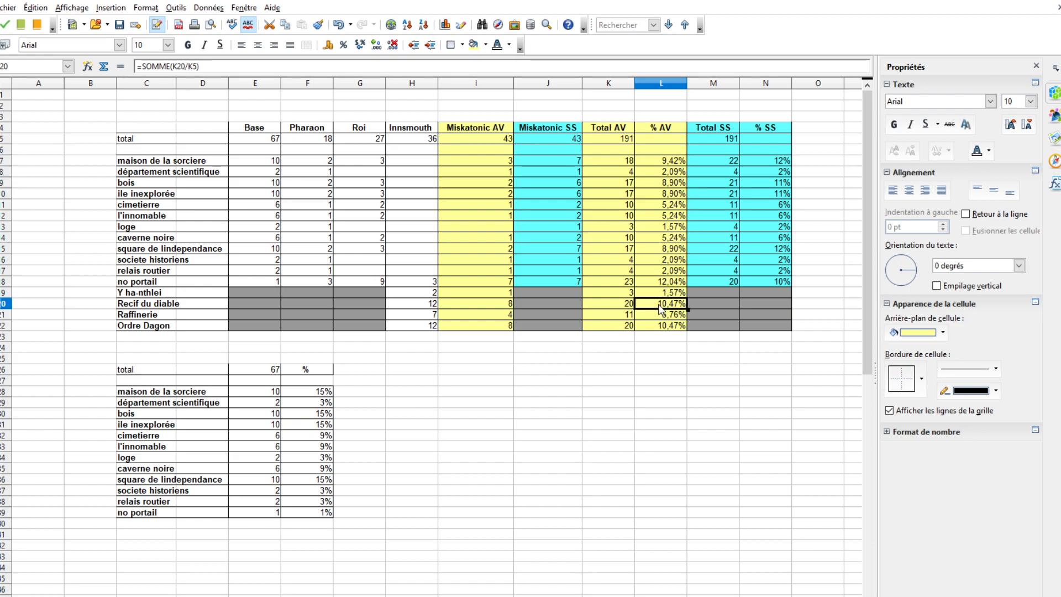
pyautogui.click(672, 166)
pyautogui.click(673, 186)
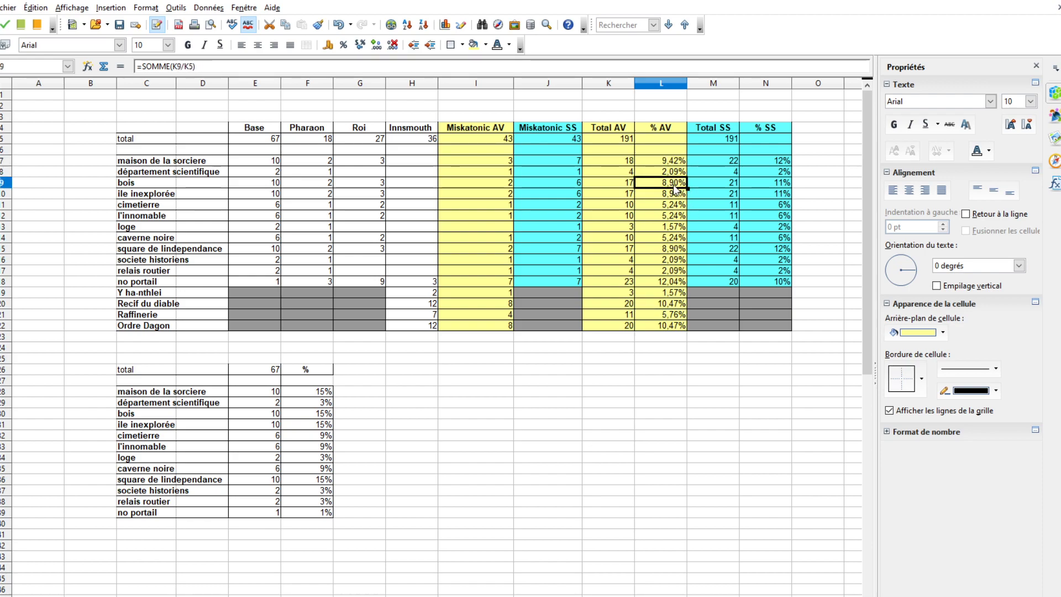
pyautogui.click(665, 308)
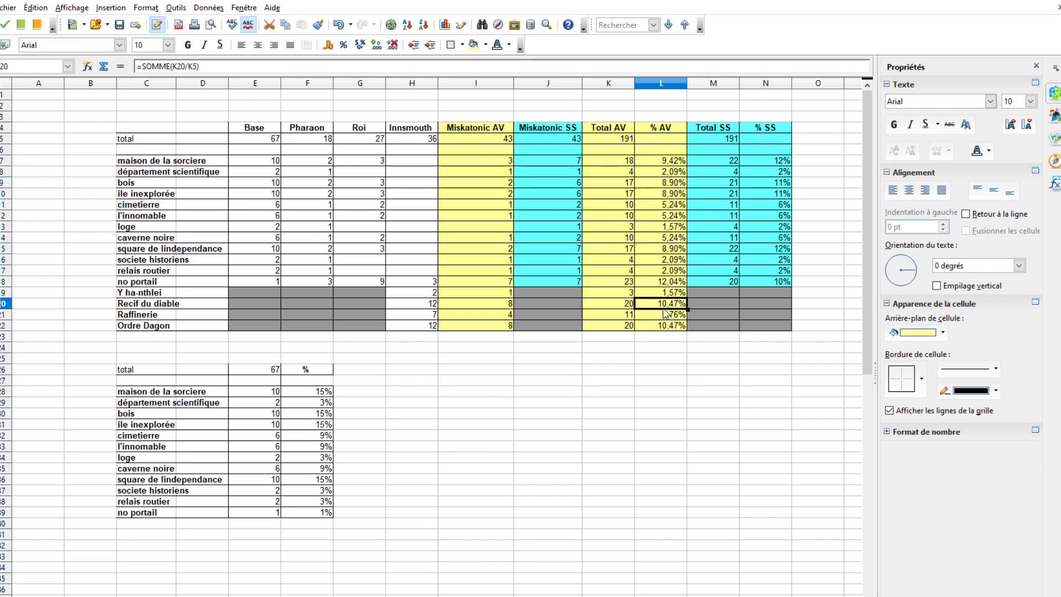
pyautogui.click(672, 196)
pyautogui.moveTo(126, 196); pyautogui.dragTo(663, 197)
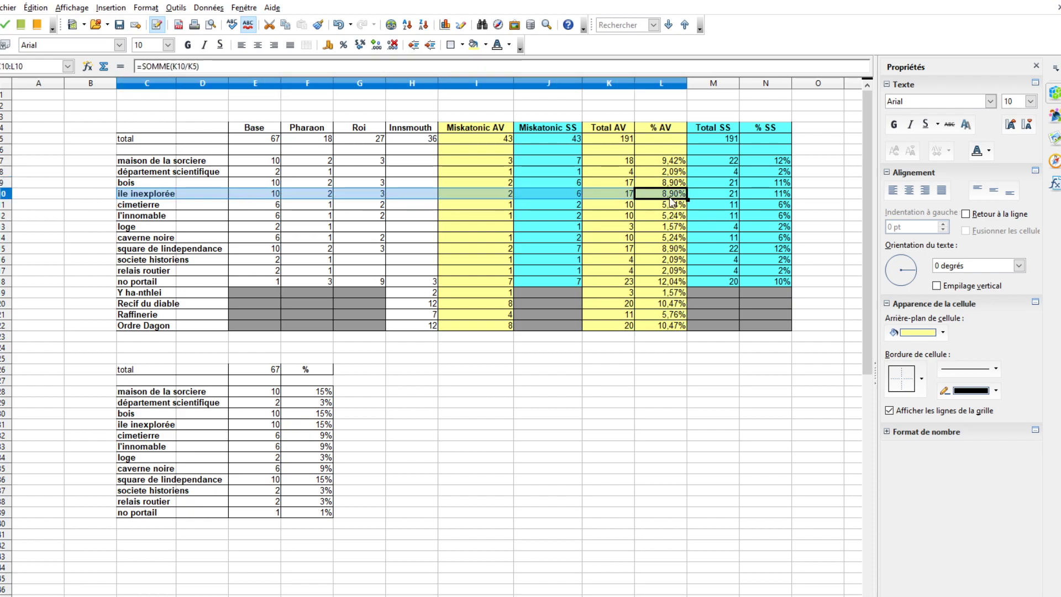
pyautogui.click(653, 308)
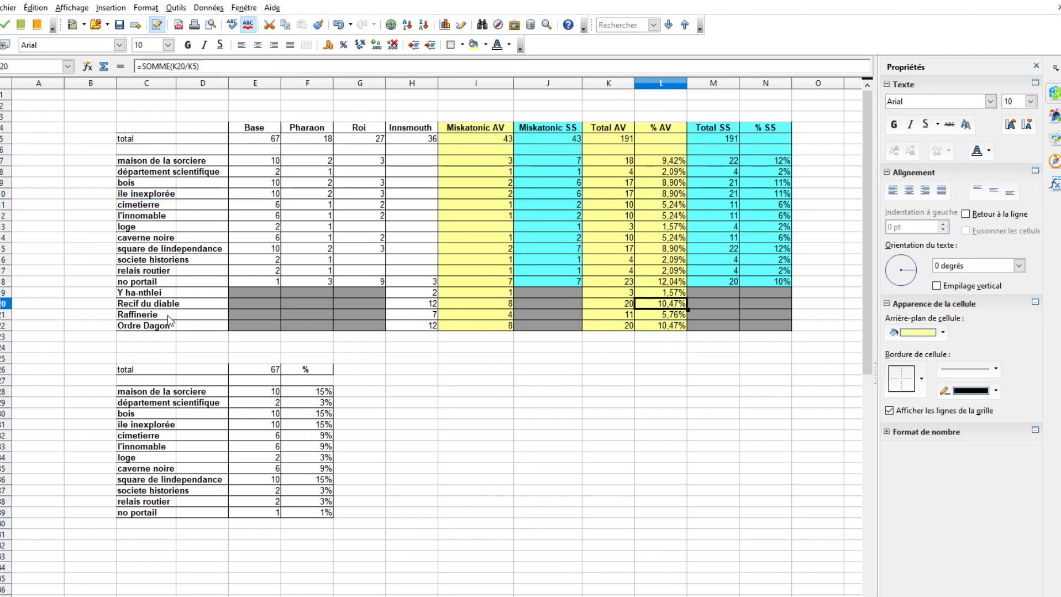
pyautogui.moveTo(650, 307); pyautogui.dragTo(144, 307)
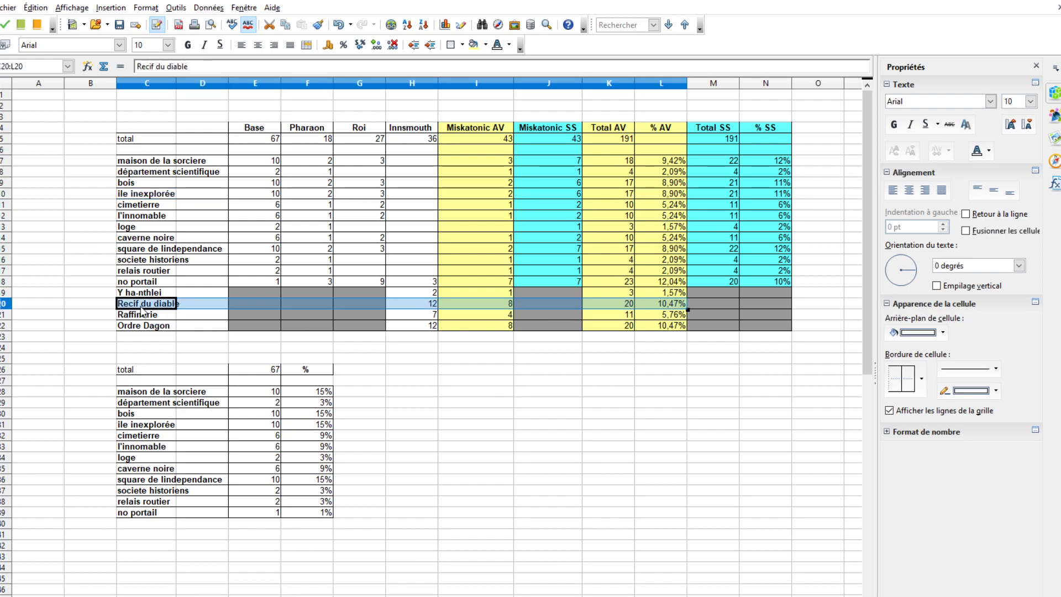
# - Examine the Total AV and % AV of the four Innsmouth locations, comparing Recif du diable's Total AV with the overall total
pyautogui.click(557, 345)
pyautogui.click(616, 306)
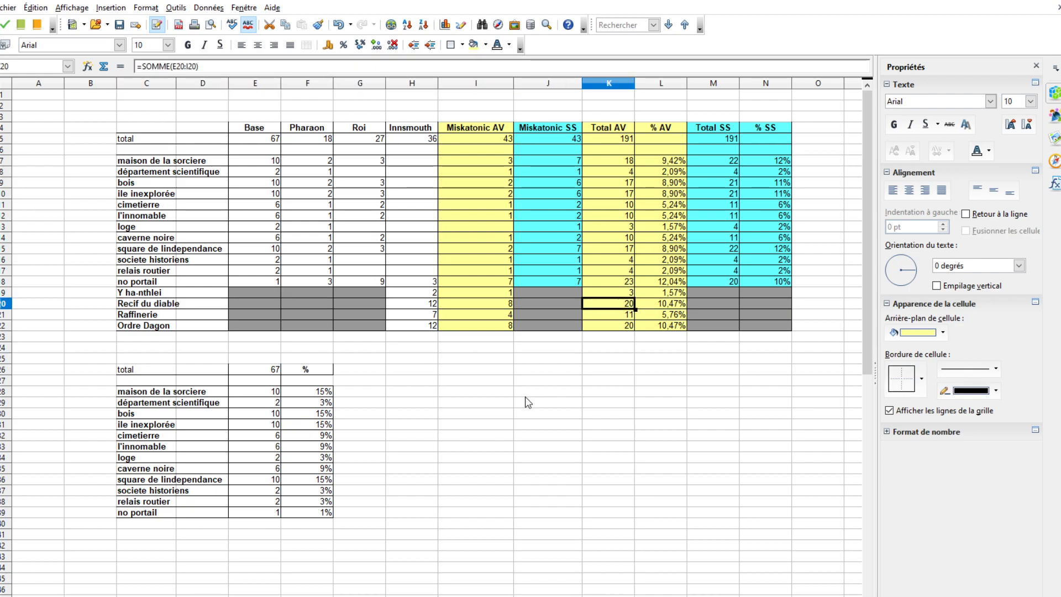
pyautogui.moveTo(616, 295); pyautogui.dragTo(678, 328)
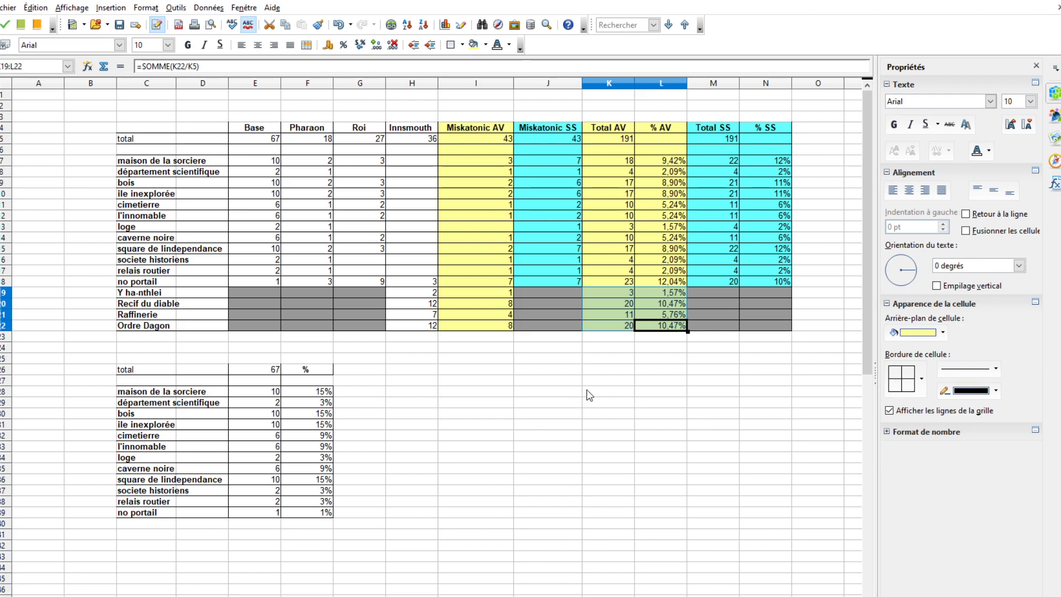
pyautogui.click(618, 304)
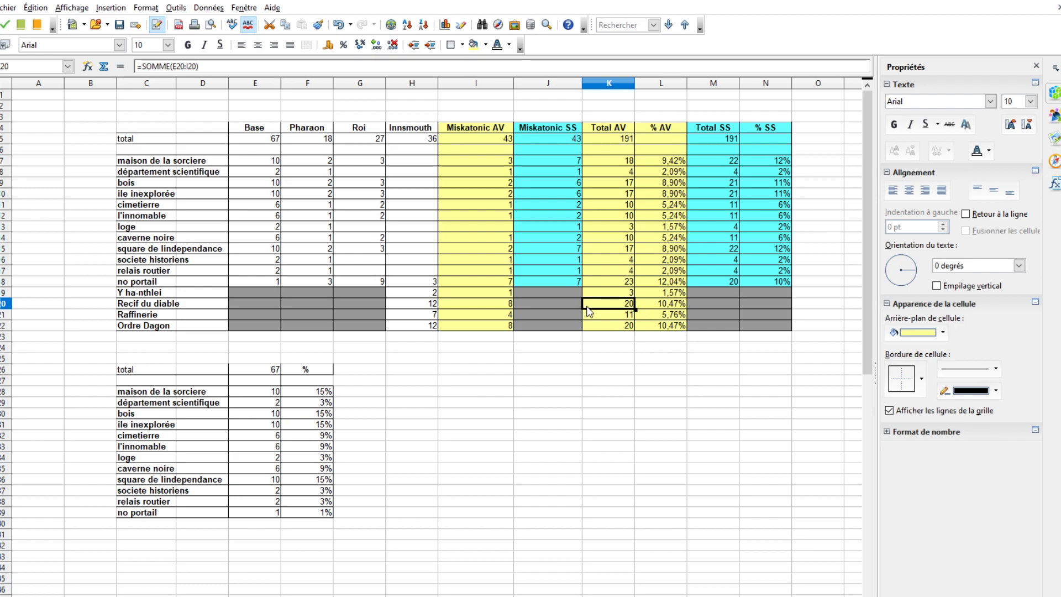
pyautogui.click(612, 140)
pyautogui.click(608, 305)
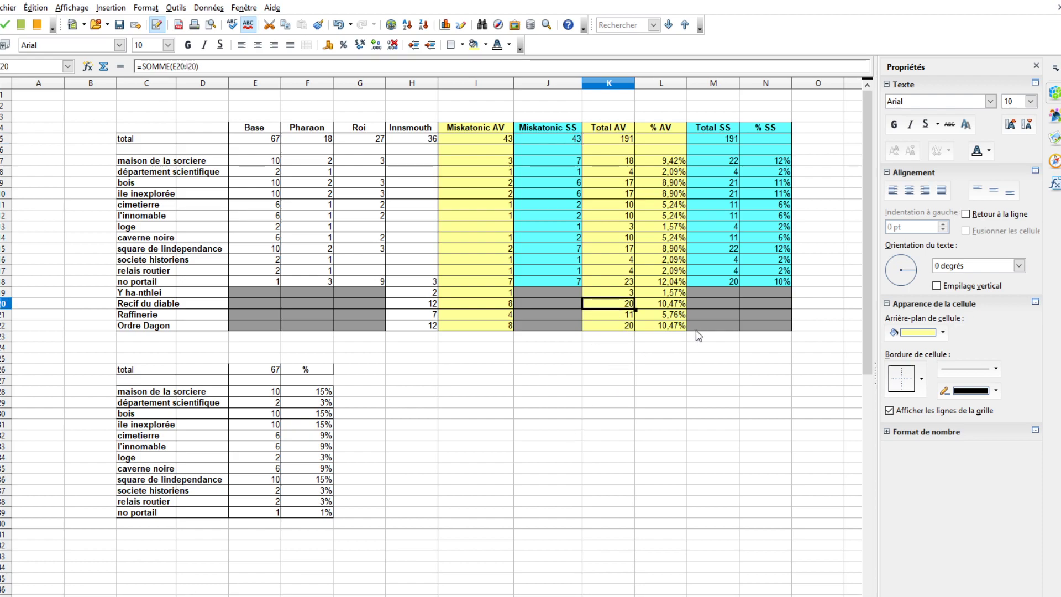
pyautogui.click(622, 140)
pyautogui.click(620, 305)
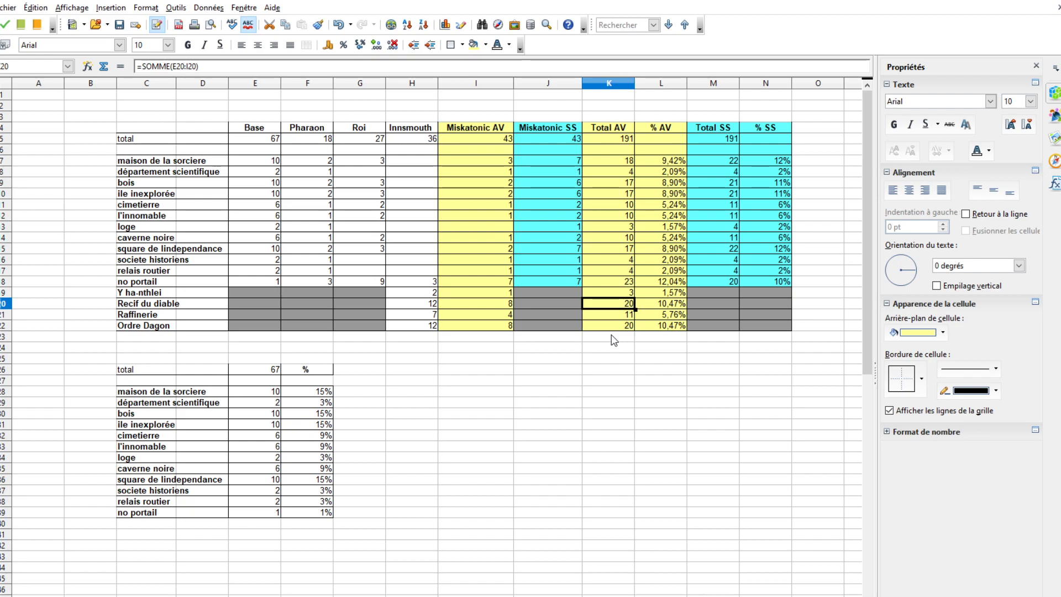
# - Examine the Innsmouth column together with Ordre Dagon's Total AV and Raffinerie's % AV
pyautogui.click(670, 175)
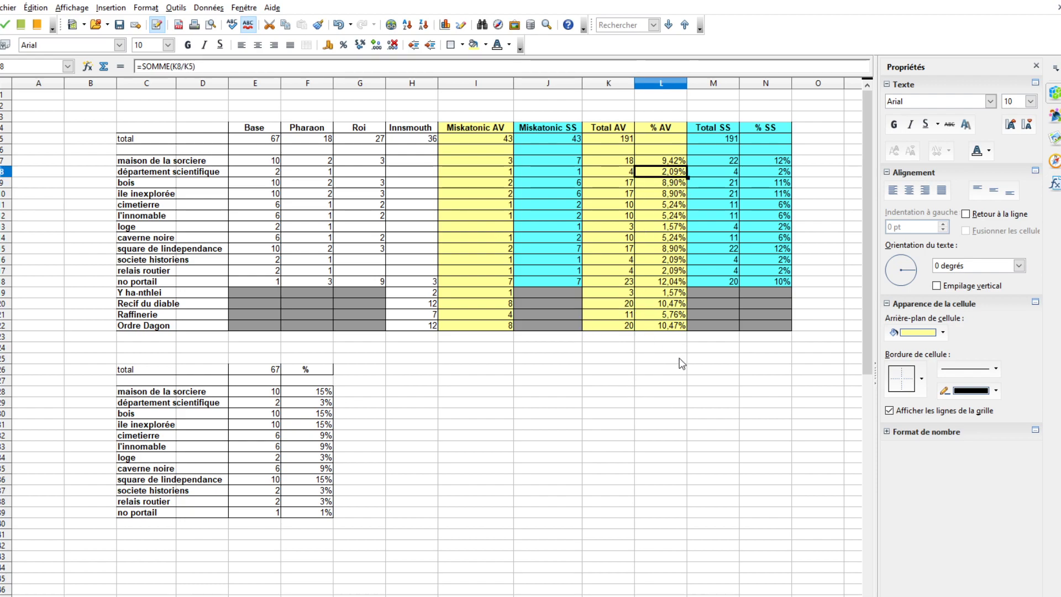
pyautogui.click(666, 379)
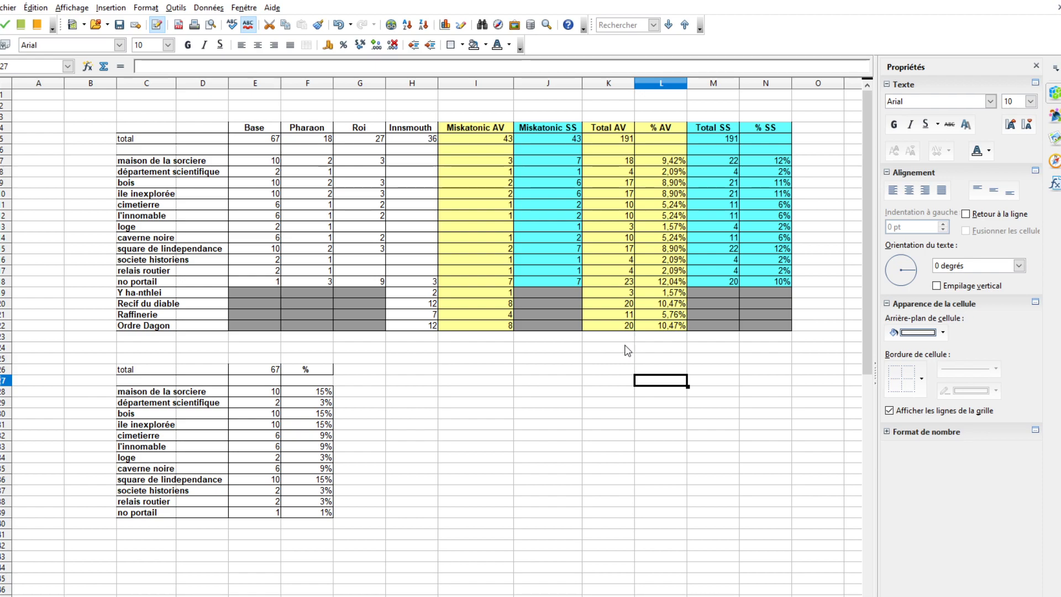
pyautogui.click(720, 309)
pyautogui.click(611, 327)
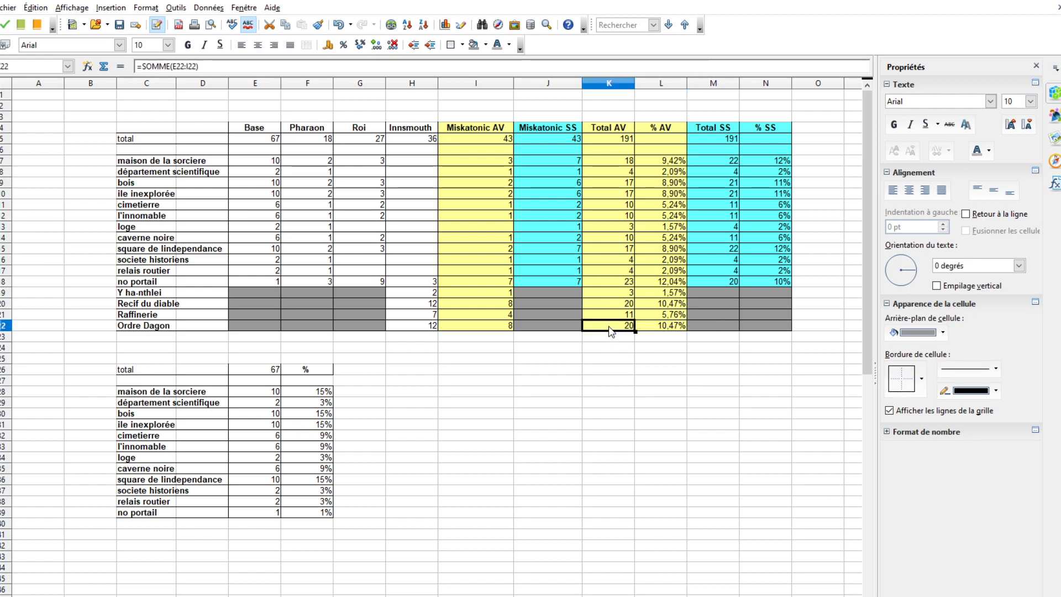
pyautogui.moveTo(401, 108); pyautogui.dragTo(422, 369)
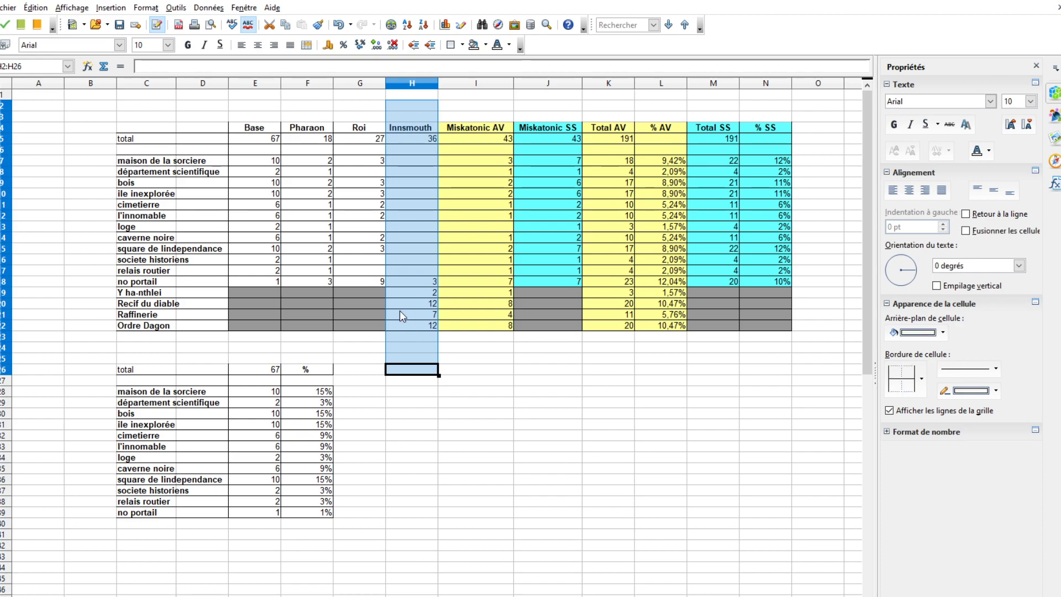
pyautogui.click(435, 288)
pyautogui.click(649, 316)
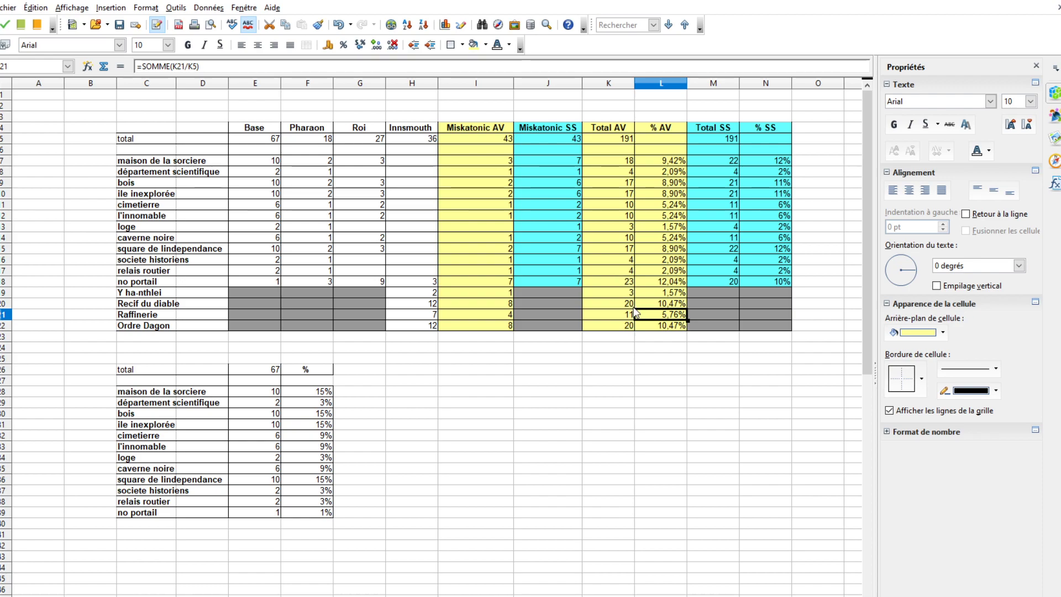
# - Compare the Total AV counts of Recif du diable and Ordre Dagon
pyautogui.click(615, 305)
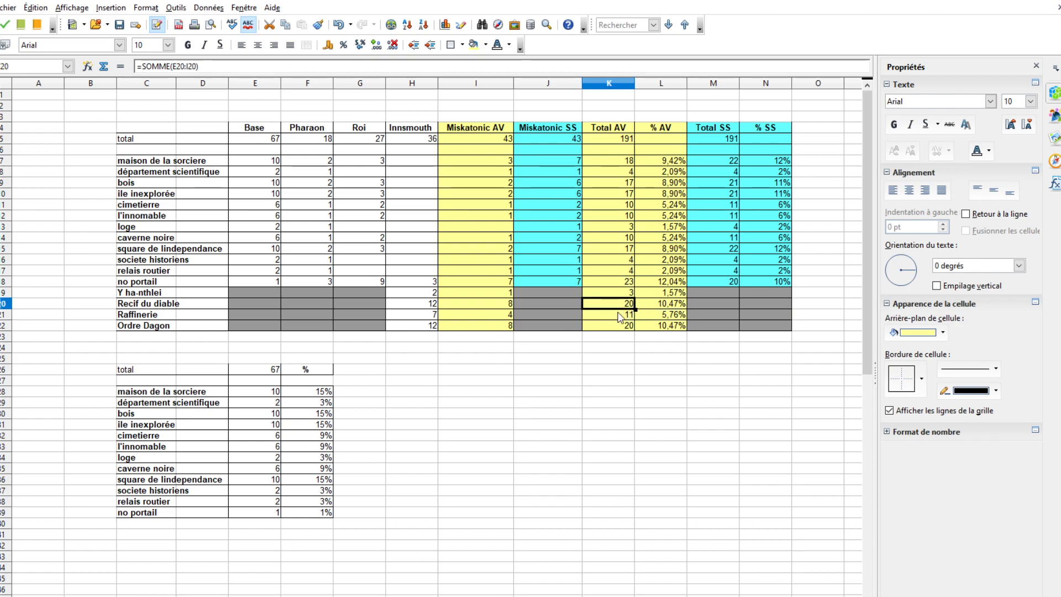
pyautogui.click(610, 324)
pyautogui.click(139, 327)
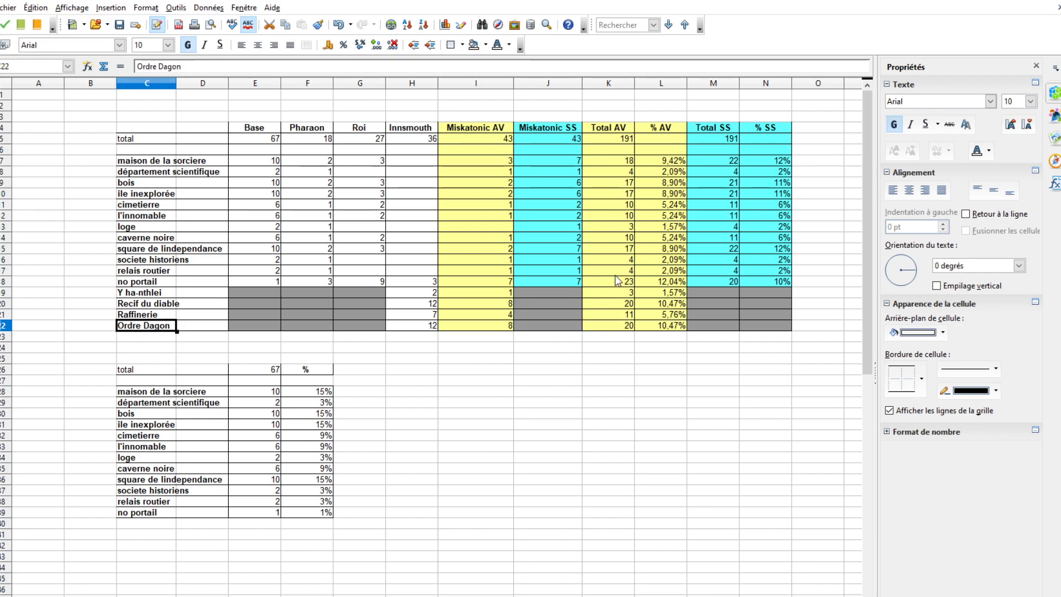
pyautogui.click(610, 303)
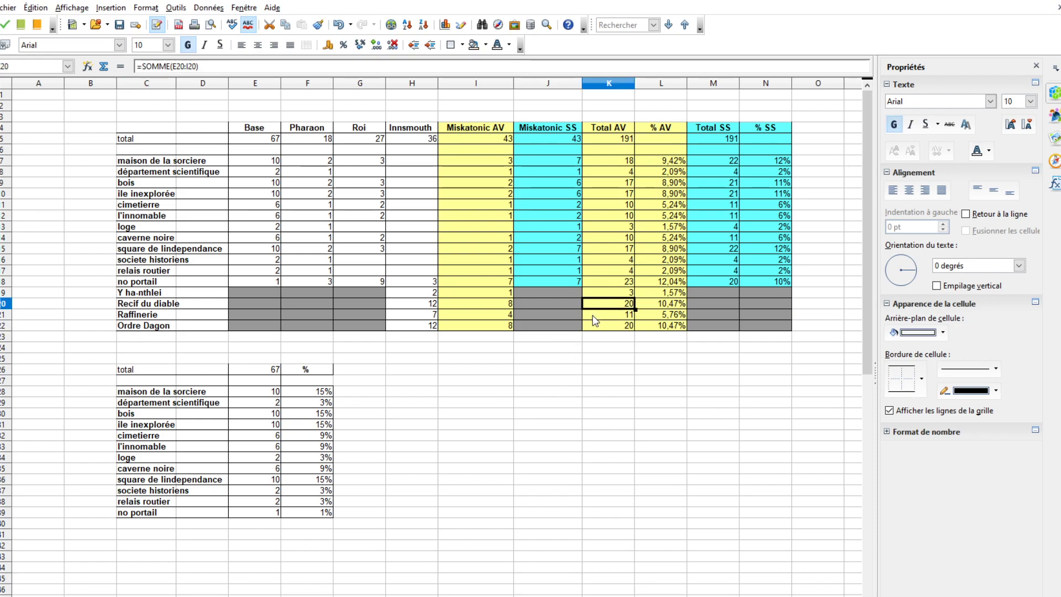
pyautogui.click(589, 335)
pyautogui.click(594, 326)
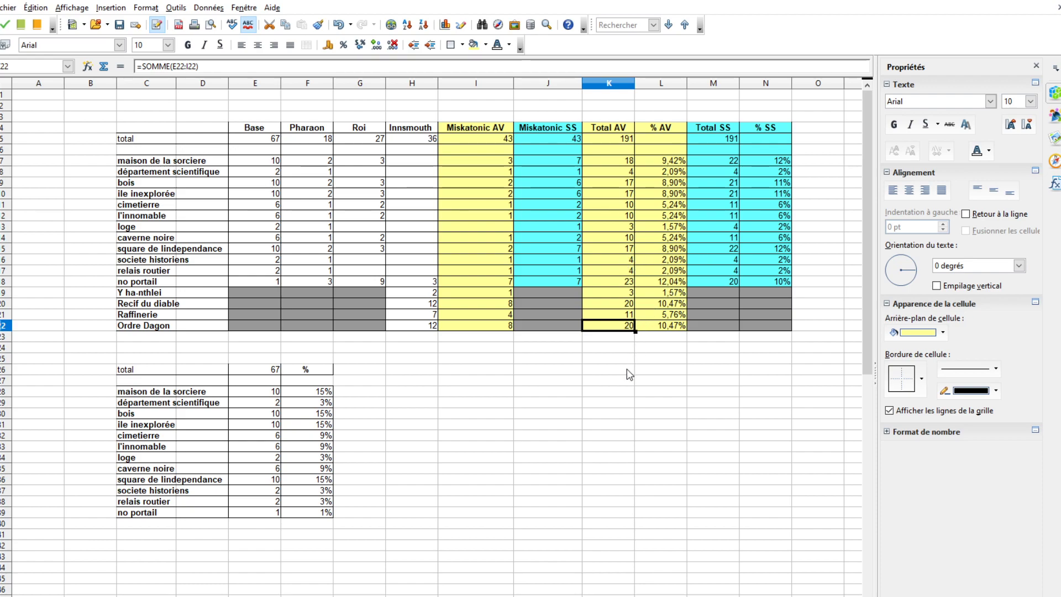
# - Review caverne noire's % AV, cimetierre's % SS, l'innomable's Roi count and the first location names in the upper table
pyautogui.click(672, 238)
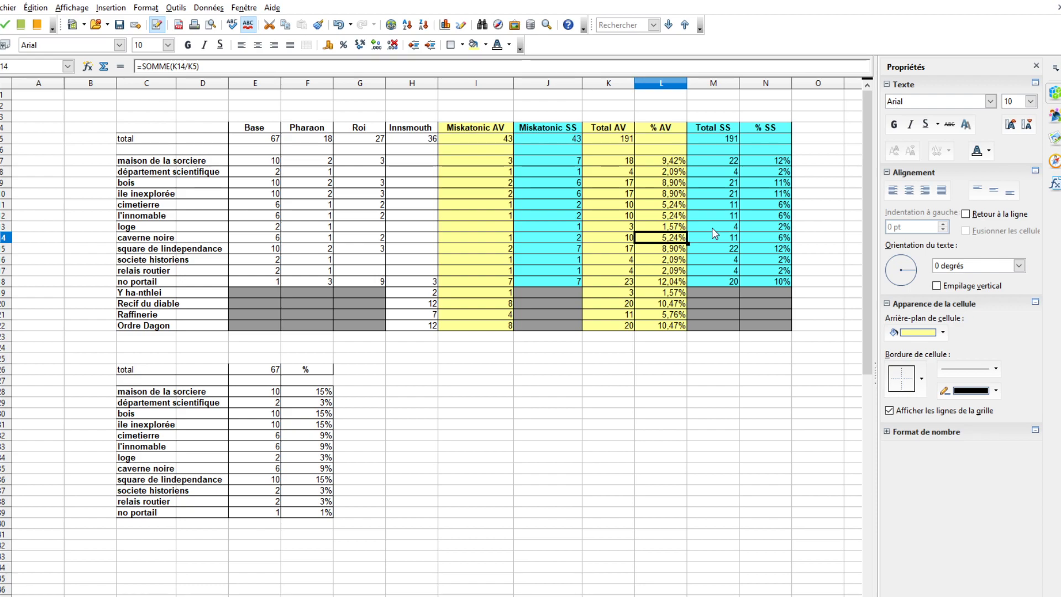
pyautogui.click(765, 203)
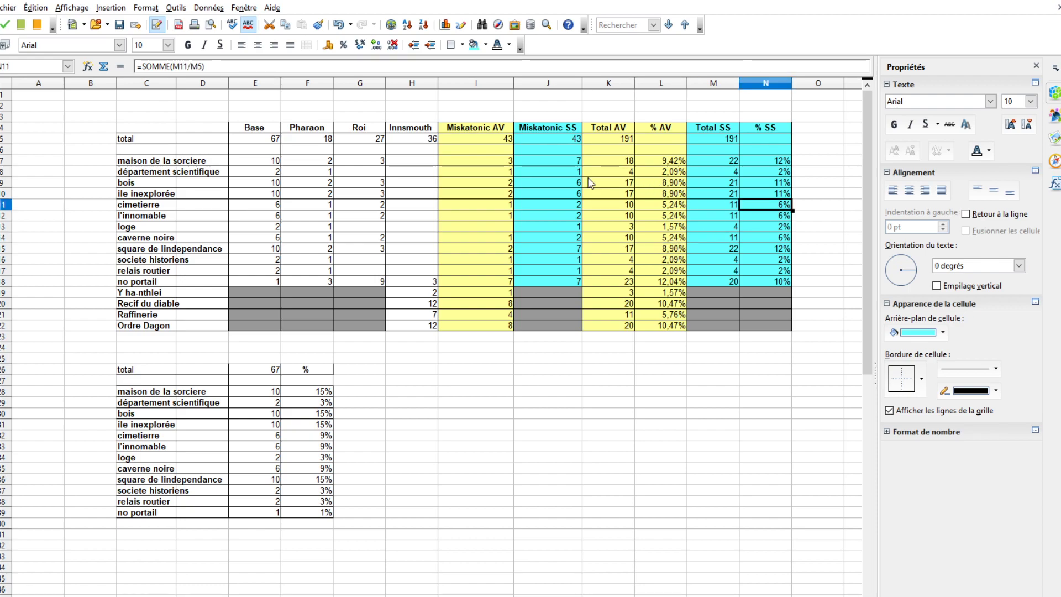
pyautogui.click(407, 184)
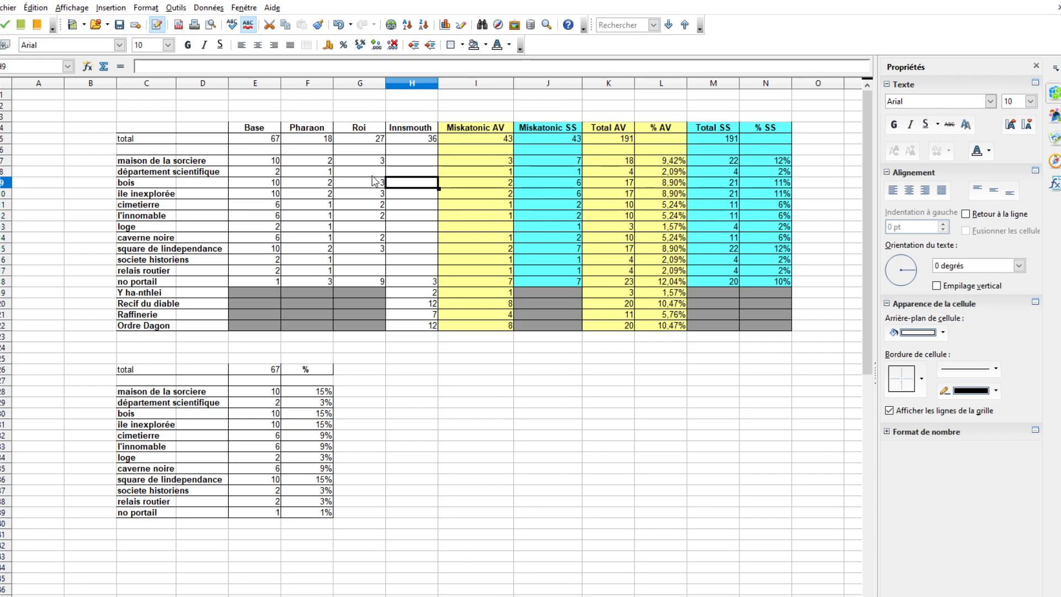
pyautogui.click(348, 216)
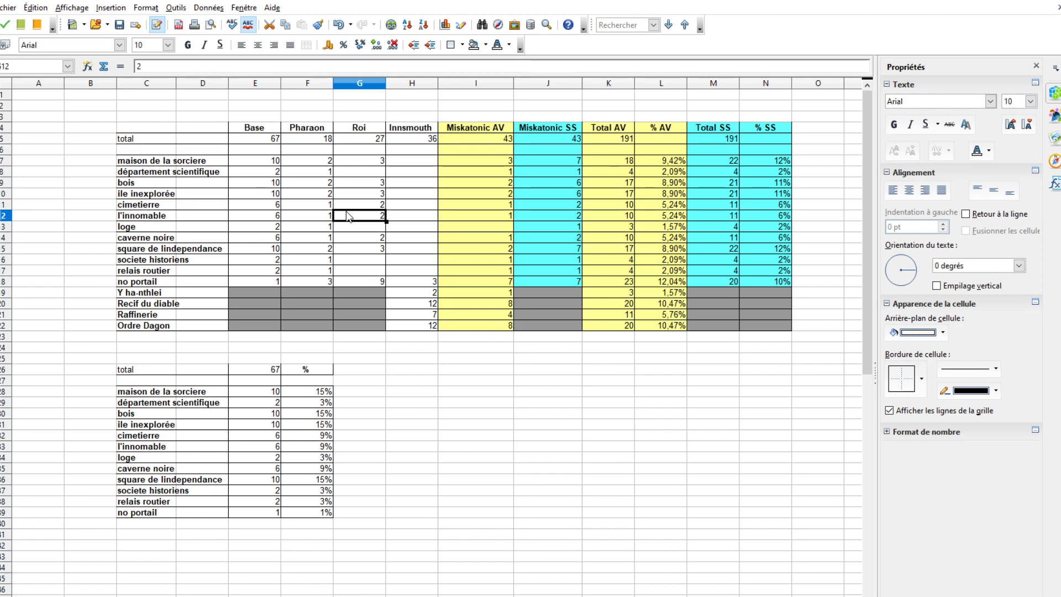
pyautogui.click(166, 161)
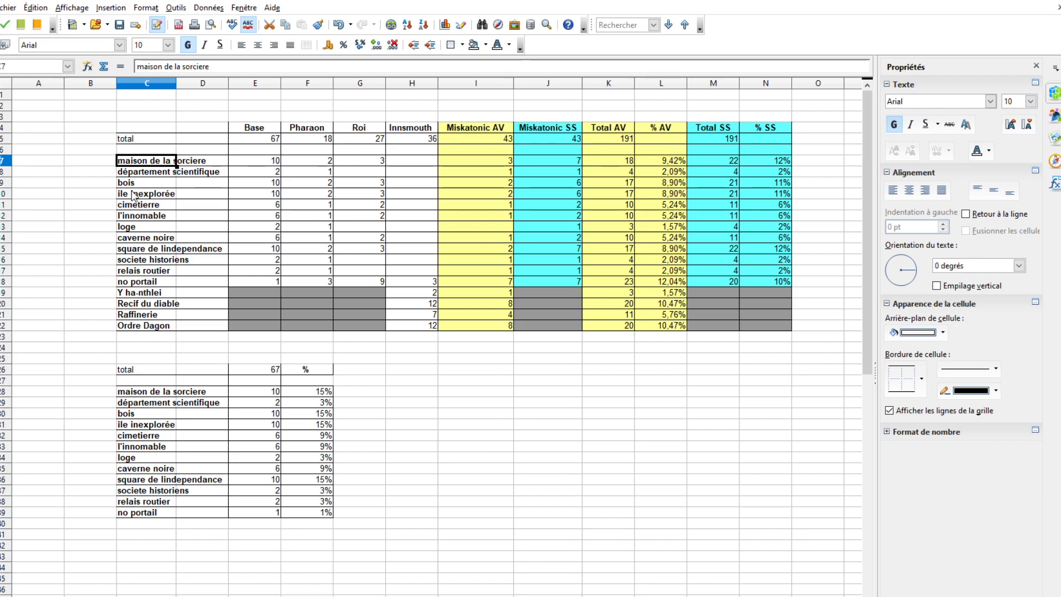
pyautogui.click(197, 186)
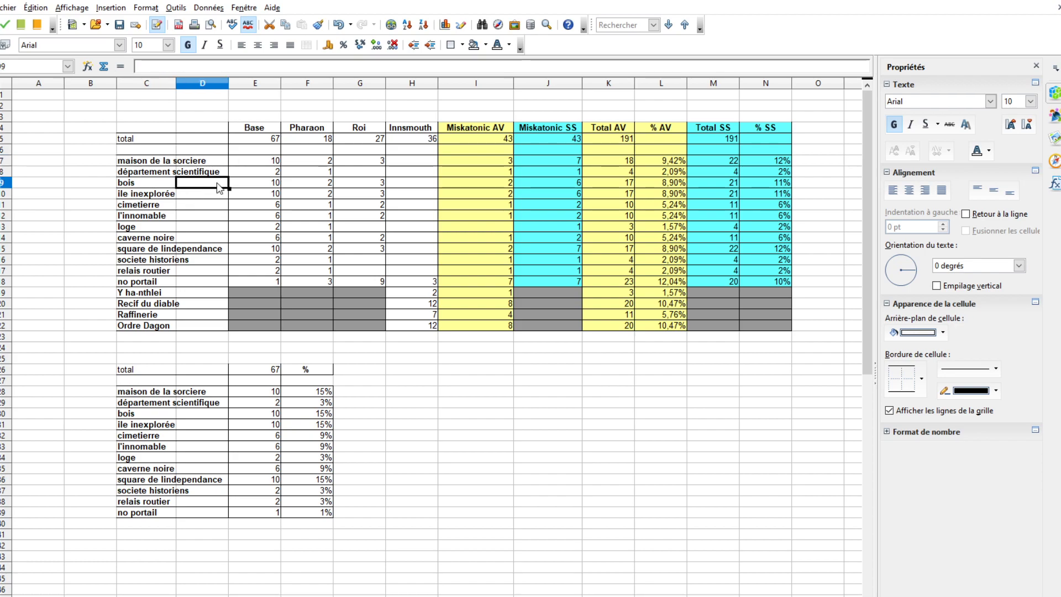
pyautogui.click(144, 150)
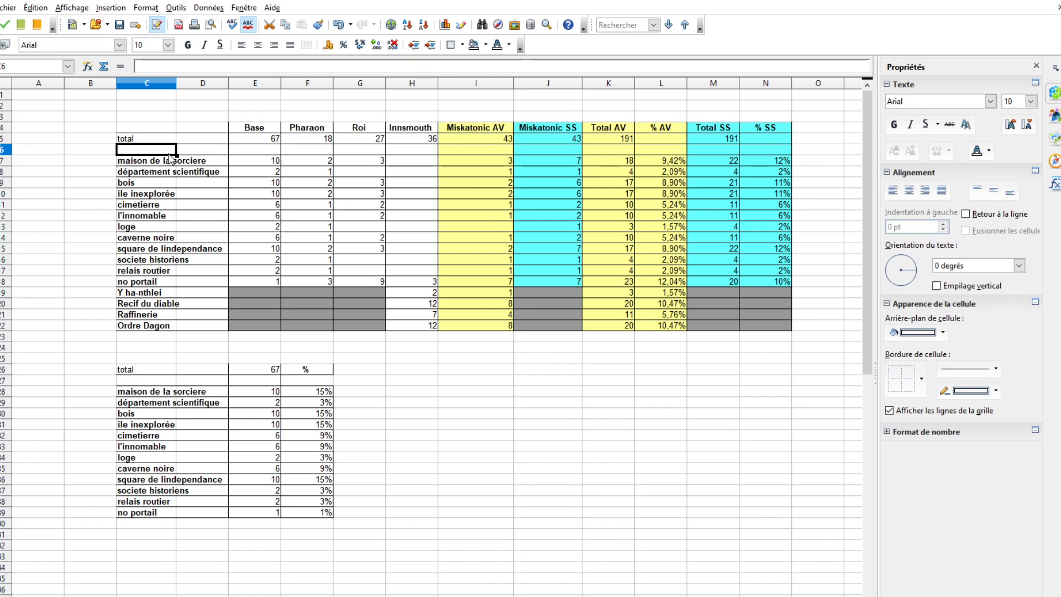
# - Review the % SS percentages of the upper table, along with Ordre Dagon's Miskatonic AV count
pyautogui.click(243, 206)
pyautogui.click(462, 214)
pyautogui.moveTo(770, 161); pyautogui.dragTo(768, 304)
pyautogui.moveTo(765, 391); pyautogui.dragTo(765, 403)
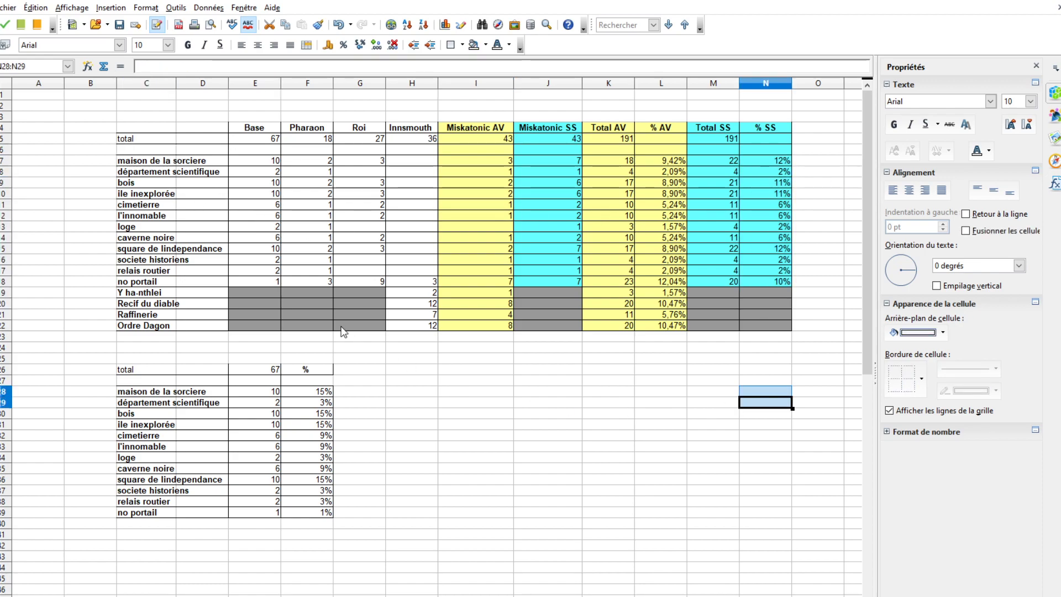
pyautogui.click(246, 240)
pyautogui.click(442, 327)
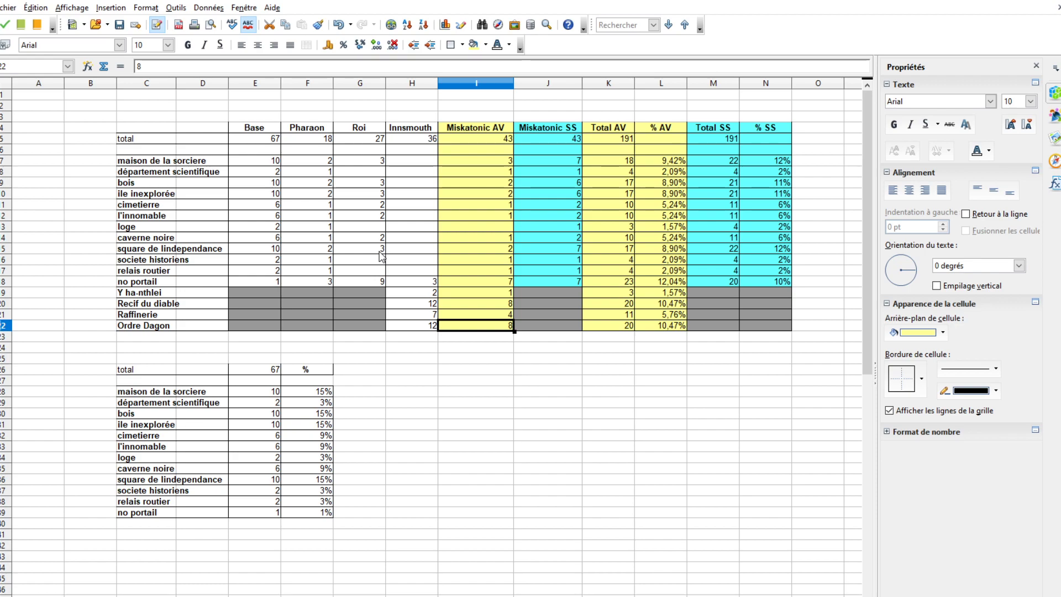
pyautogui.moveTo(818, 171); pyautogui.dragTo(779, 307)
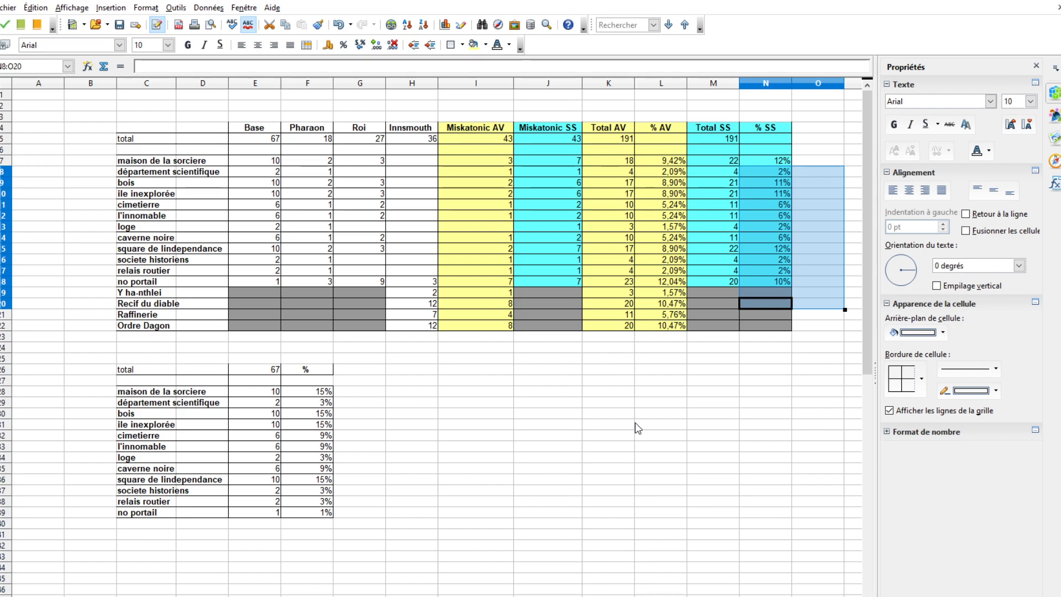
# - Examine the Total AV and % AV of Recif du diable, with Y ha-nthlei's Total AV and Raffinerie's % AV
pyautogui.click(176, 305)
pyautogui.click(617, 304)
pyautogui.press('Right')
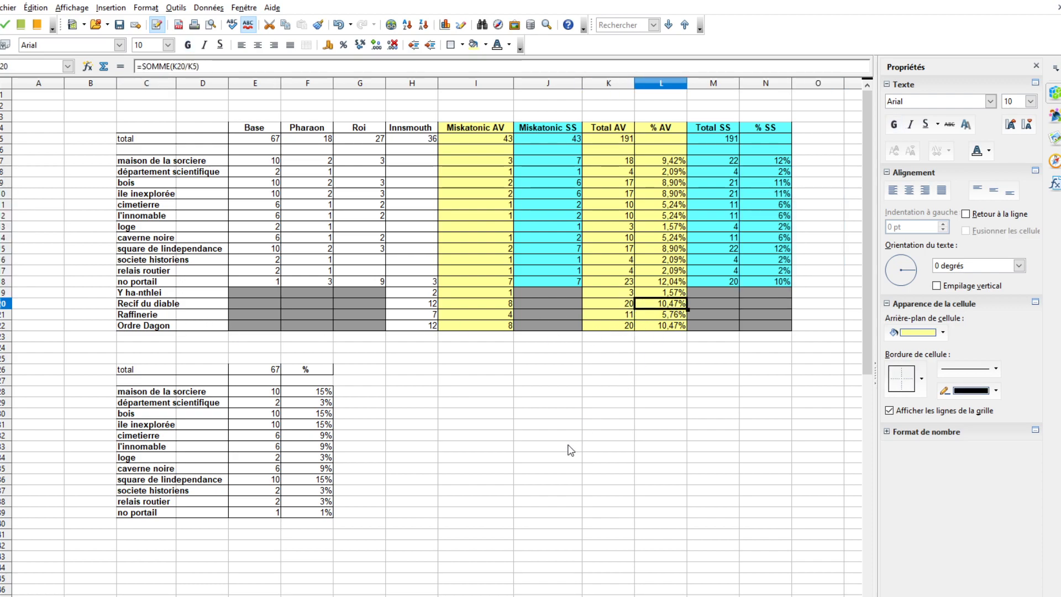
pyautogui.click(605, 294)
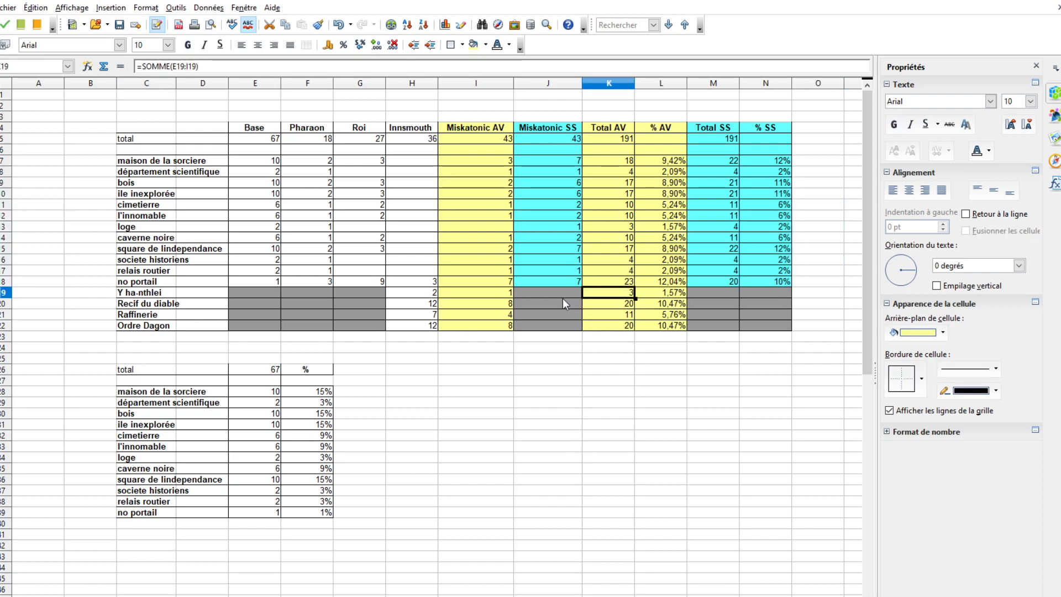
pyautogui.click(599, 307)
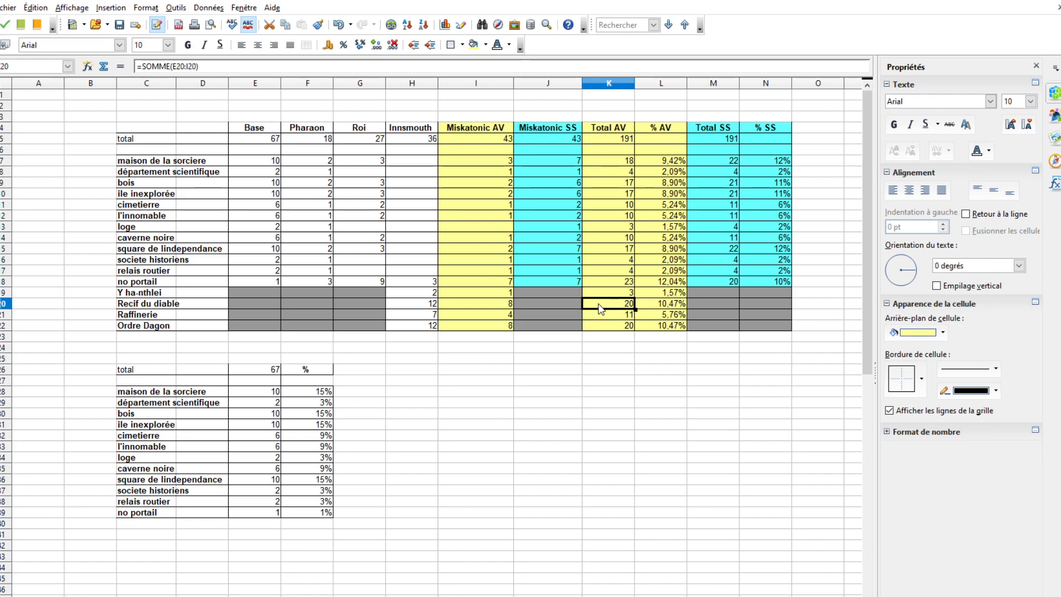
pyautogui.click(648, 315)
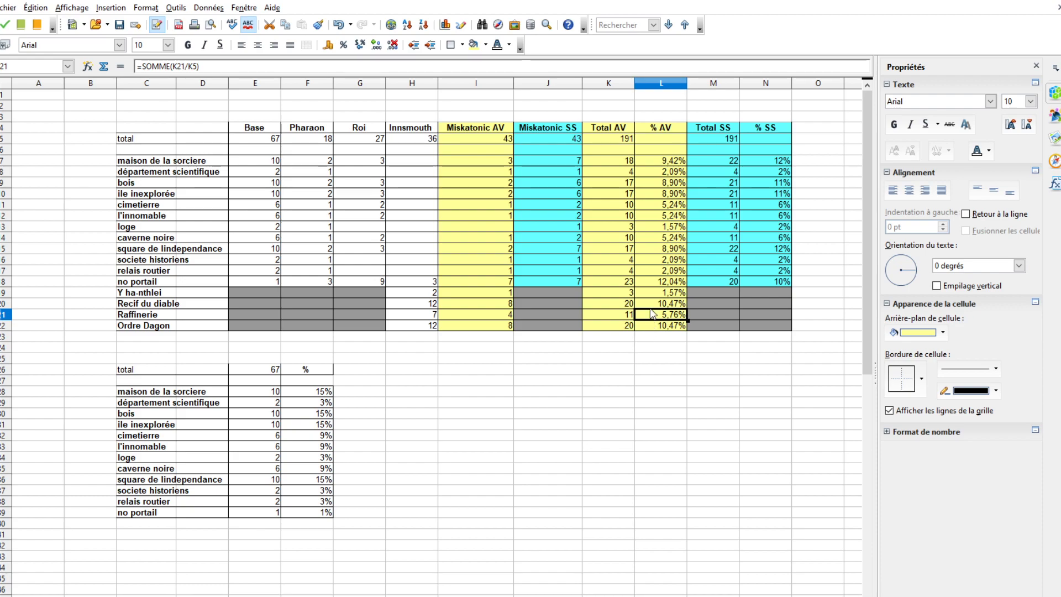
pyautogui.doubleClick(654, 313)
pyautogui.click(656, 307)
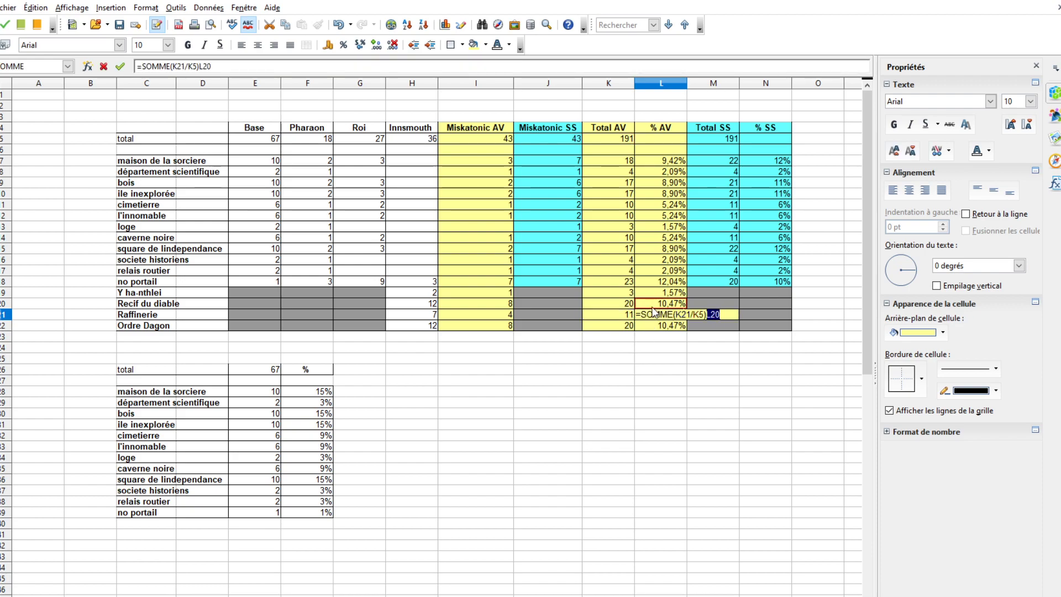
pyautogui.press('Return')
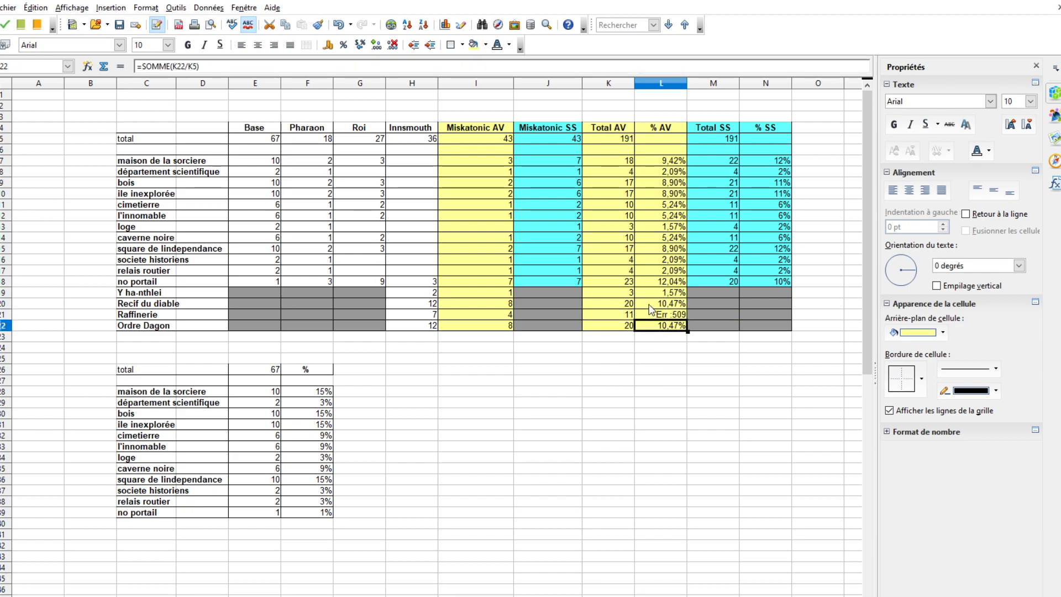
pyautogui.click(338, 24)
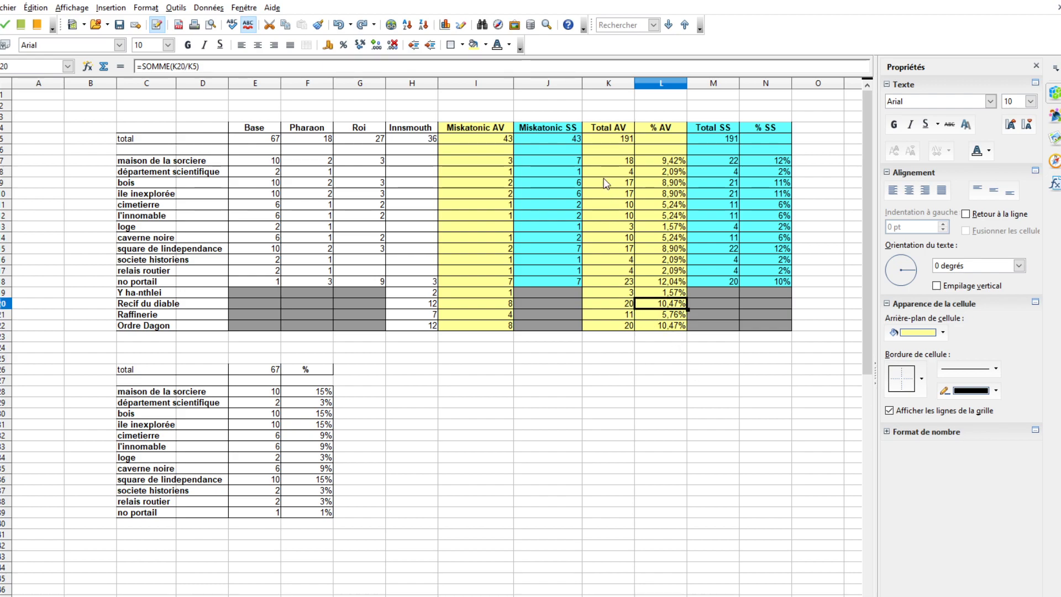
# - Examine the Total AV and % AV columns across all locations, comparing Recif du diable's Total AV with the overall total
pyautogui.moveTo(605, 151); pyautogui.dragTo(669, 293)
pyautogui.click(655, 323)
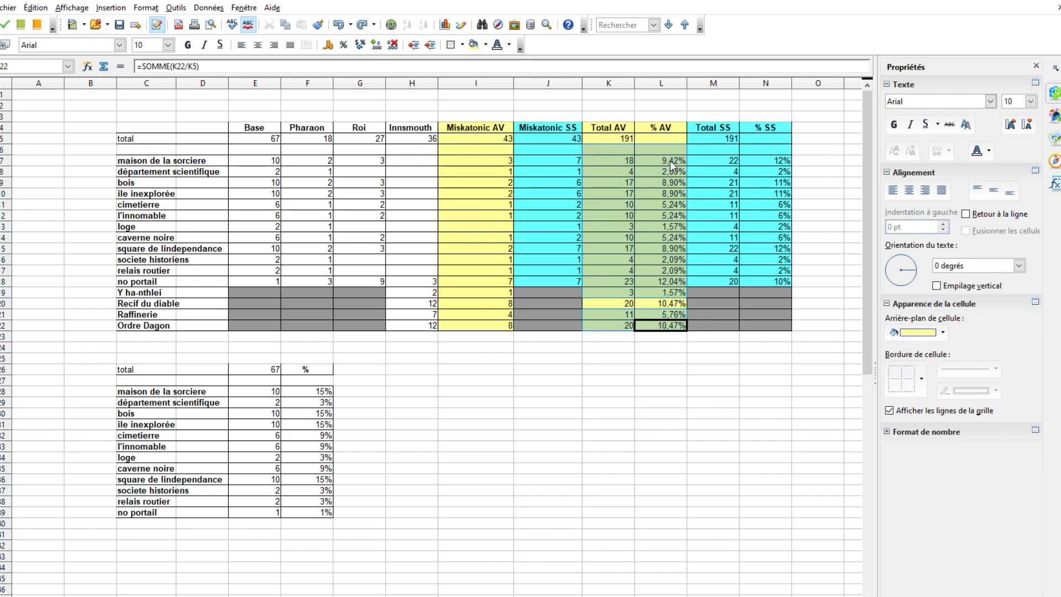
pyautogui.click(629, 308)
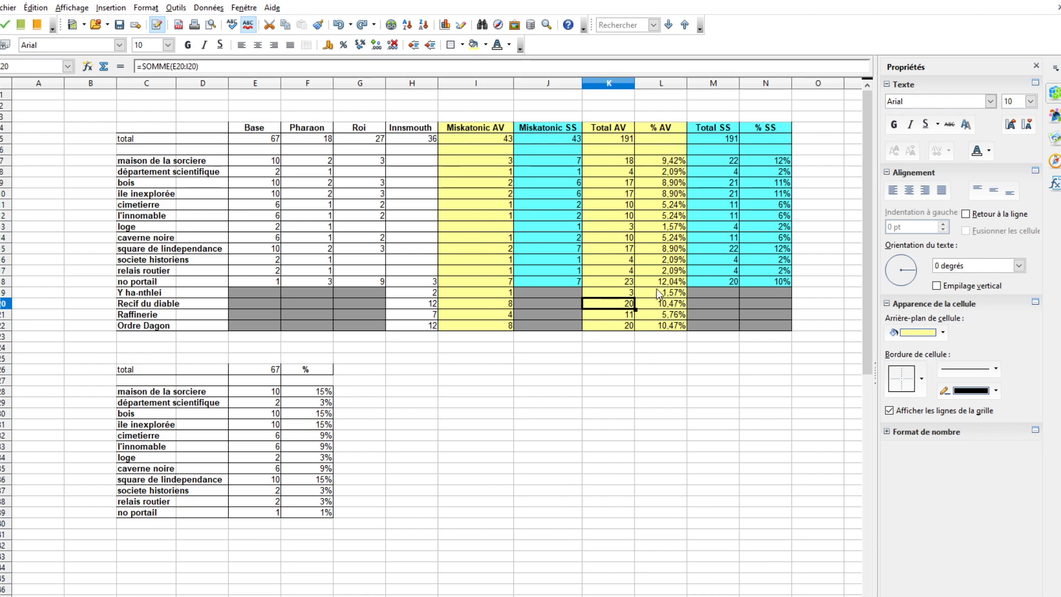
pyautogui.click(623, 142)
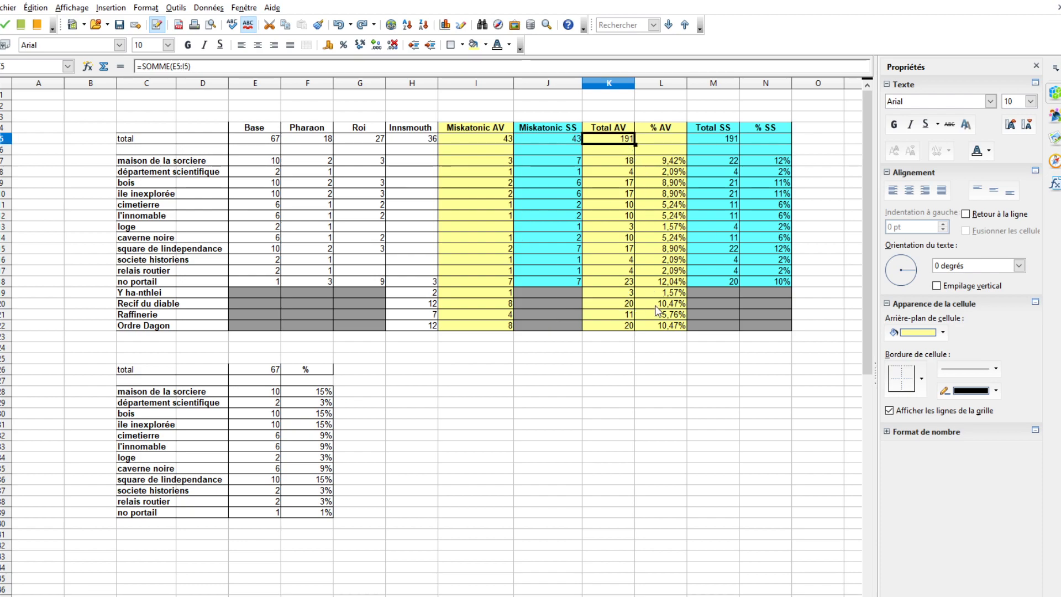
pyautogui.click(611, 306)
pyautogui.hotkey('shift', 'Right')
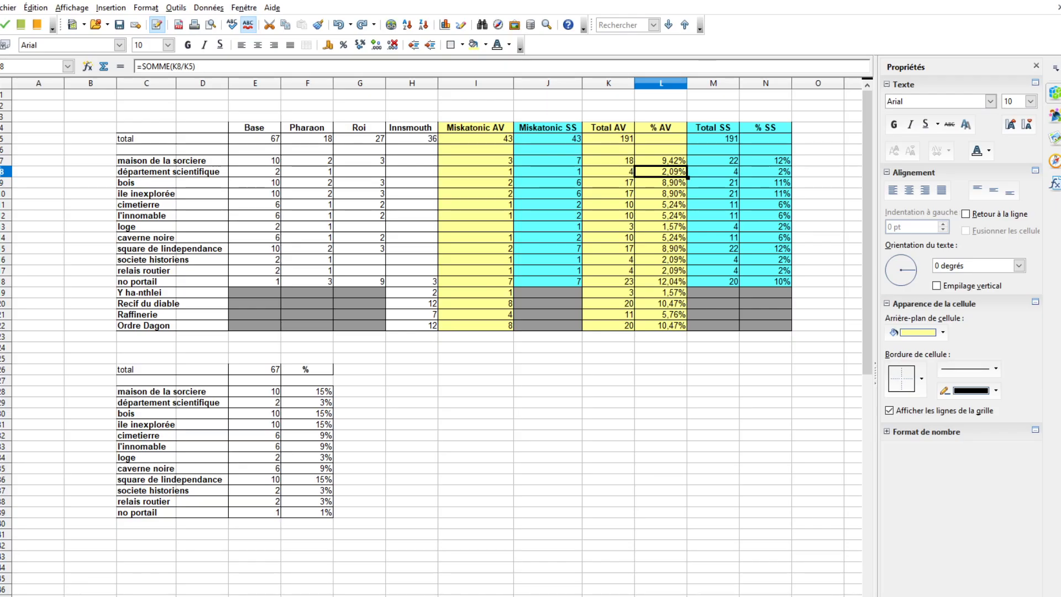
# - Compare bois and maison de la sorciere in the upper table with the base game percentages in the lower table
pyautogui.click(160, 183)
pyautogui.click(160, 164)
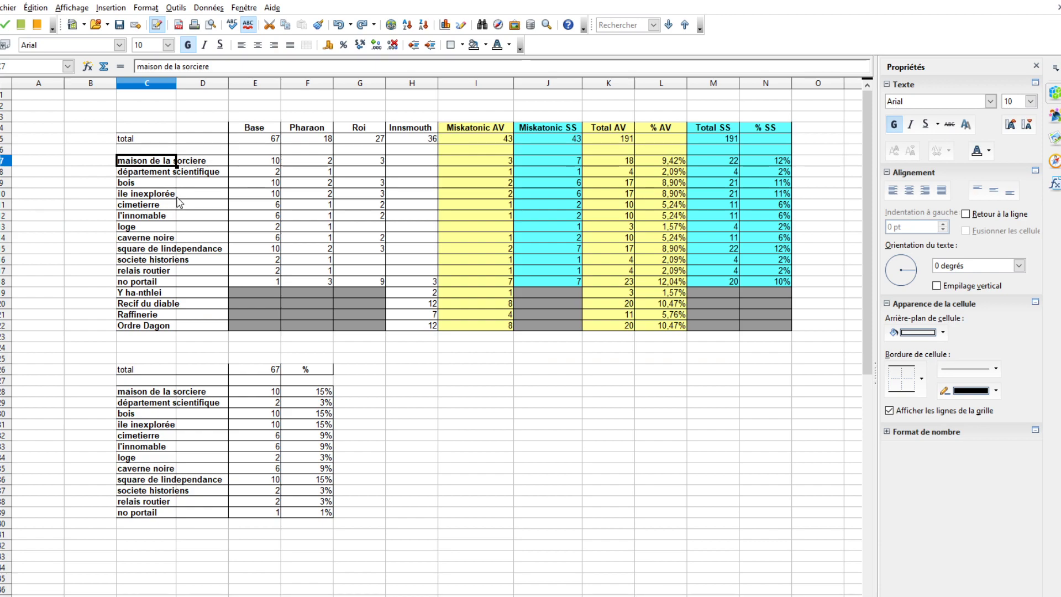
pyautogui.moveTo(307, 392); pyautogui.dragTo(302, 535)
pyautogui.click(486, 436)
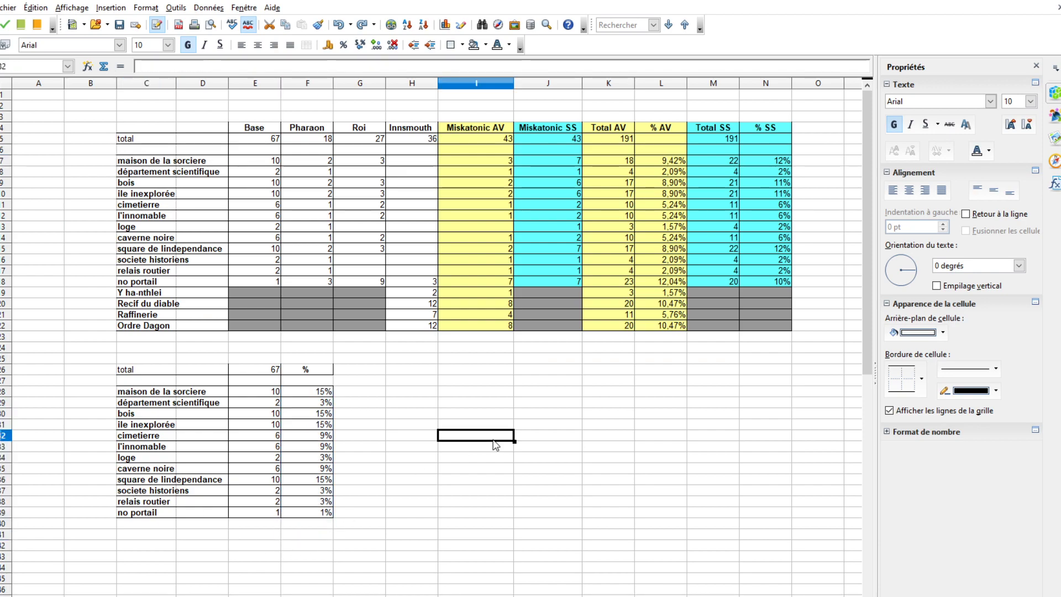